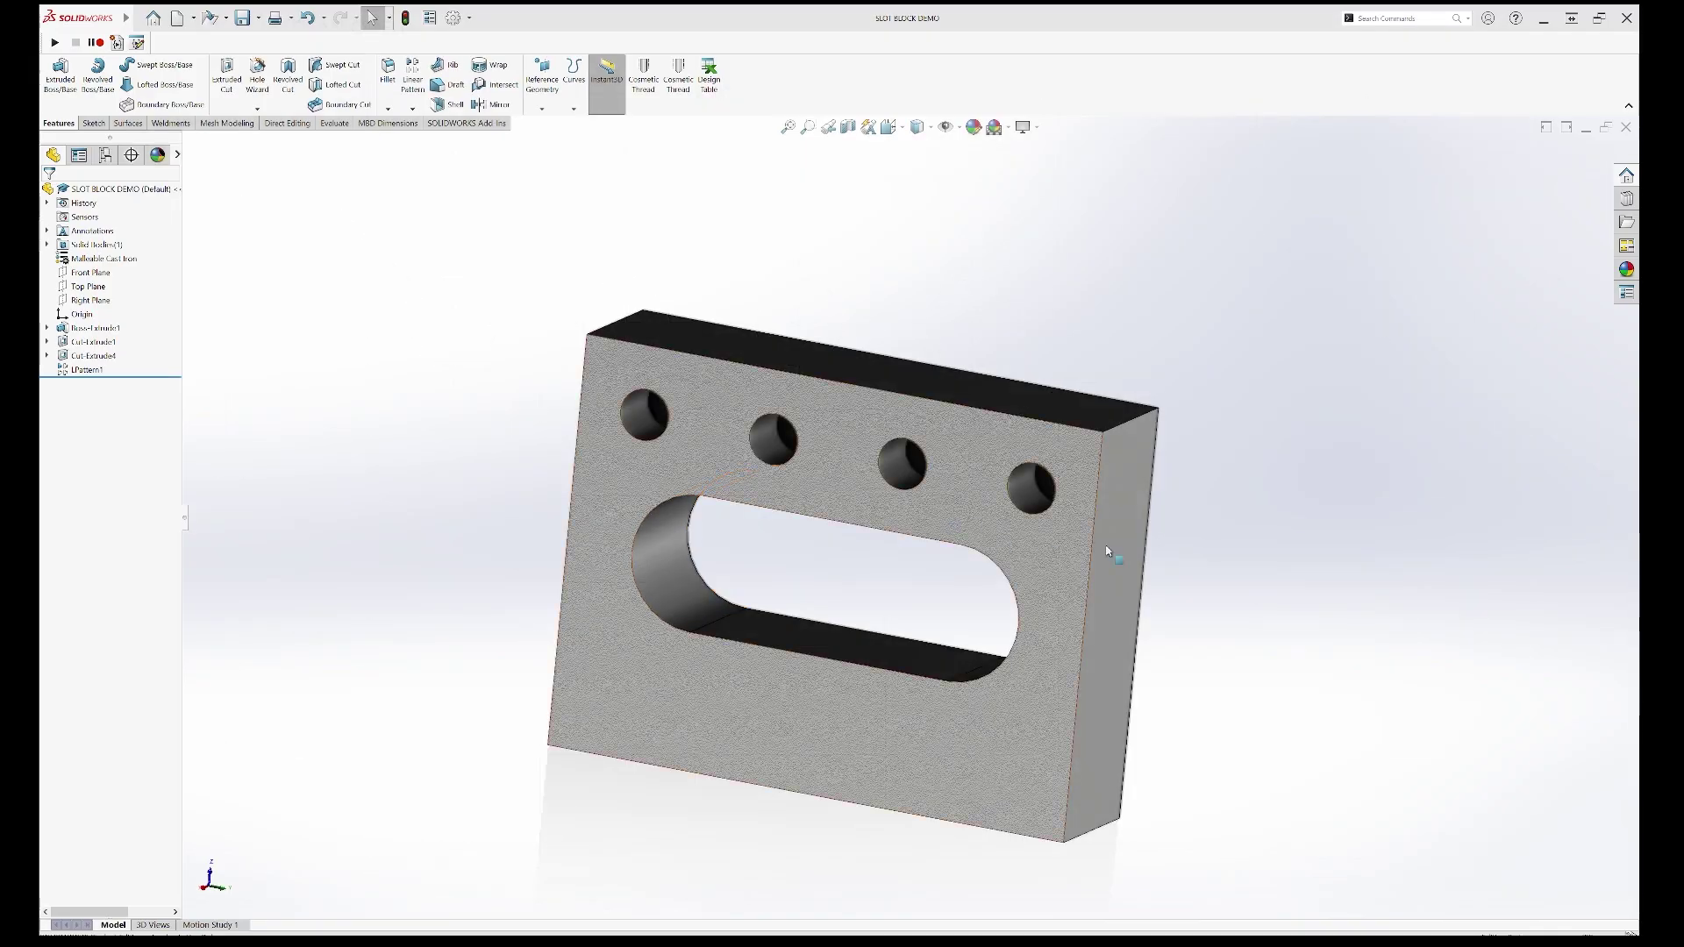
Step: Inspect the slot block by orbiting it and showing its extrusion, slot, hole and pattern features
middle_click_drag(1201, 518, 632, 465)
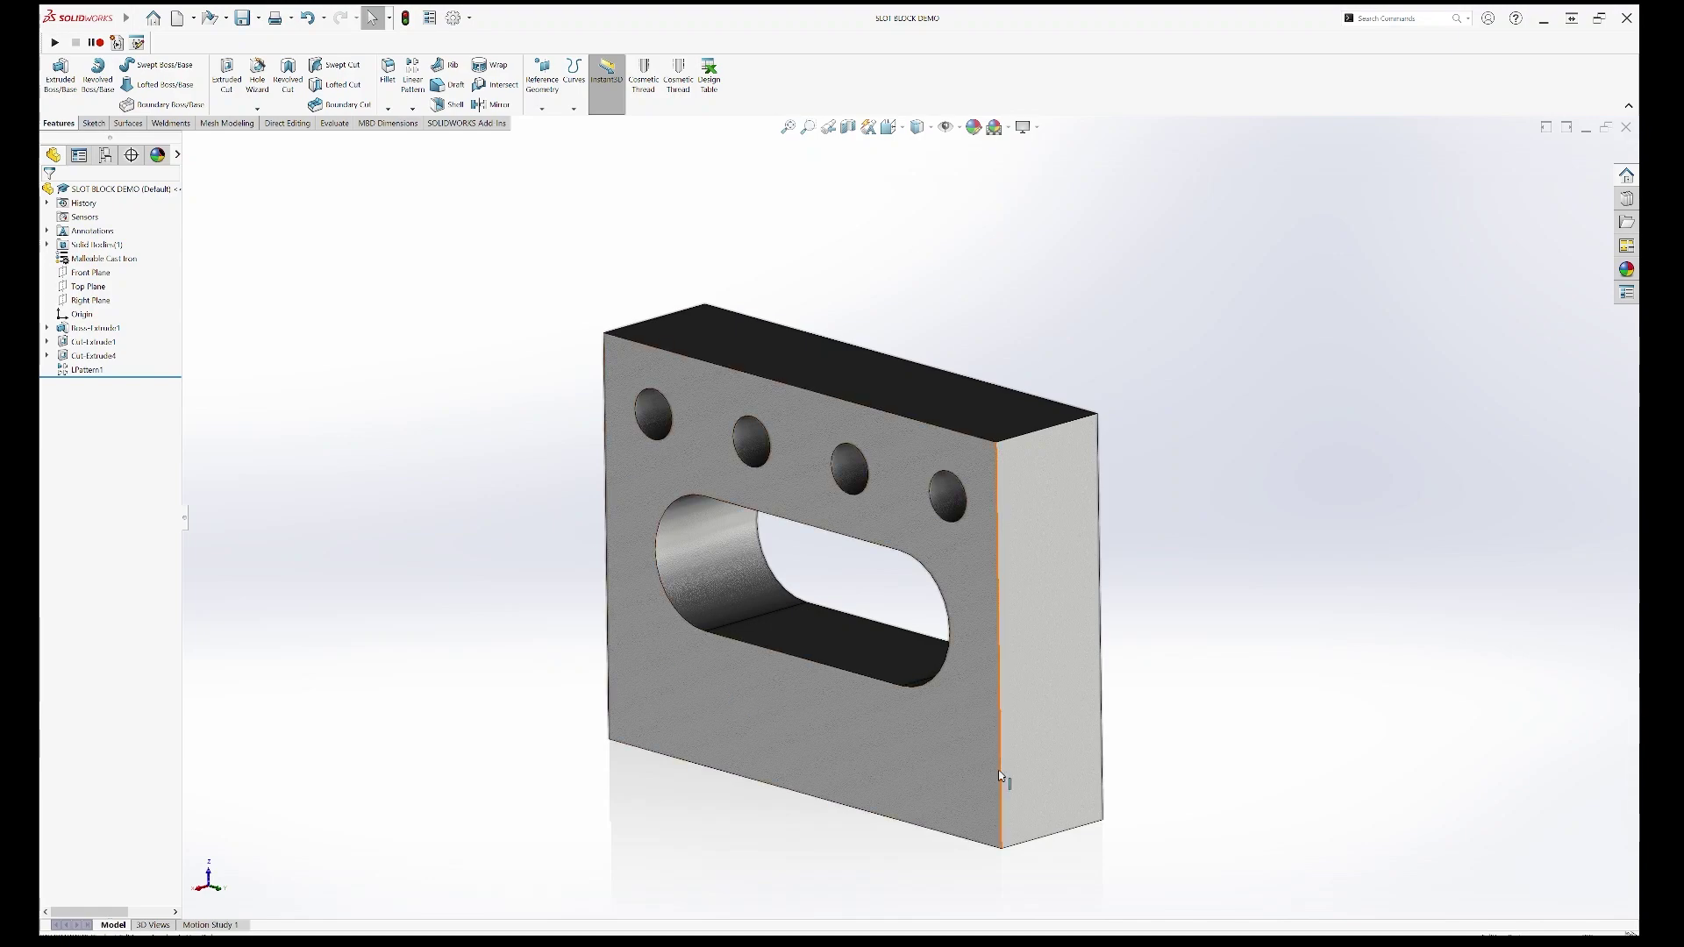
middle_click_drag(1260, 711, 1284, 660)
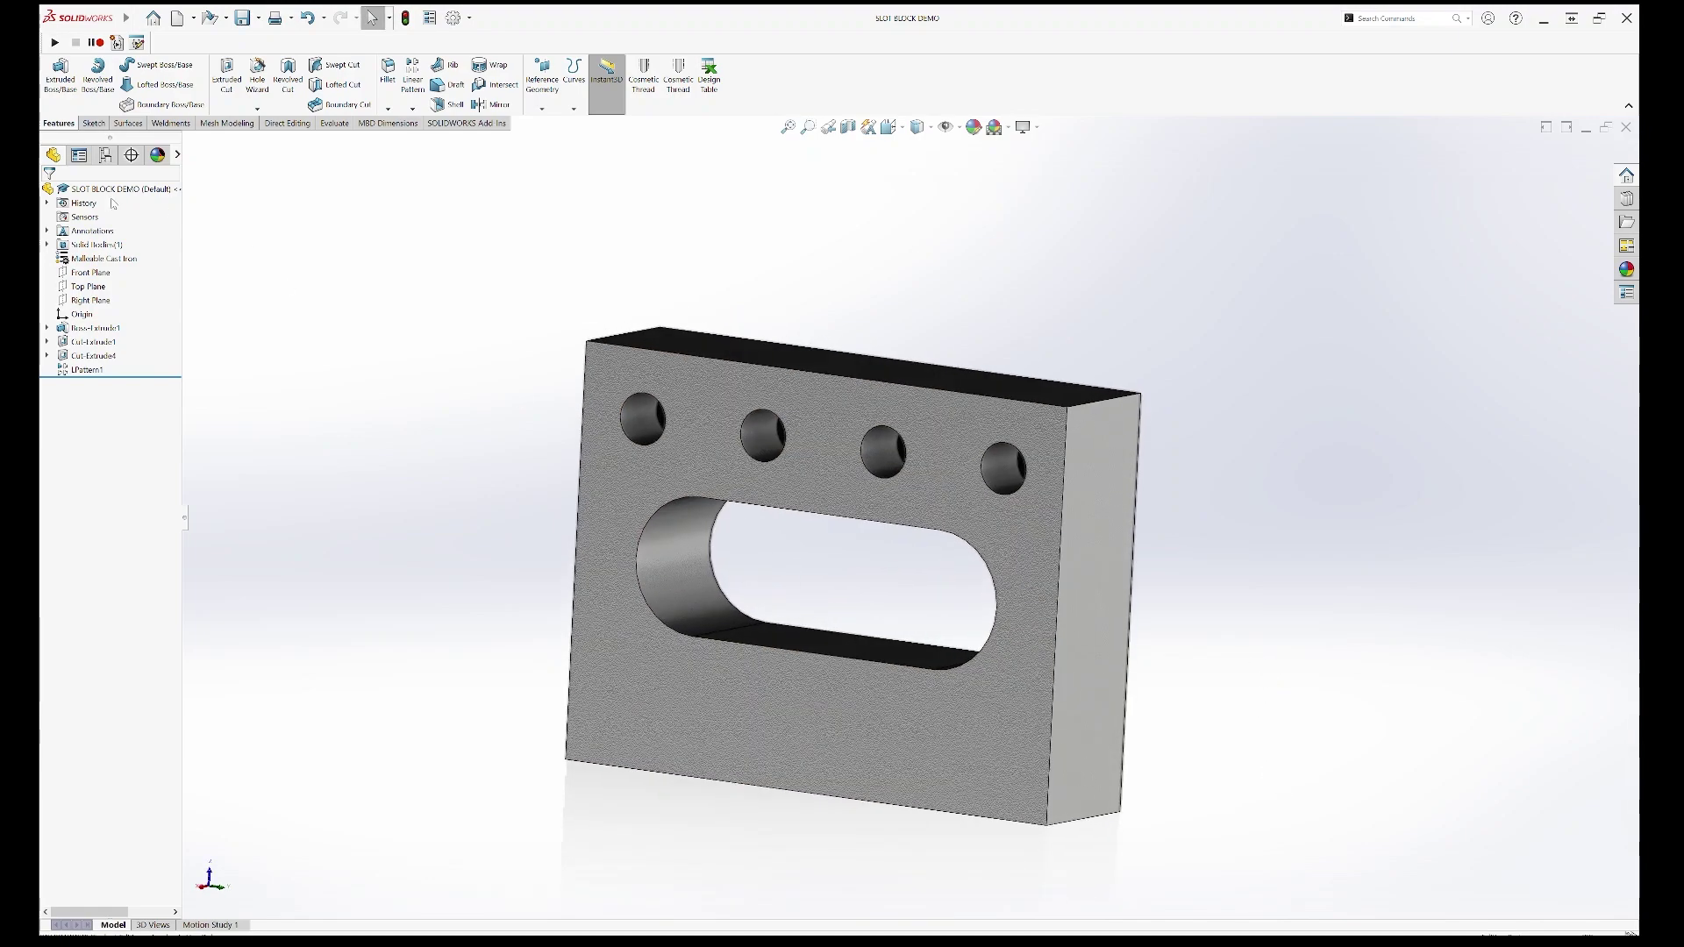
middle_click_drag(856, 603, 871, 590)
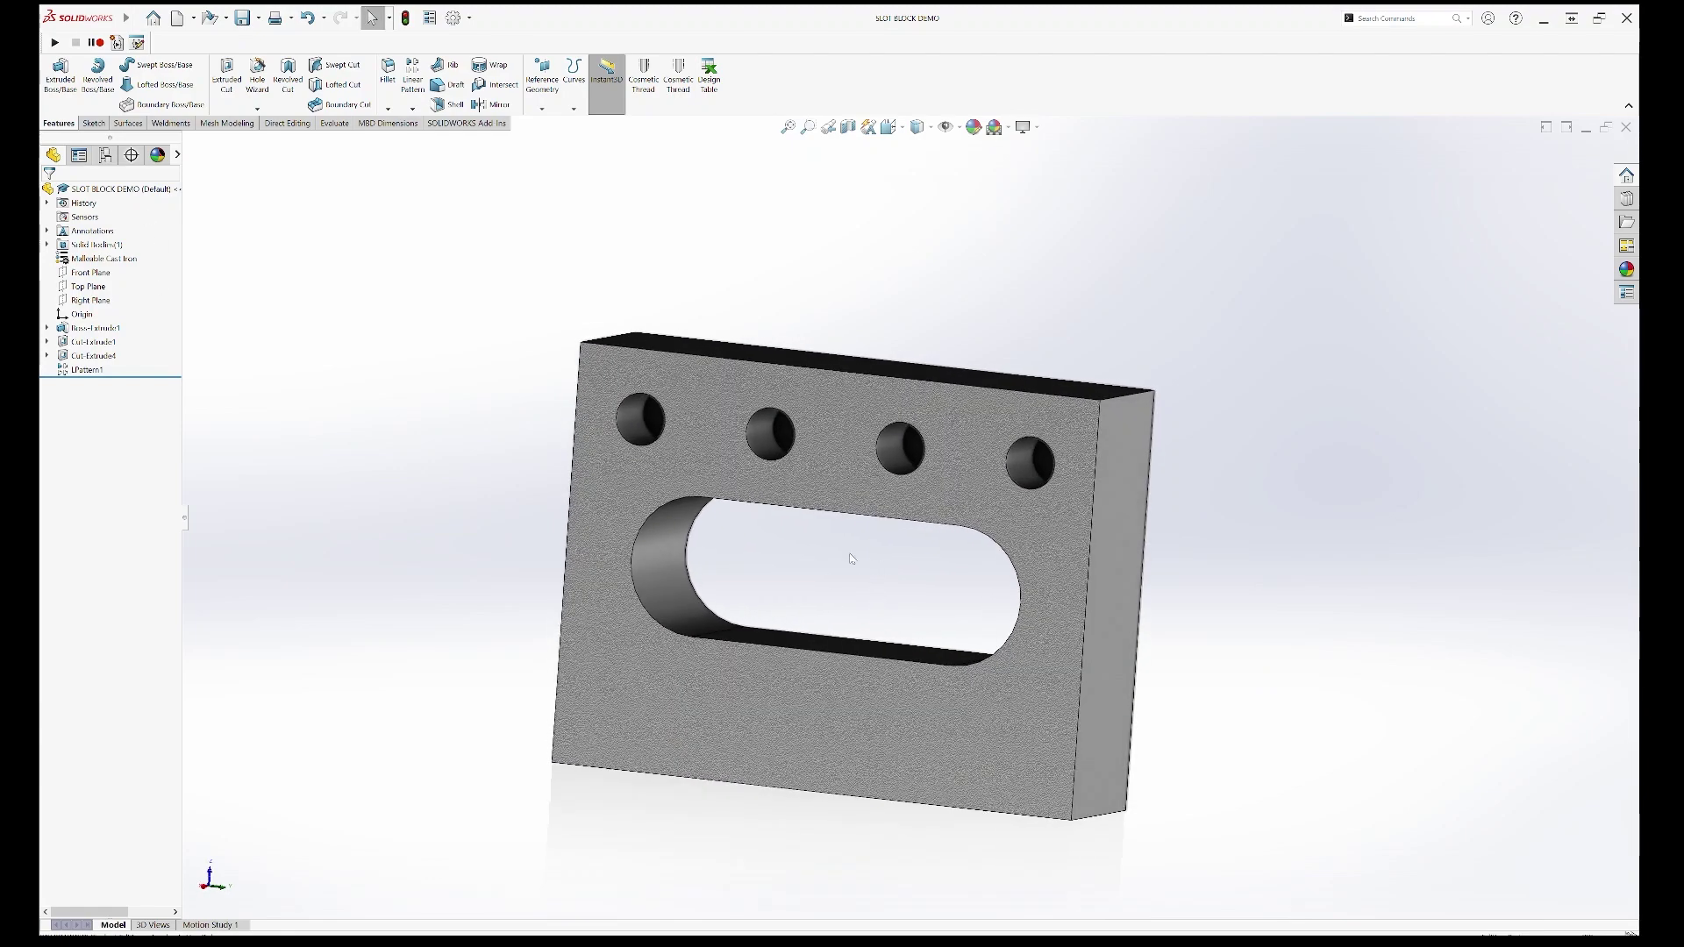
key("ctrl+7")
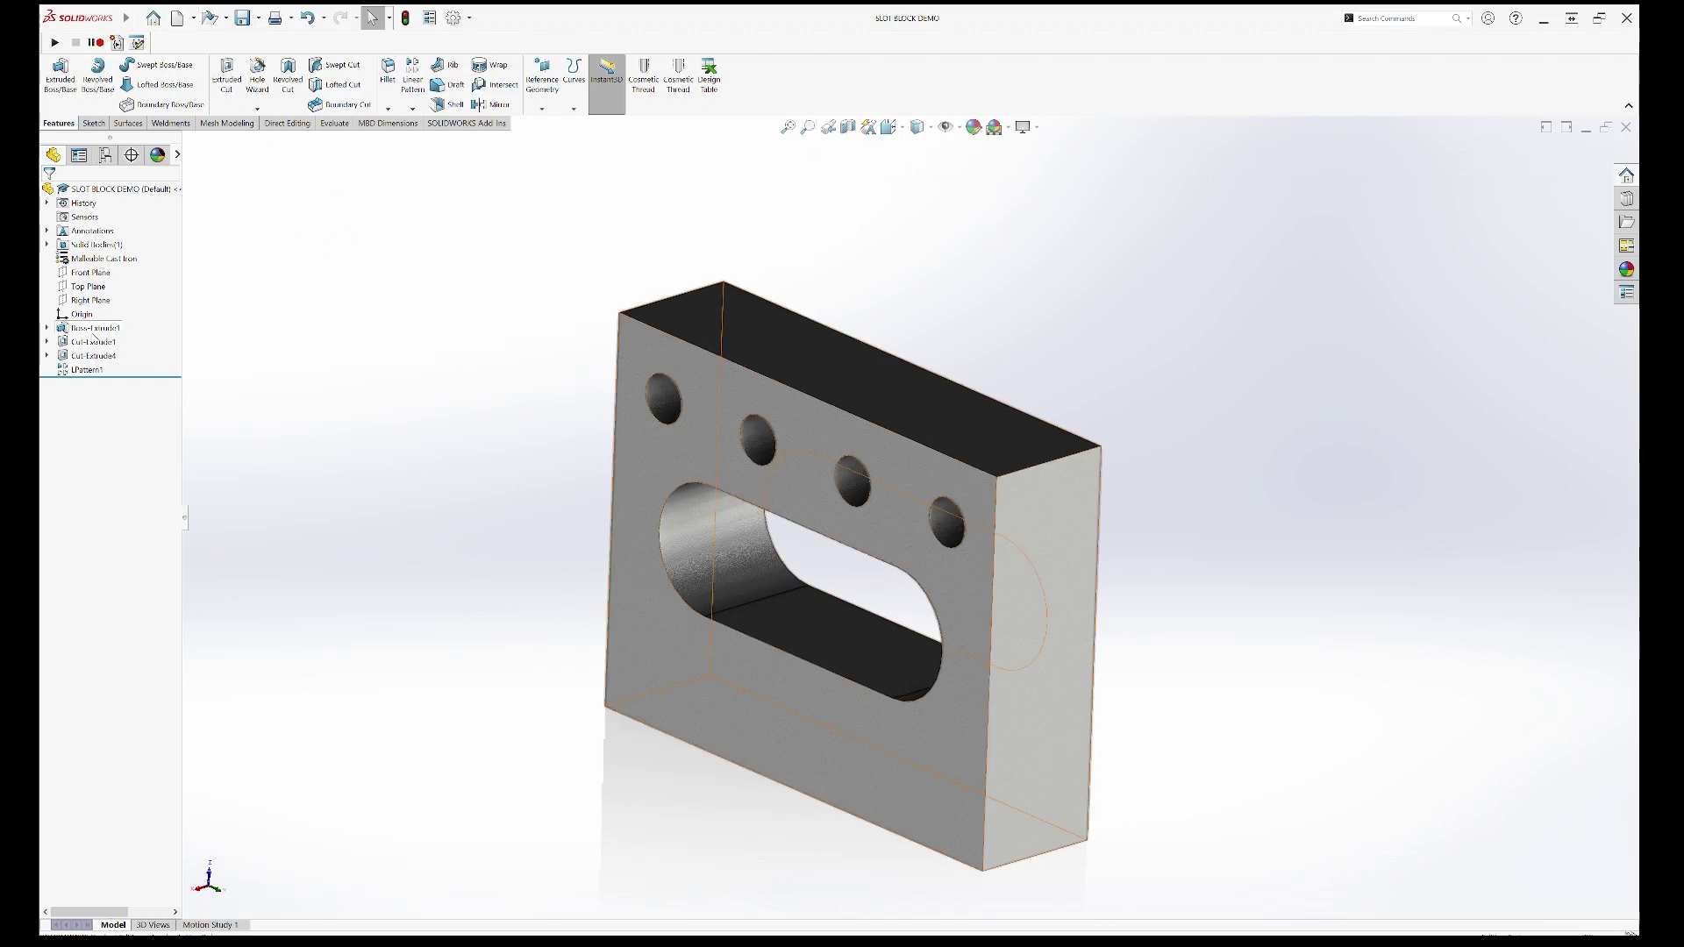
left_click(93, 328)
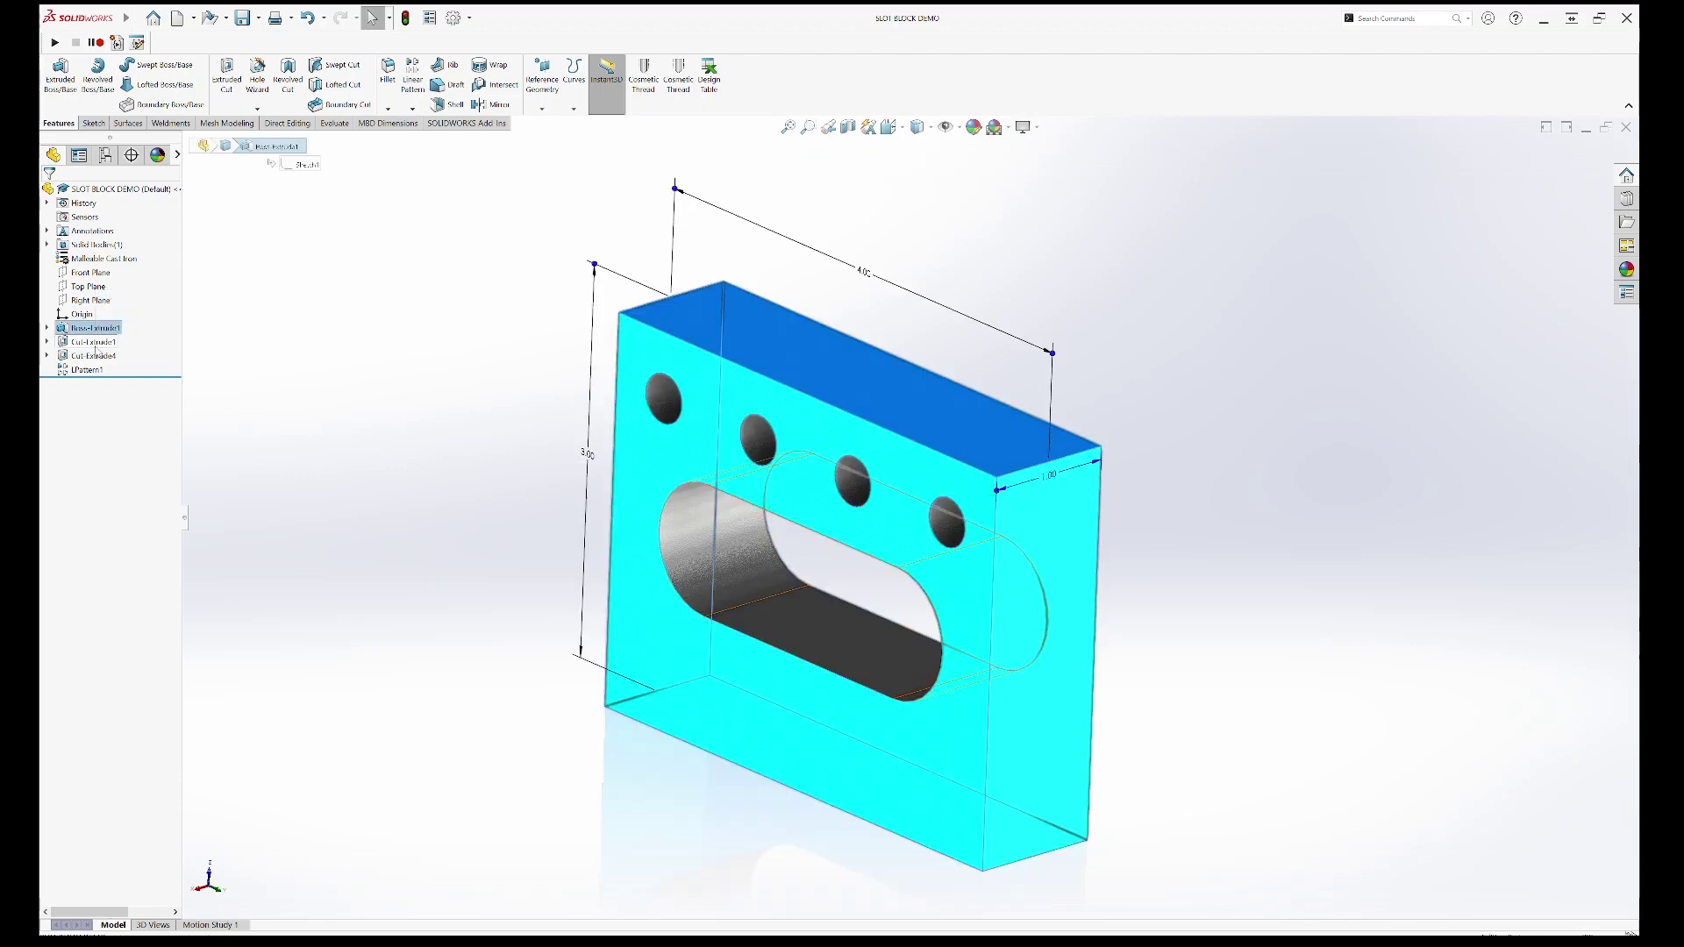
left_click(93, 342)
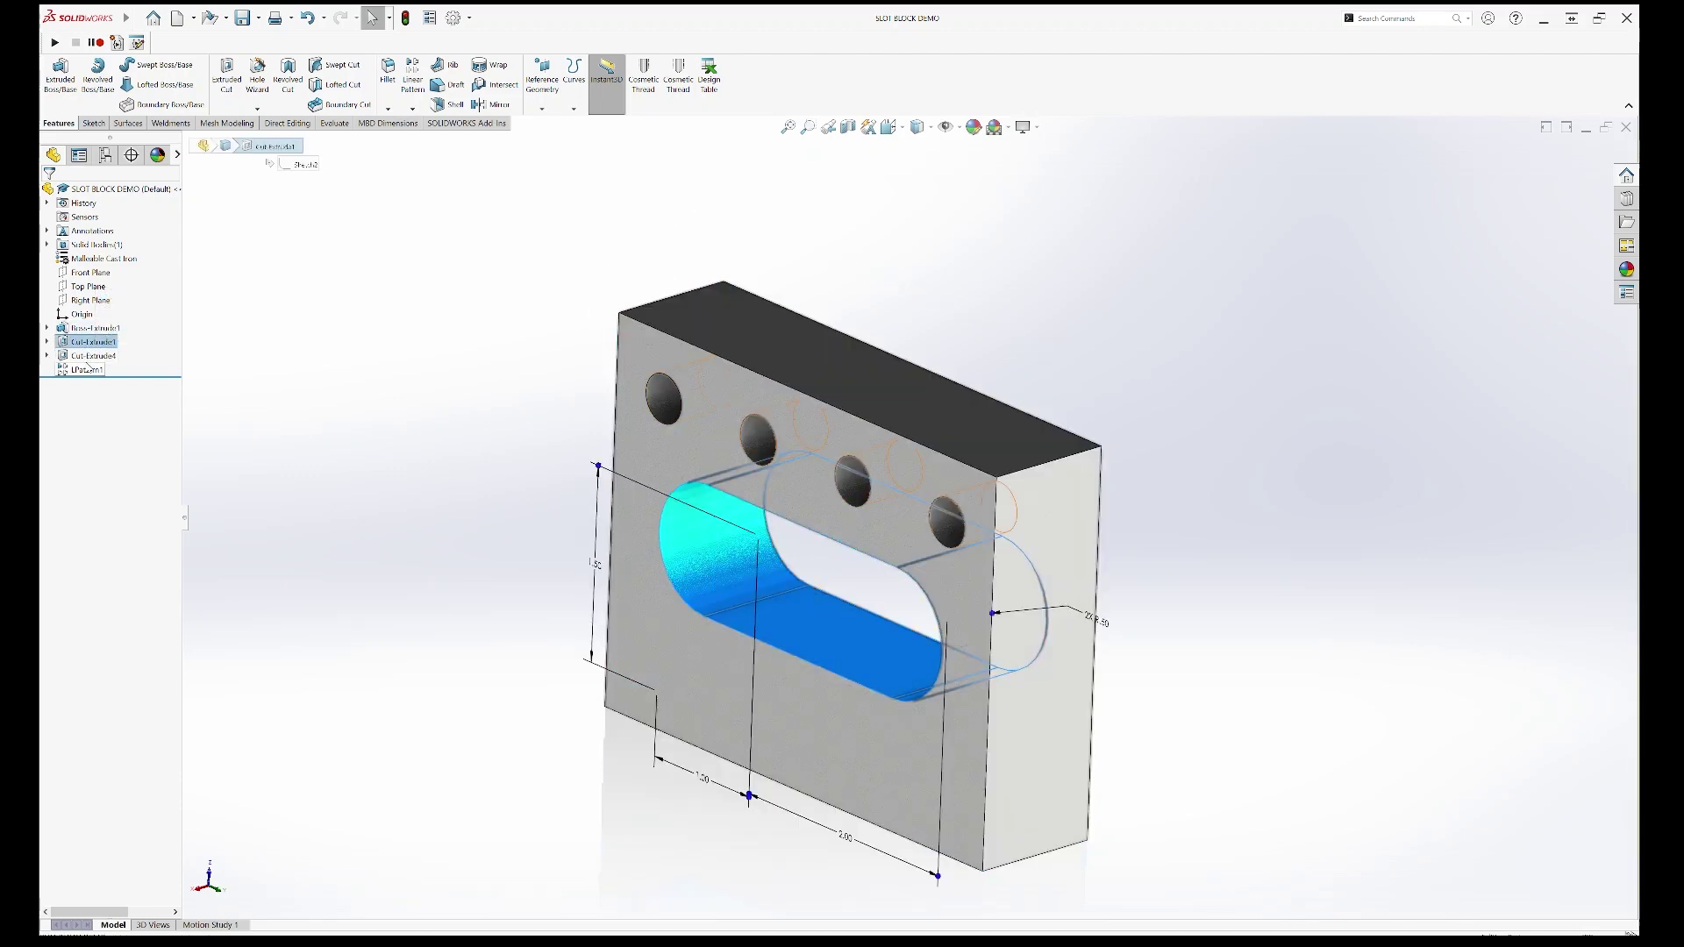
left_click(93, 355)
middle_click_drag(460, 474, 658, 395)
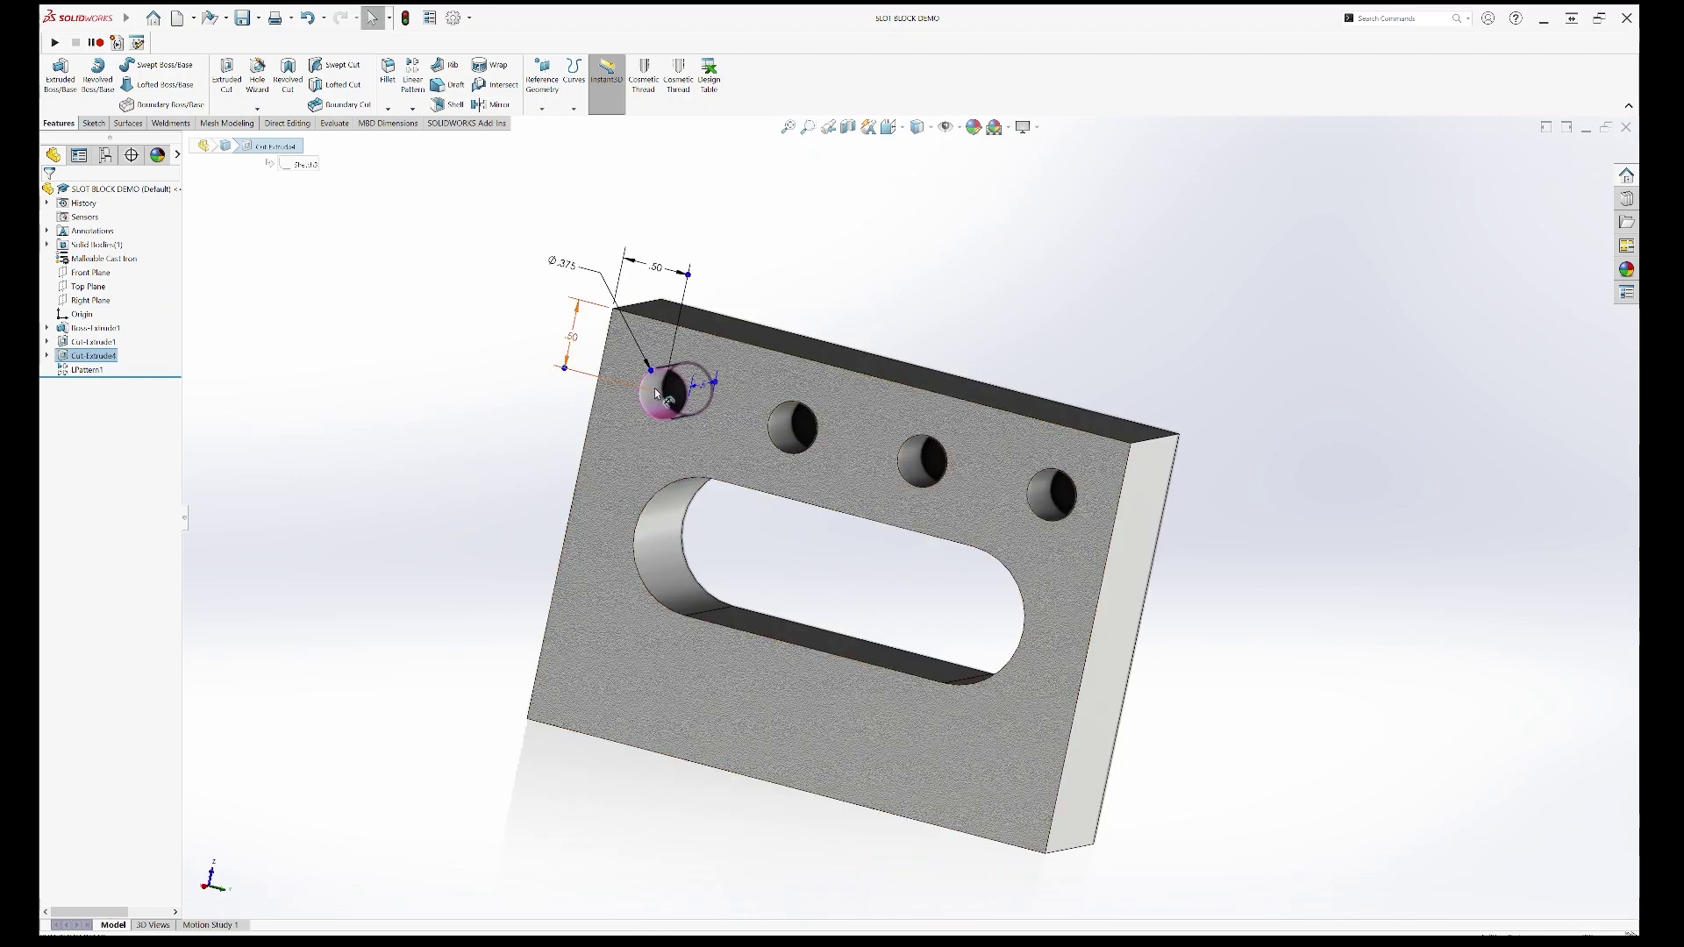
left_click(789, 413)
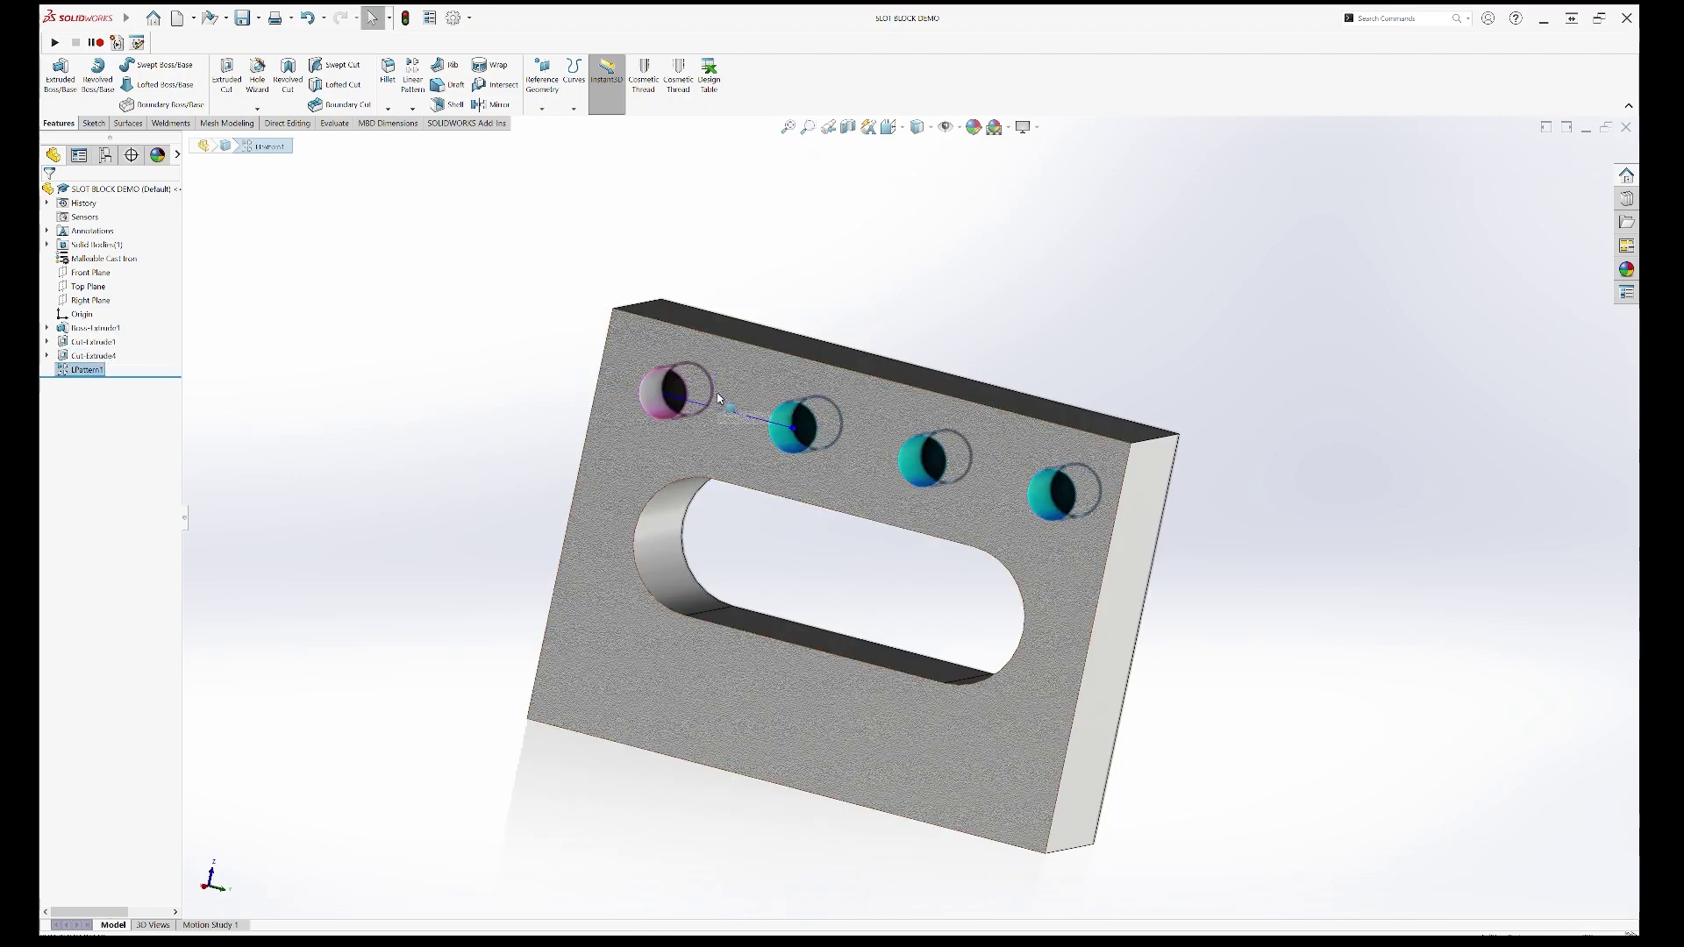
key("Escape")
middle_click_drag(1079, 742, 733, 254)
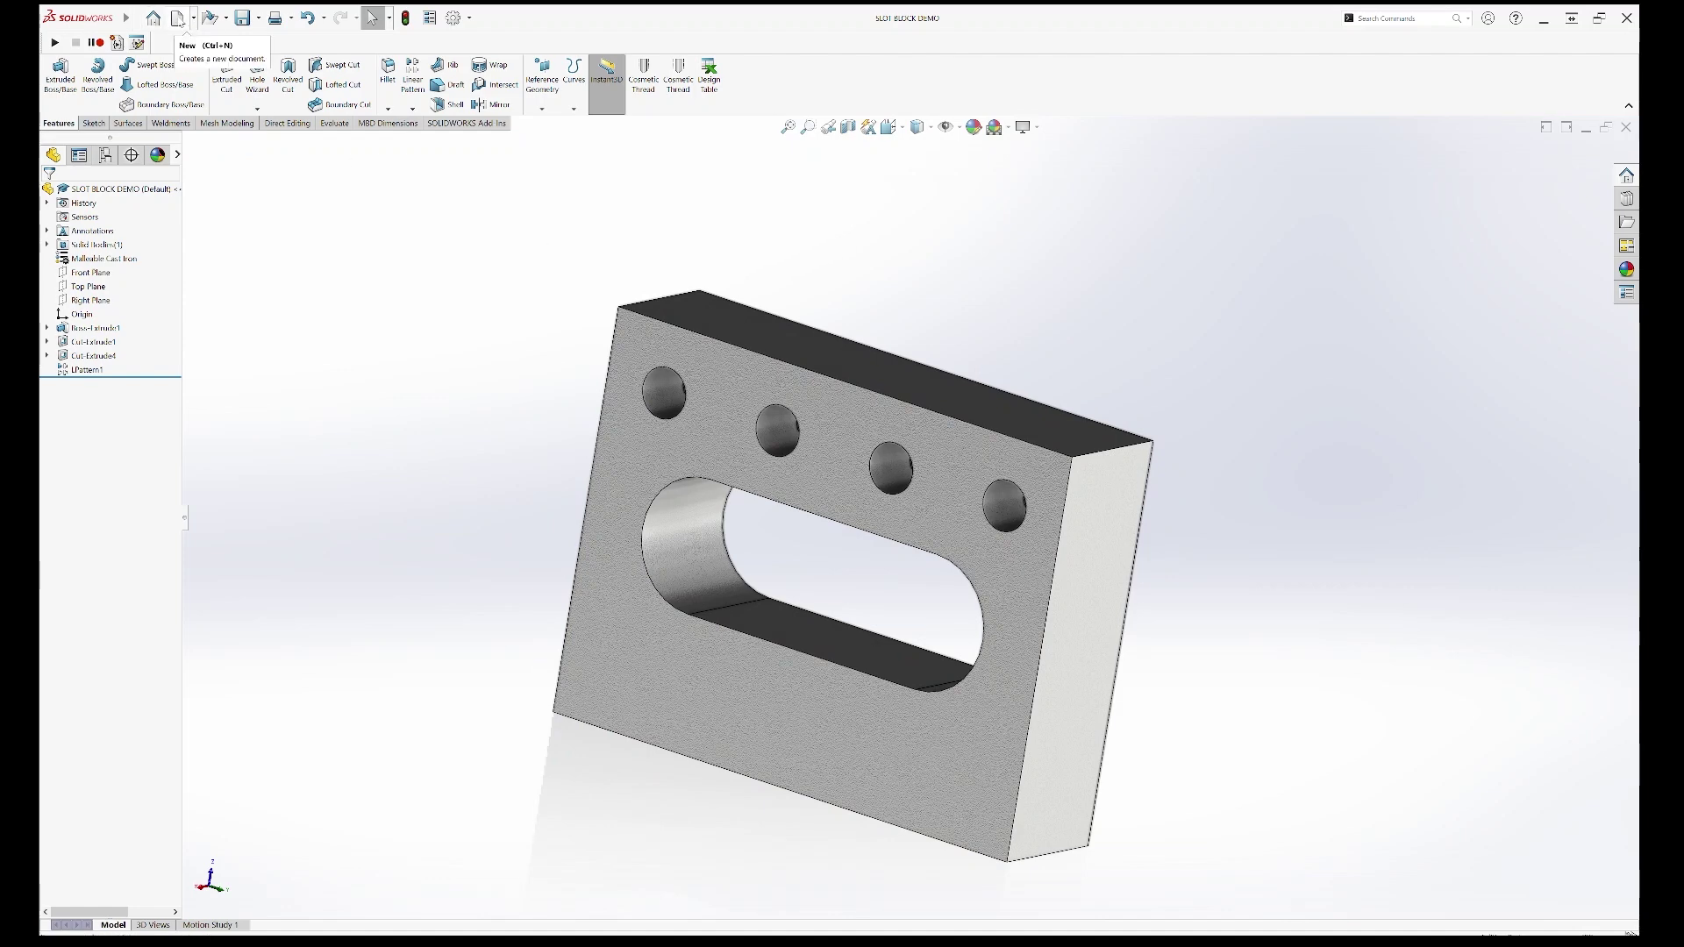
Step: Create a new drawing document from the Drawing template
left_click(176, 18)
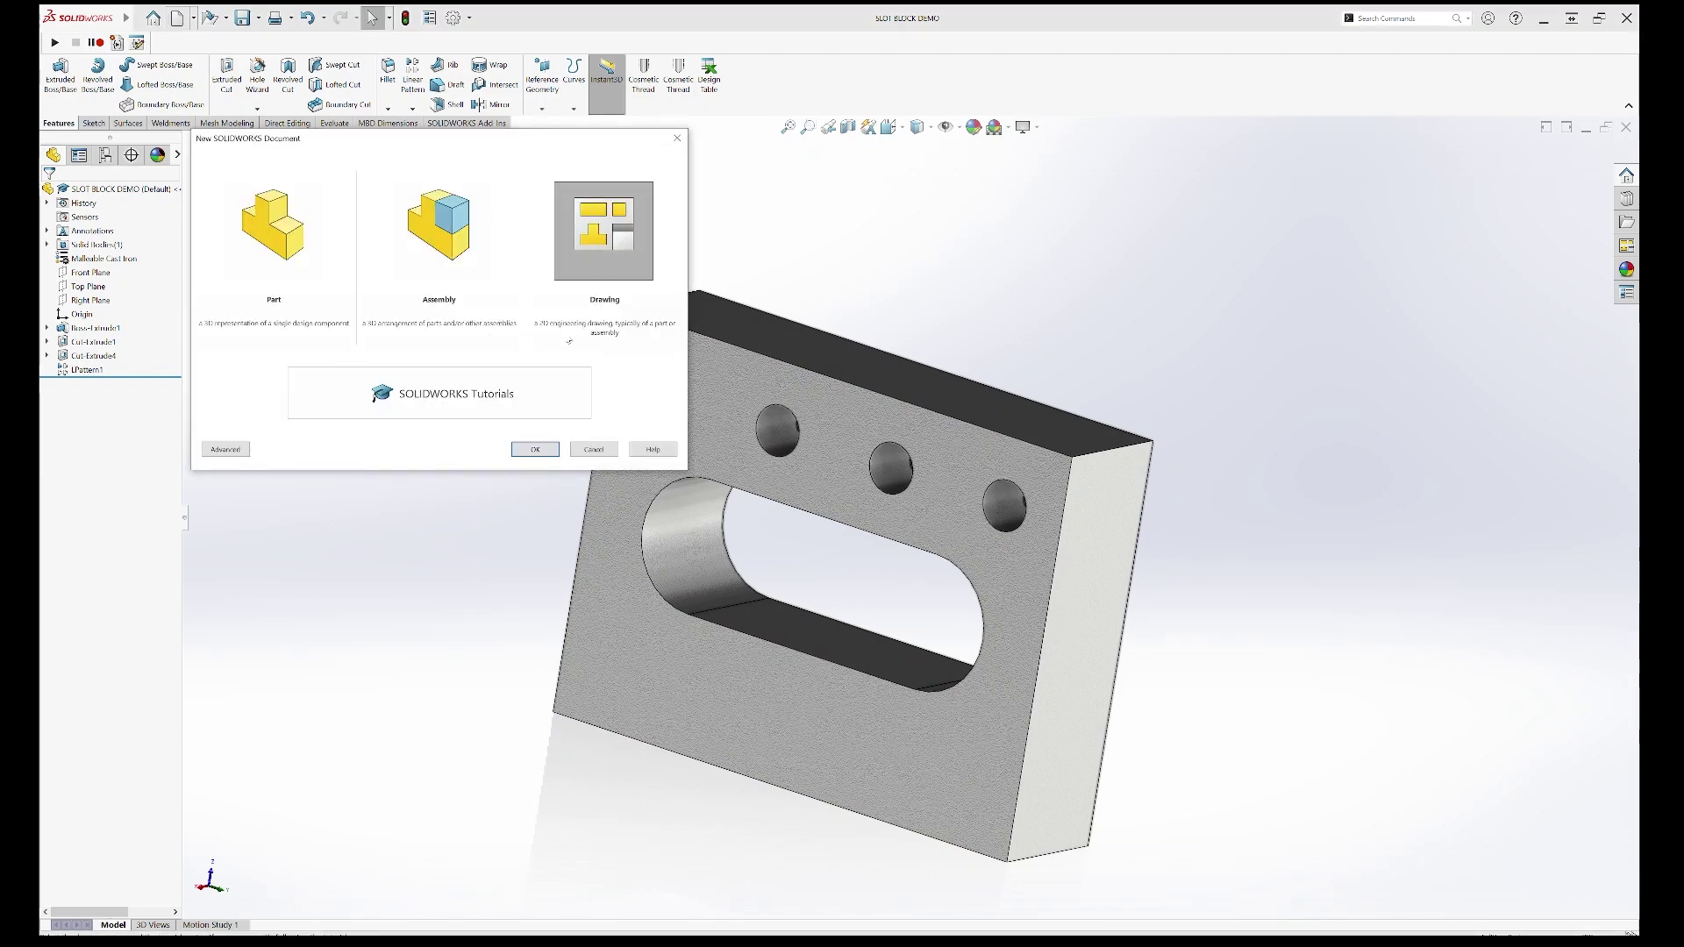
left_click(605, 260)
left_click(226, 450)
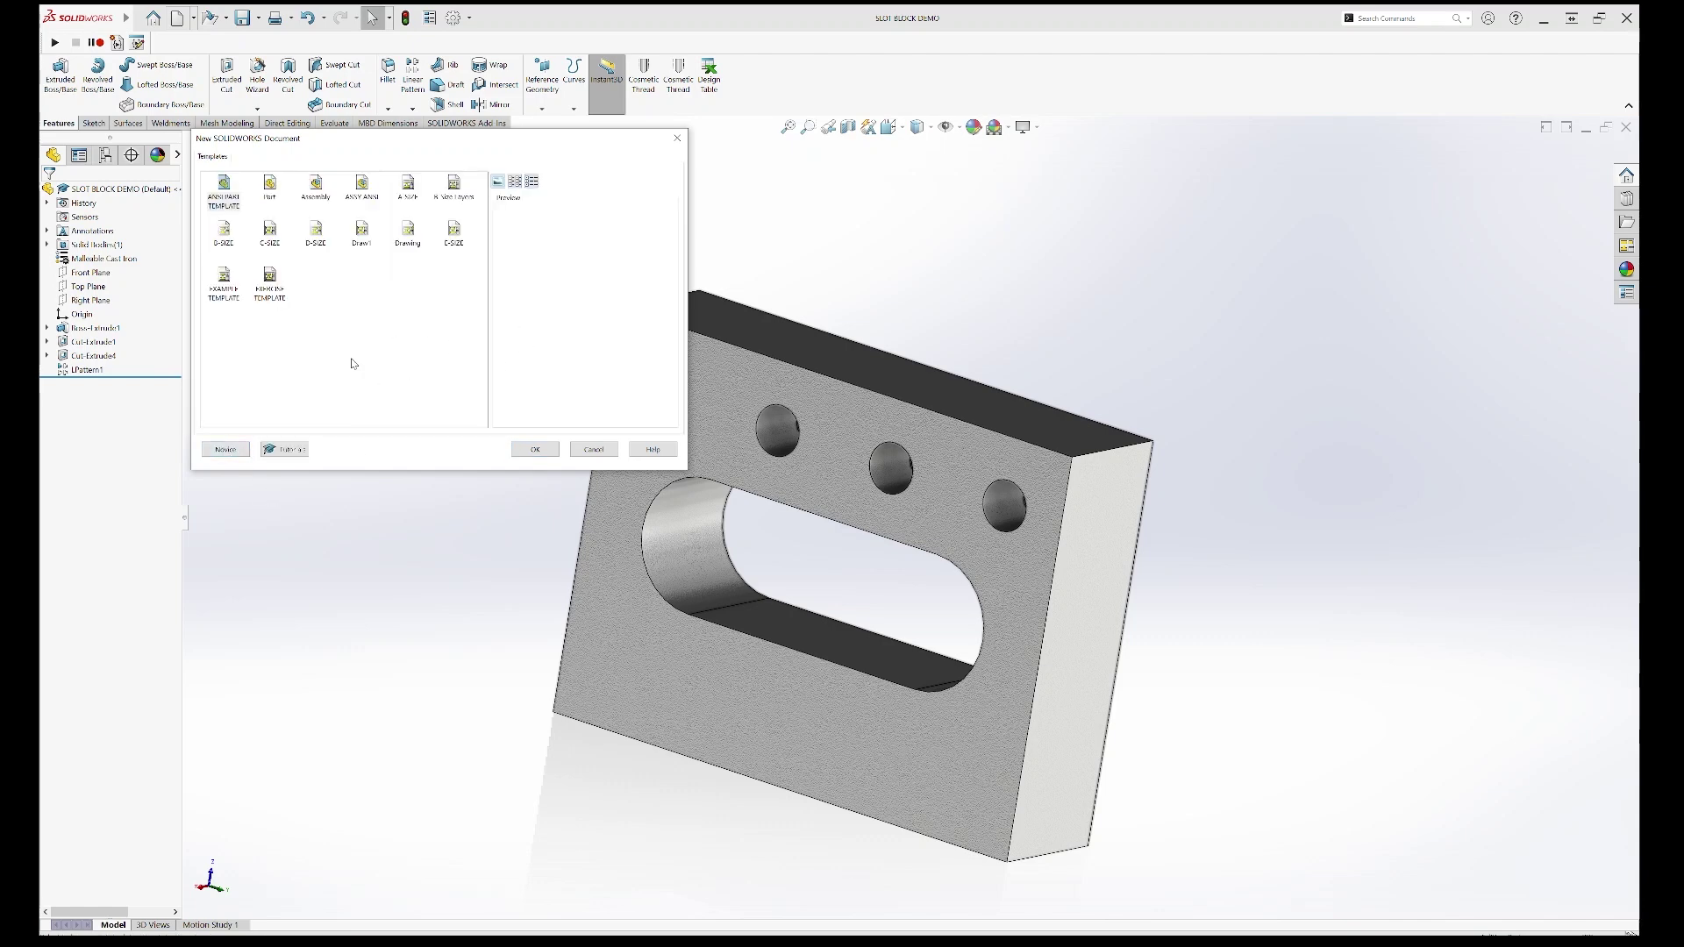
left_click(406, 236)
left_click(241, 450)
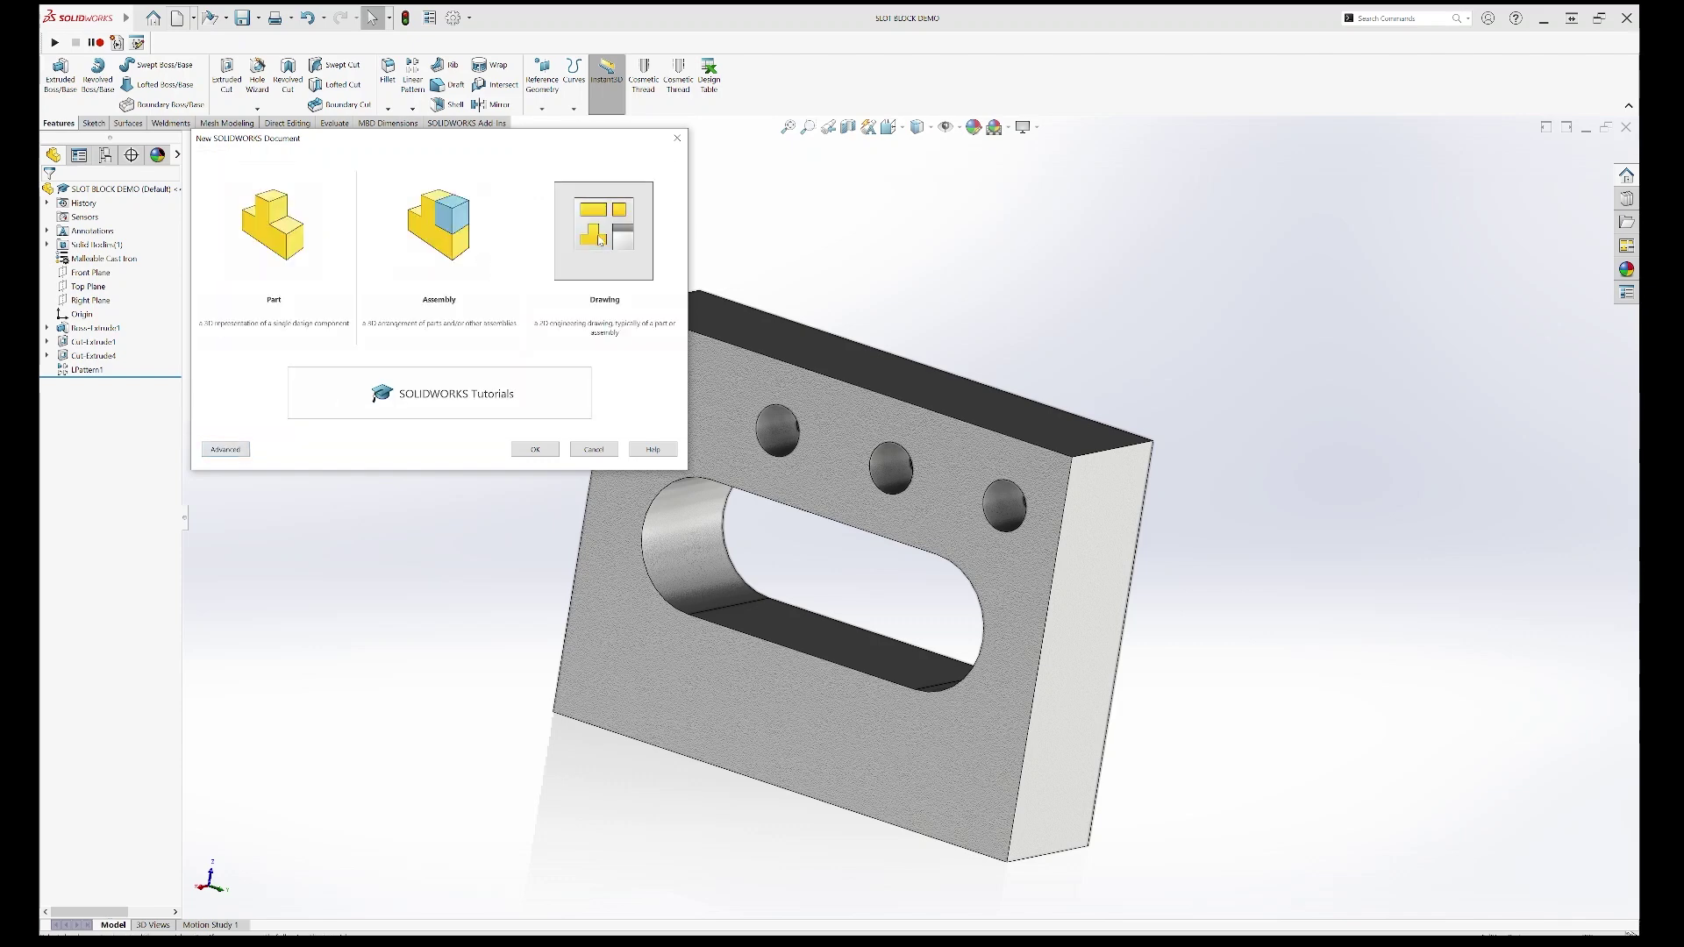
left_click(614, 333)
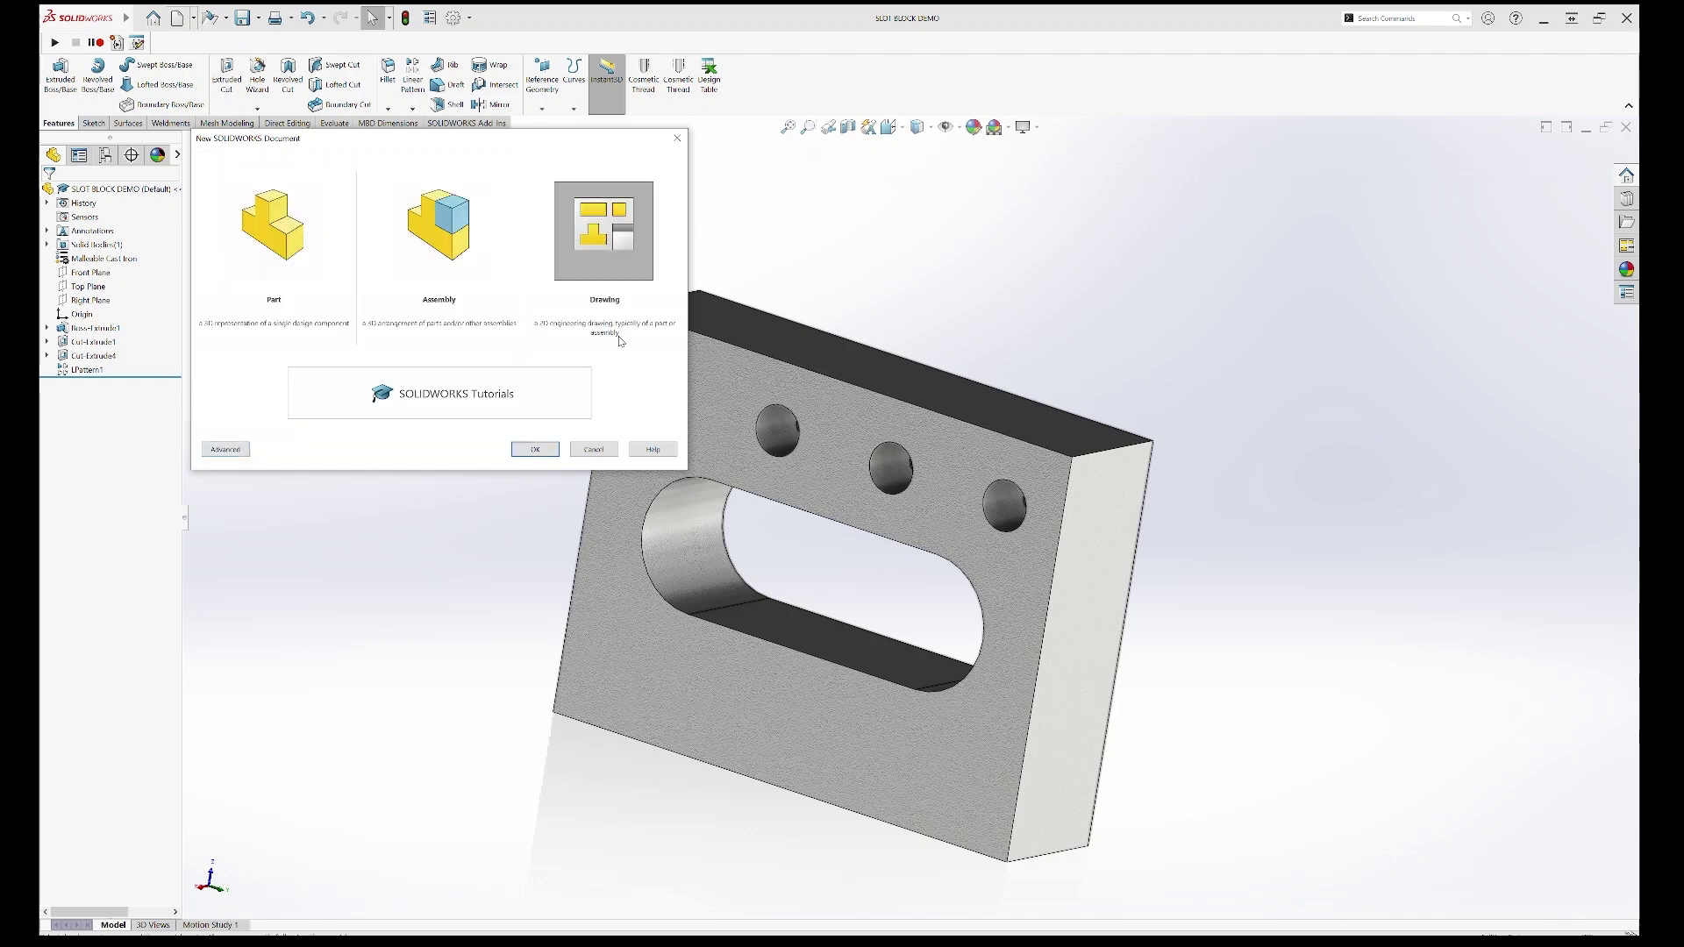
left_click(534, 454)
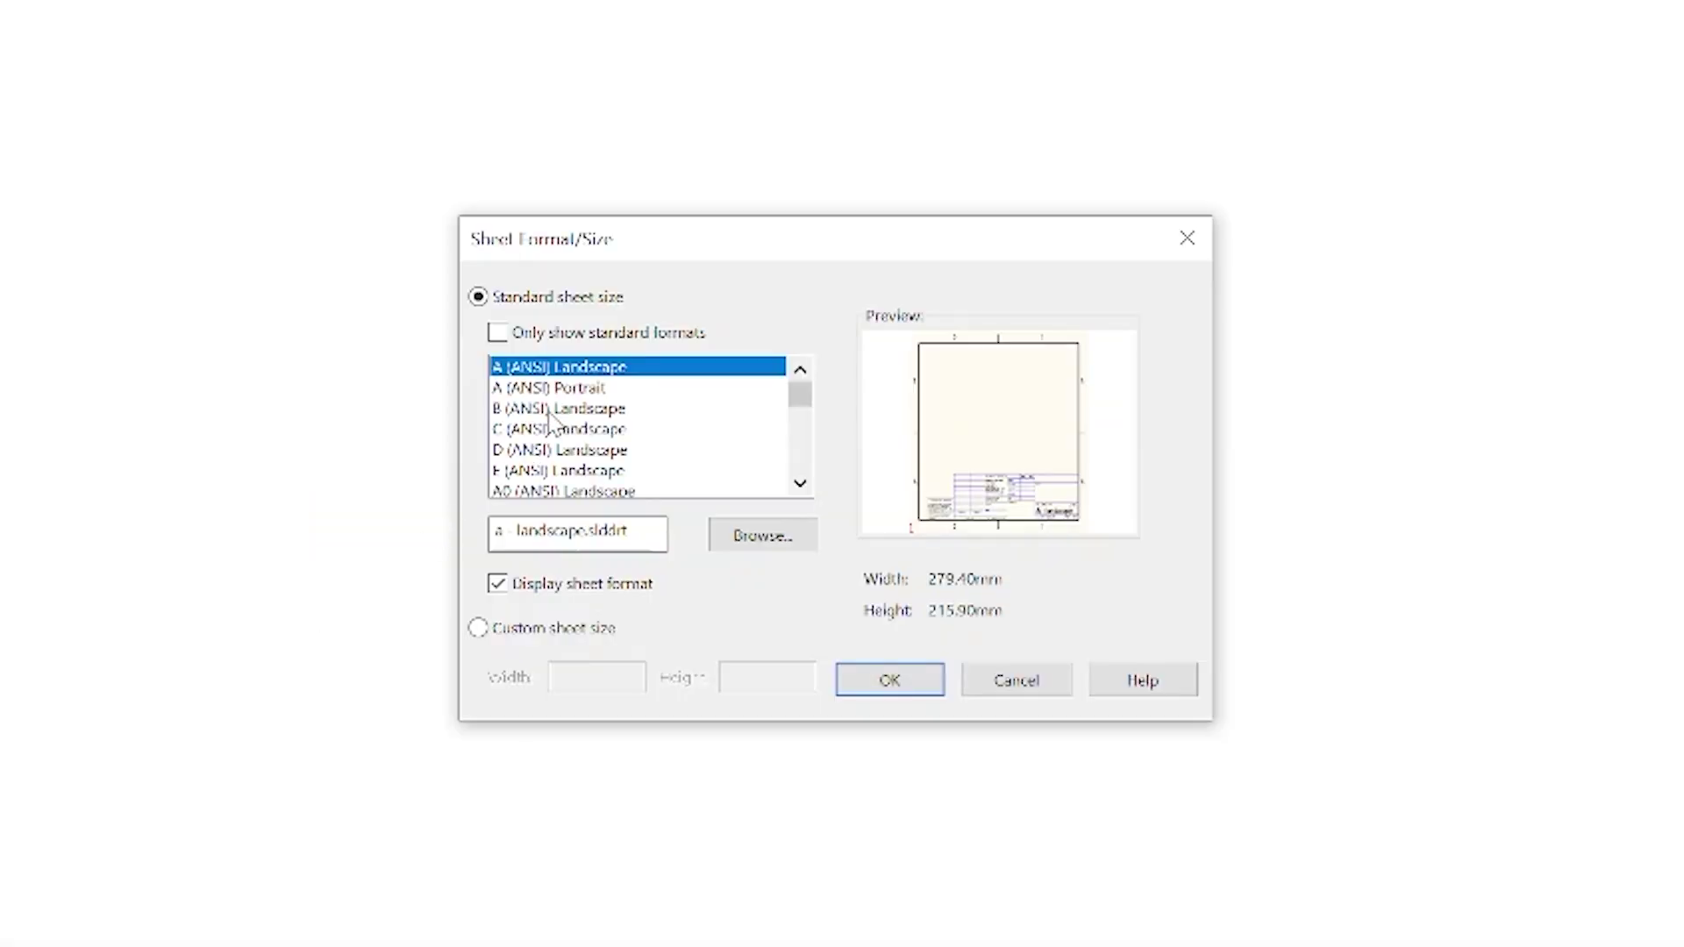
Step: Choose B (ANSI) Landscape sheet size with Display sheet format turned off
left_click(515, 409)
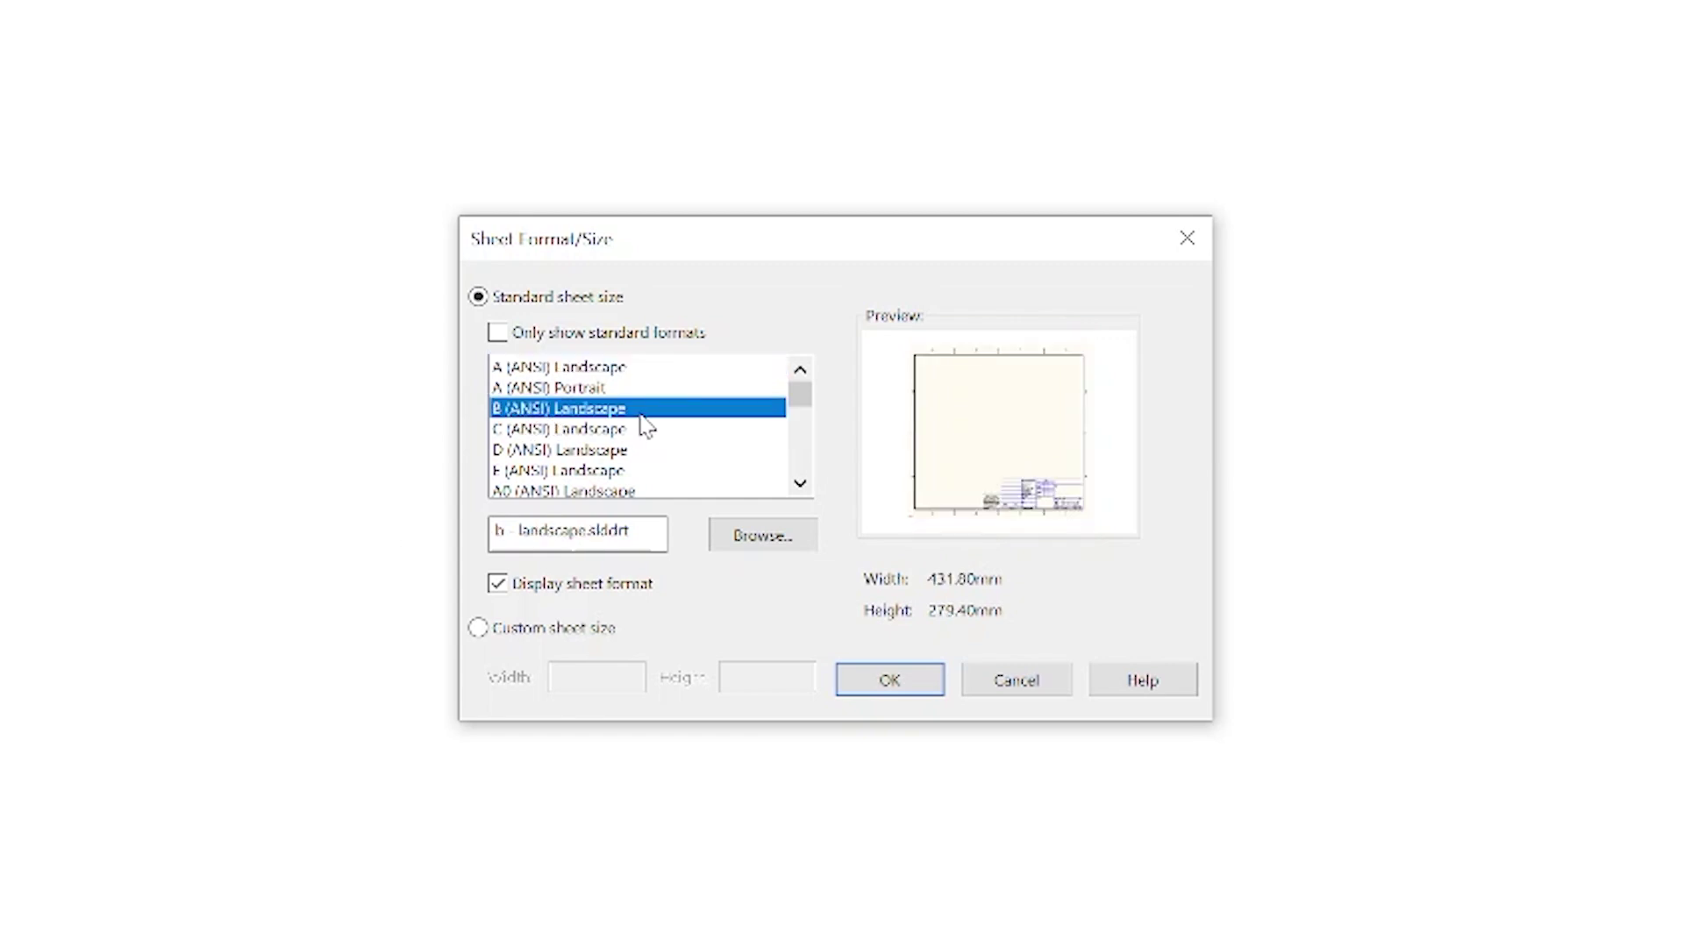
left_click(497, 585)
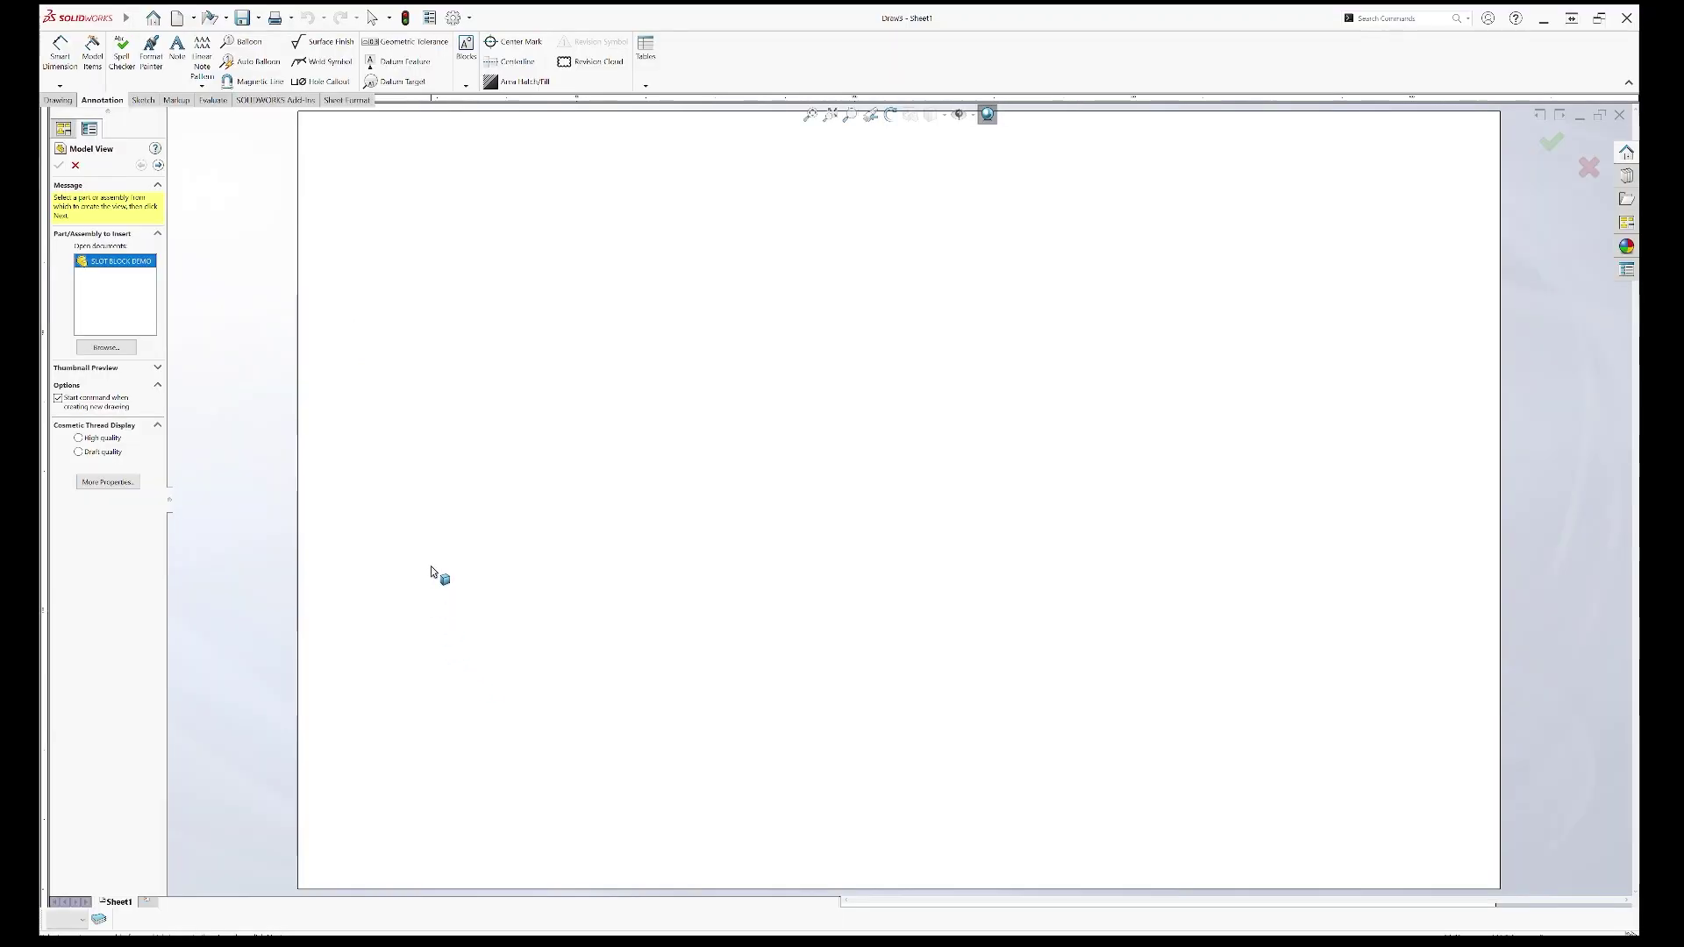
Step: Maximize the drawing window and pick SLOT BLOCK DEMO as the part for the model view
left_click(1539, 114)
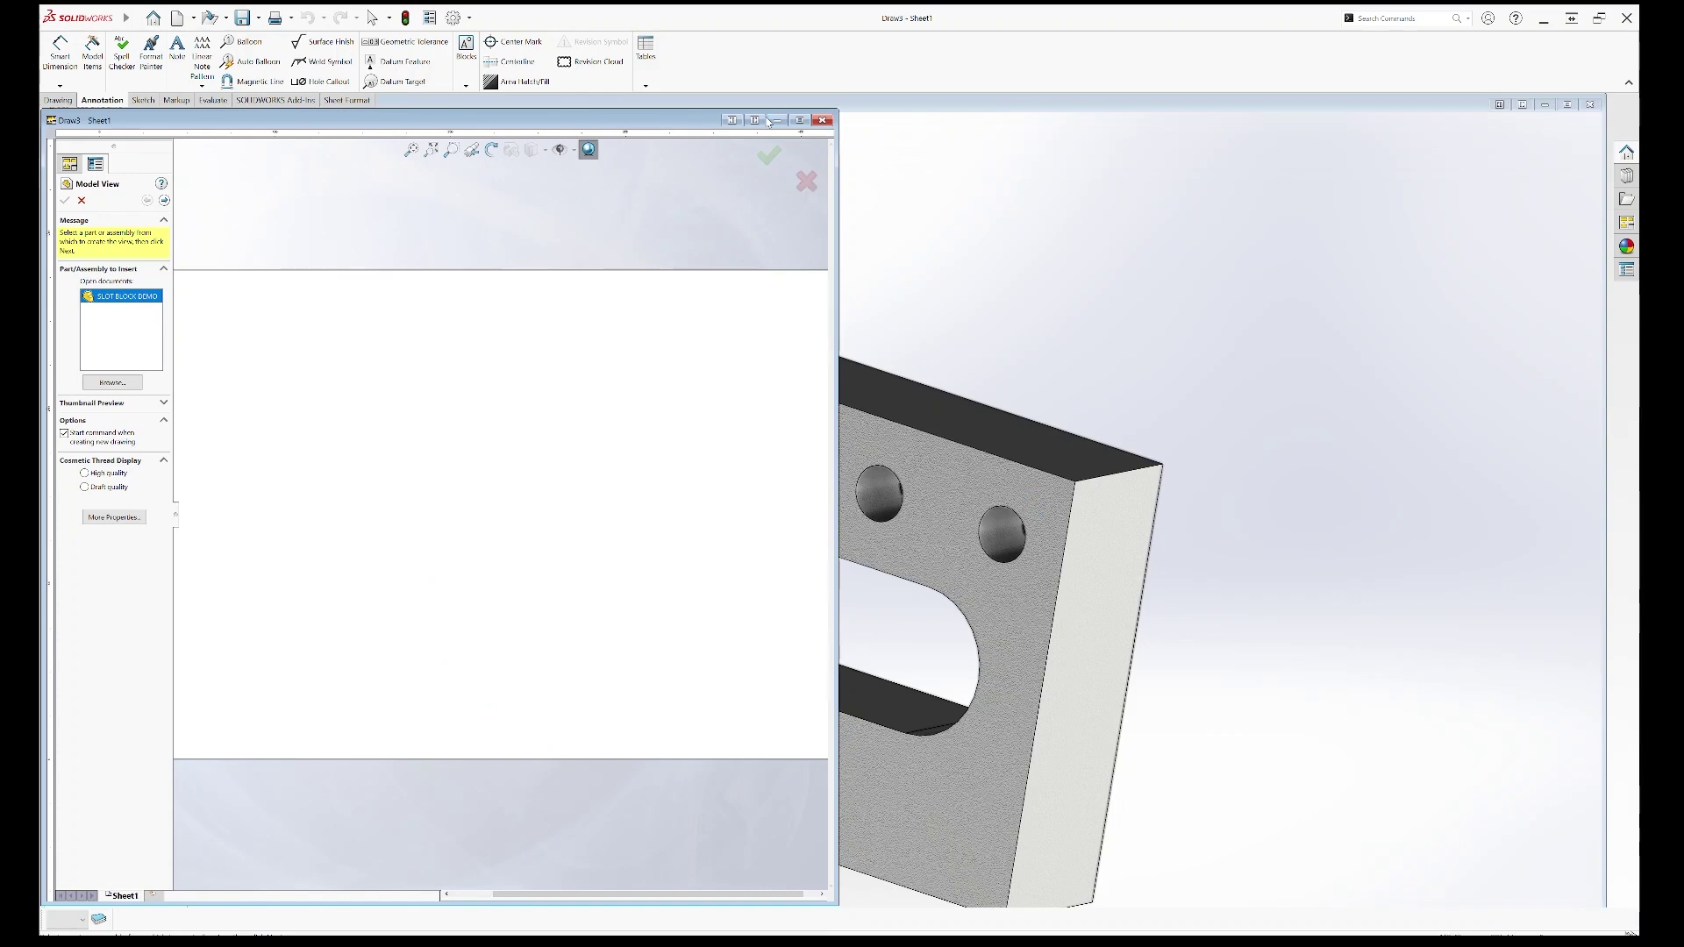
left_click(799, 120)
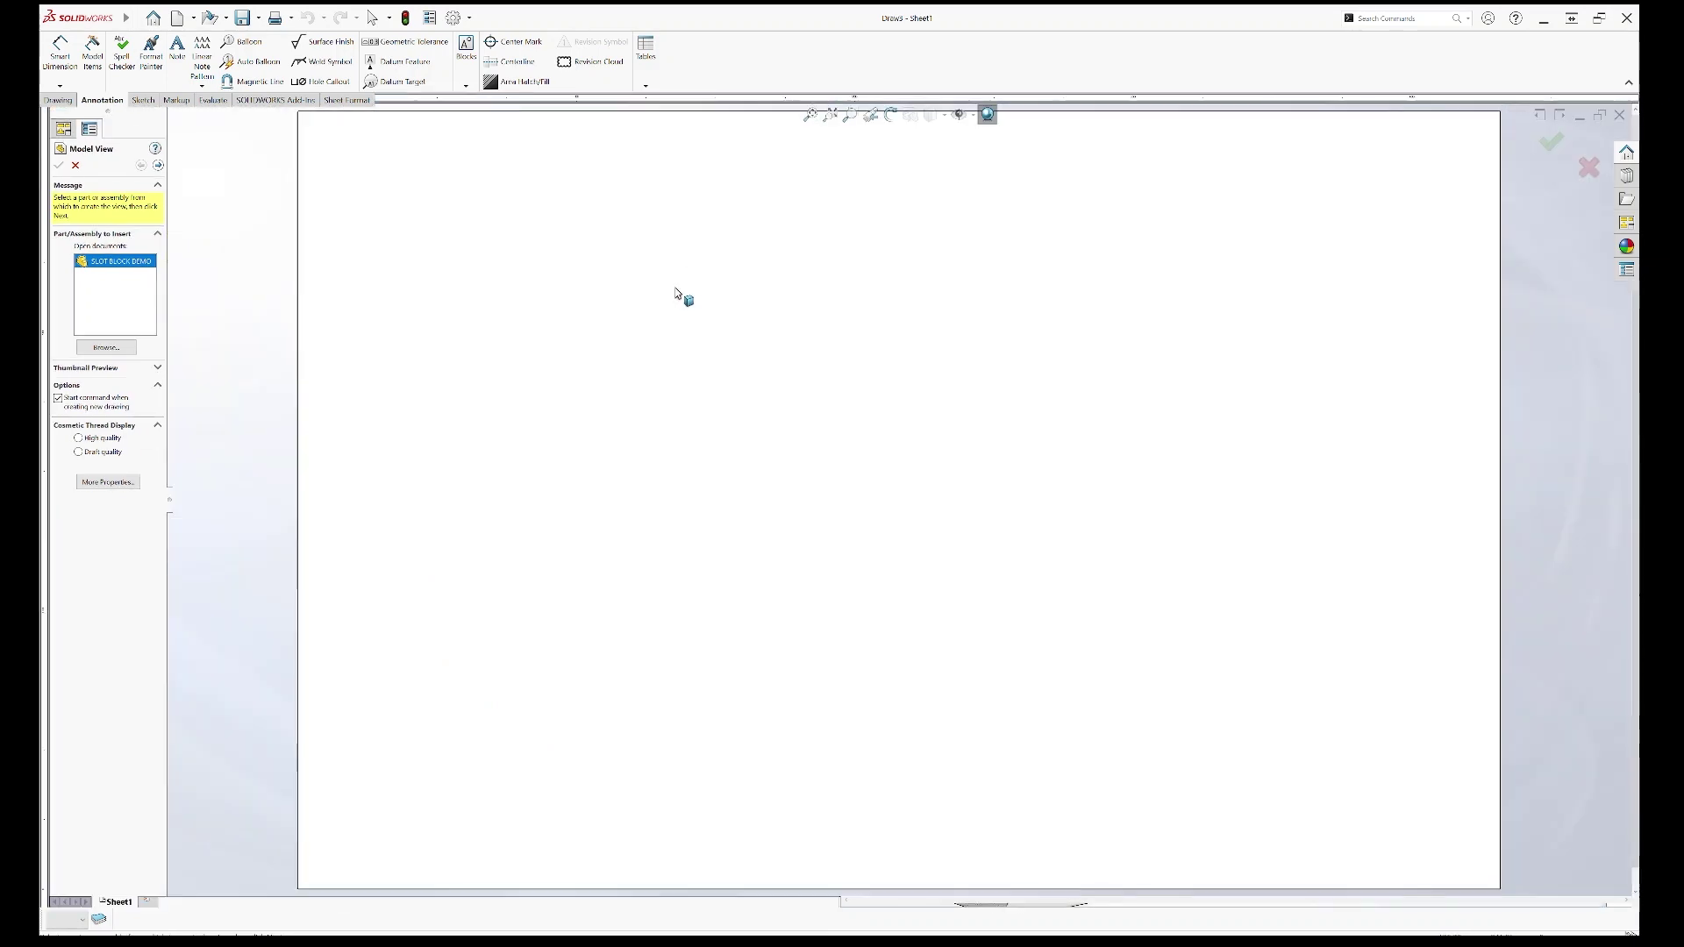
double_click(103, 264)
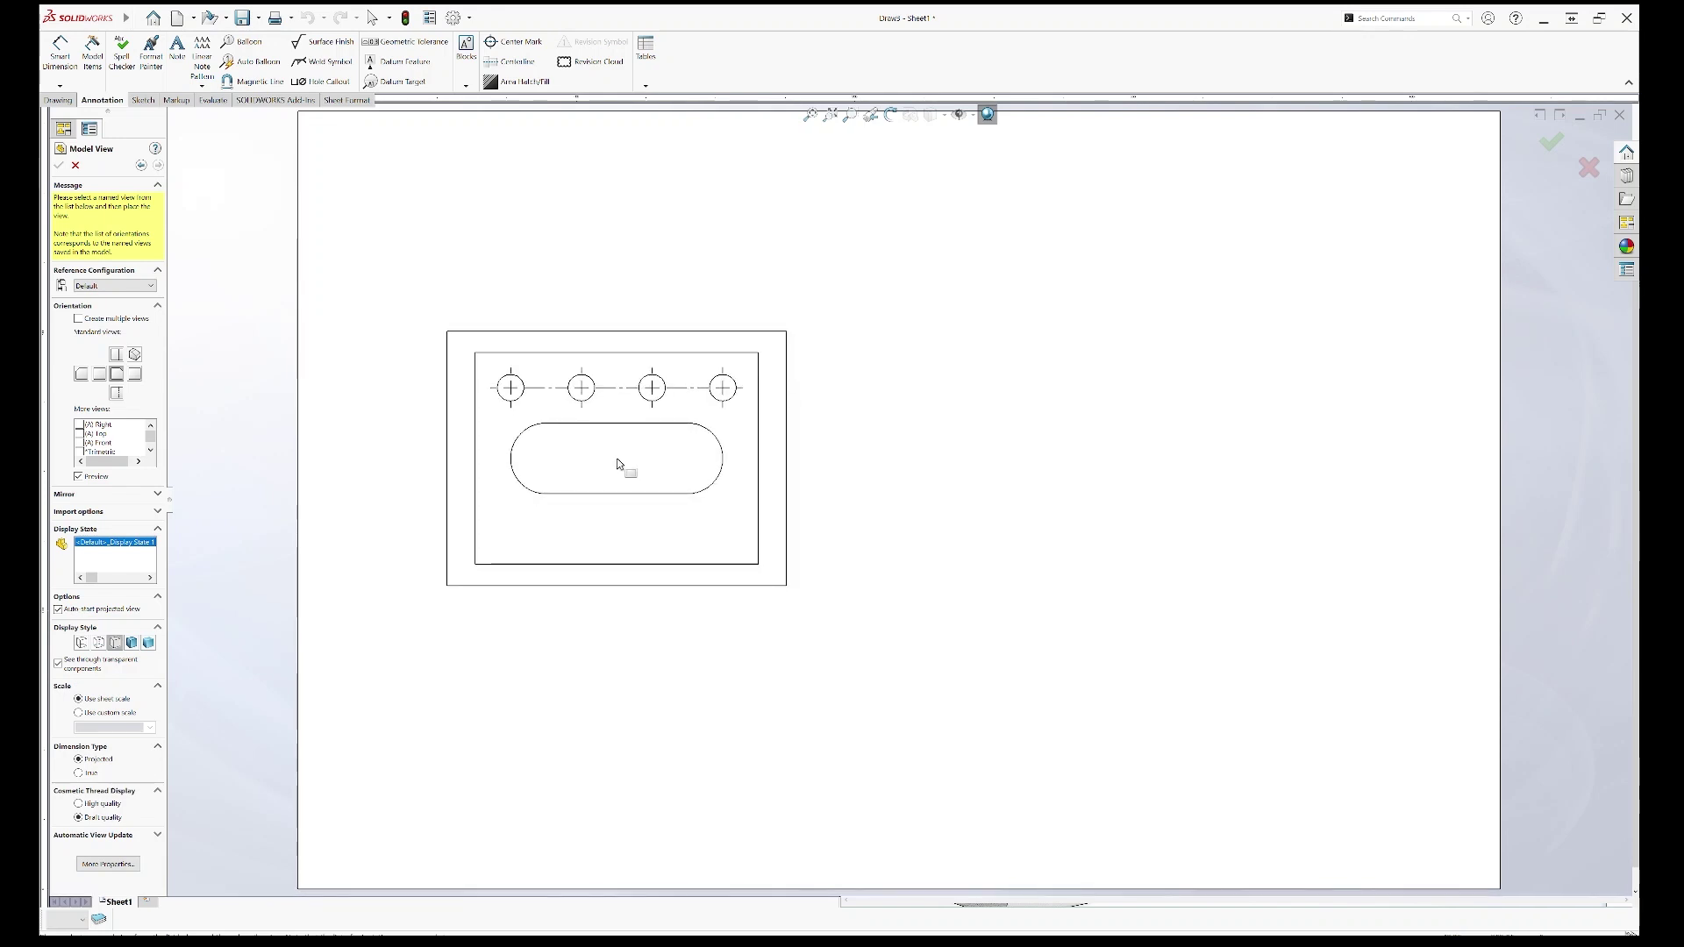
Step: Place the slot block's front view and a projected right-side view beside it
left_click(625, 462)
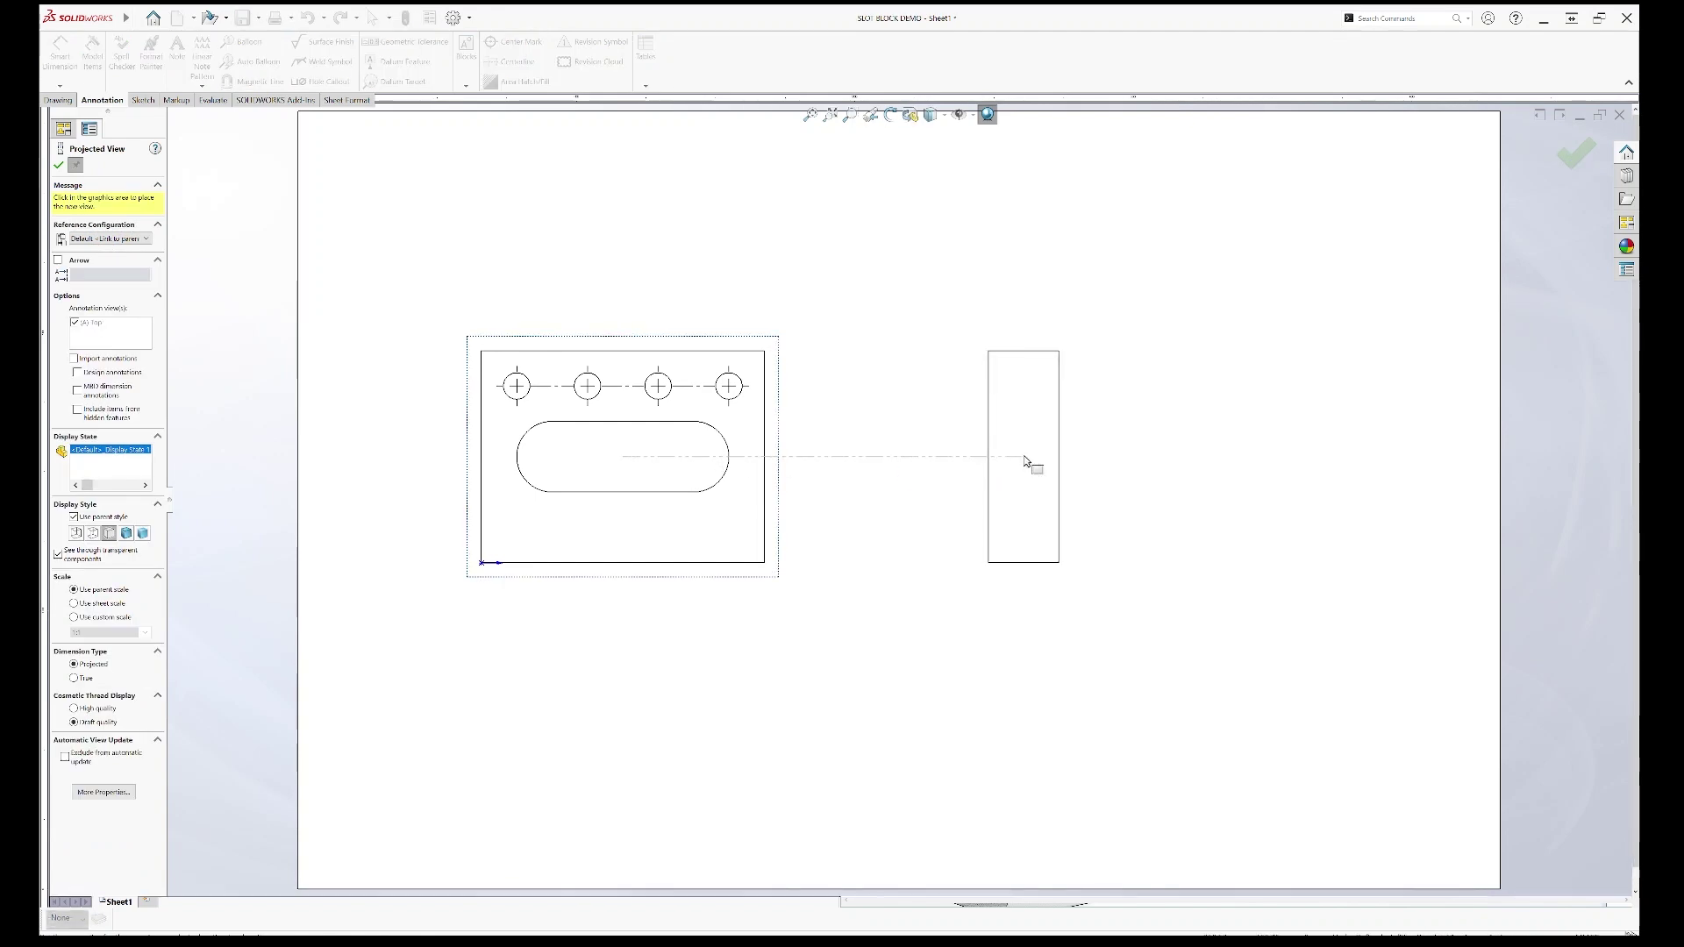
left_click(1026, 462)
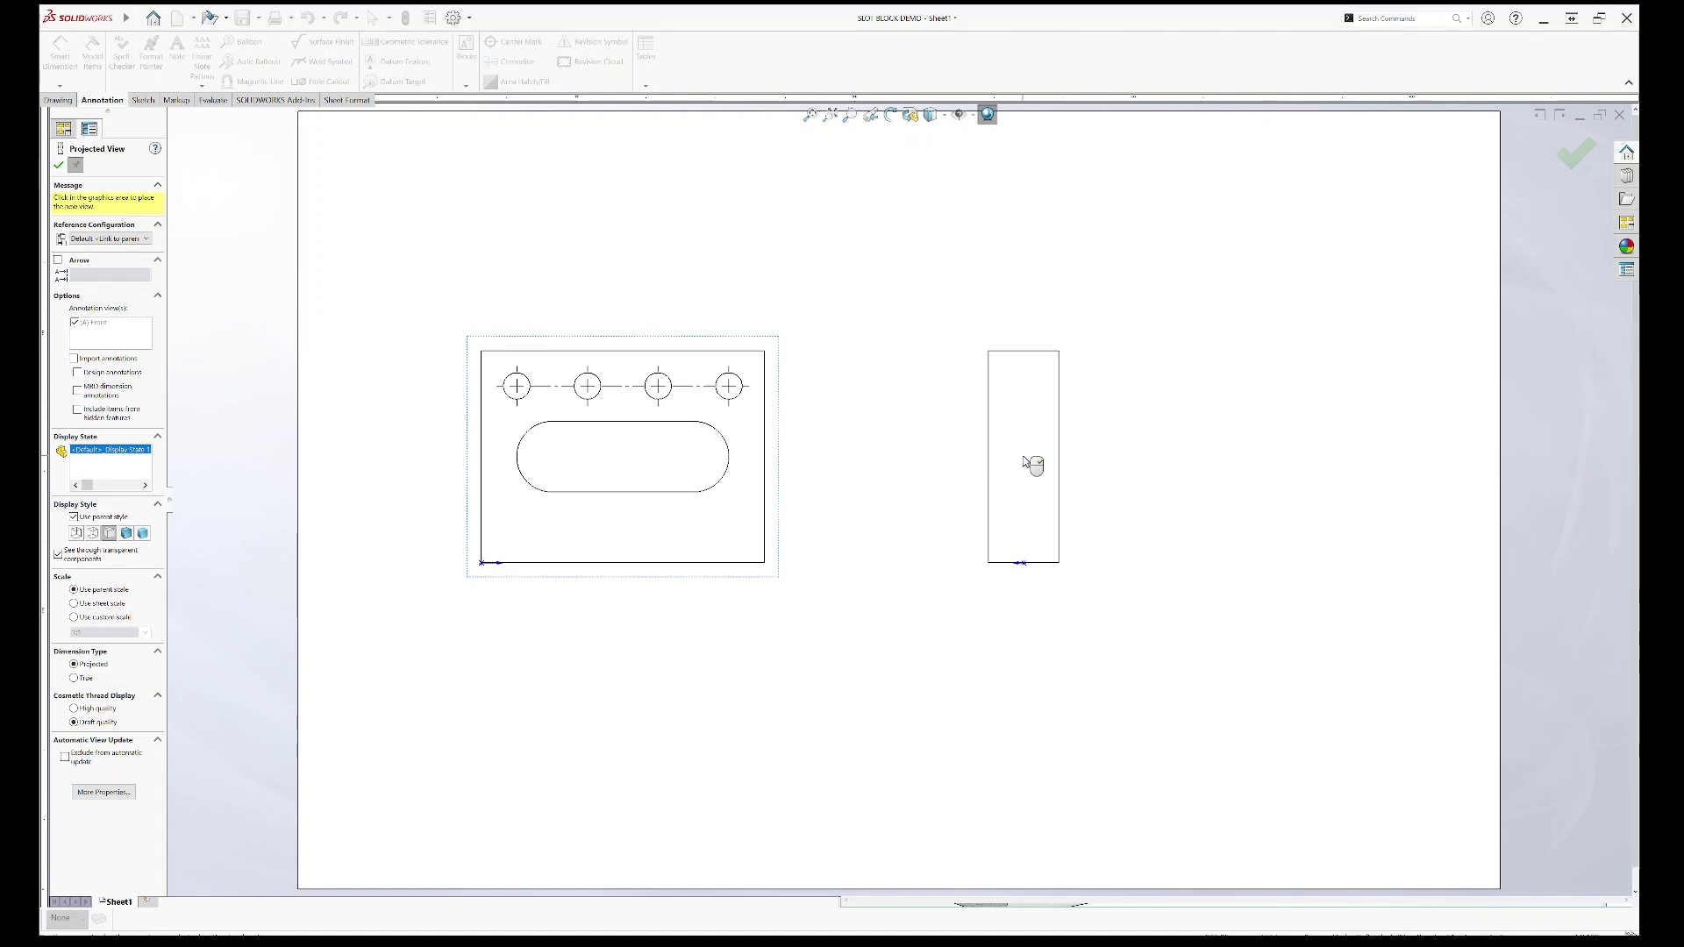
key("Escape")
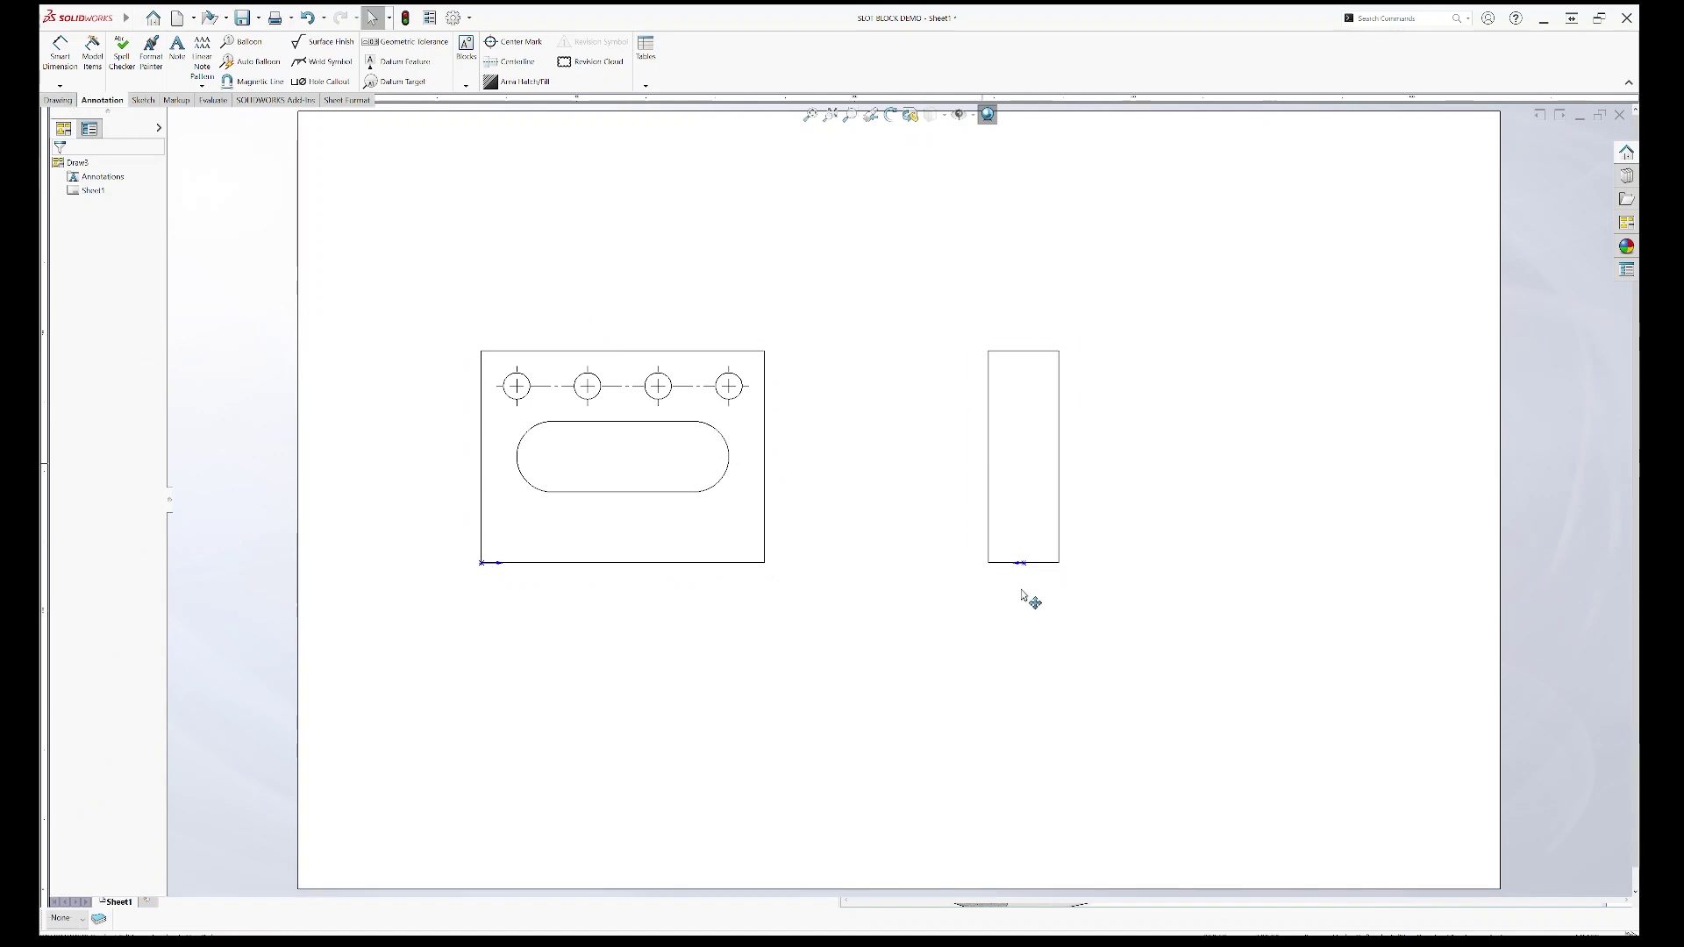
Step: Delete the old side view and project a new right view closer to the front view
key("ctrl+a")
key("Delete")
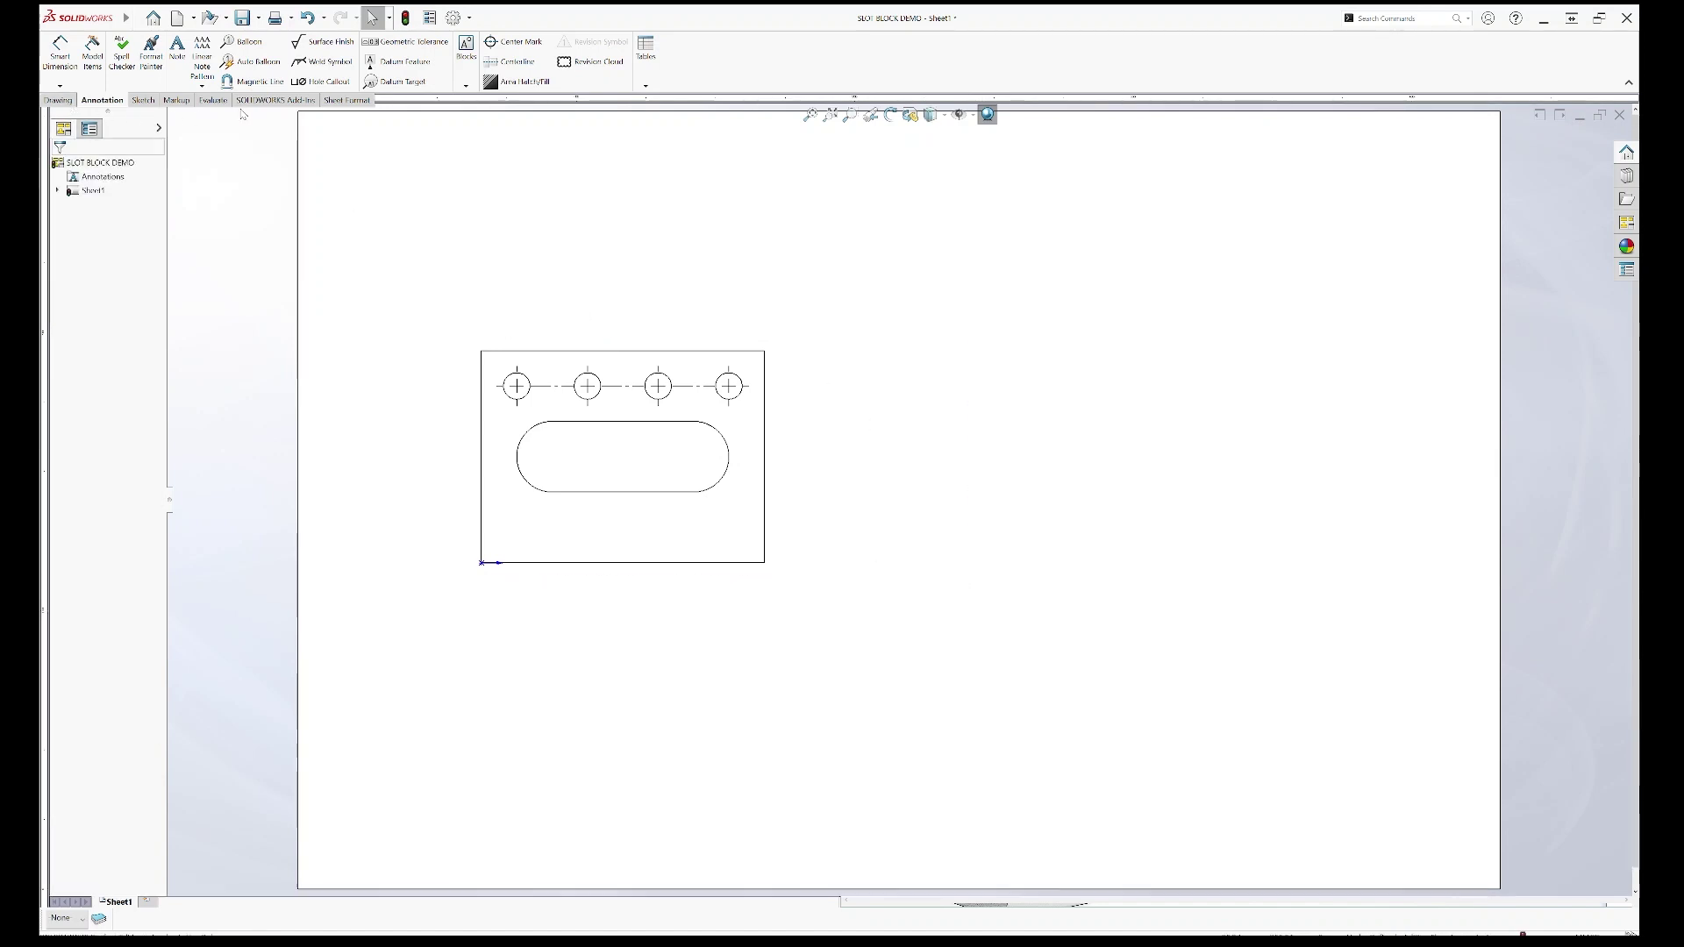
left_click(58, 100)
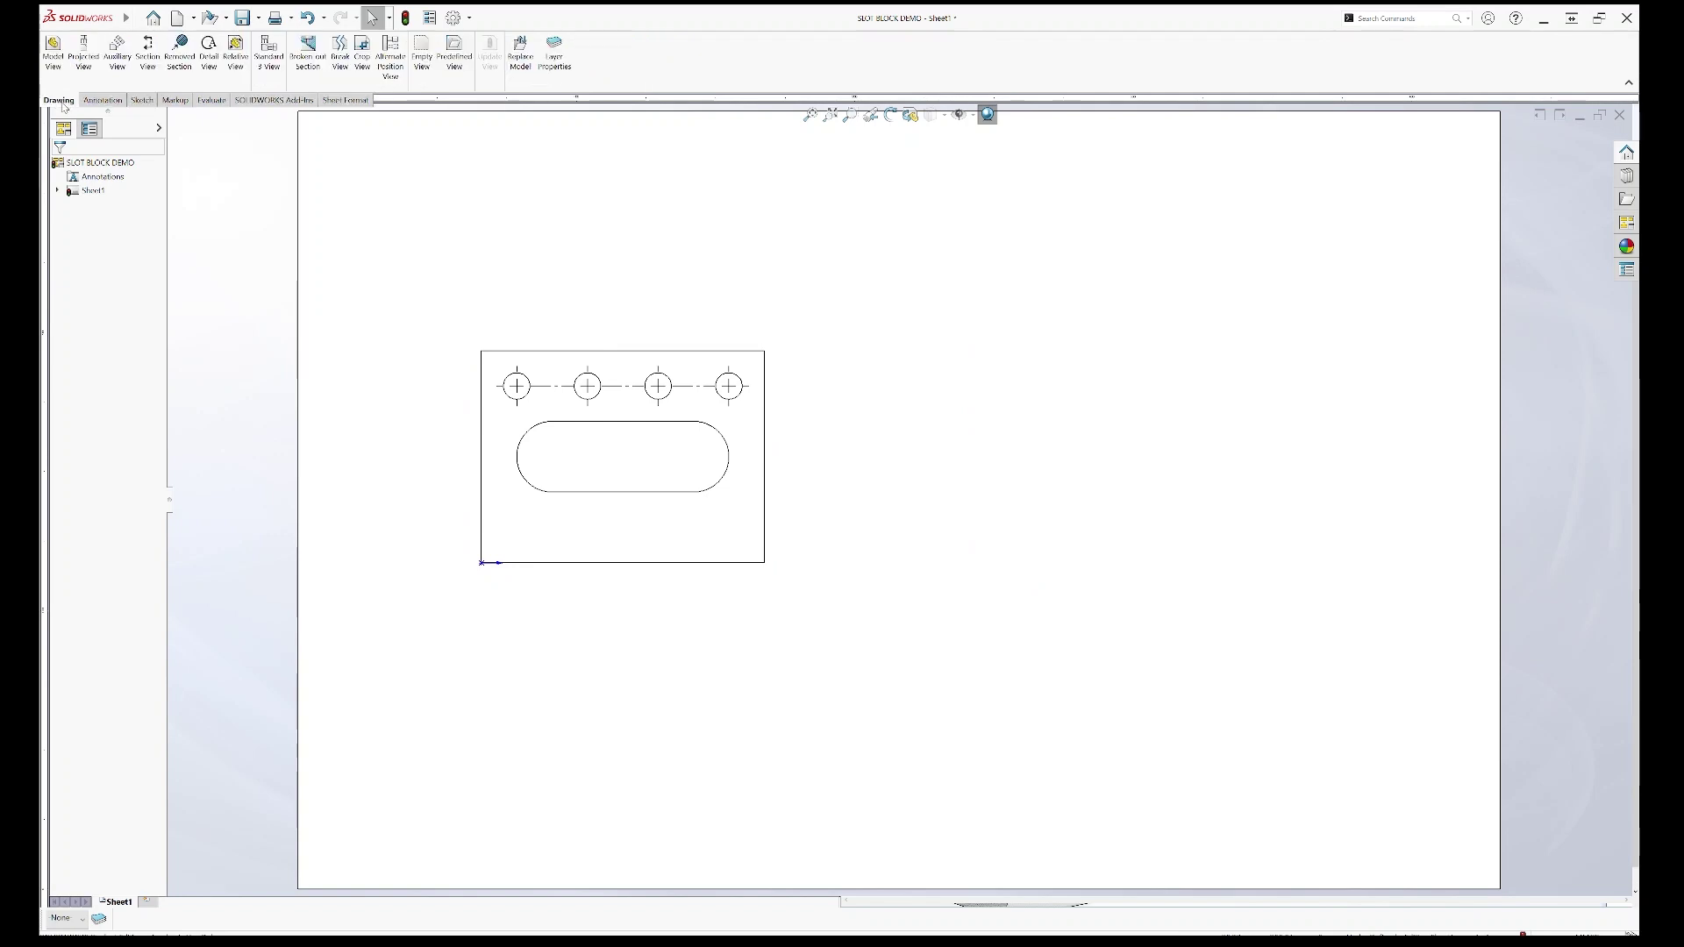
left_click(83, 51)
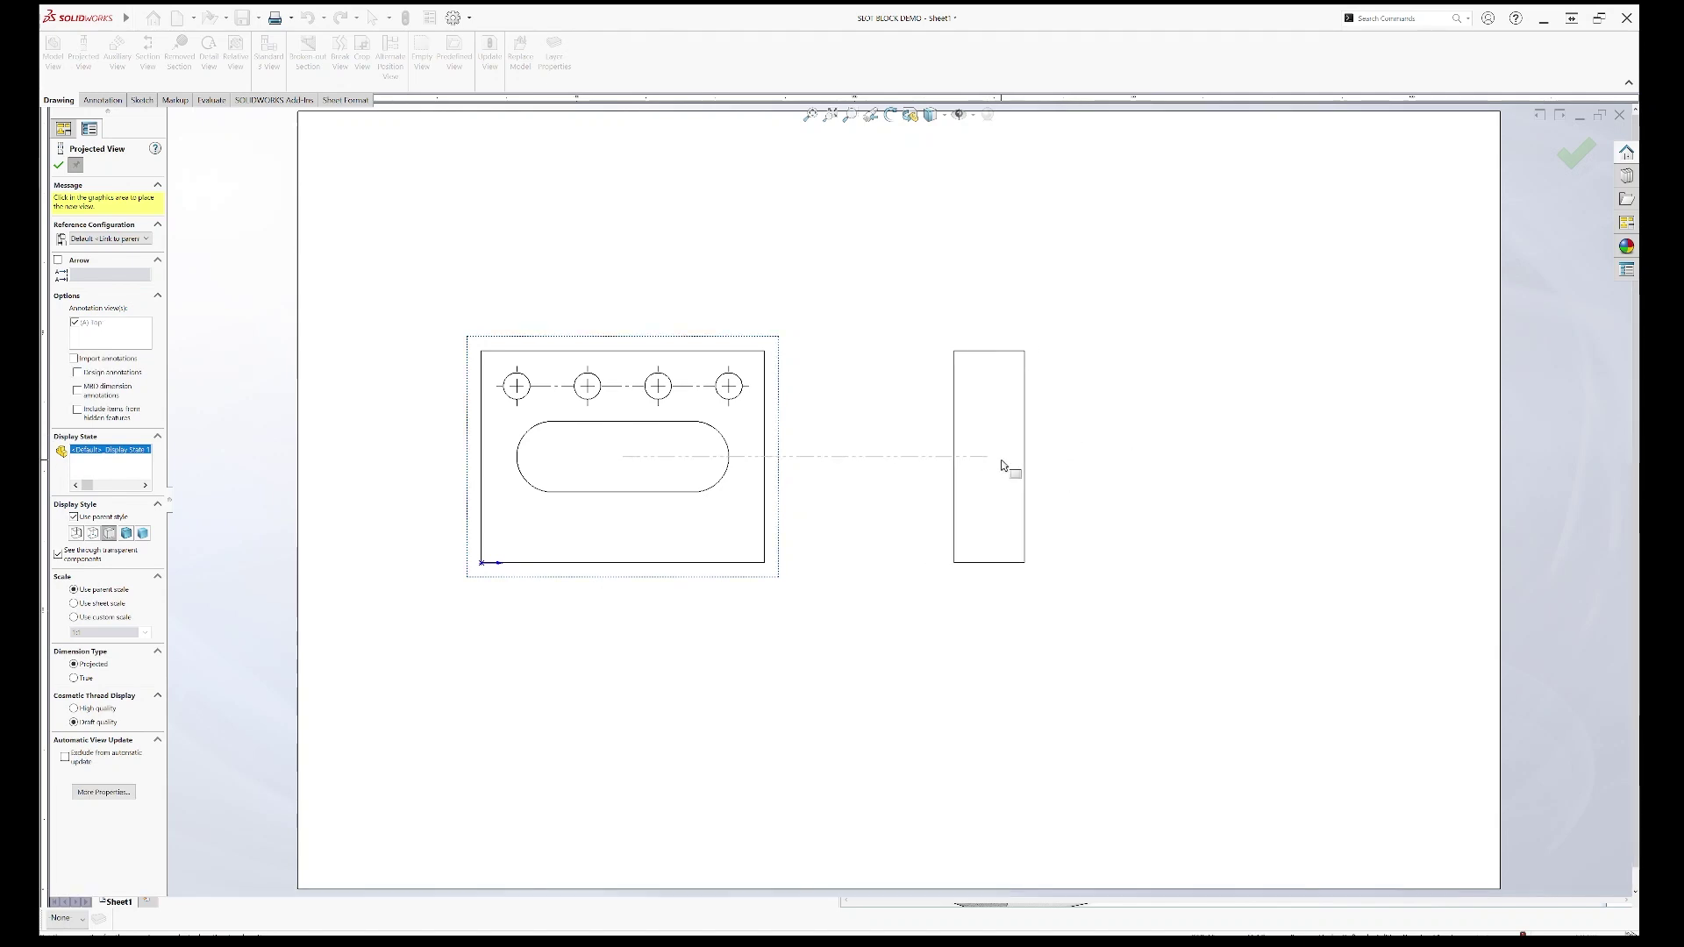
left_click(1013, 526)
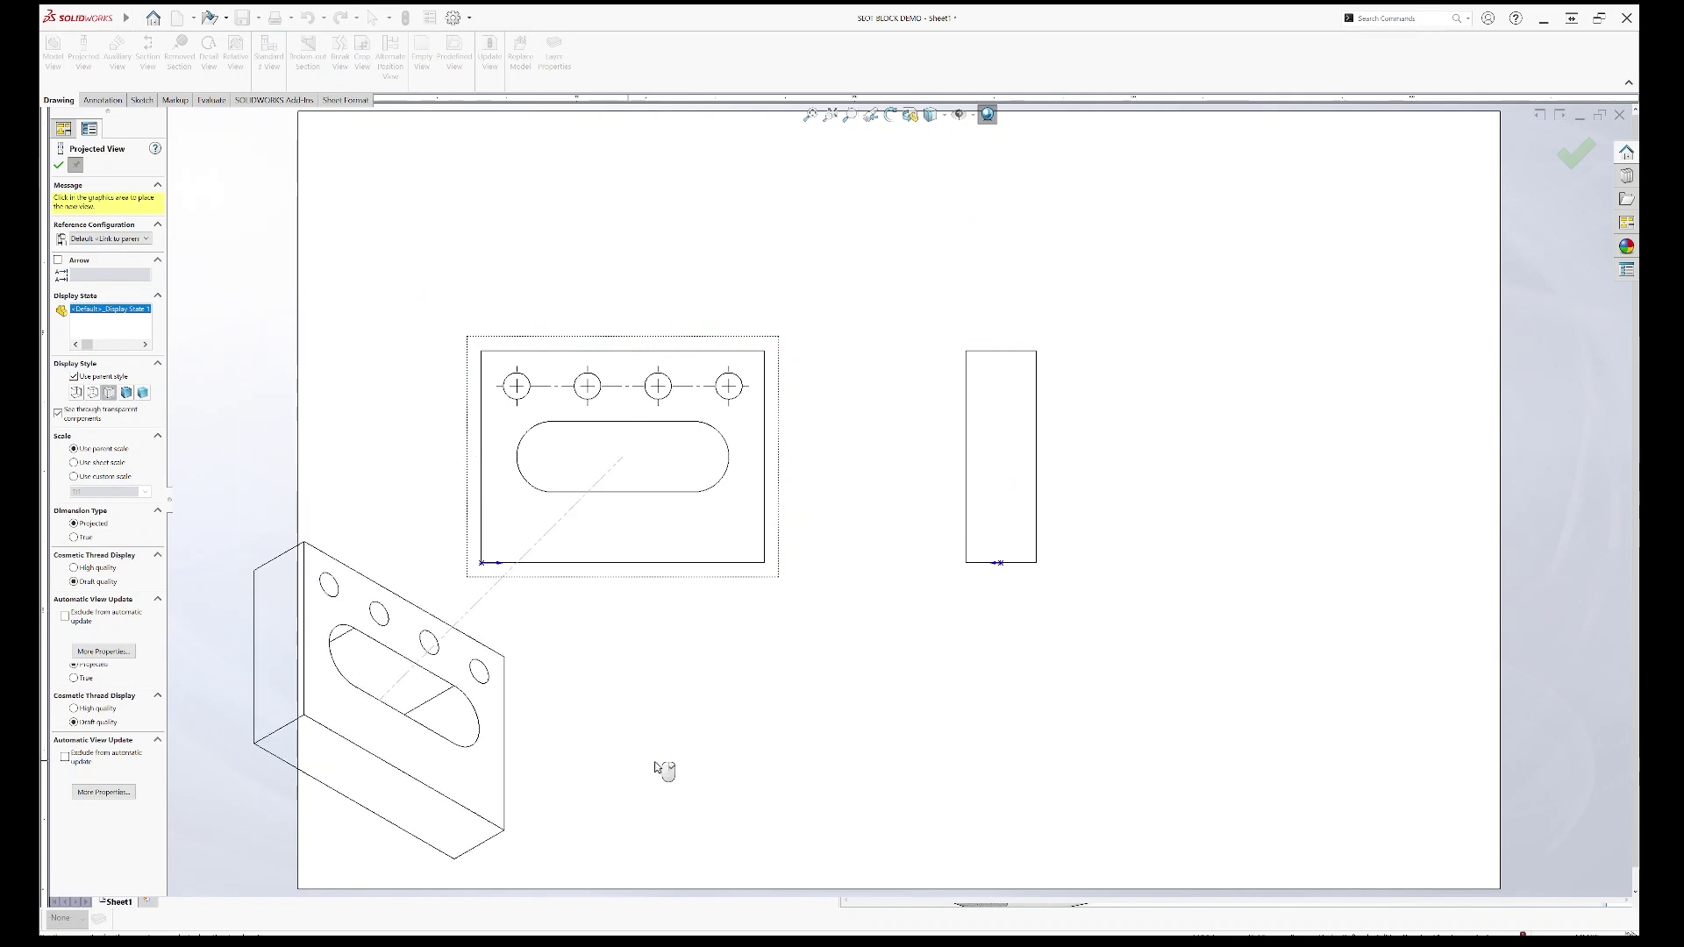
left_click(367, 491)
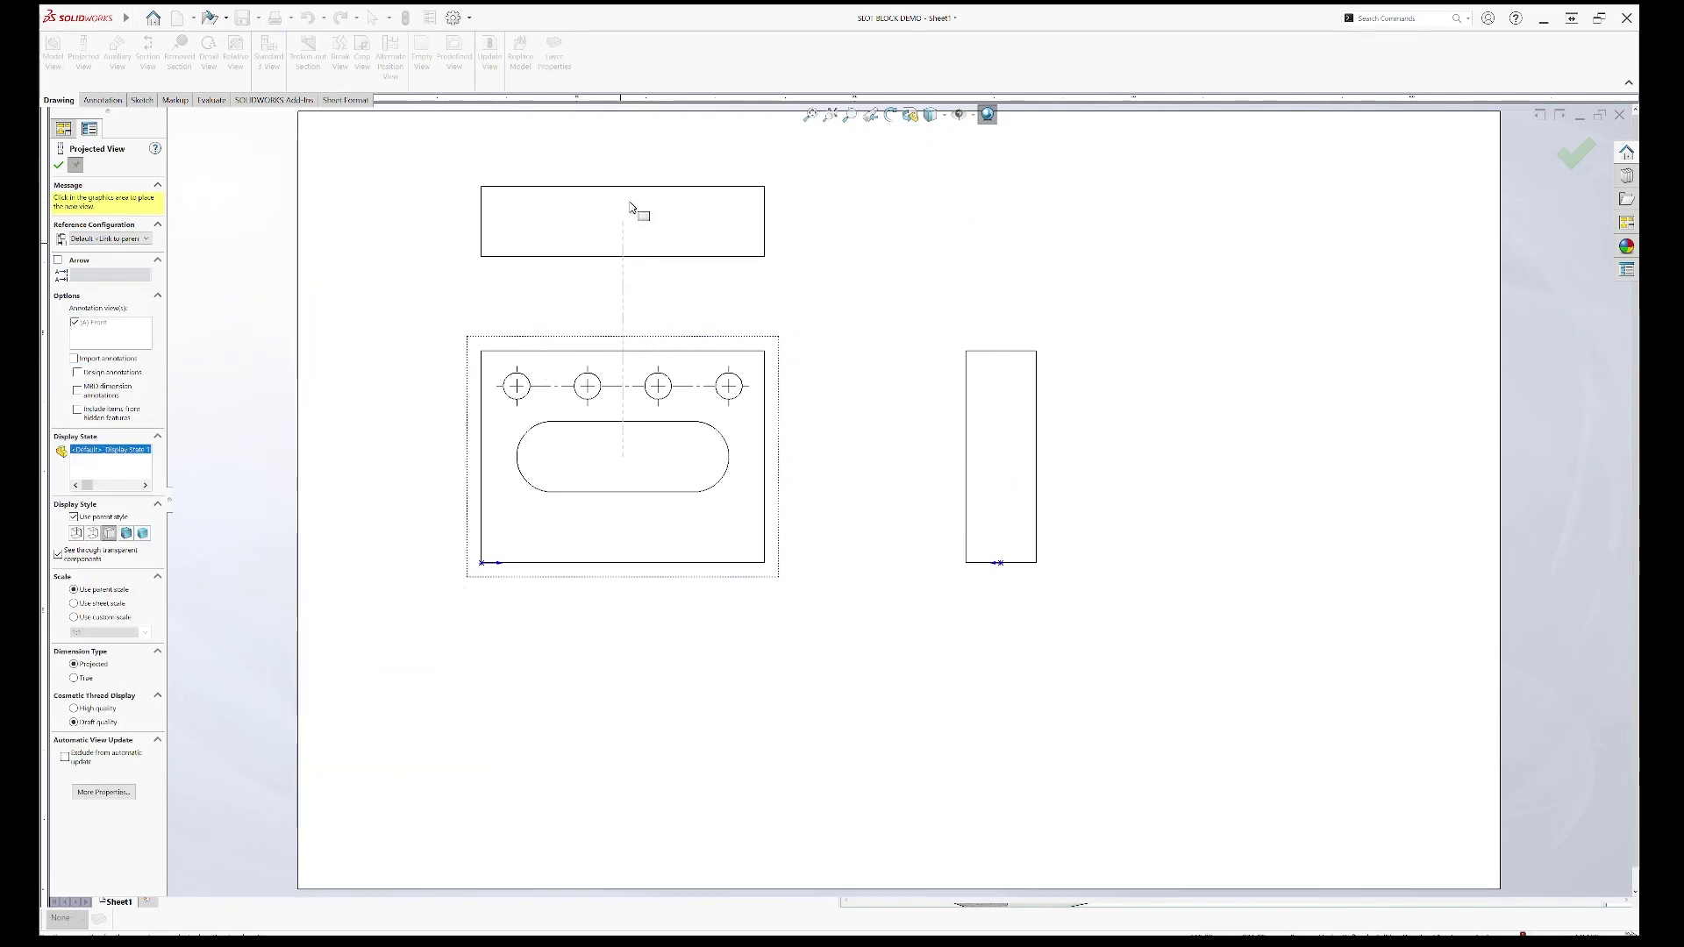
key("Escape")
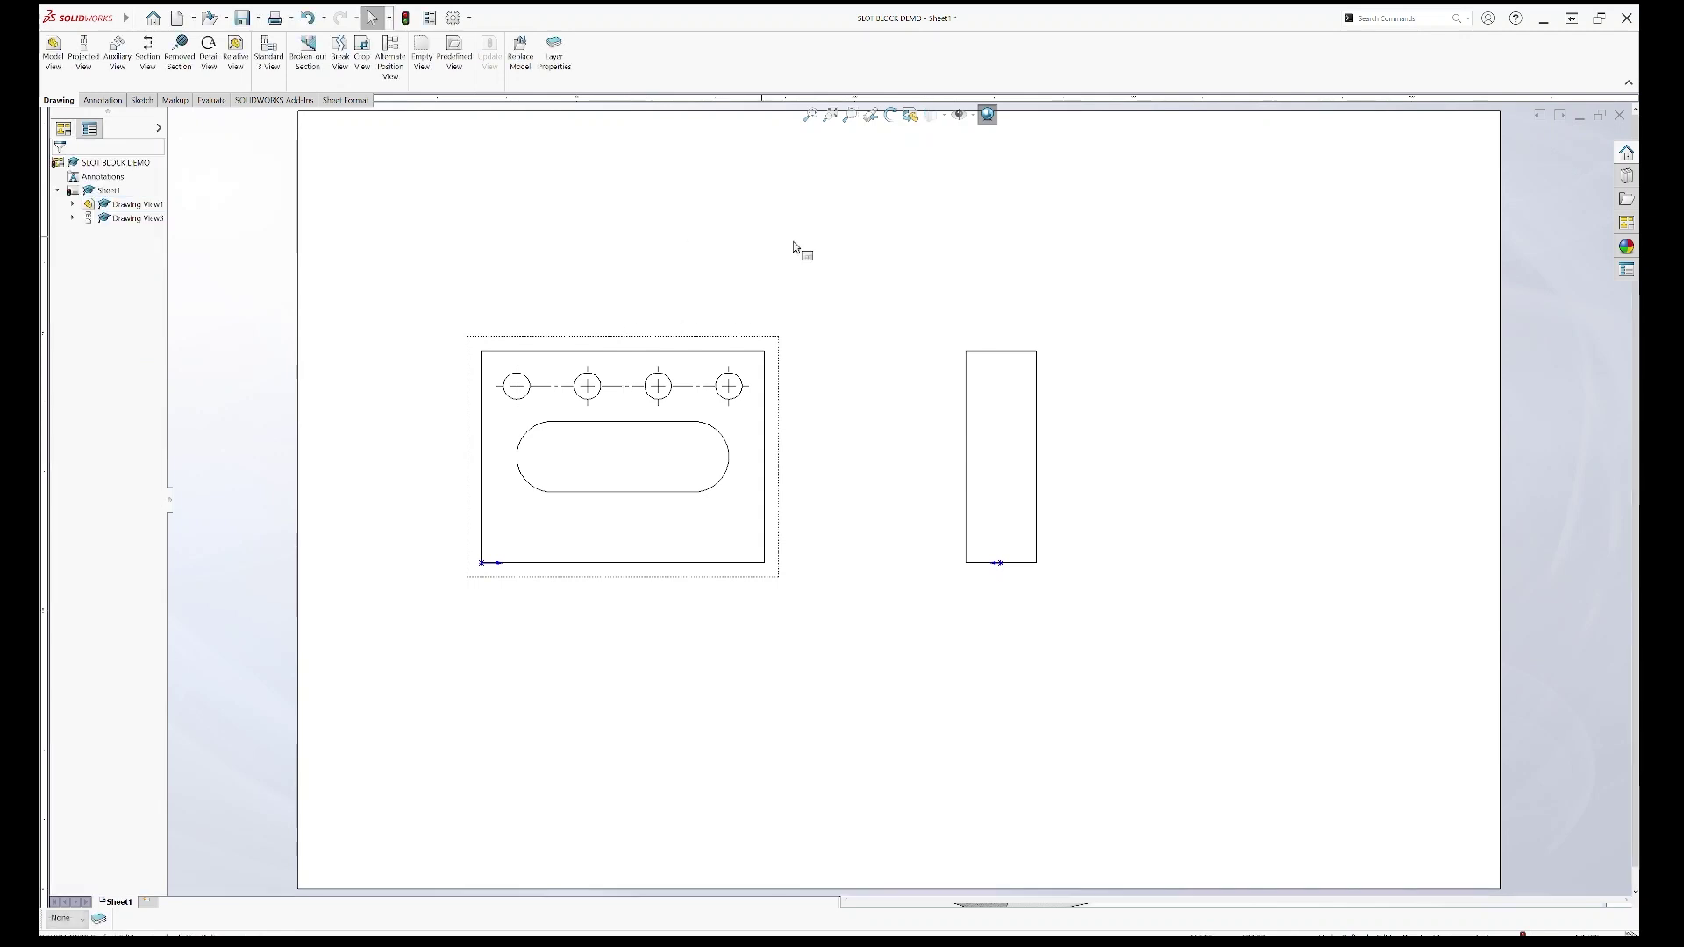
left_click(838, 572)
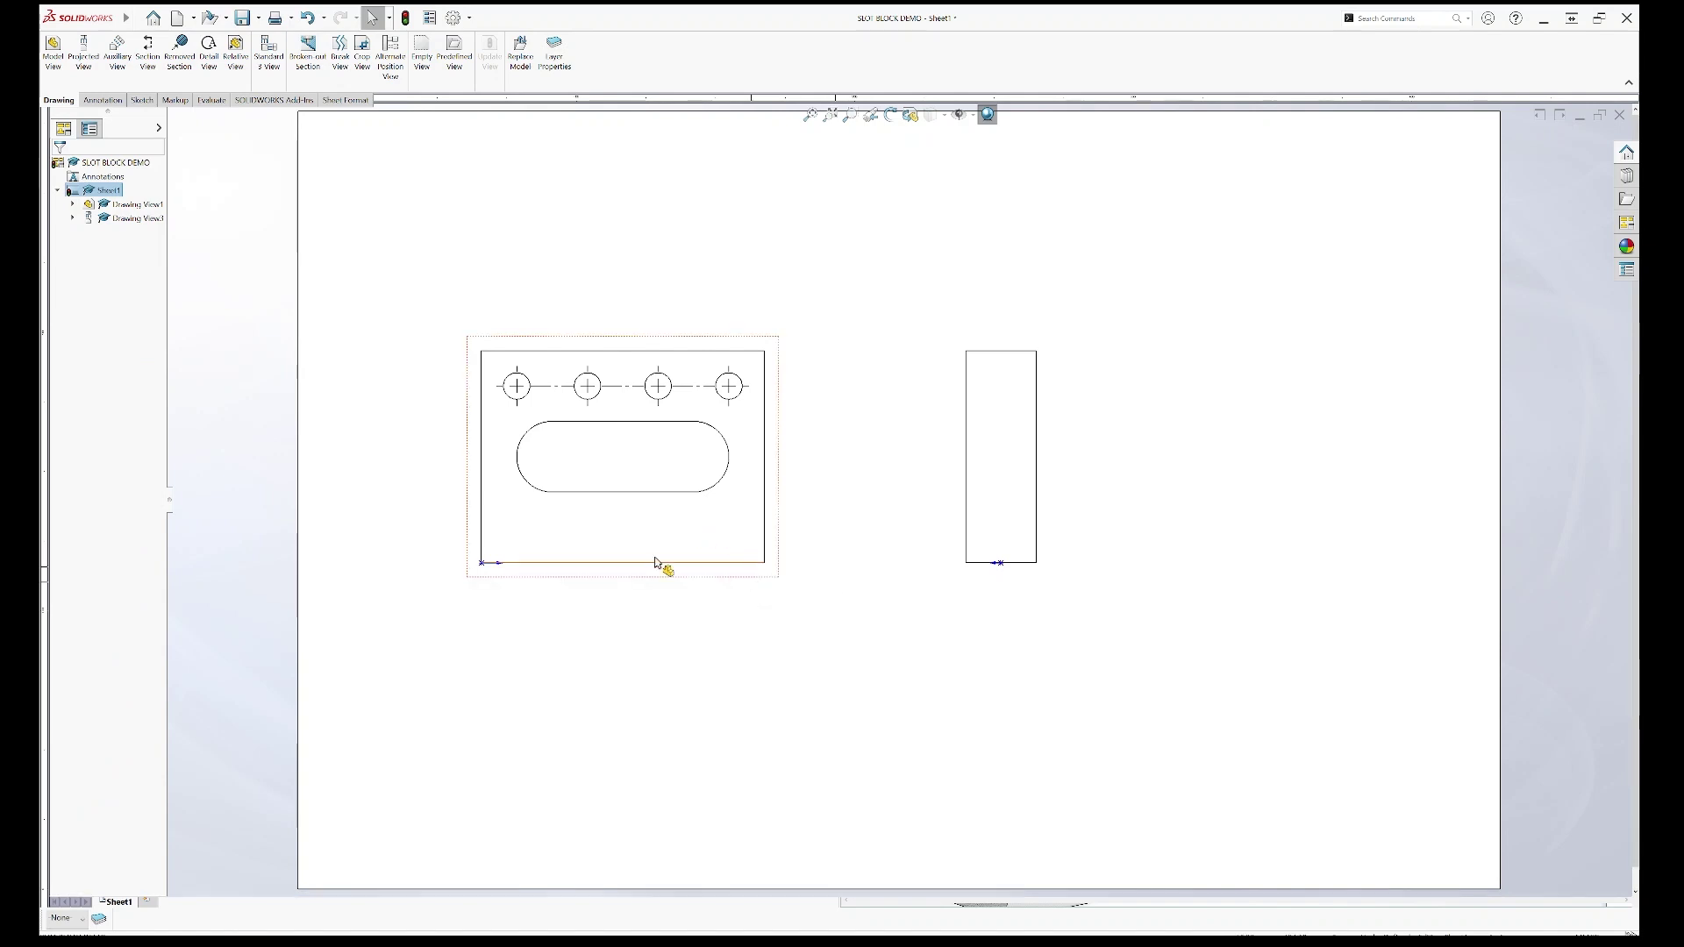
Step: Give the front view a larger custom scale and apply it
key("z")
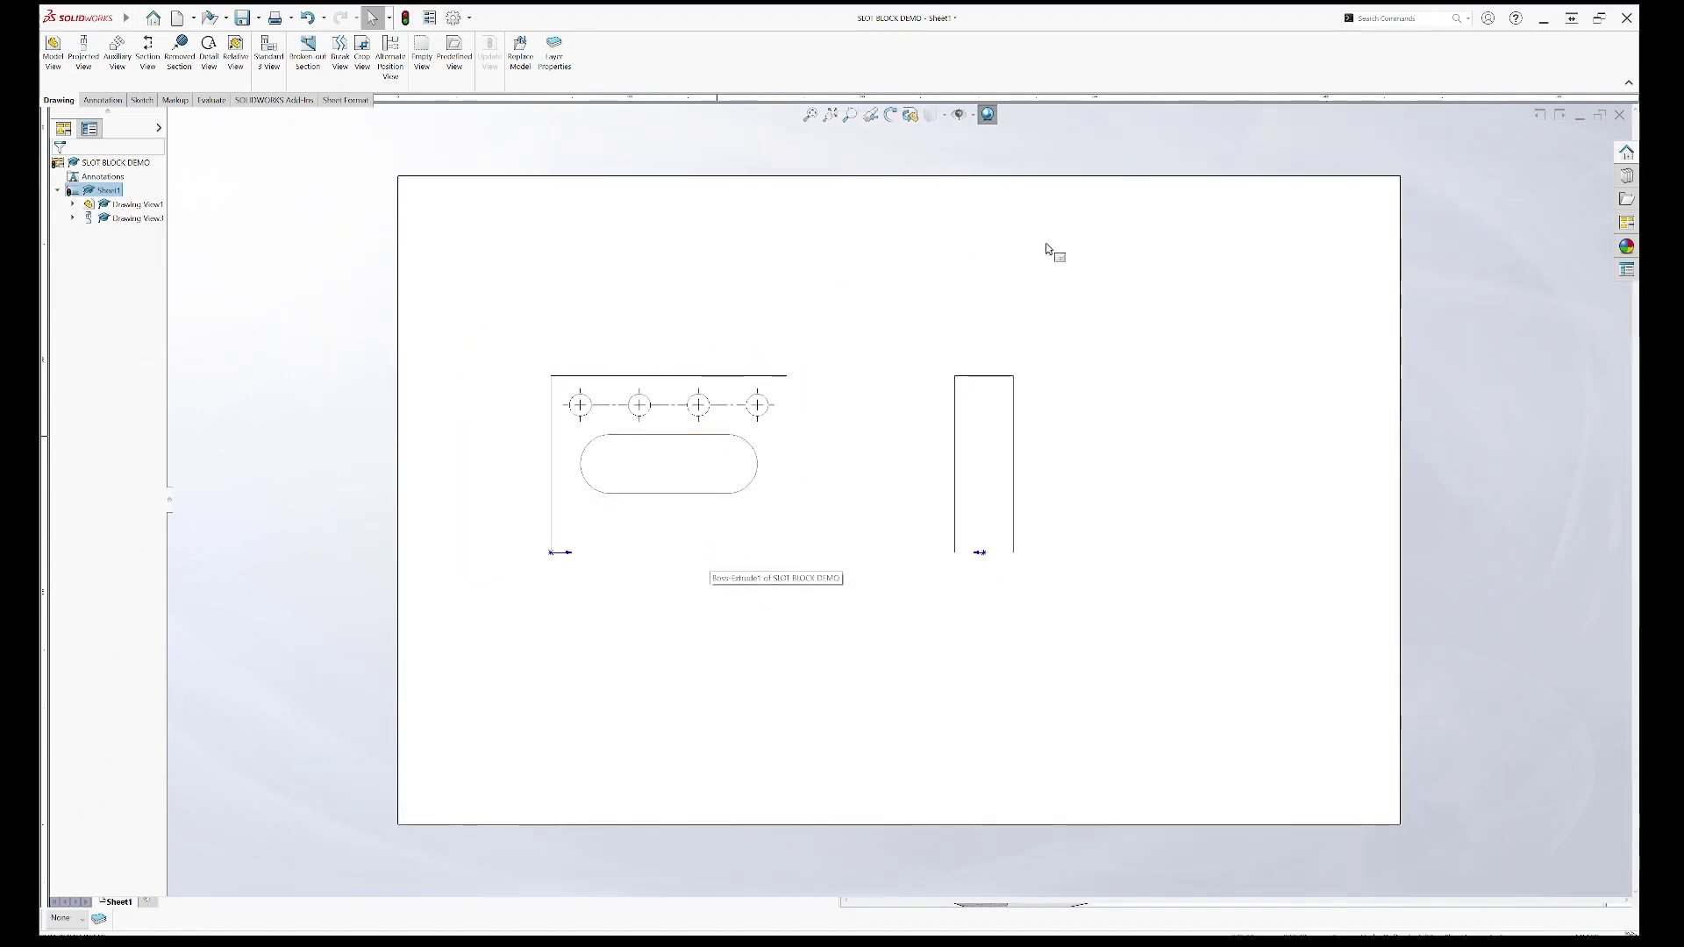
scroll(1087, 444, "down", 1)
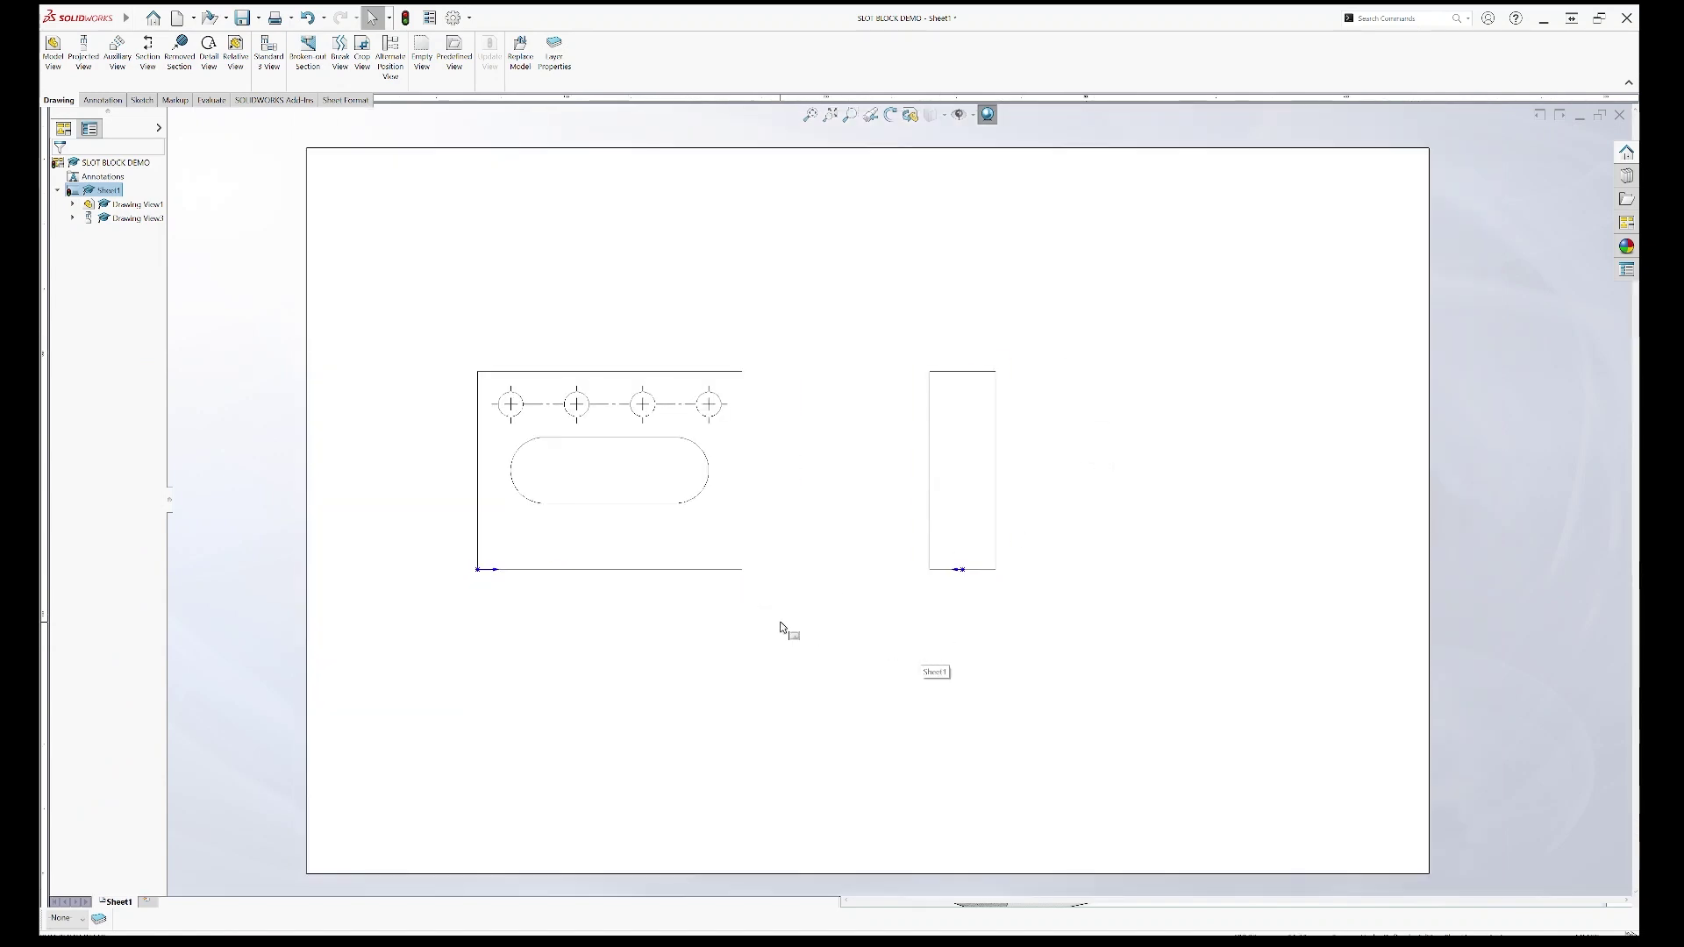
left_click(688, 583)
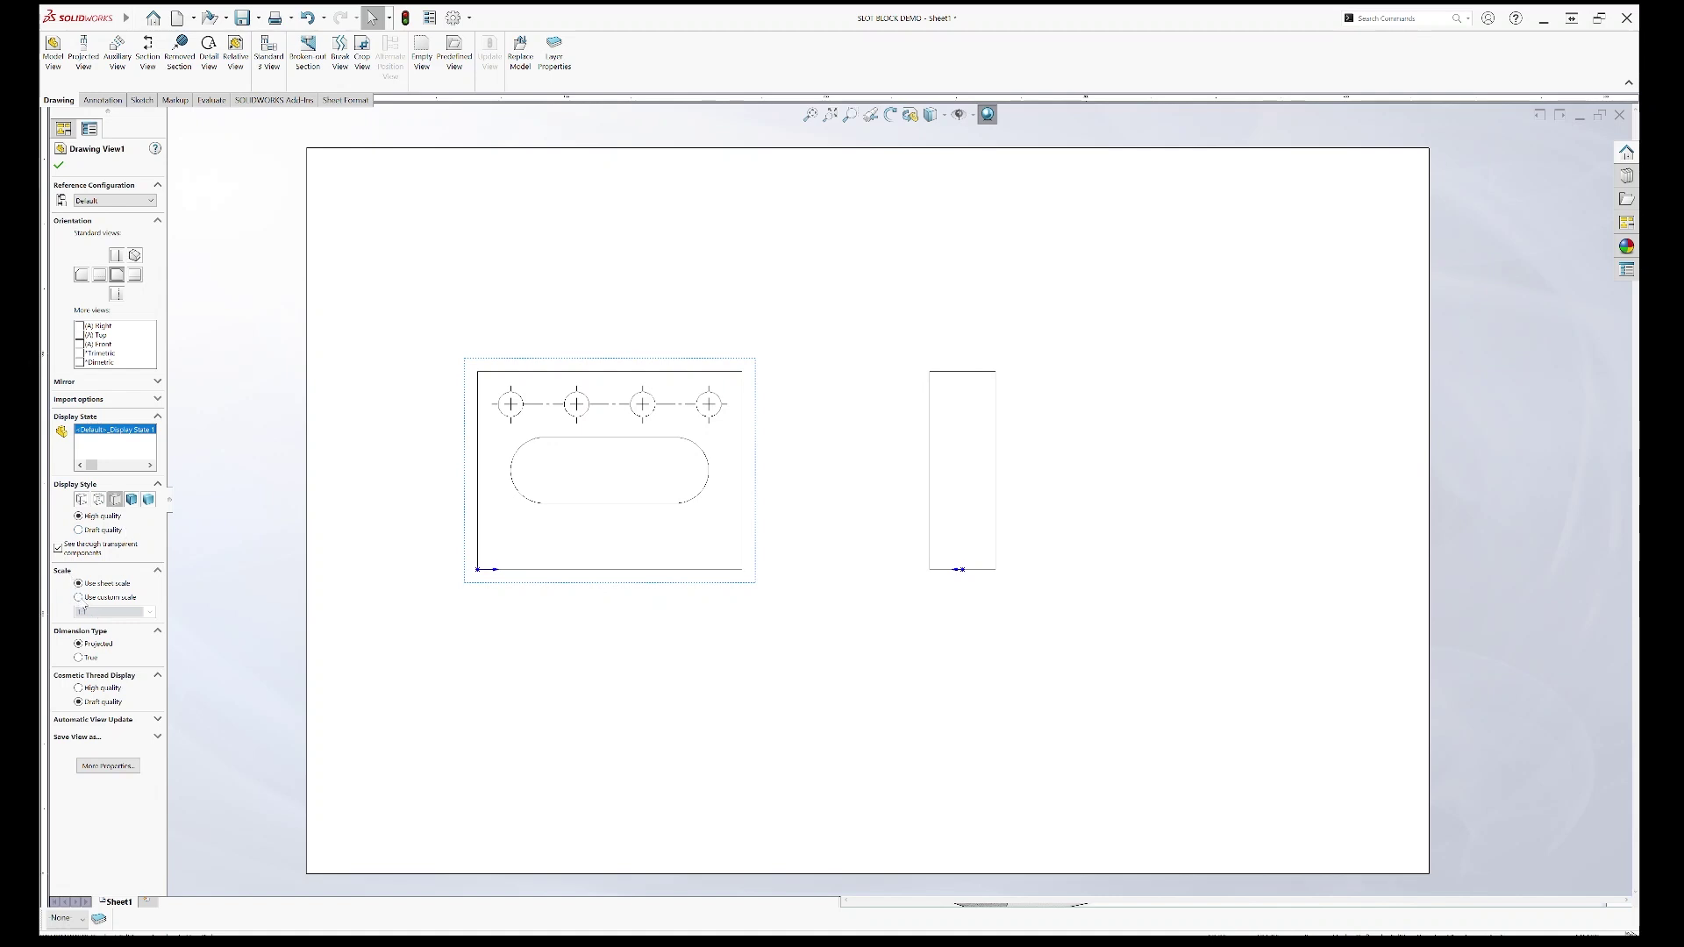
left_click(84, 603)
left_click(59, 164)
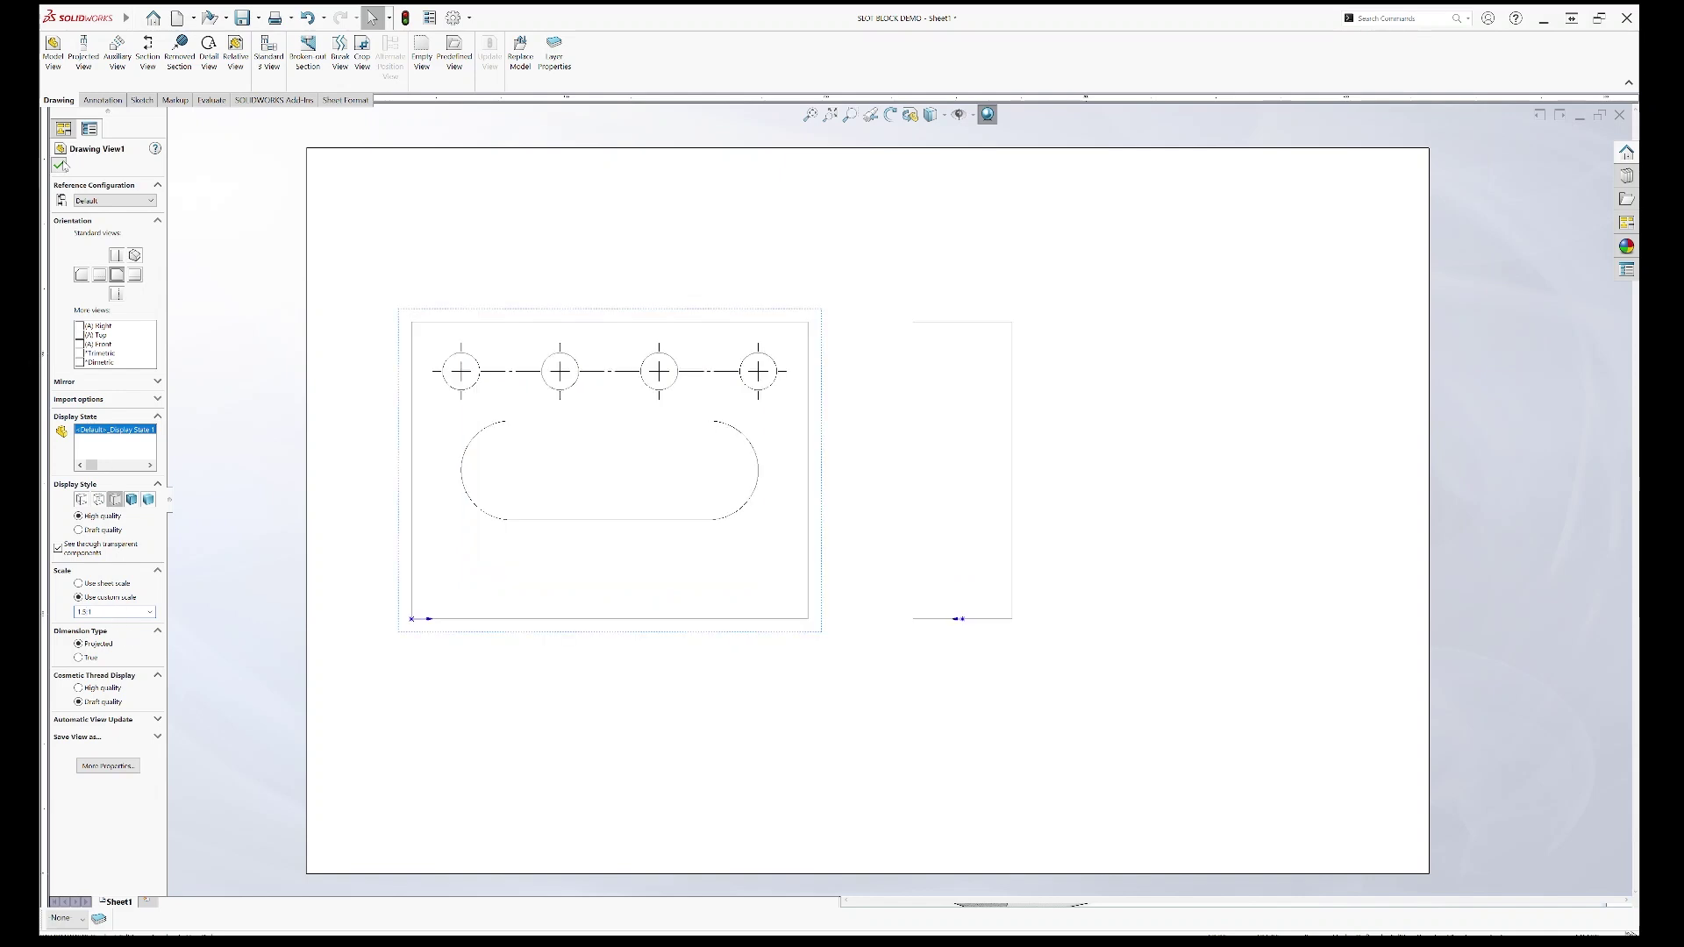
left_click(763, 705)
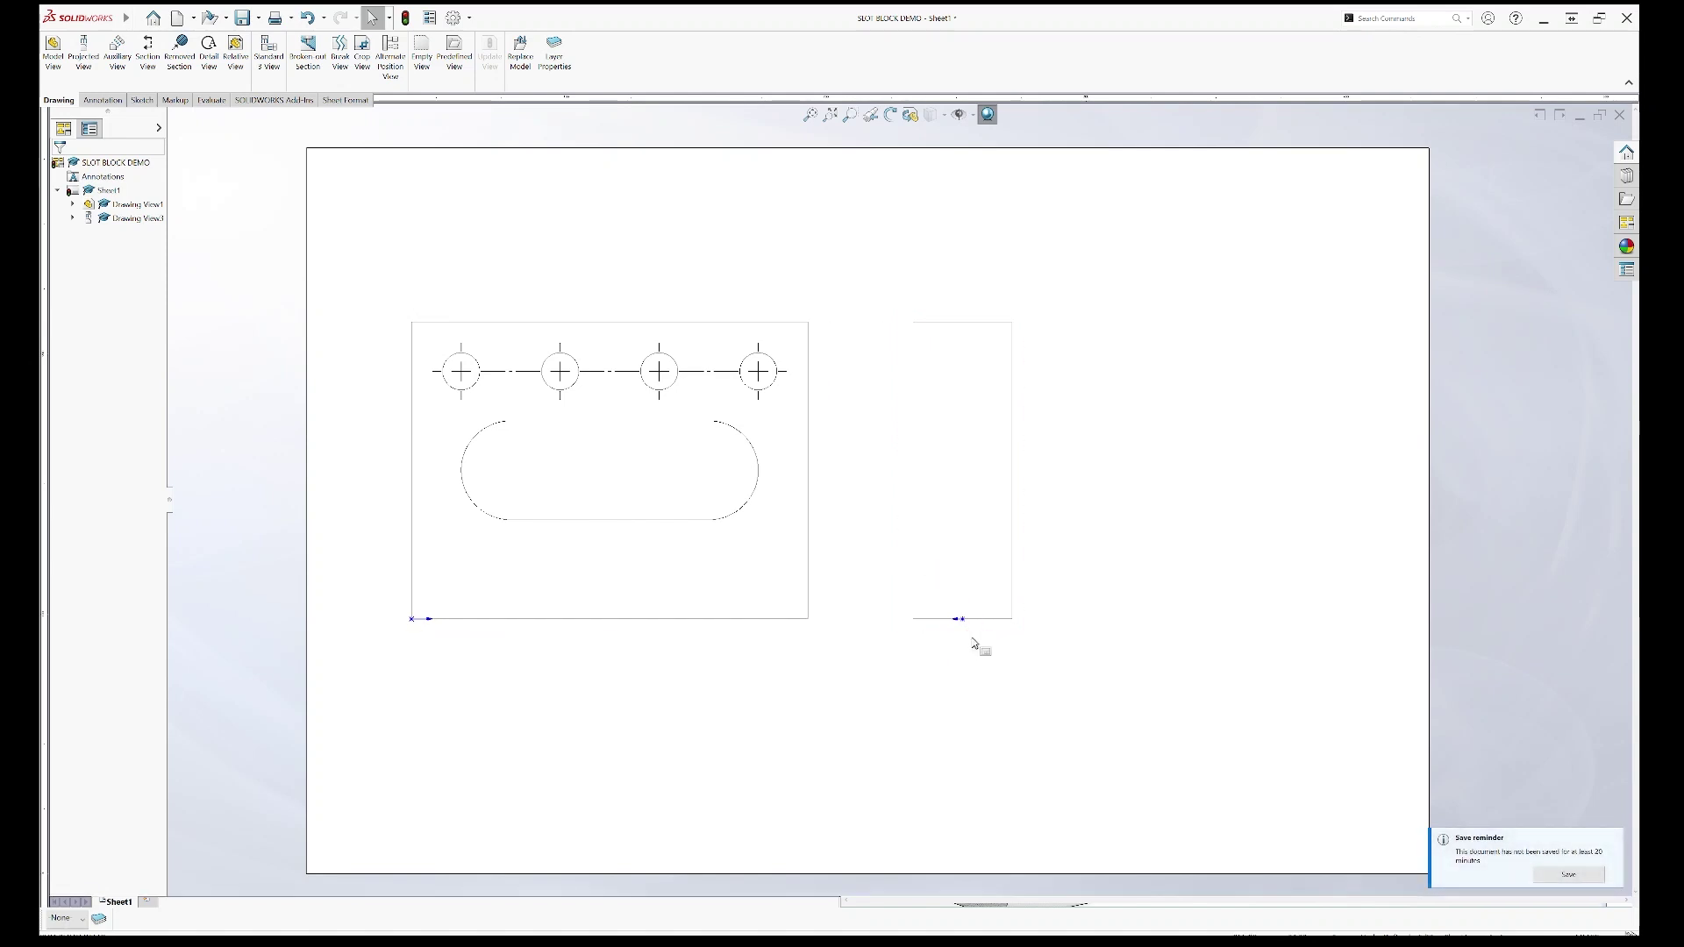
Step: Reposition the side and front views so they sit aligned and closer together
mouse_move(958, 628)
left_mouse_down()
mouse_move(1130, 618)
mouse_move(1072, 626)
left_mouse_up()
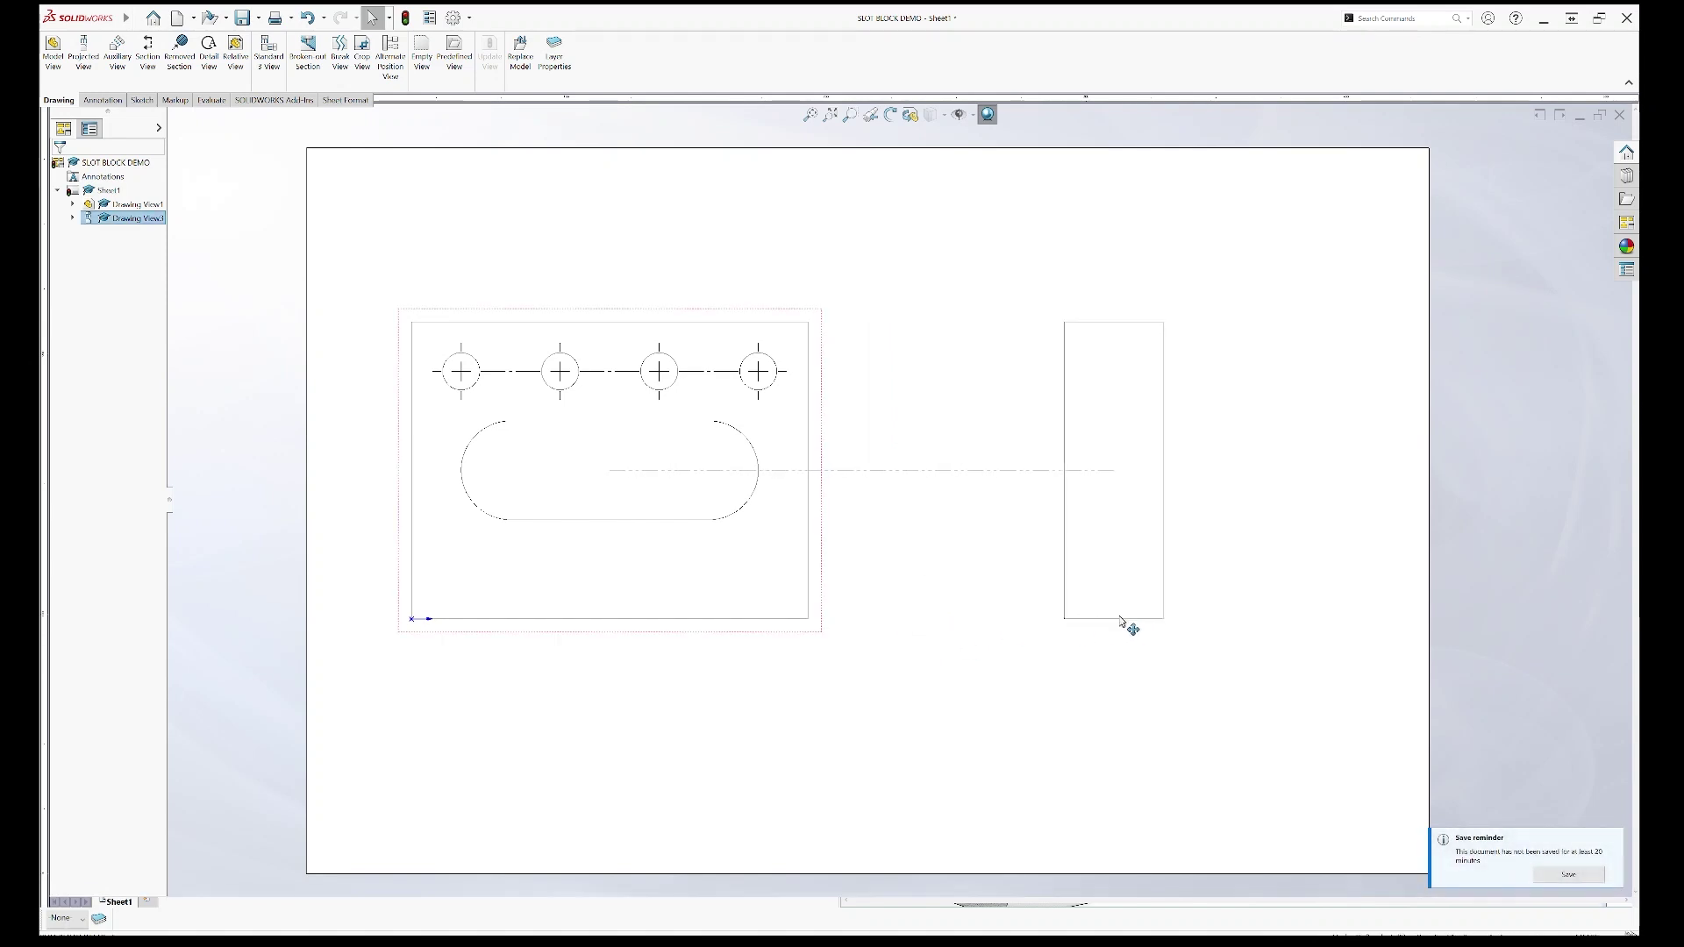
mouse_move(1121, 620)
left_mouse_down()
mouse_move(1090, 161)
mouse_move(1064, 308)
mouse_move(1083, 286)
mouse_move(1053, 255)
mouse_move(1065, 563)
mouse_move(1032, 556)
left_mouse_up()
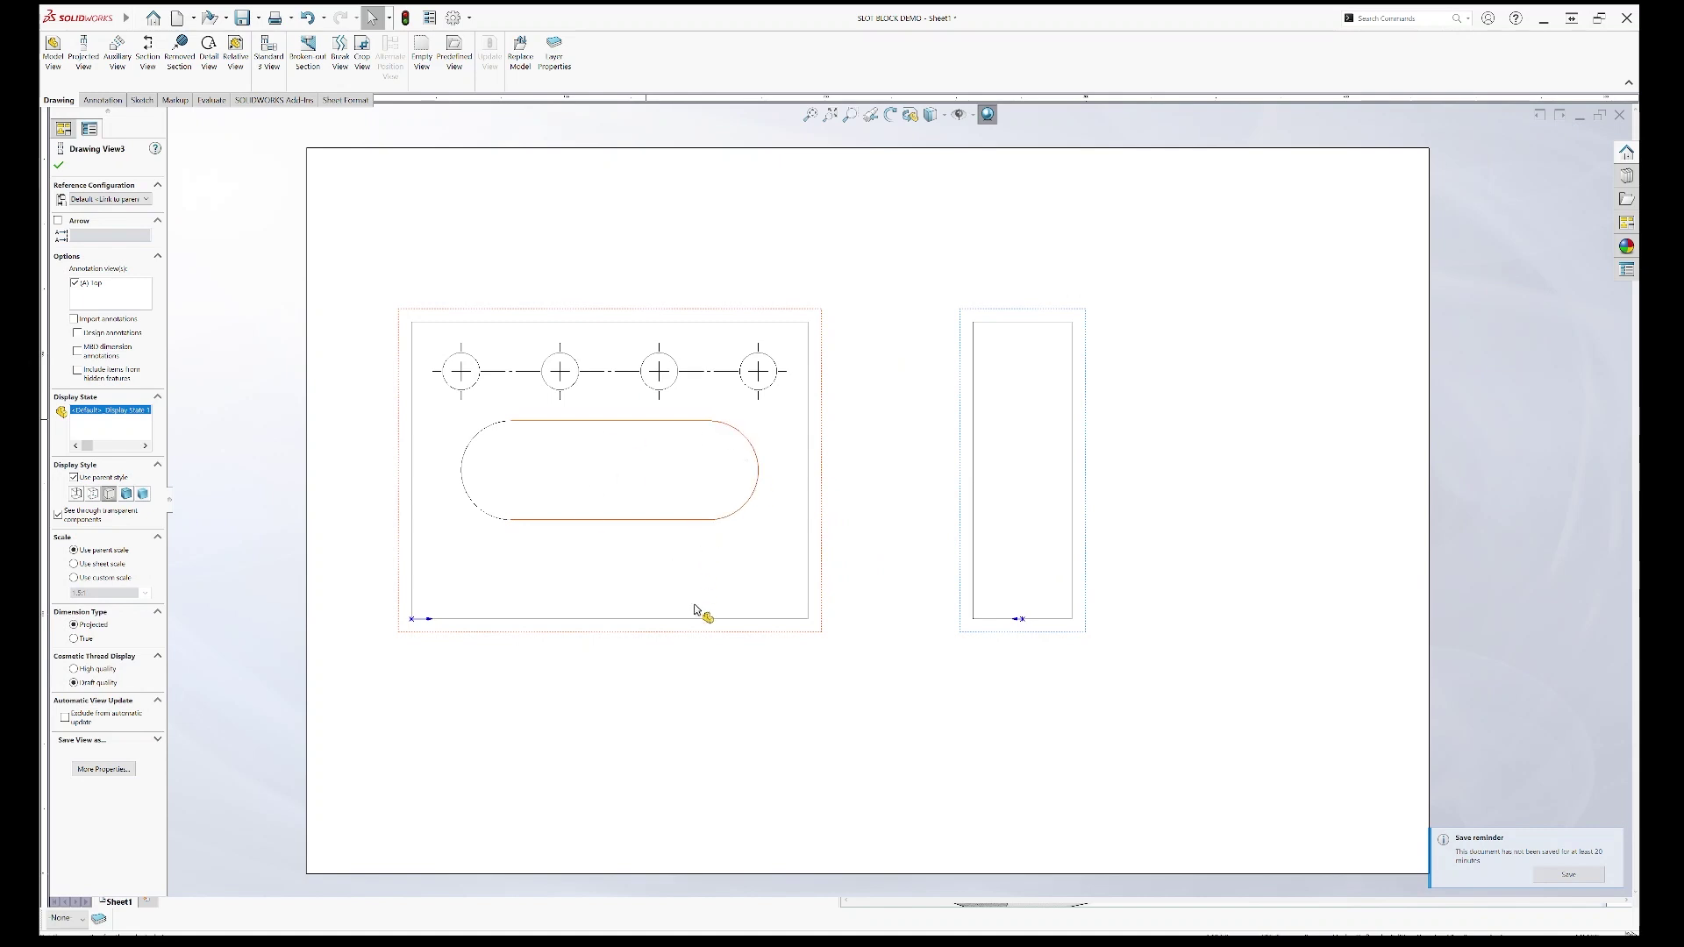
mouse_move(711, 635)
left_mouse_down()
mouse_move(752, 644)
mouse_move(751, 631)
left_mouse_up()
left_click(59, 166)
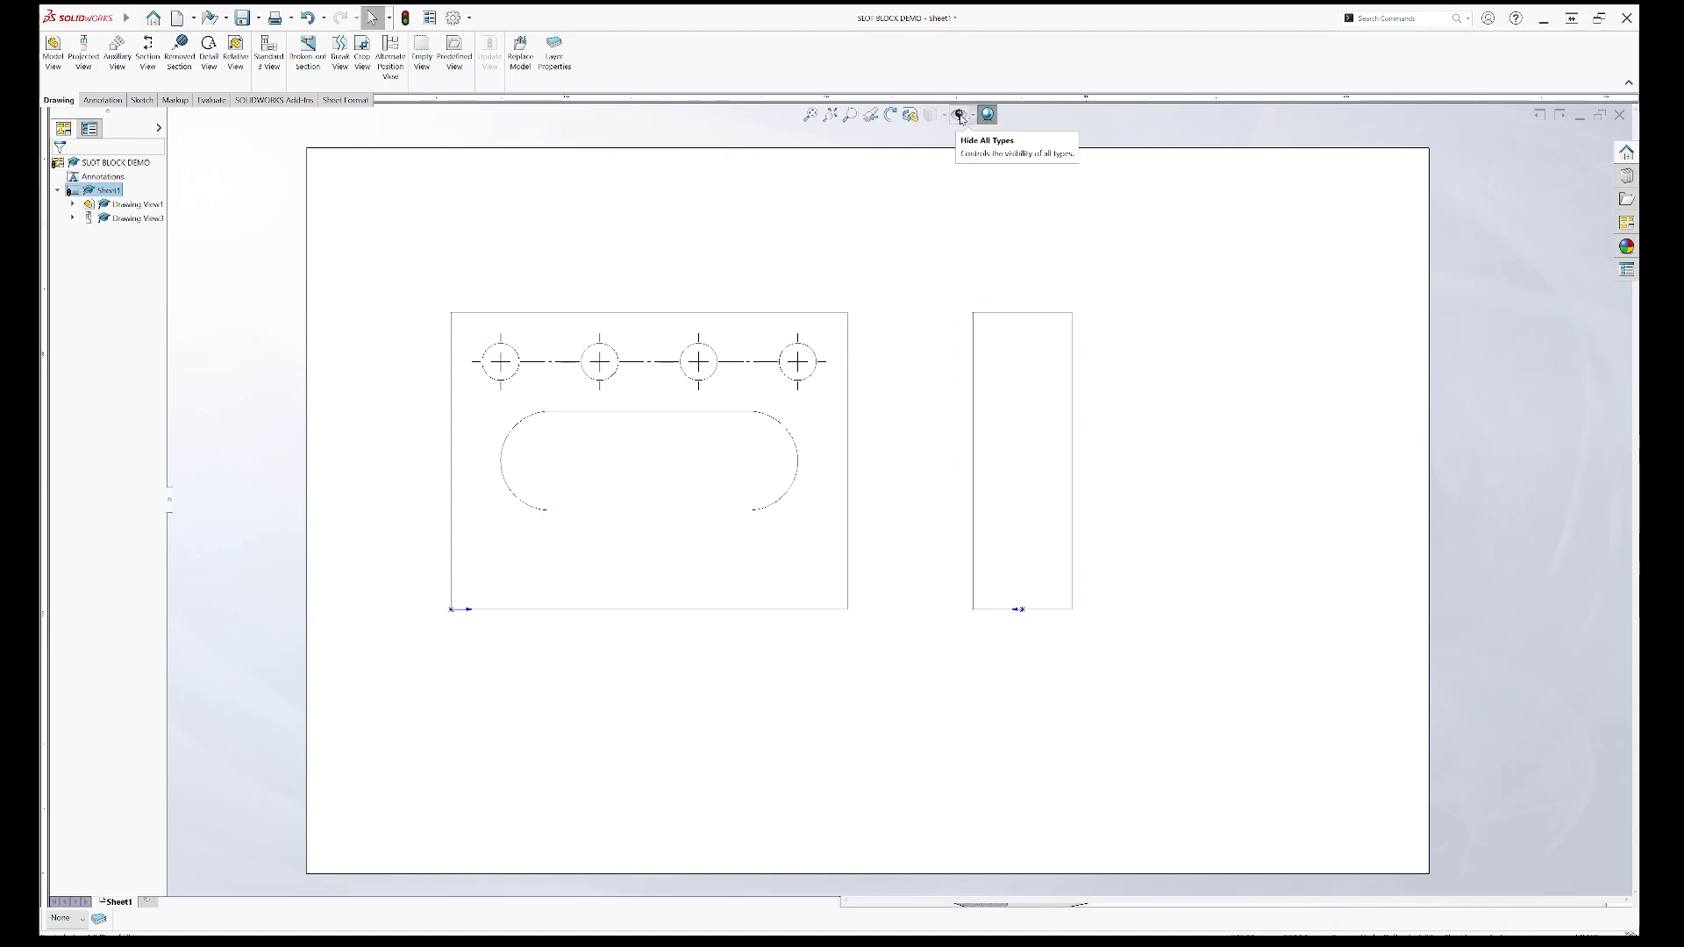
Step: Hide all origin markers on both drawing views with Hide All Types
left_click(960, 115)
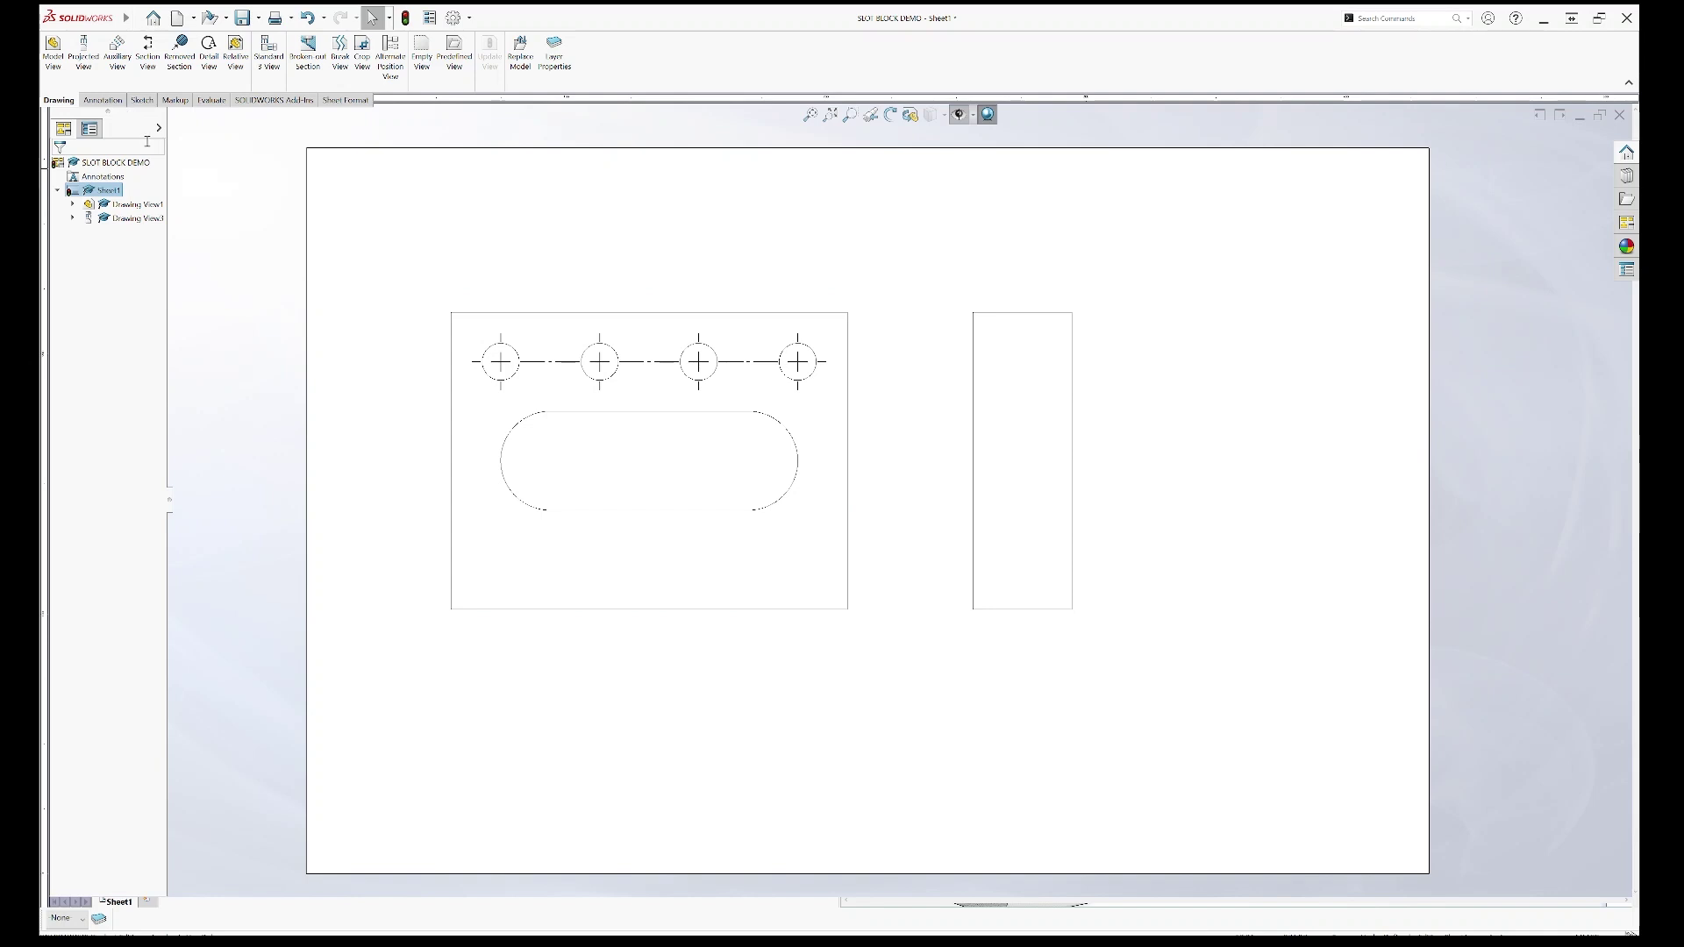
scroll(1052, 419, "down", 2)
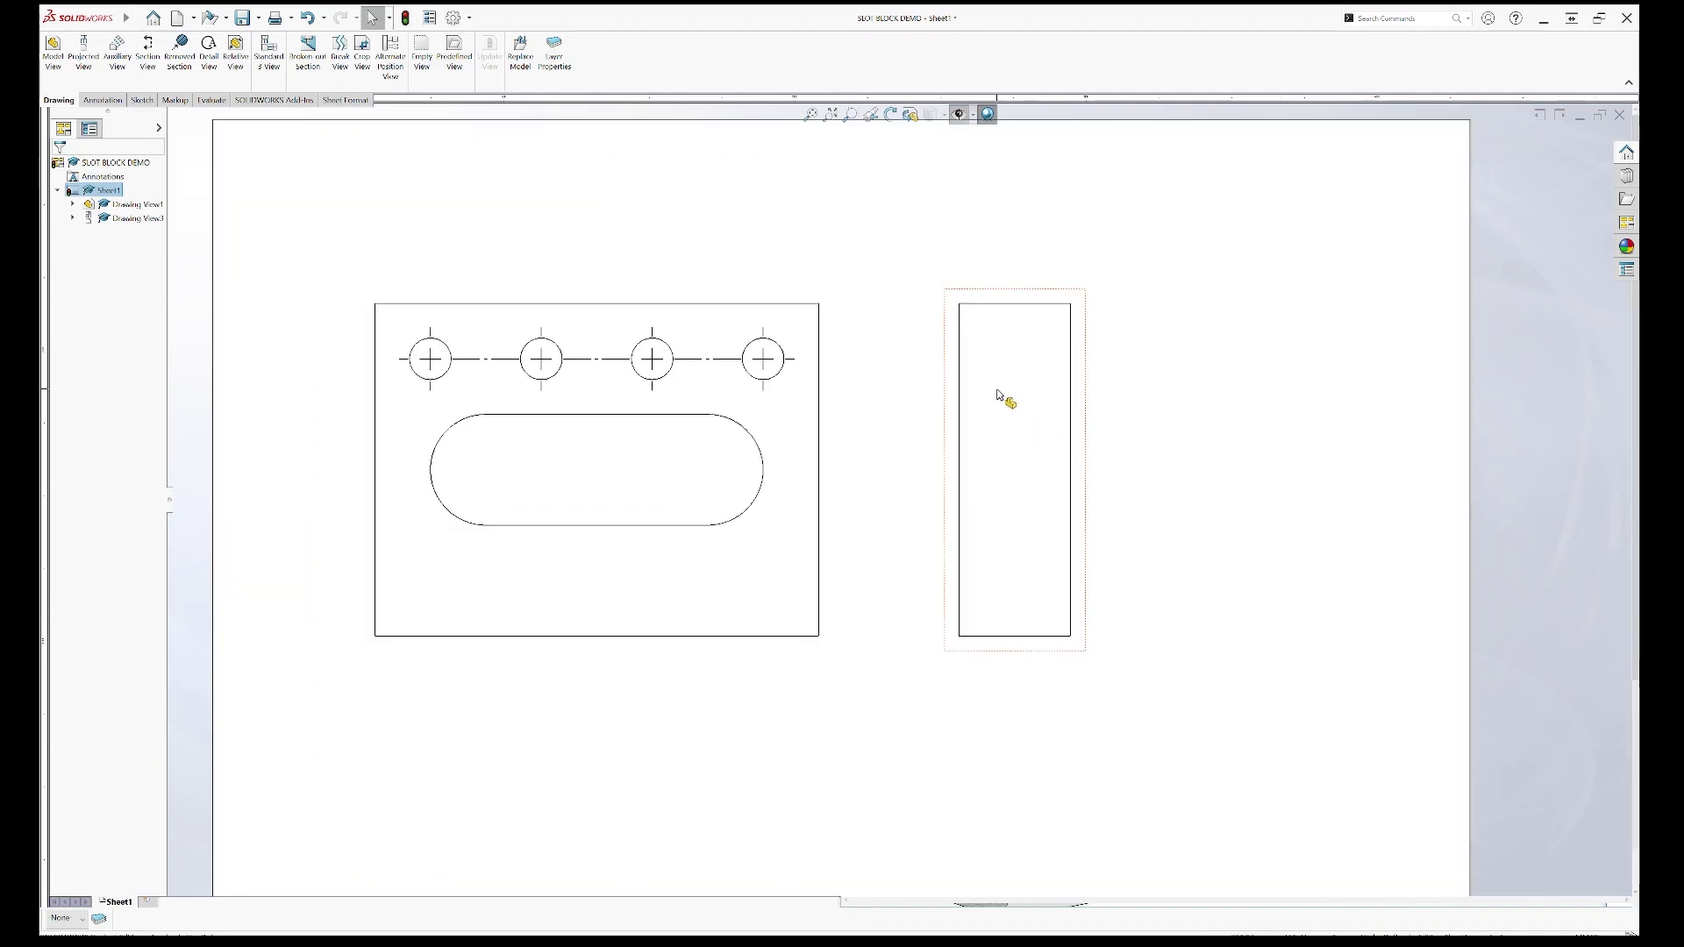
Step: Start a Broken-out Section and sketch a closed spline around the side view's top
left_click(311, 66)
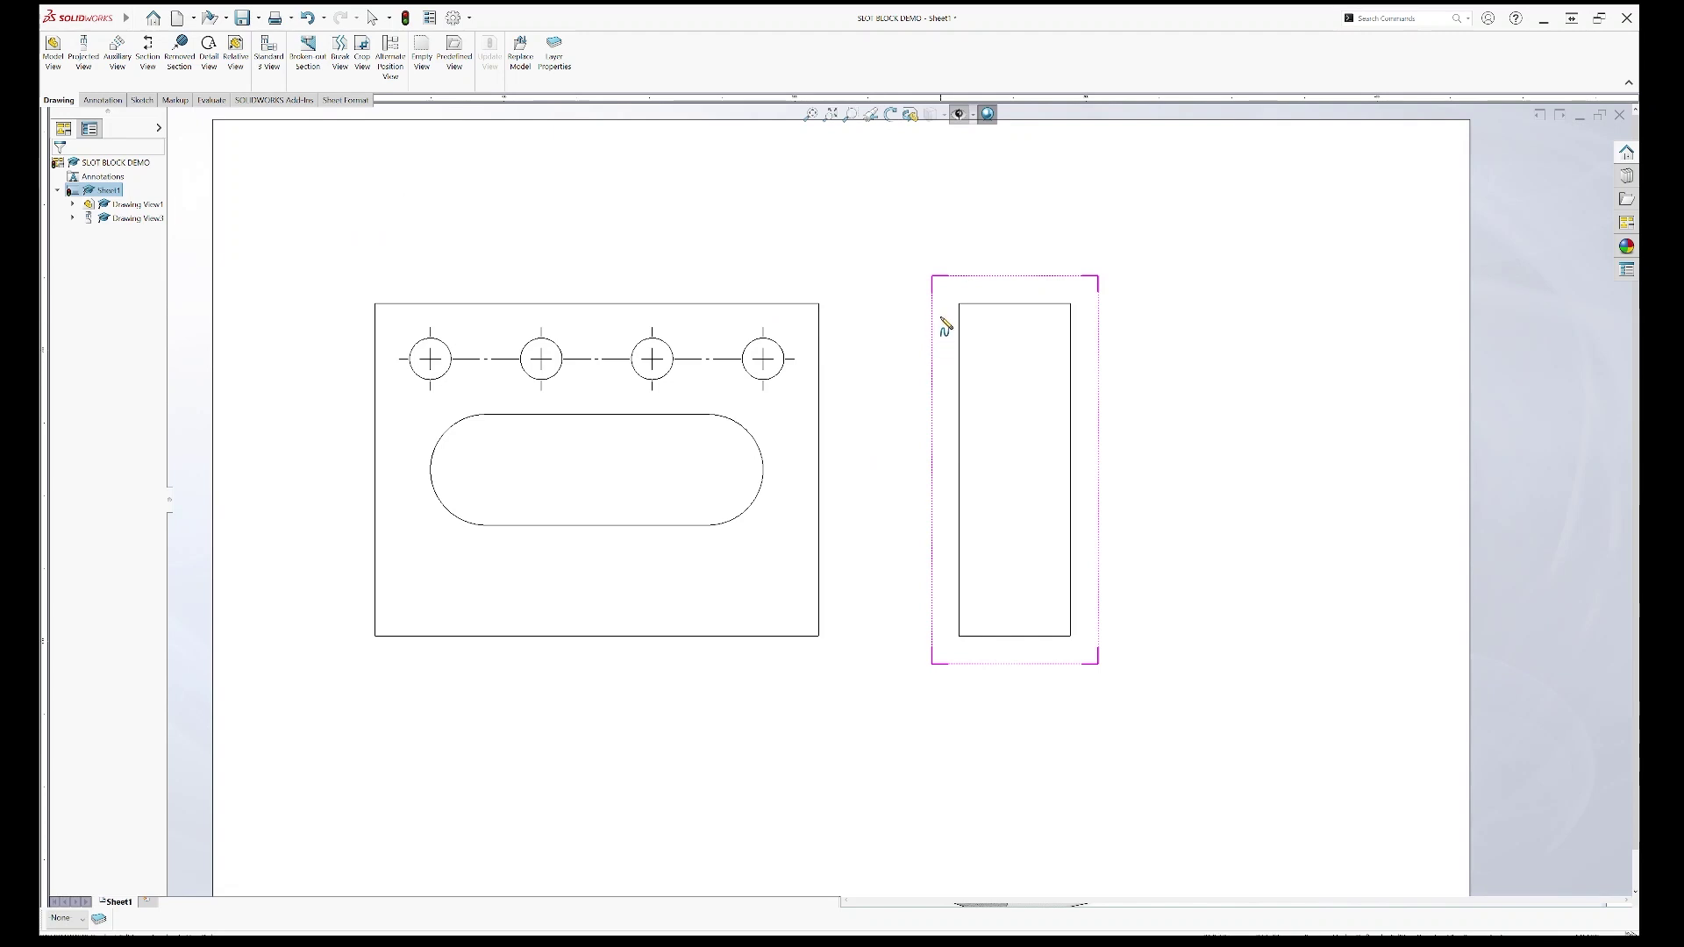
left_click(943, 321)
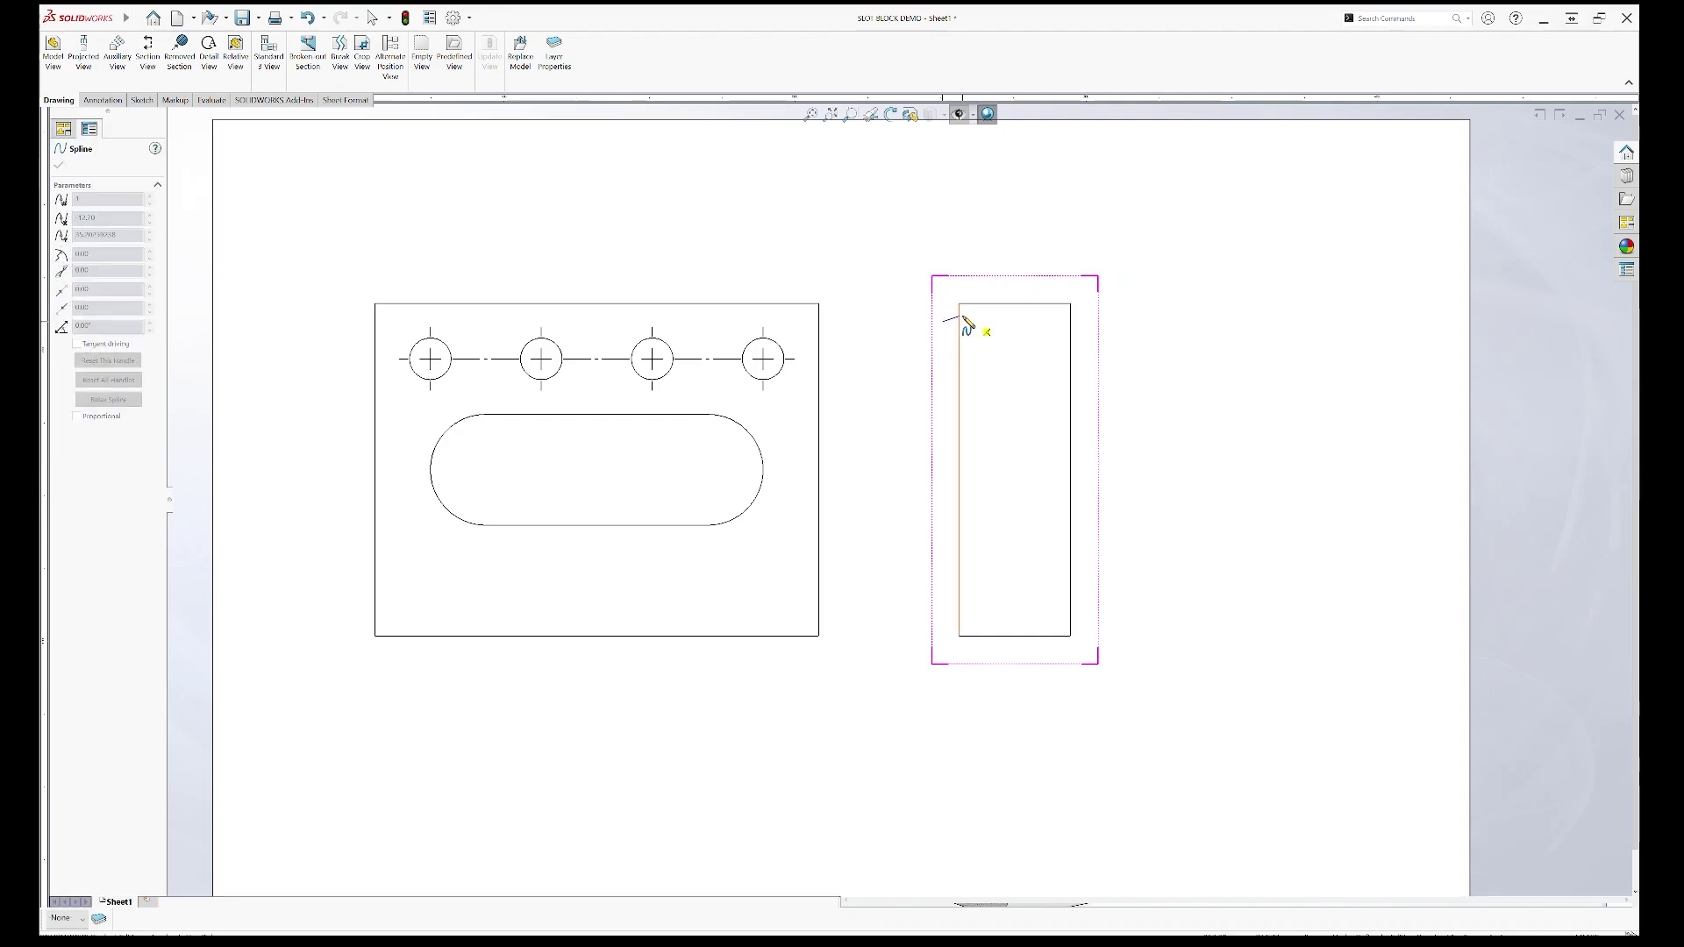
left_click(967, 317)
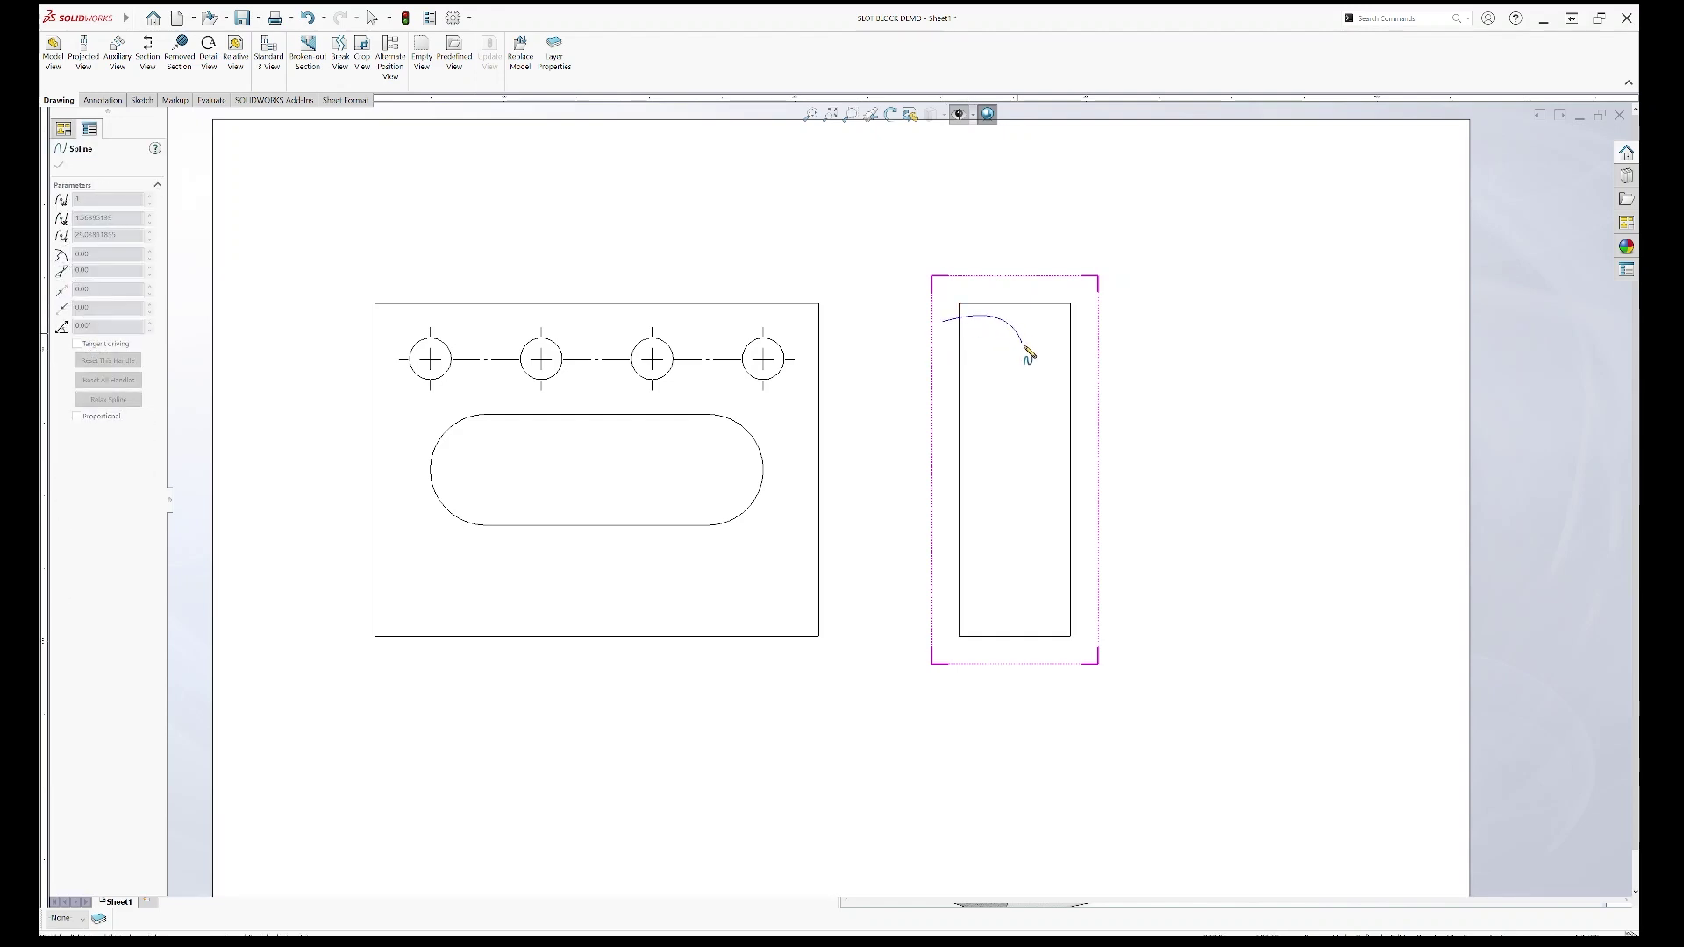
left_click(1024, 393)
left_click(929, 379)
left_click(944, 328)
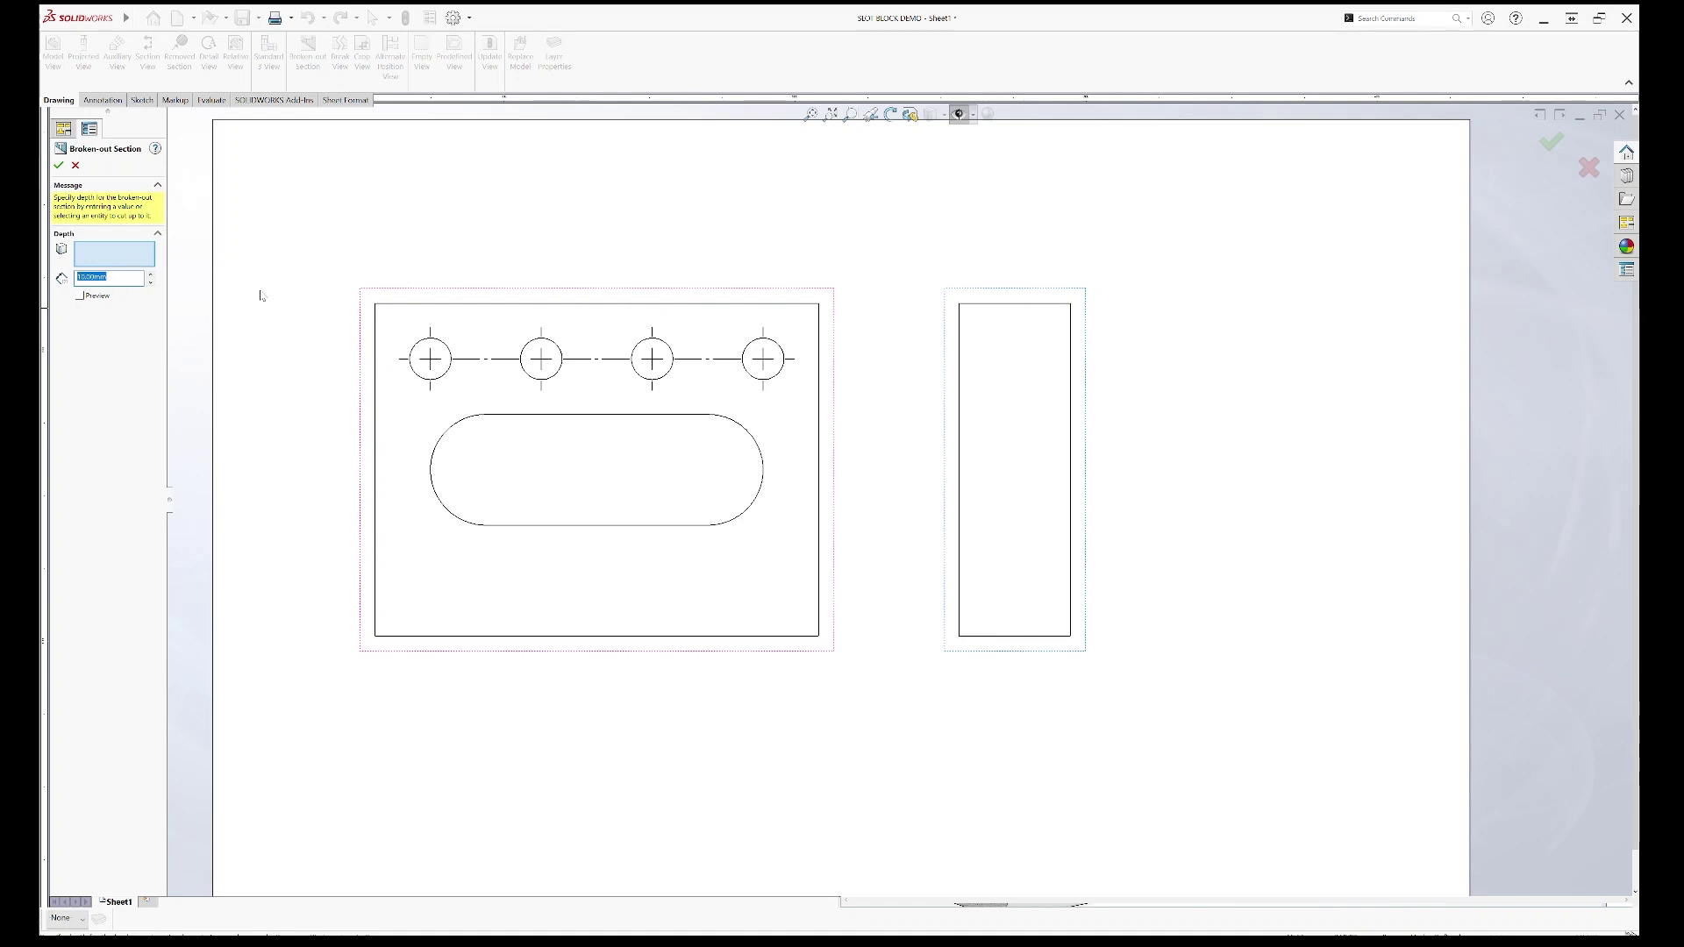
Step: Set the broken-out section depth to 12.70mm, preview it, and accept the cut
key("BackSpace")
left_click(82, 299)
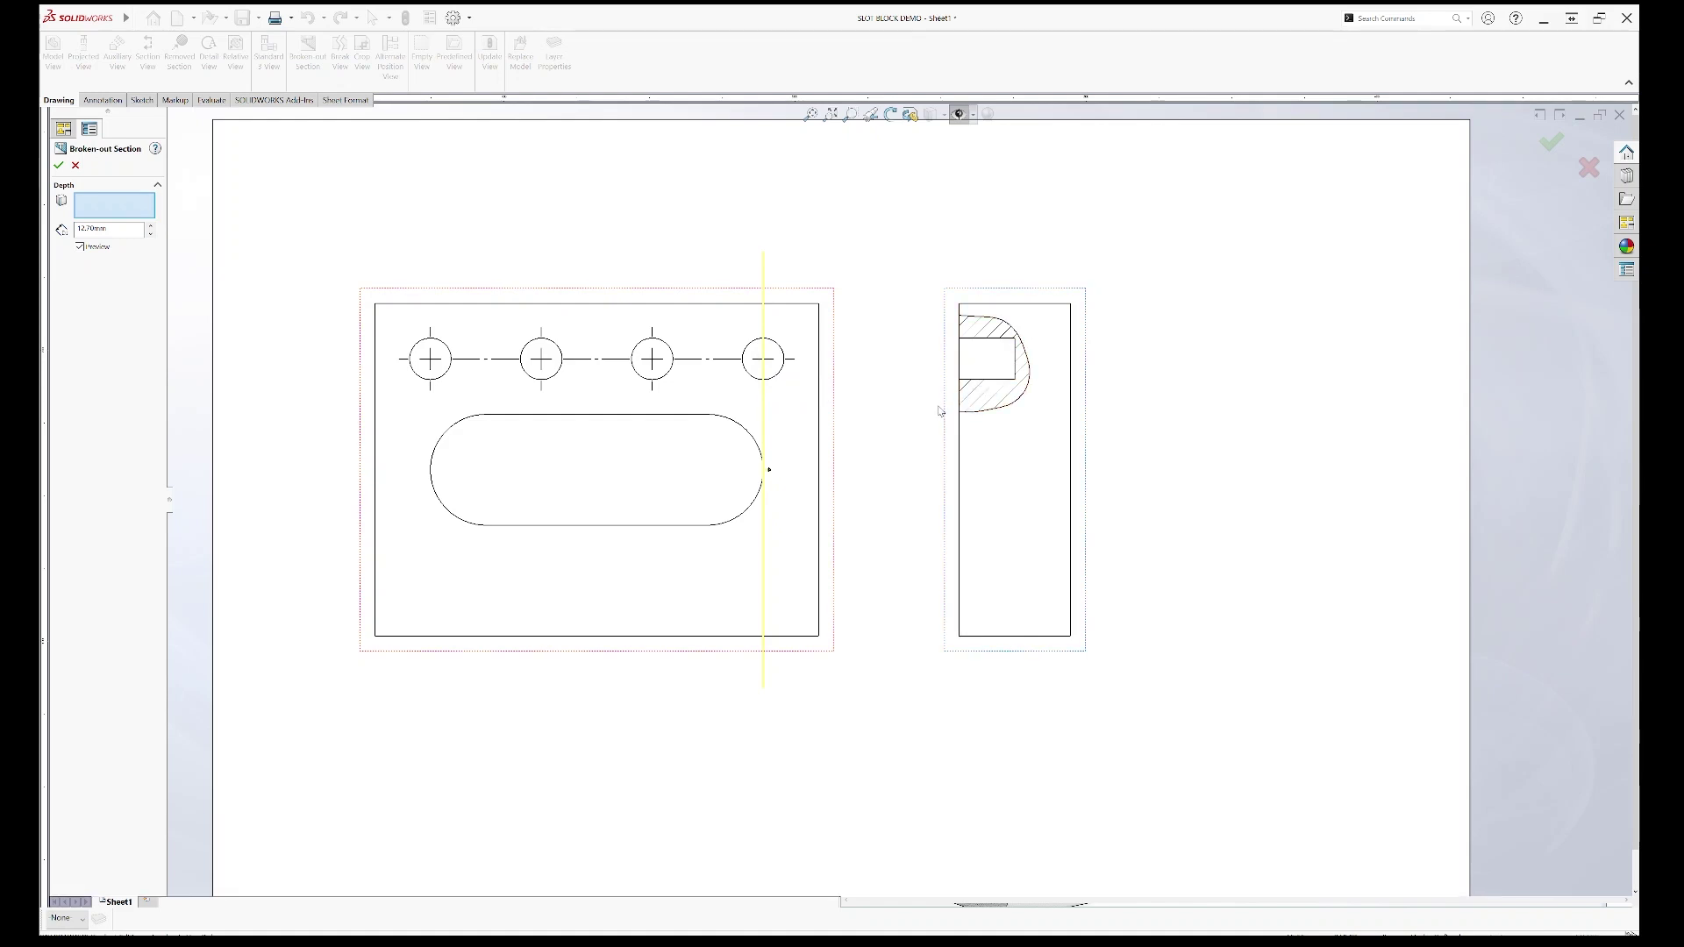
left_click(59, 165)
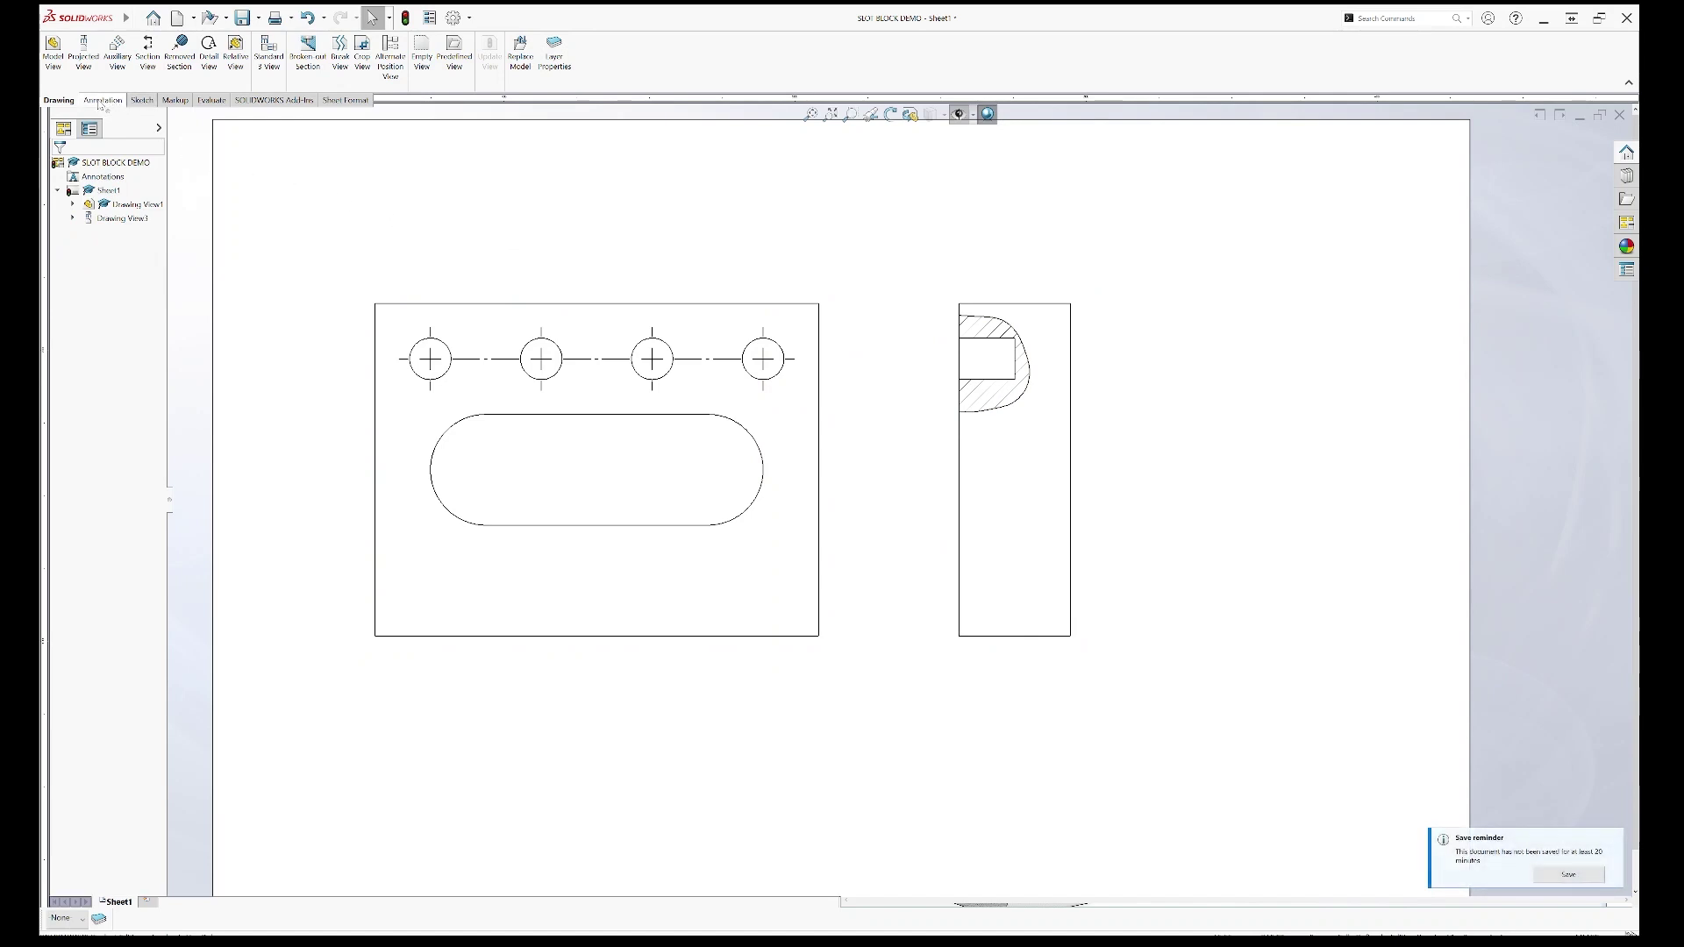
Step: Add a centerline between the two edges of the sectioned hole in the side view
left_click(102, 101)
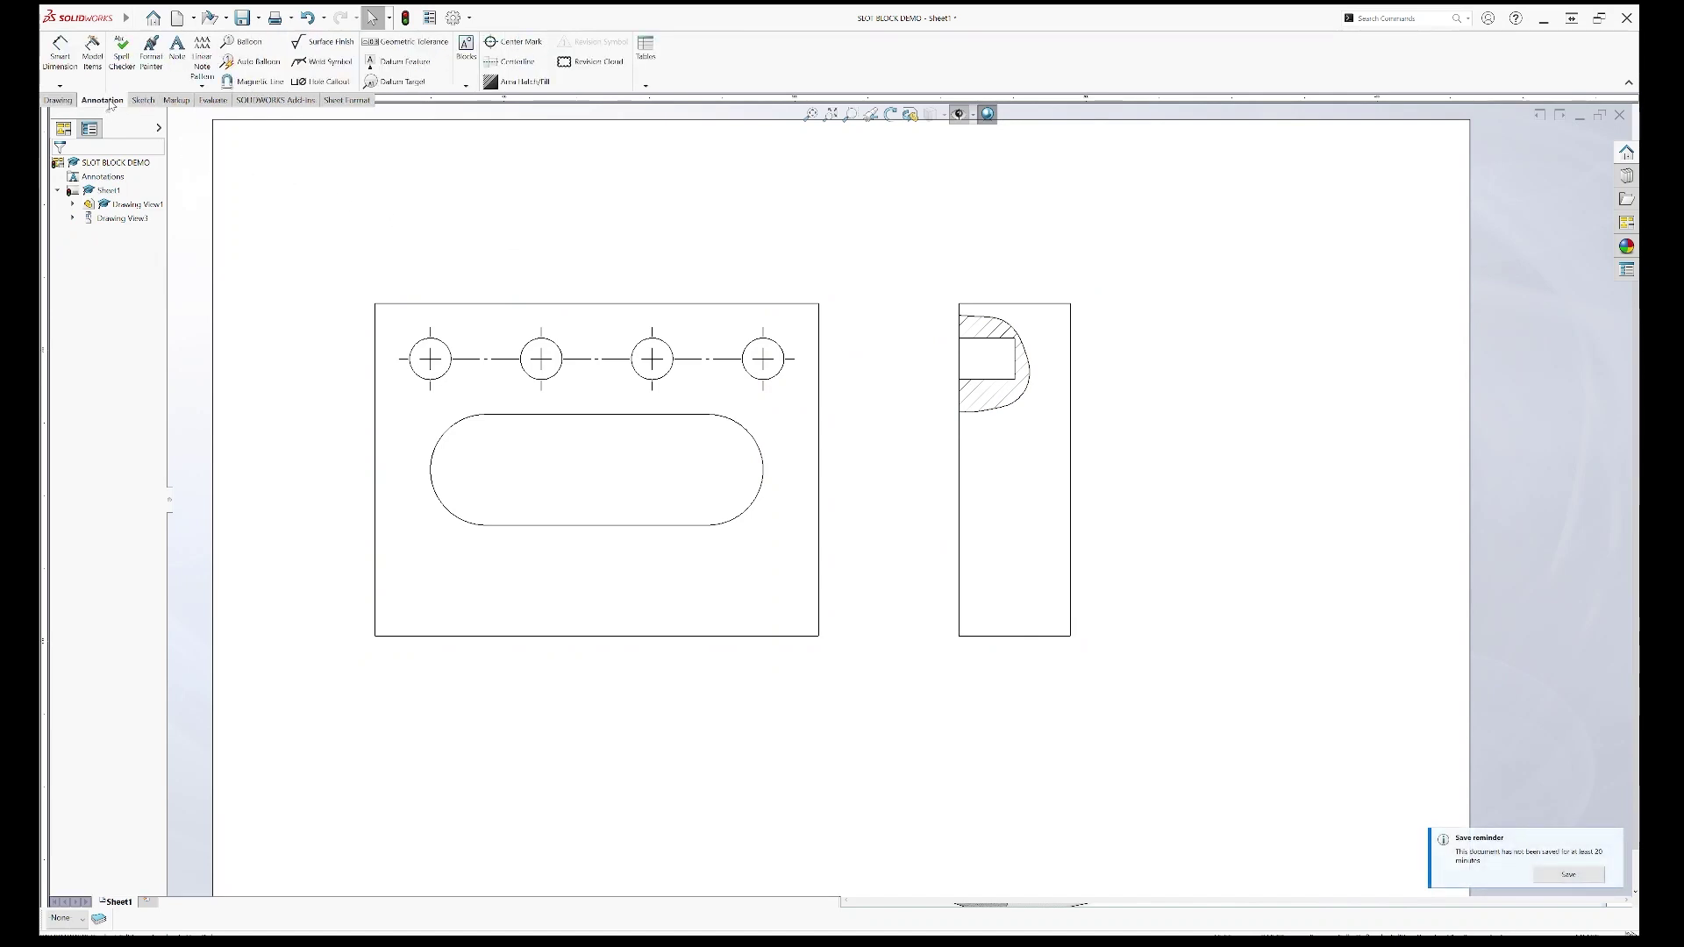
left_click(515, 64)
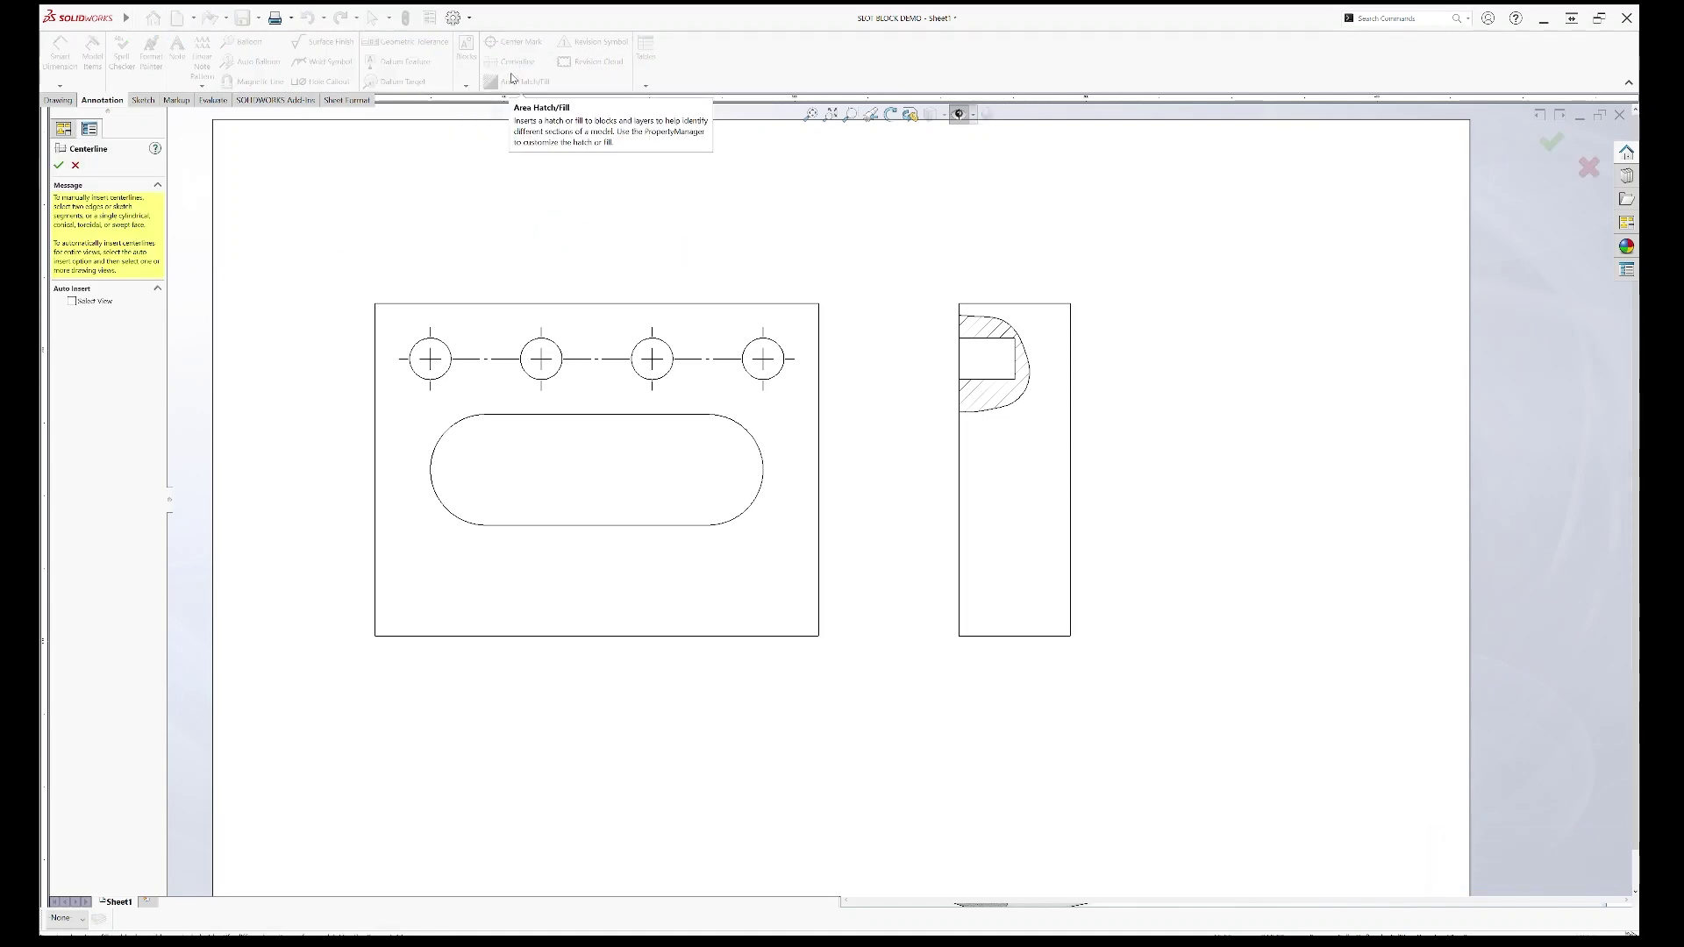
left_click(989, 338)
left_click(987, 379)
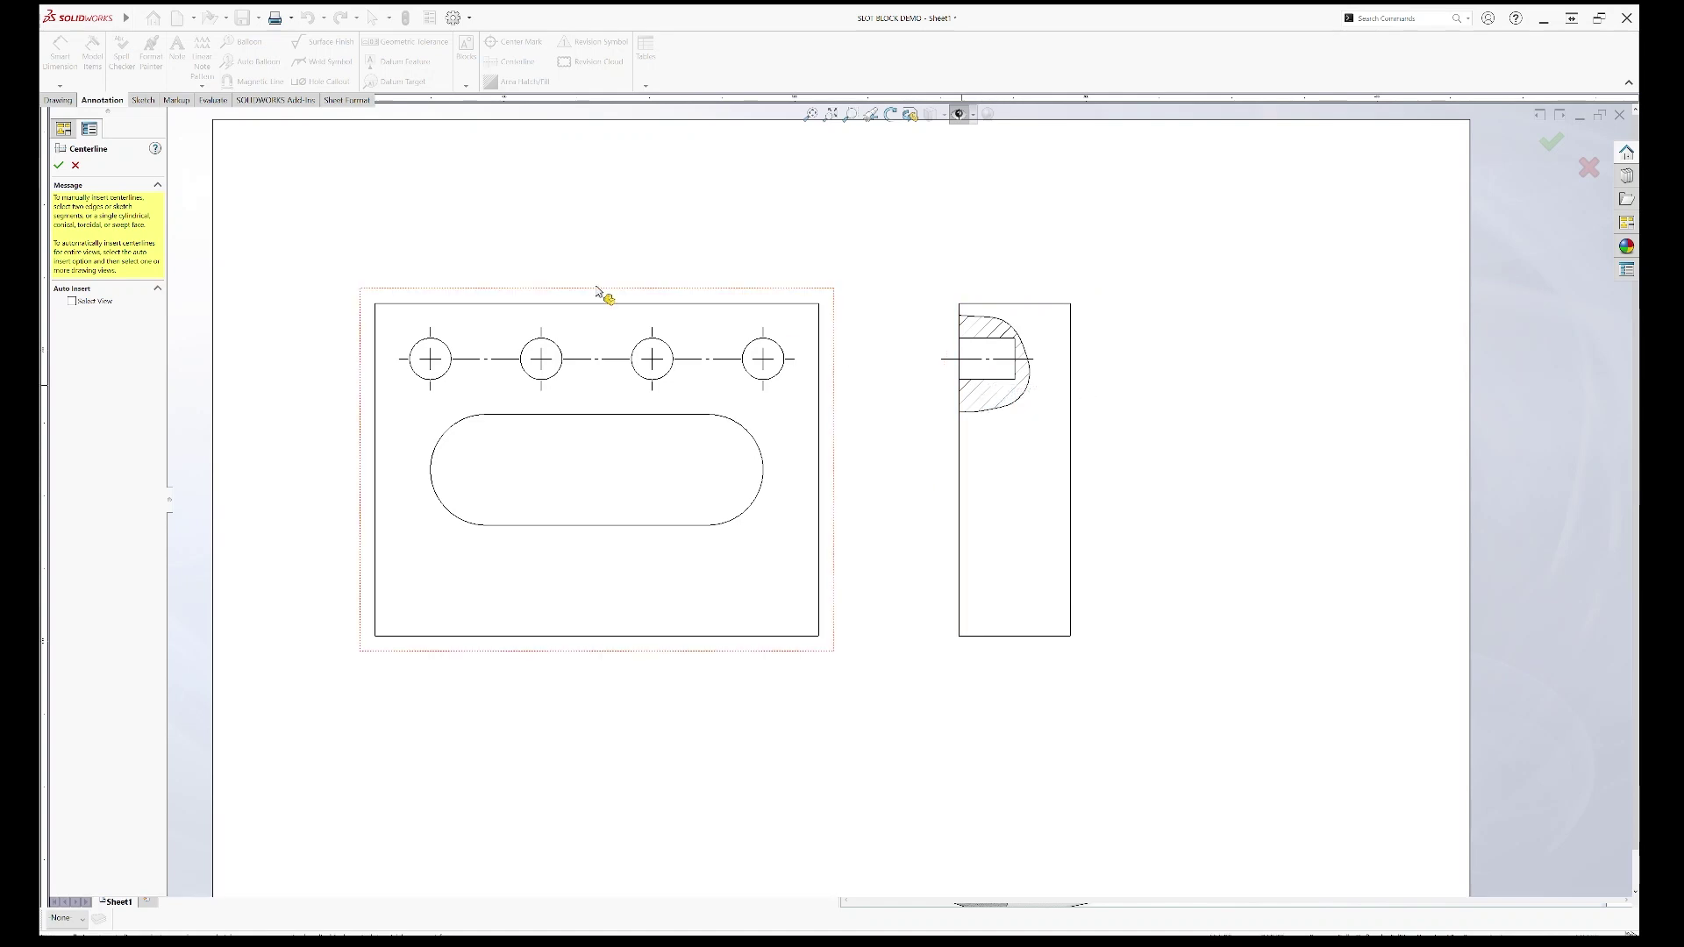
left_click(59, 167)
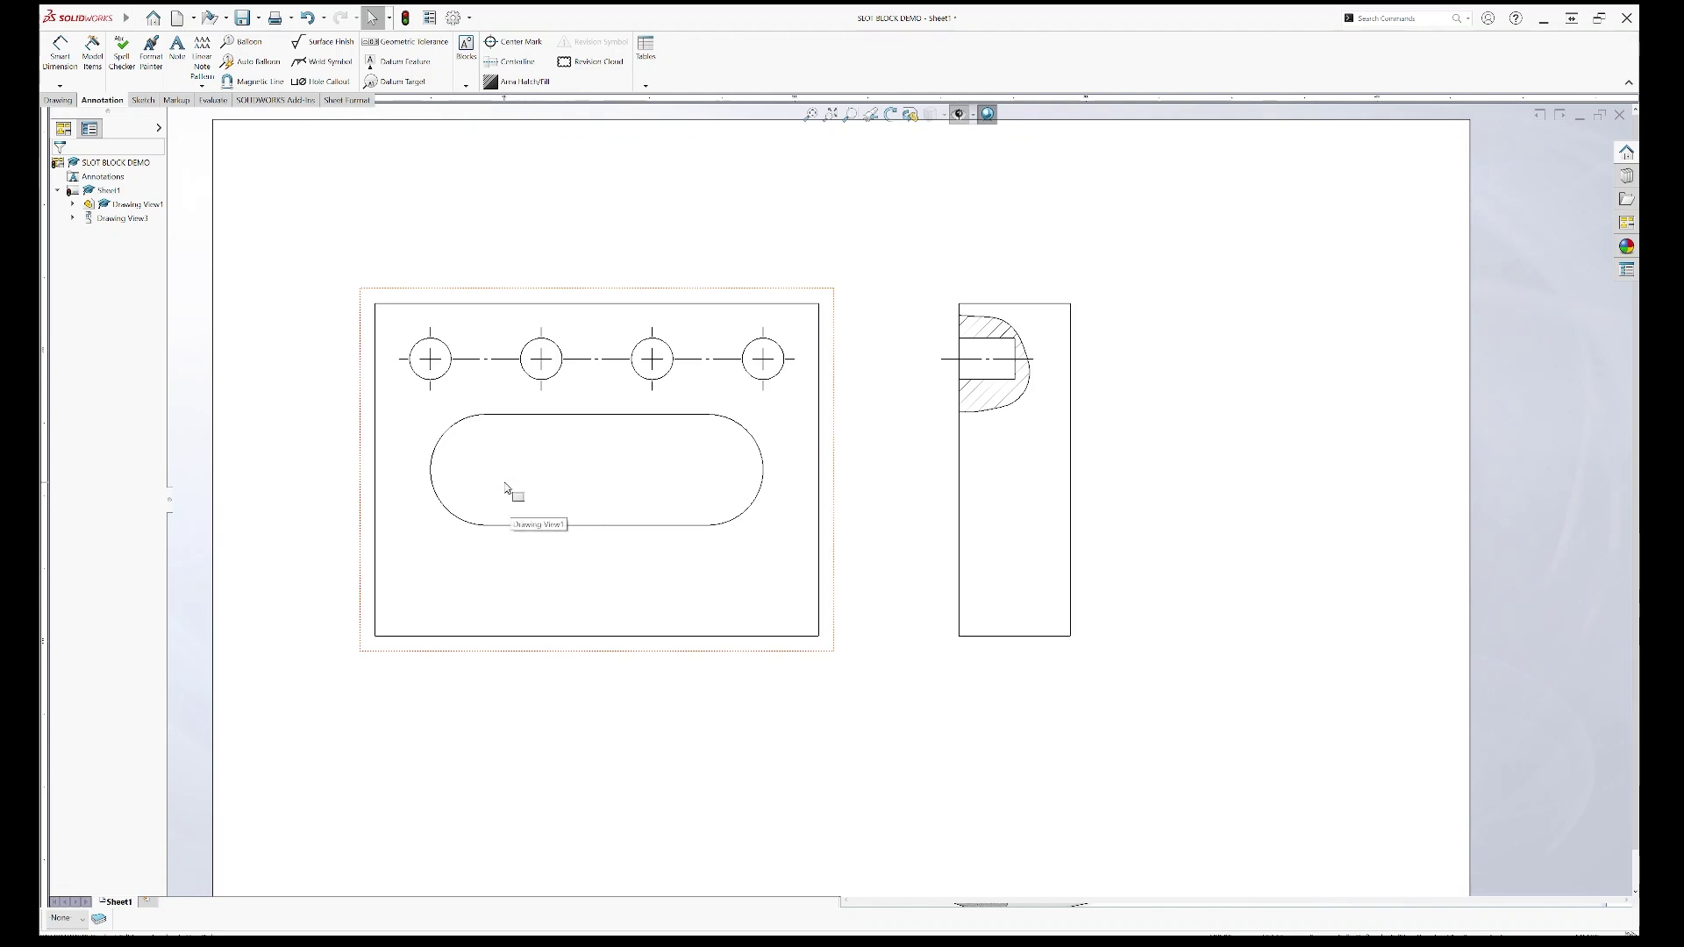
Step: Add center marks at both ends of the front-view slot and delete the middle mark
left_click(520, 43)
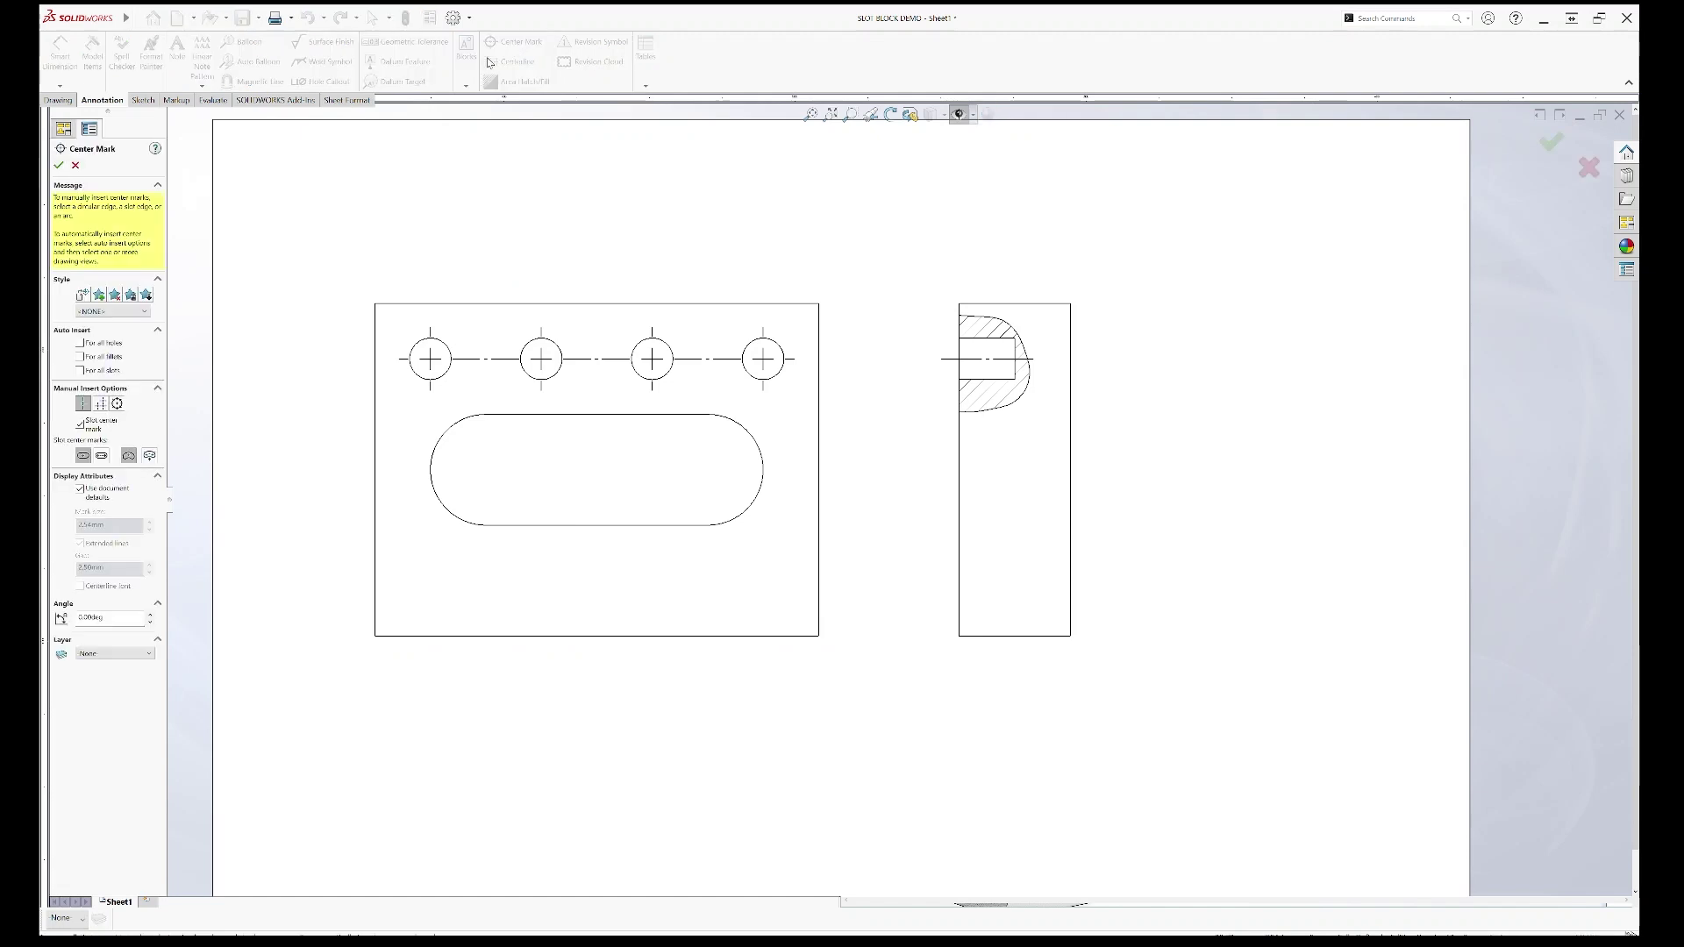
left_click(591, 530)
right_click(595, 532)
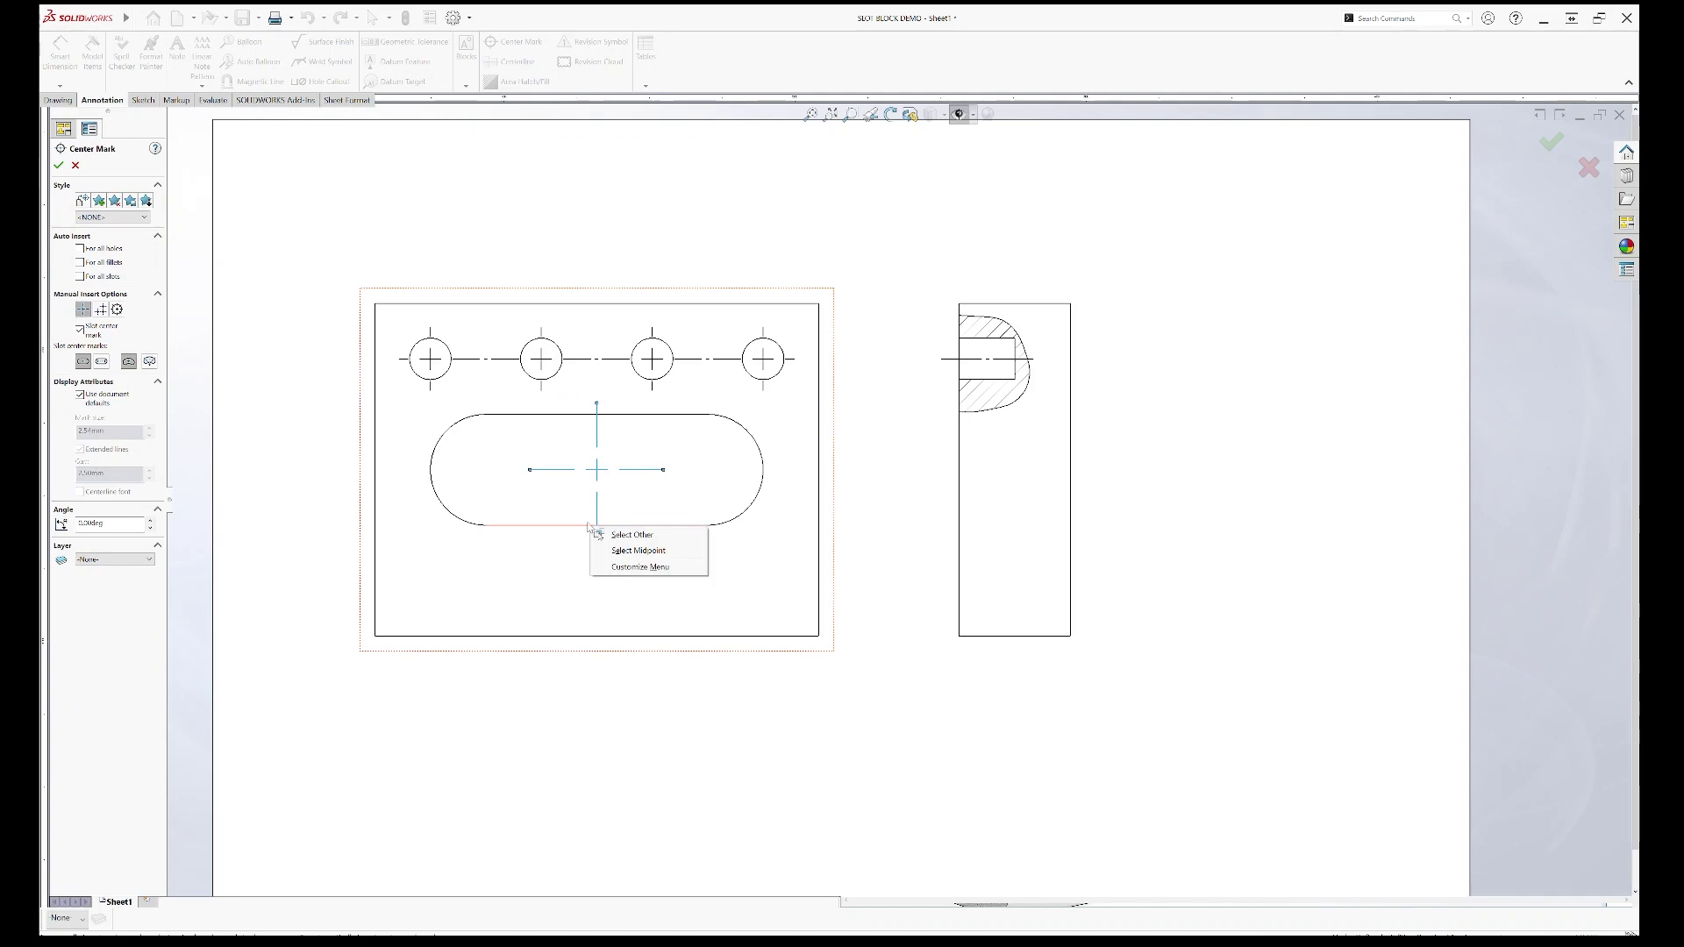
key("Escape")
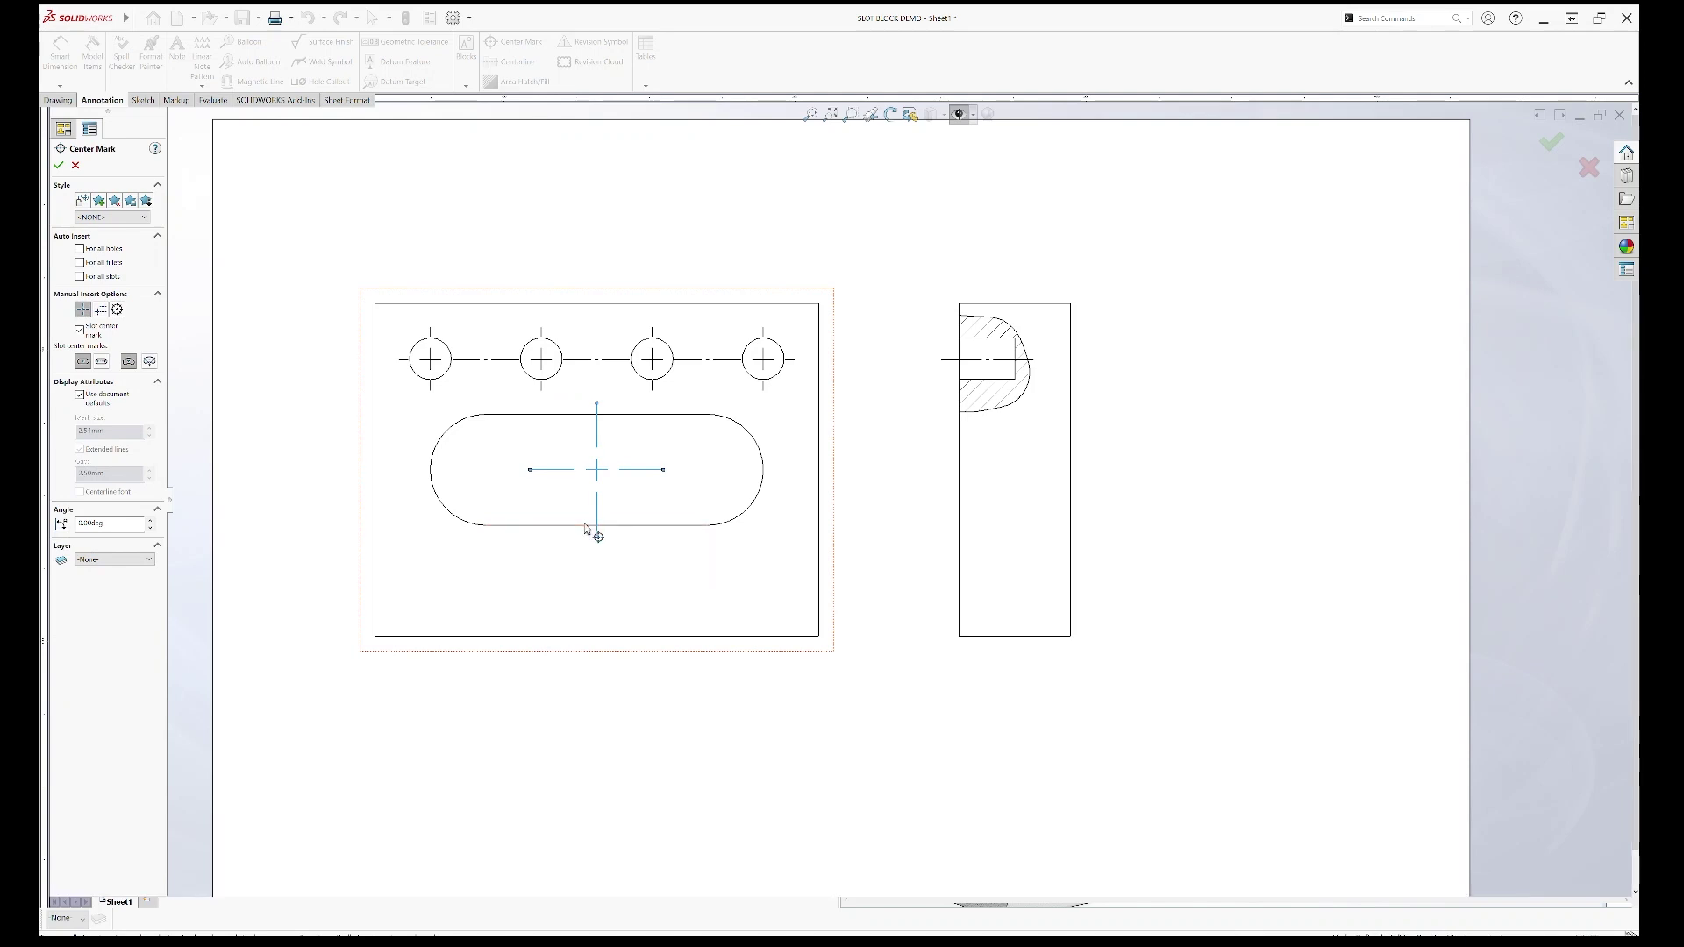
left_click(102, 363)
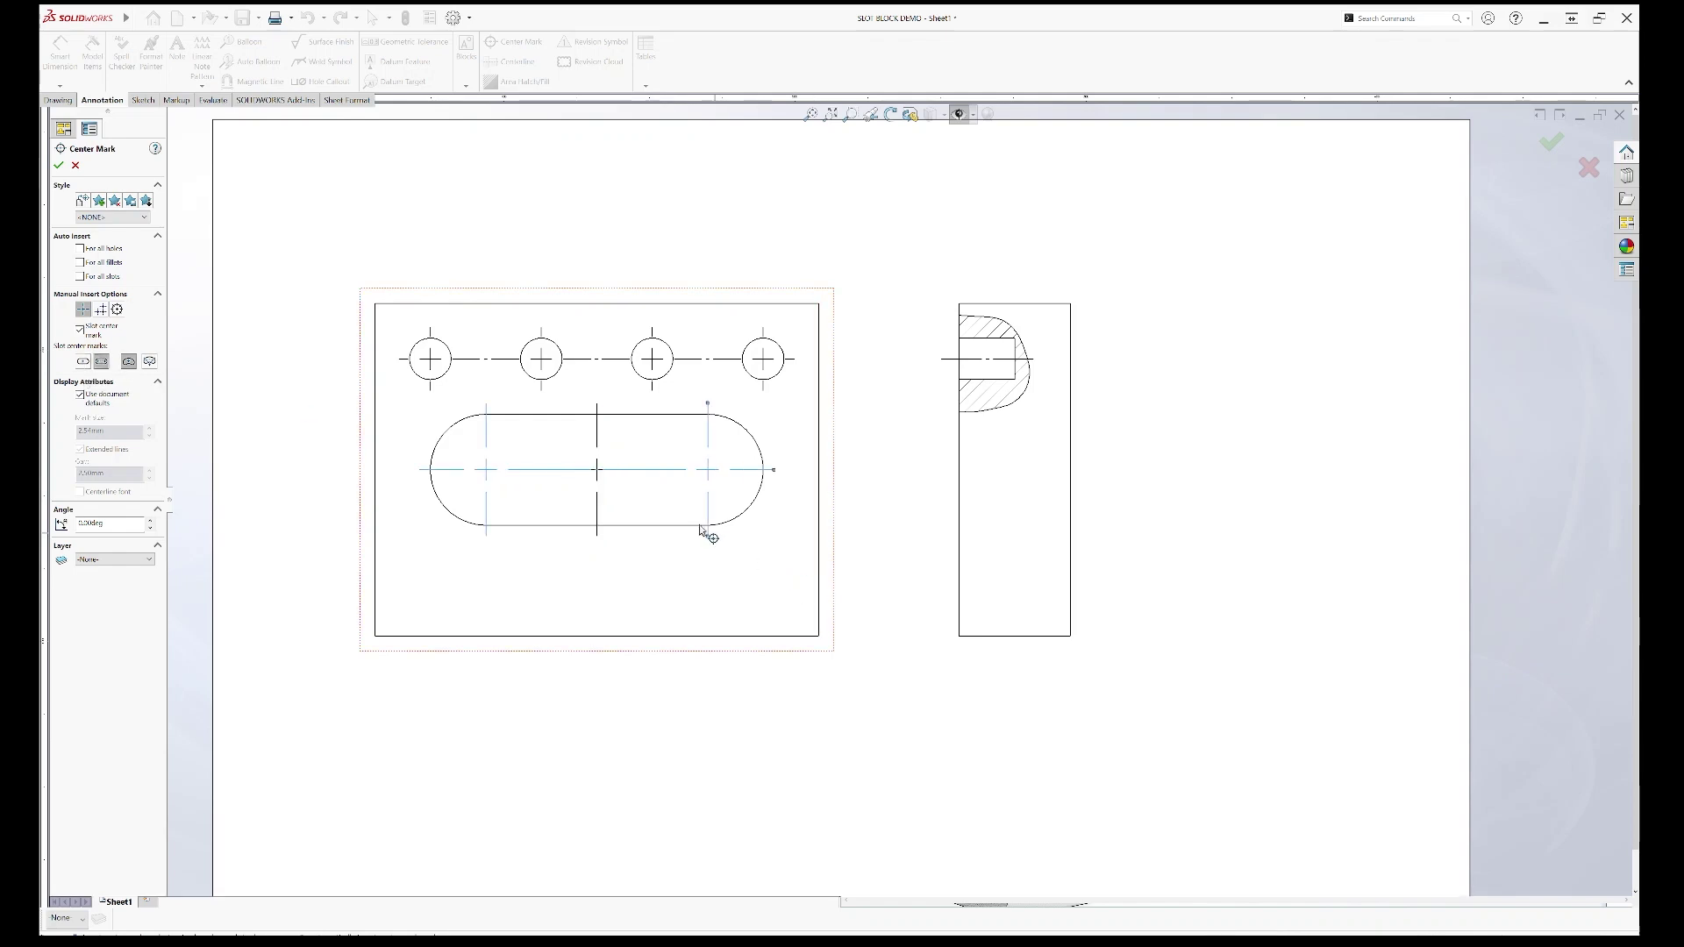
left_click(59, 164)
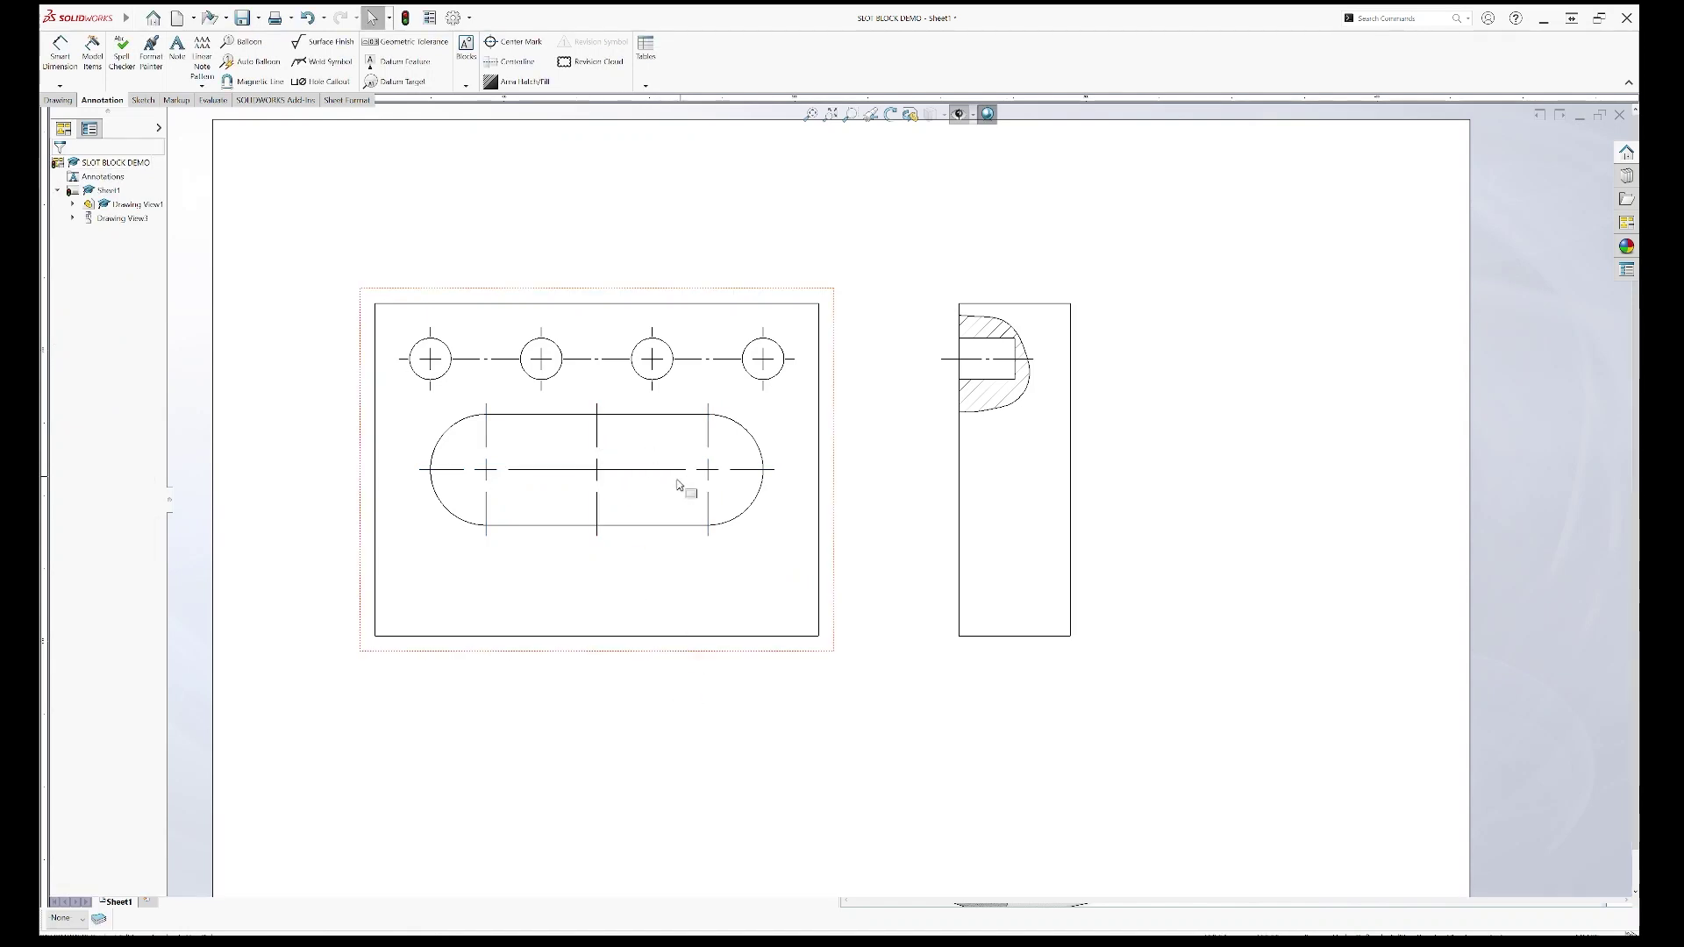
left_click(600, 446)
key("Delete")
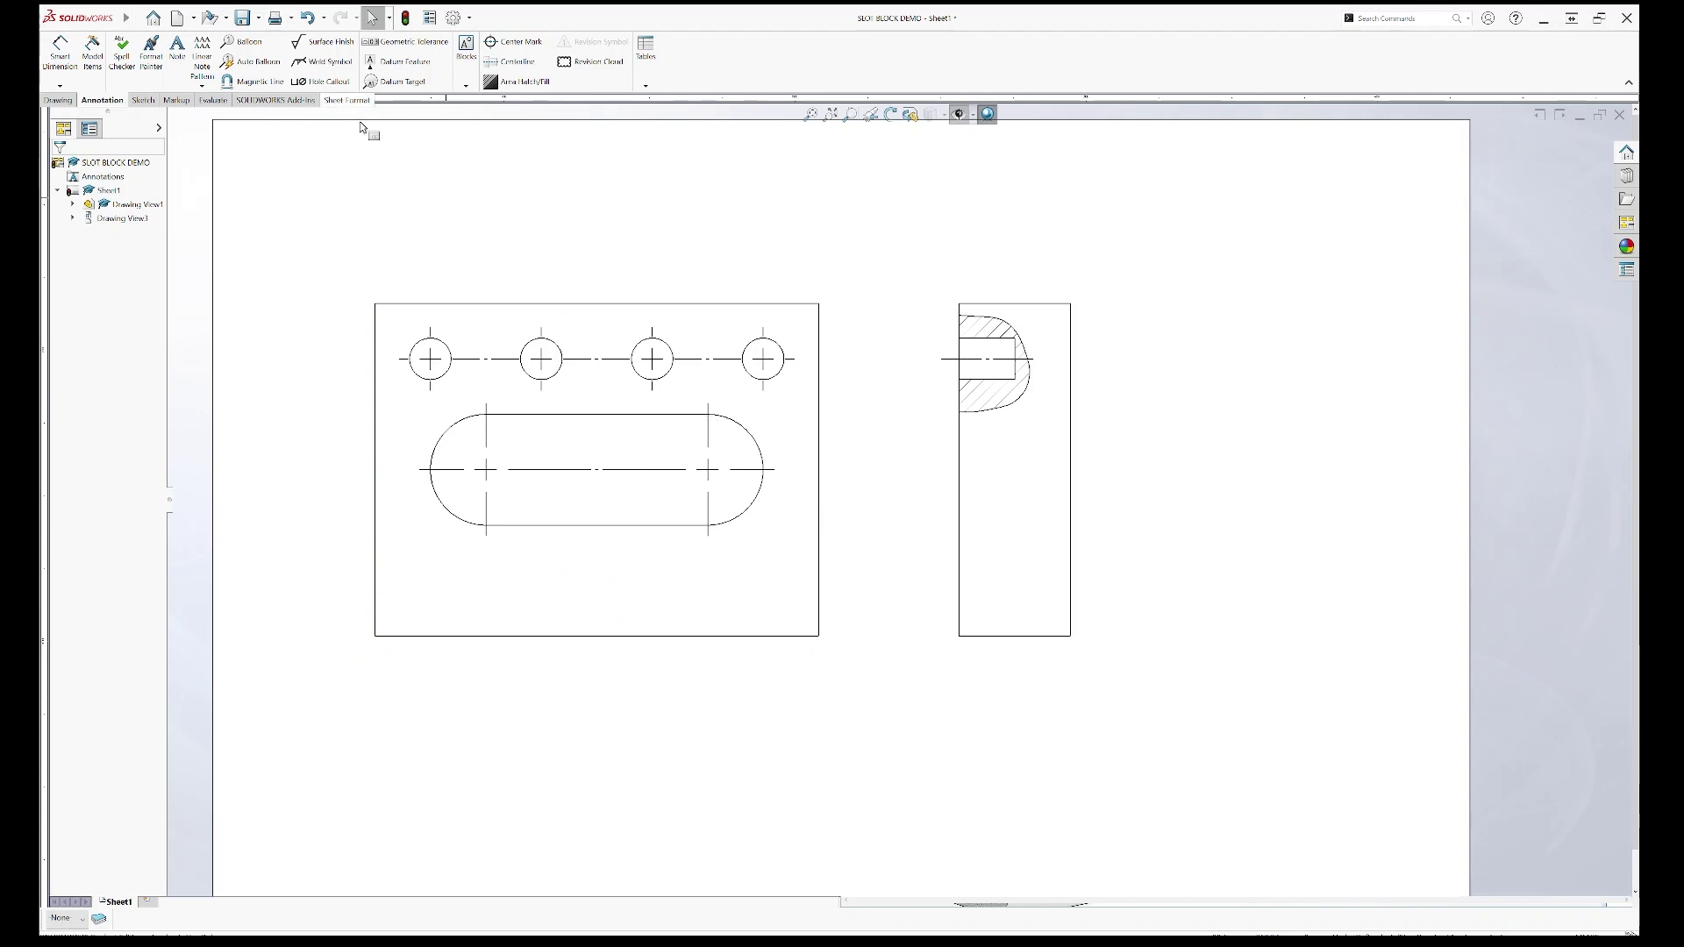
Step: Save the drawing as SLOT BLOCK DEMO.slddrw
left_click(242, 17)
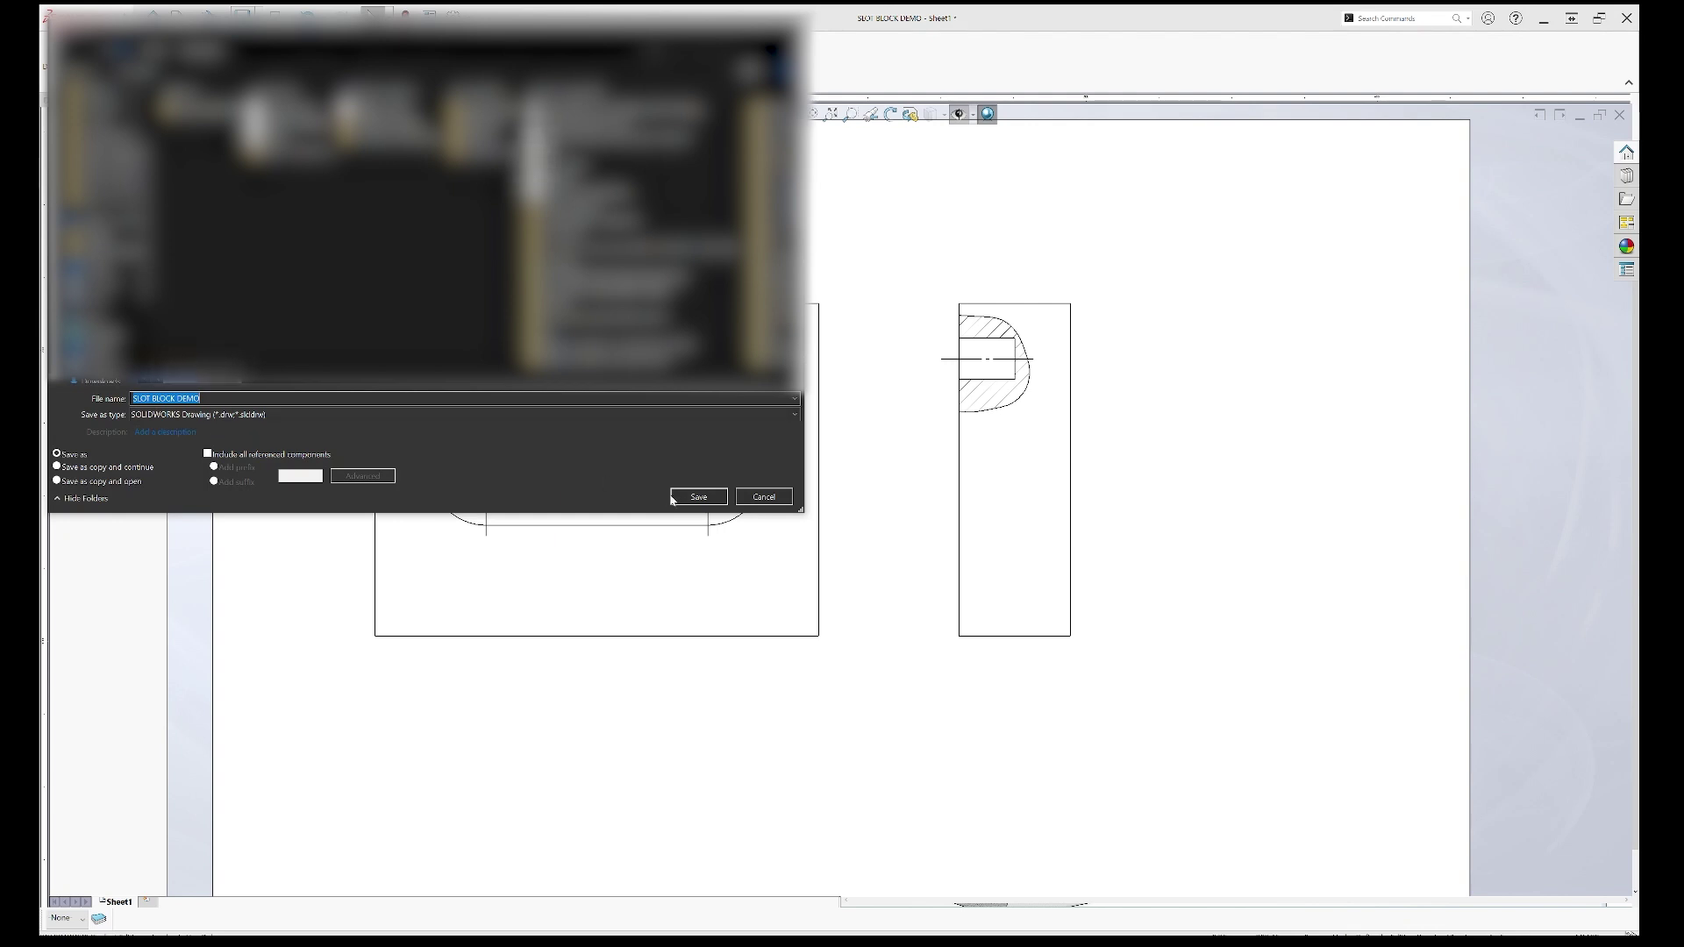
left_click(698, 497)
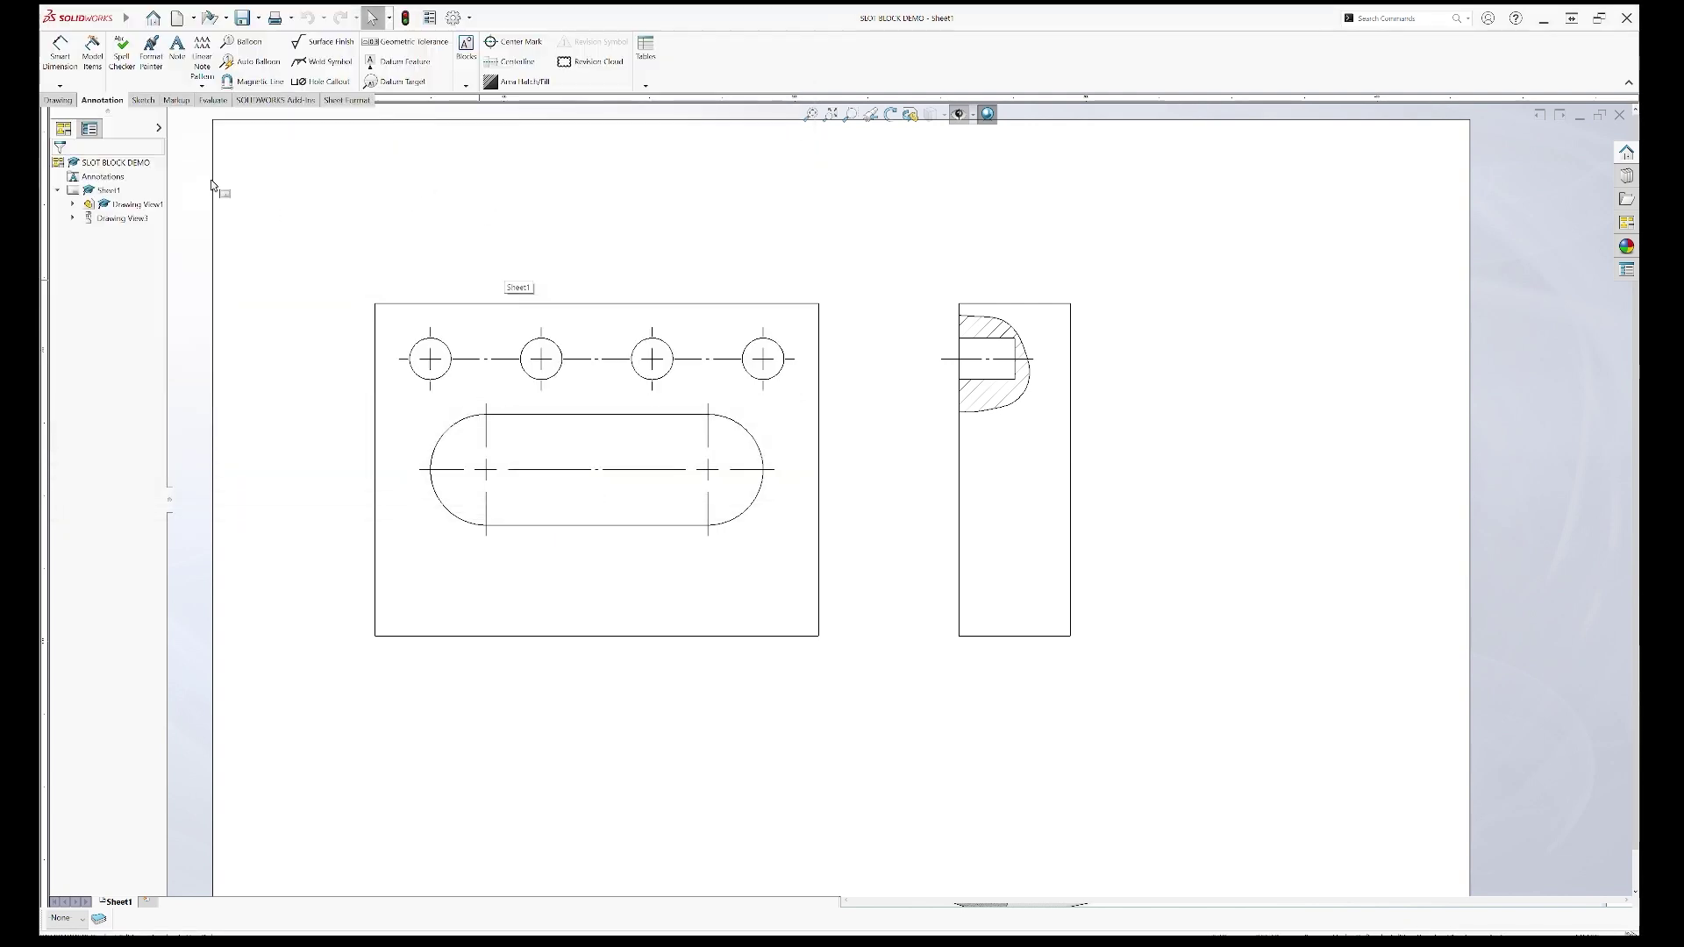
left_click(95, 71)
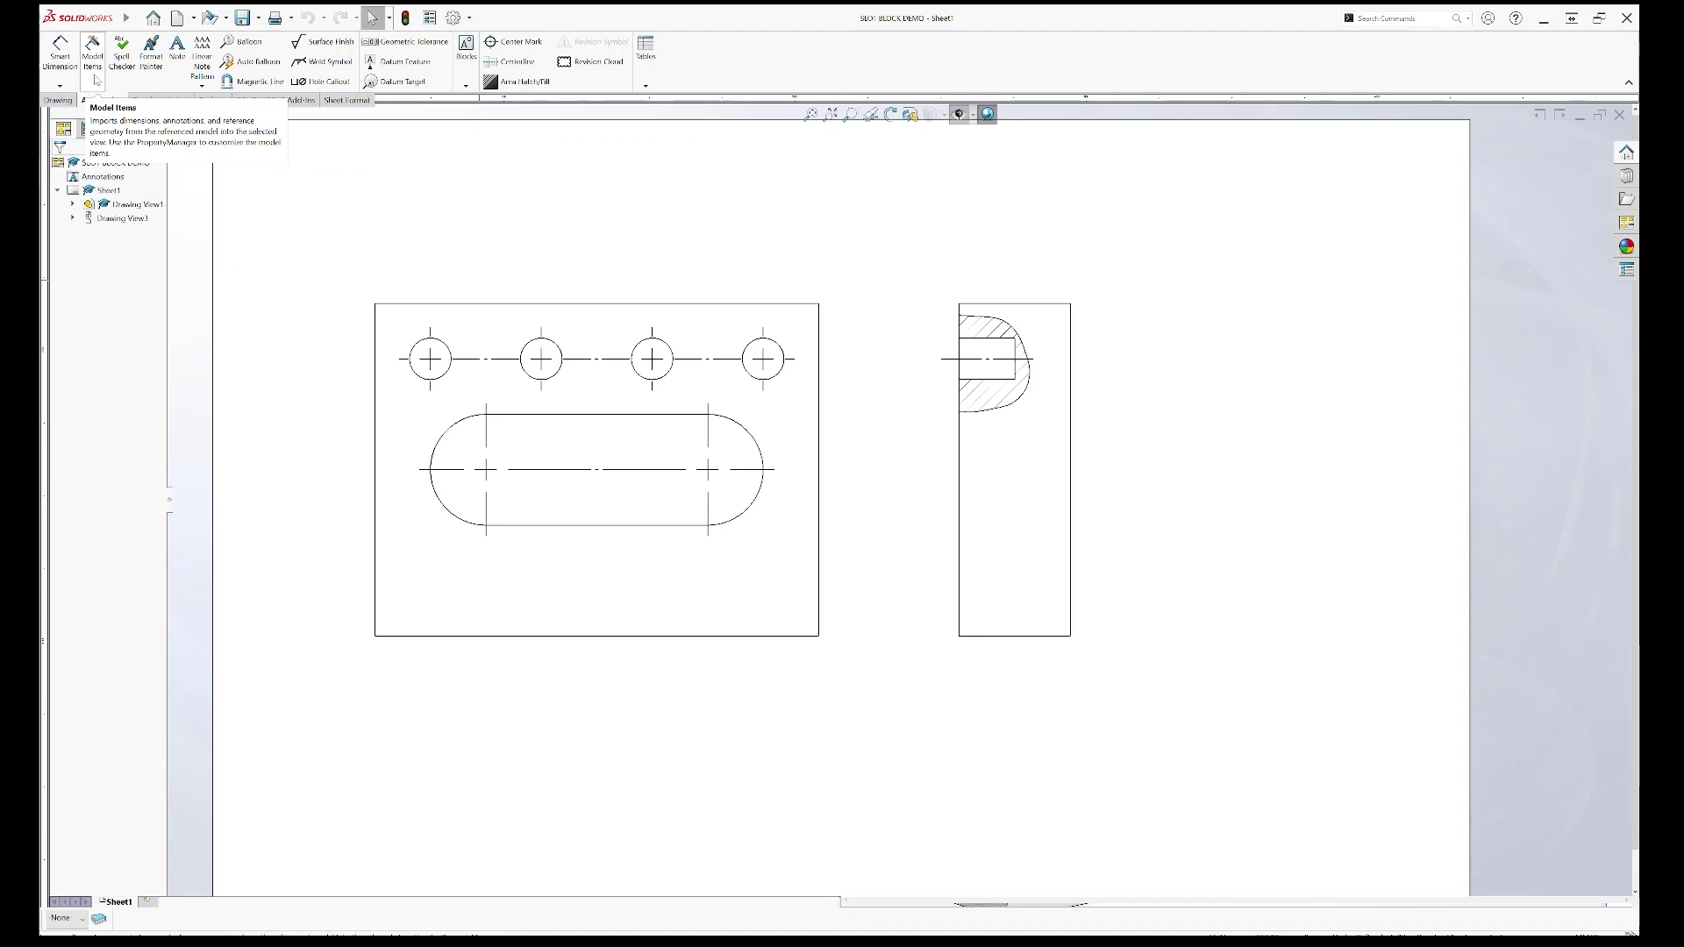
Step: Insert the Boss-Extrude1 dimensions 0.10, 0.08 and 0.03, moving 0.03 above the side view
left_click(95, 77)
left_click(97, 75)
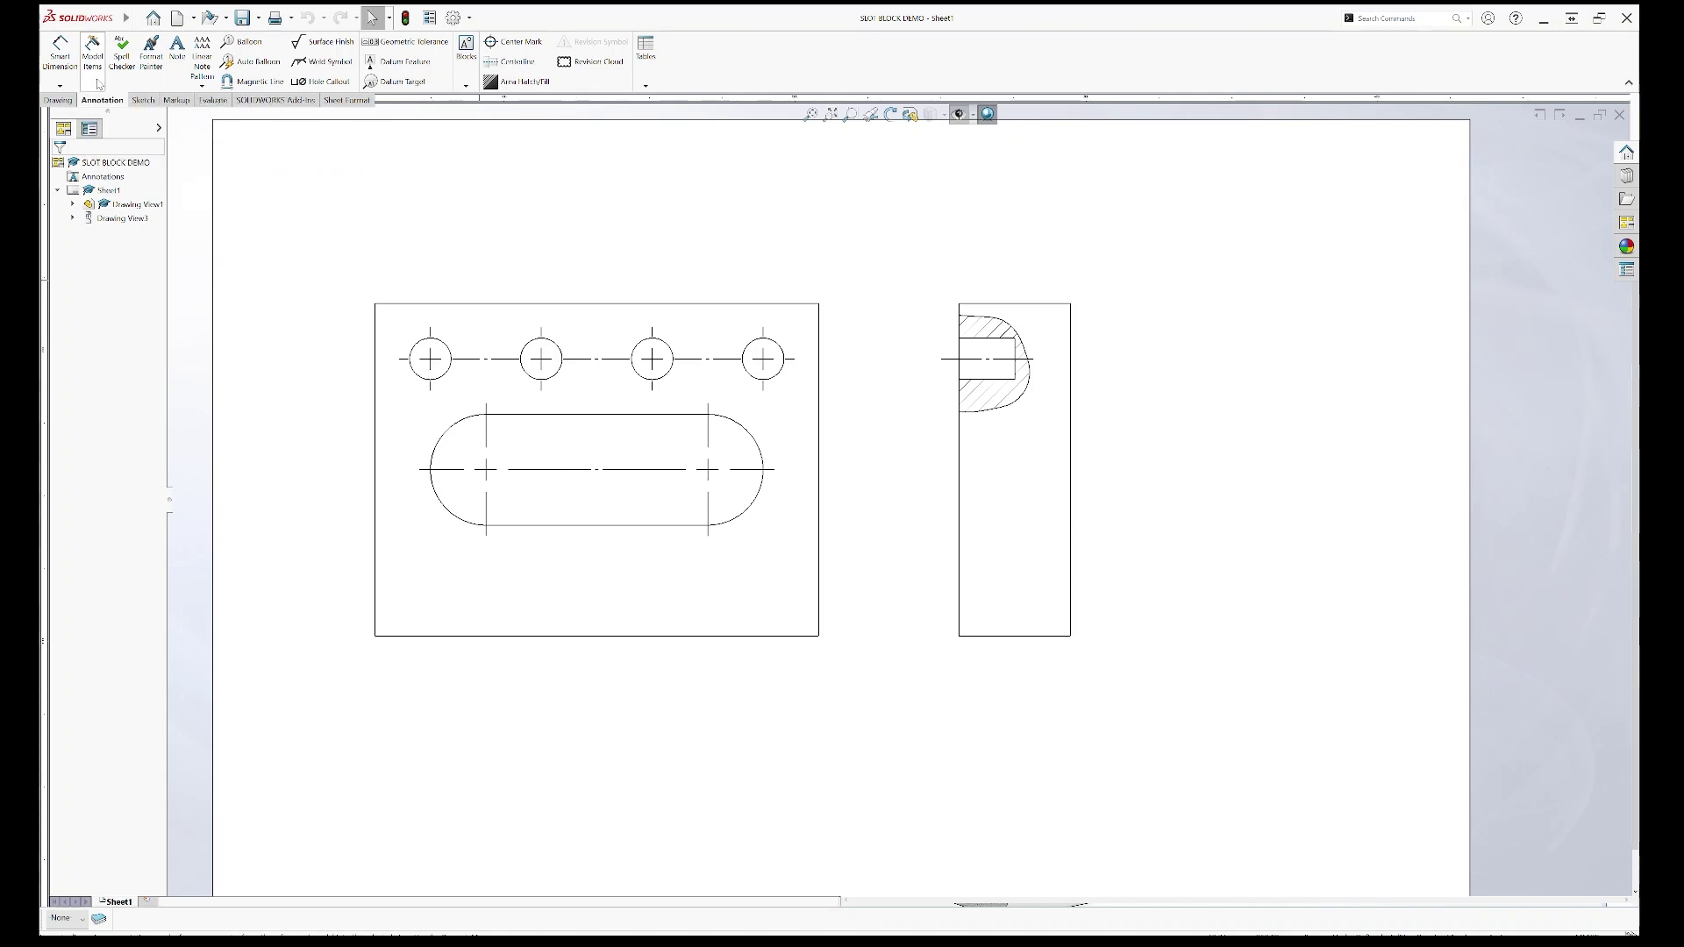
left_click(375, 404)
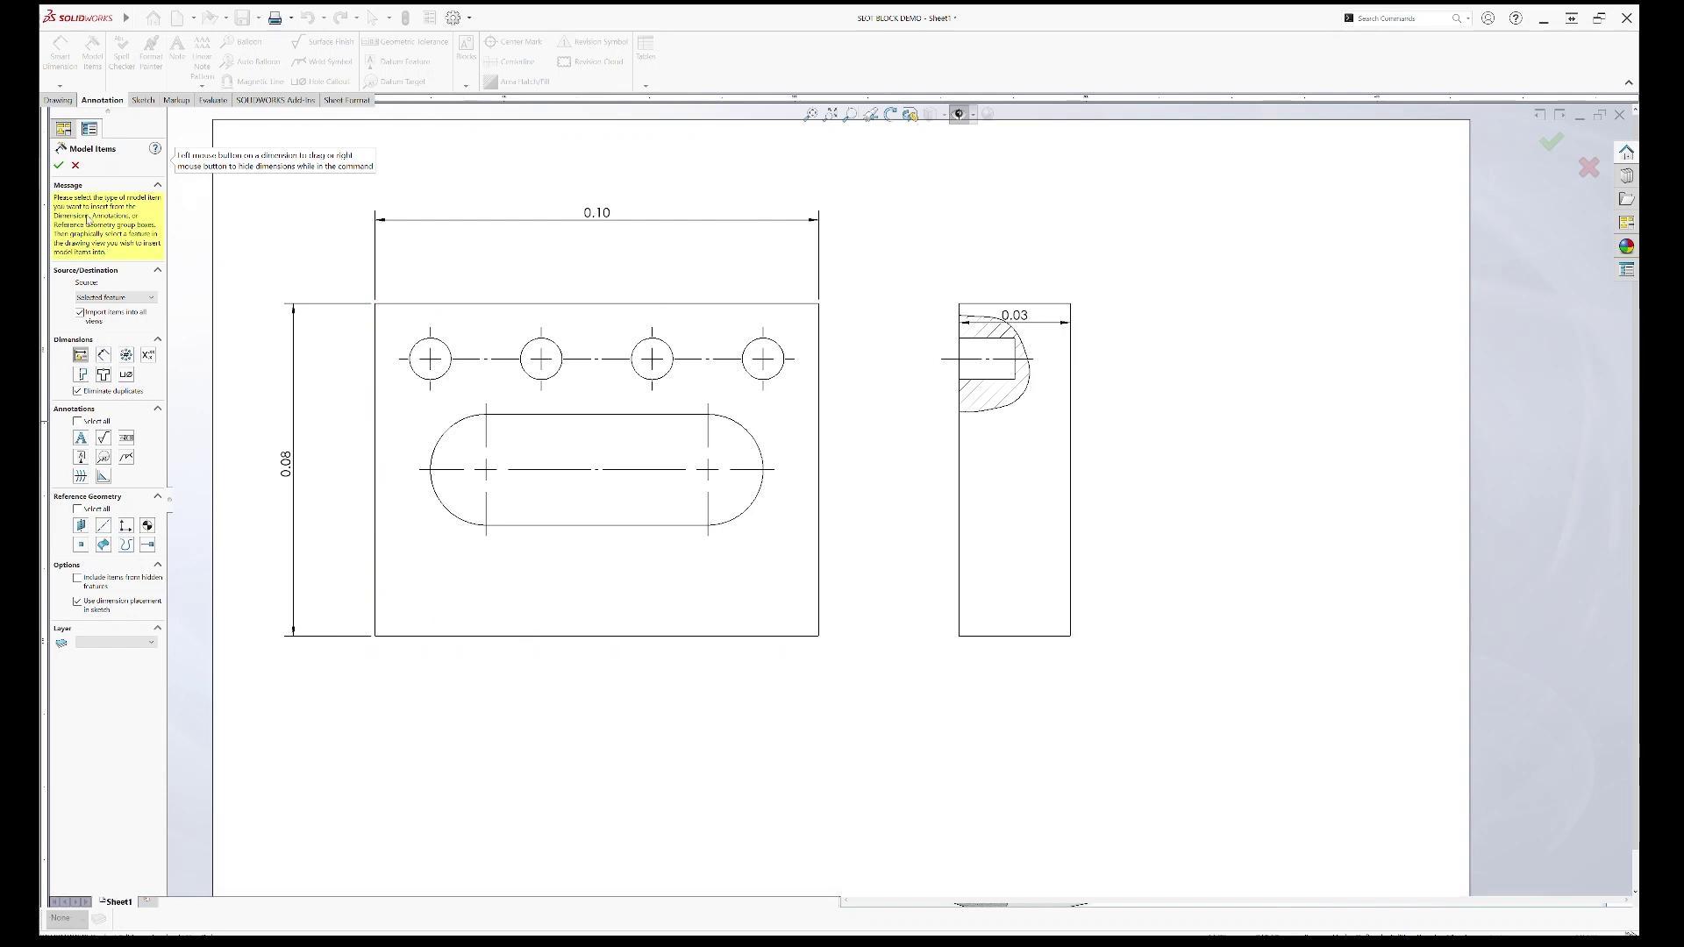
left_click(58, 165)
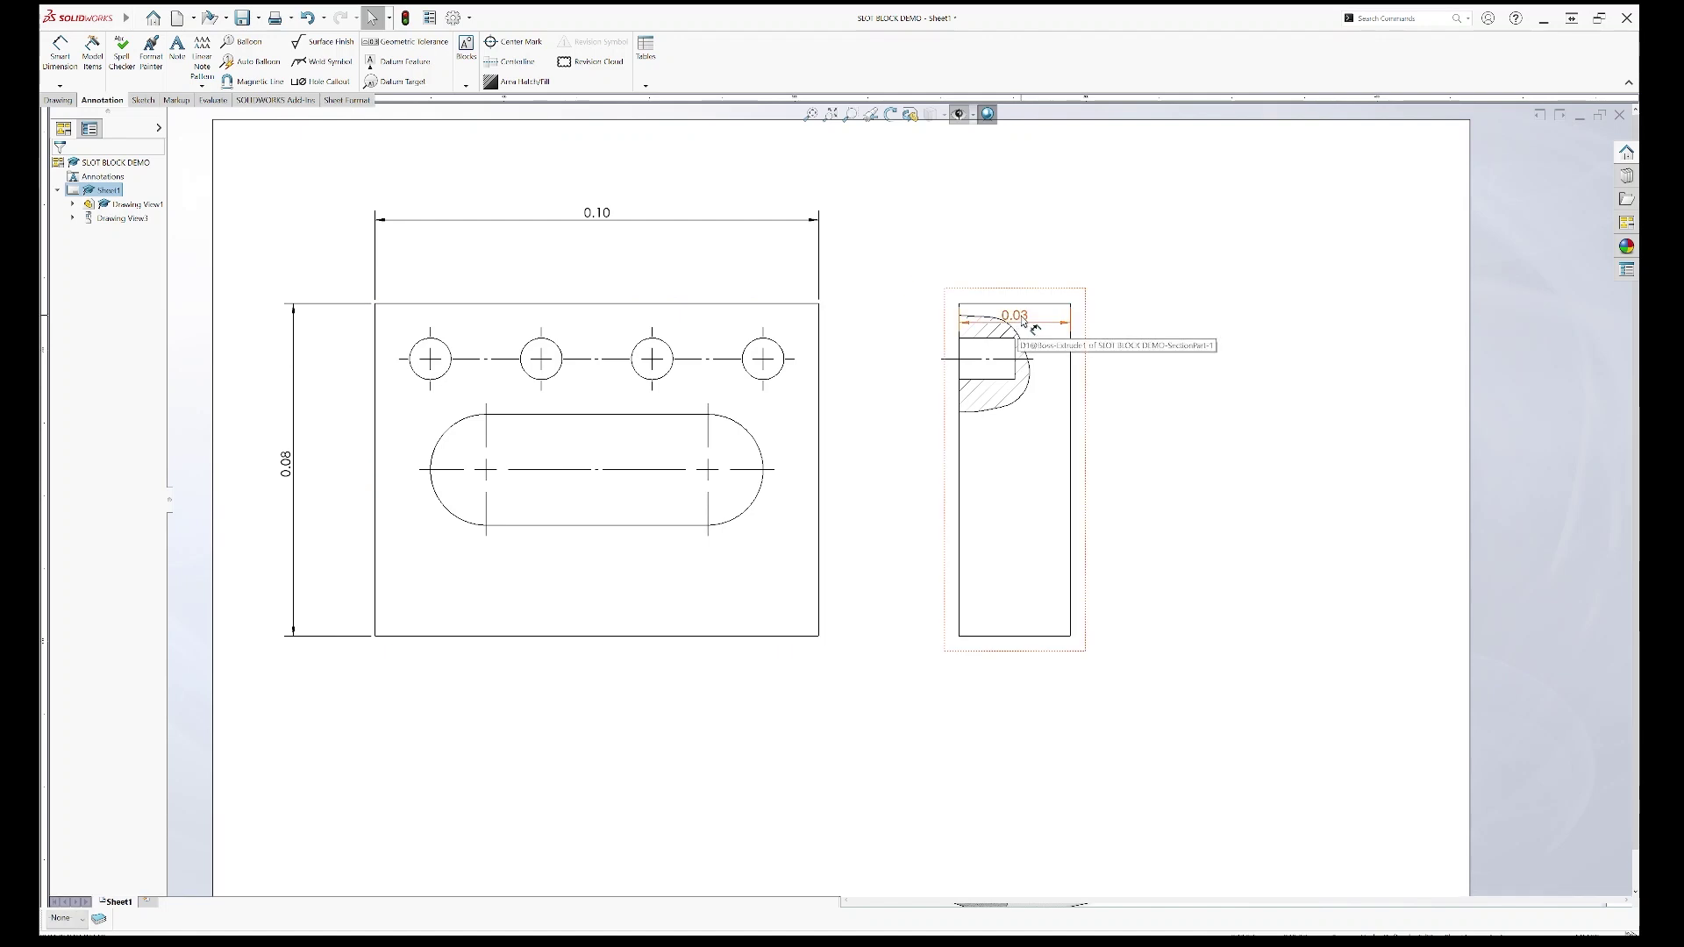
left_click_drag(1023, 323, 1022, 220)
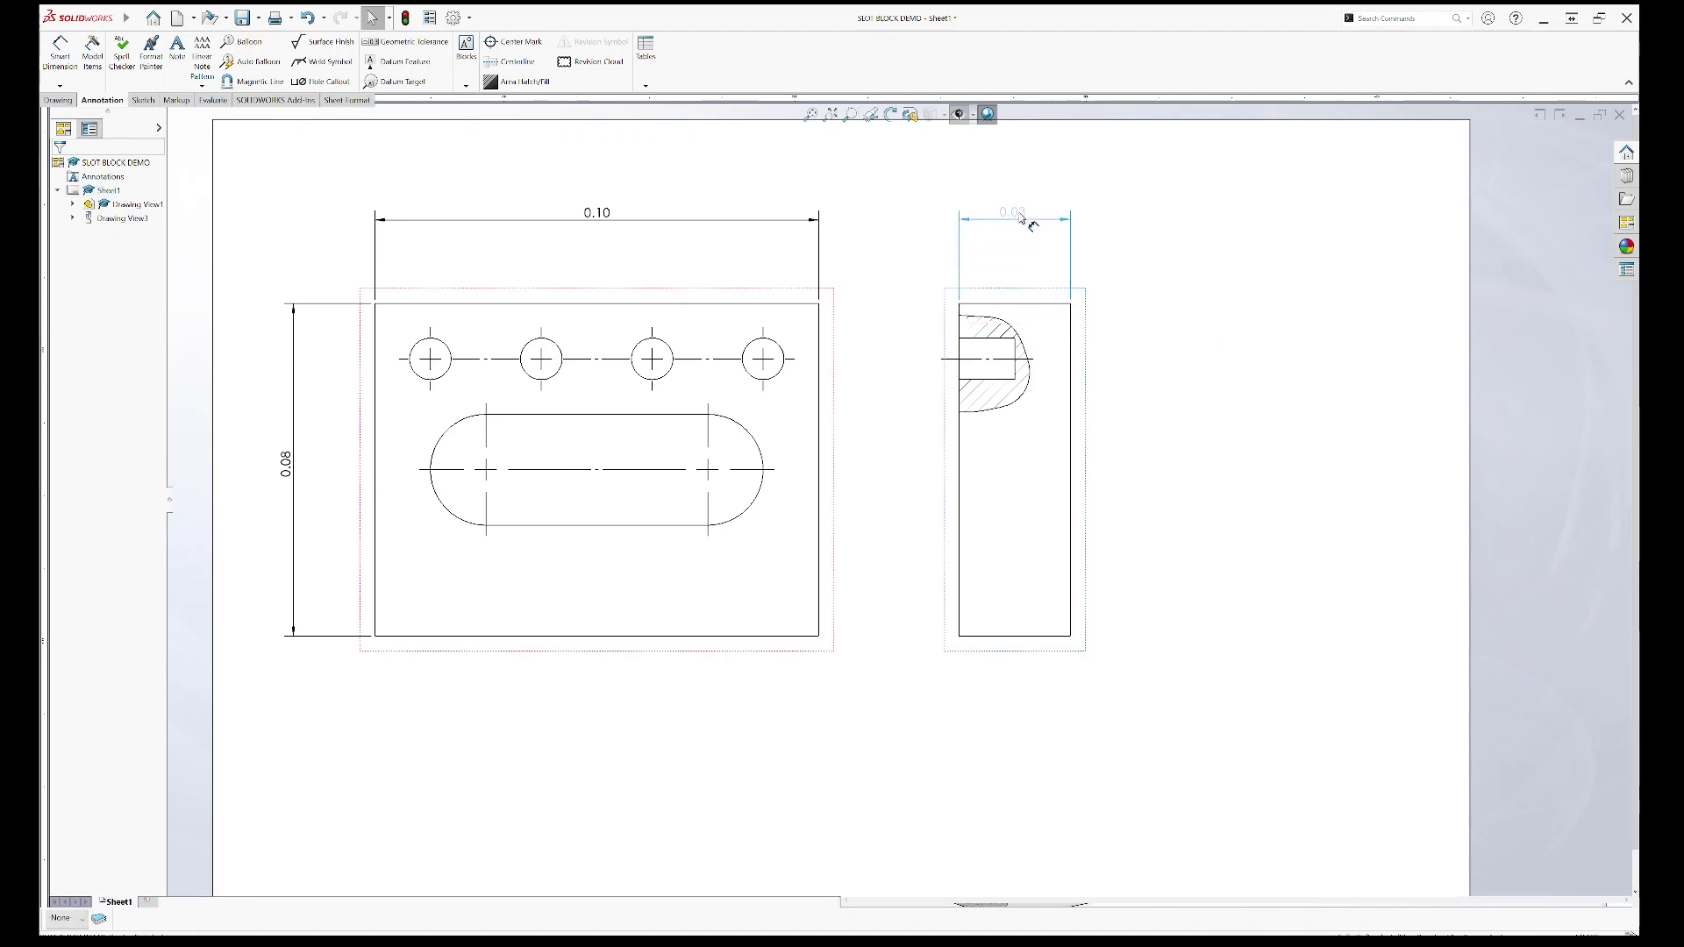
left_click(828, 313)
scroll(828, 312, "down", 2)
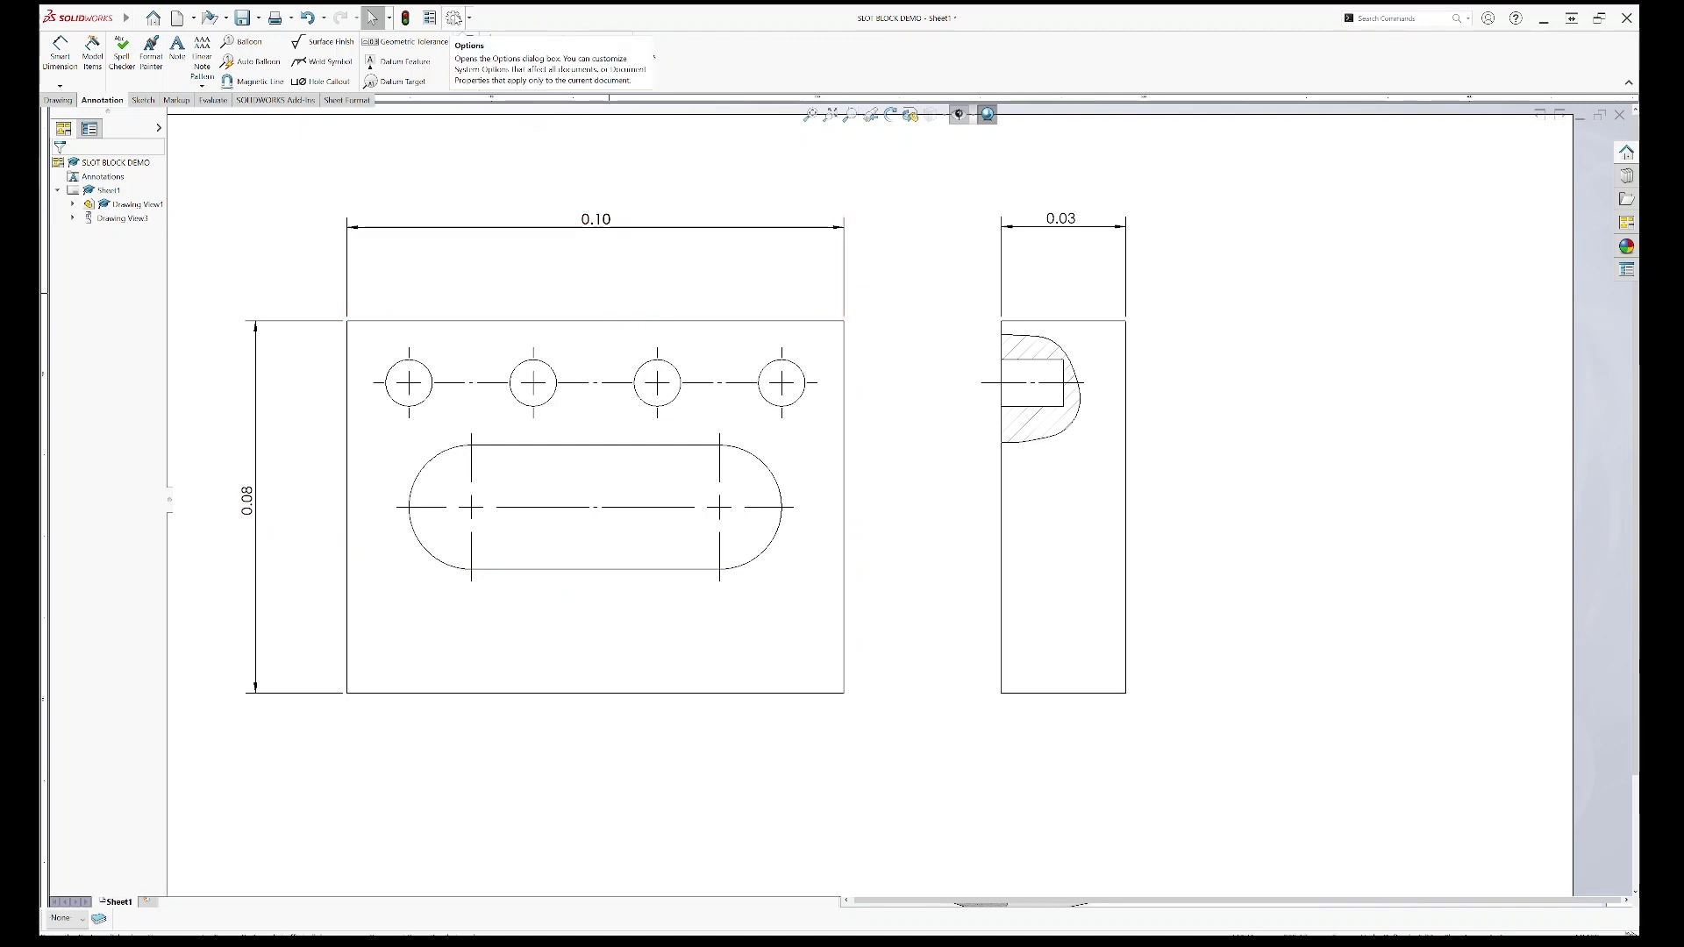
Step: Switch the drawing's document unit system to IPS (inches)
left_click(455, 19)
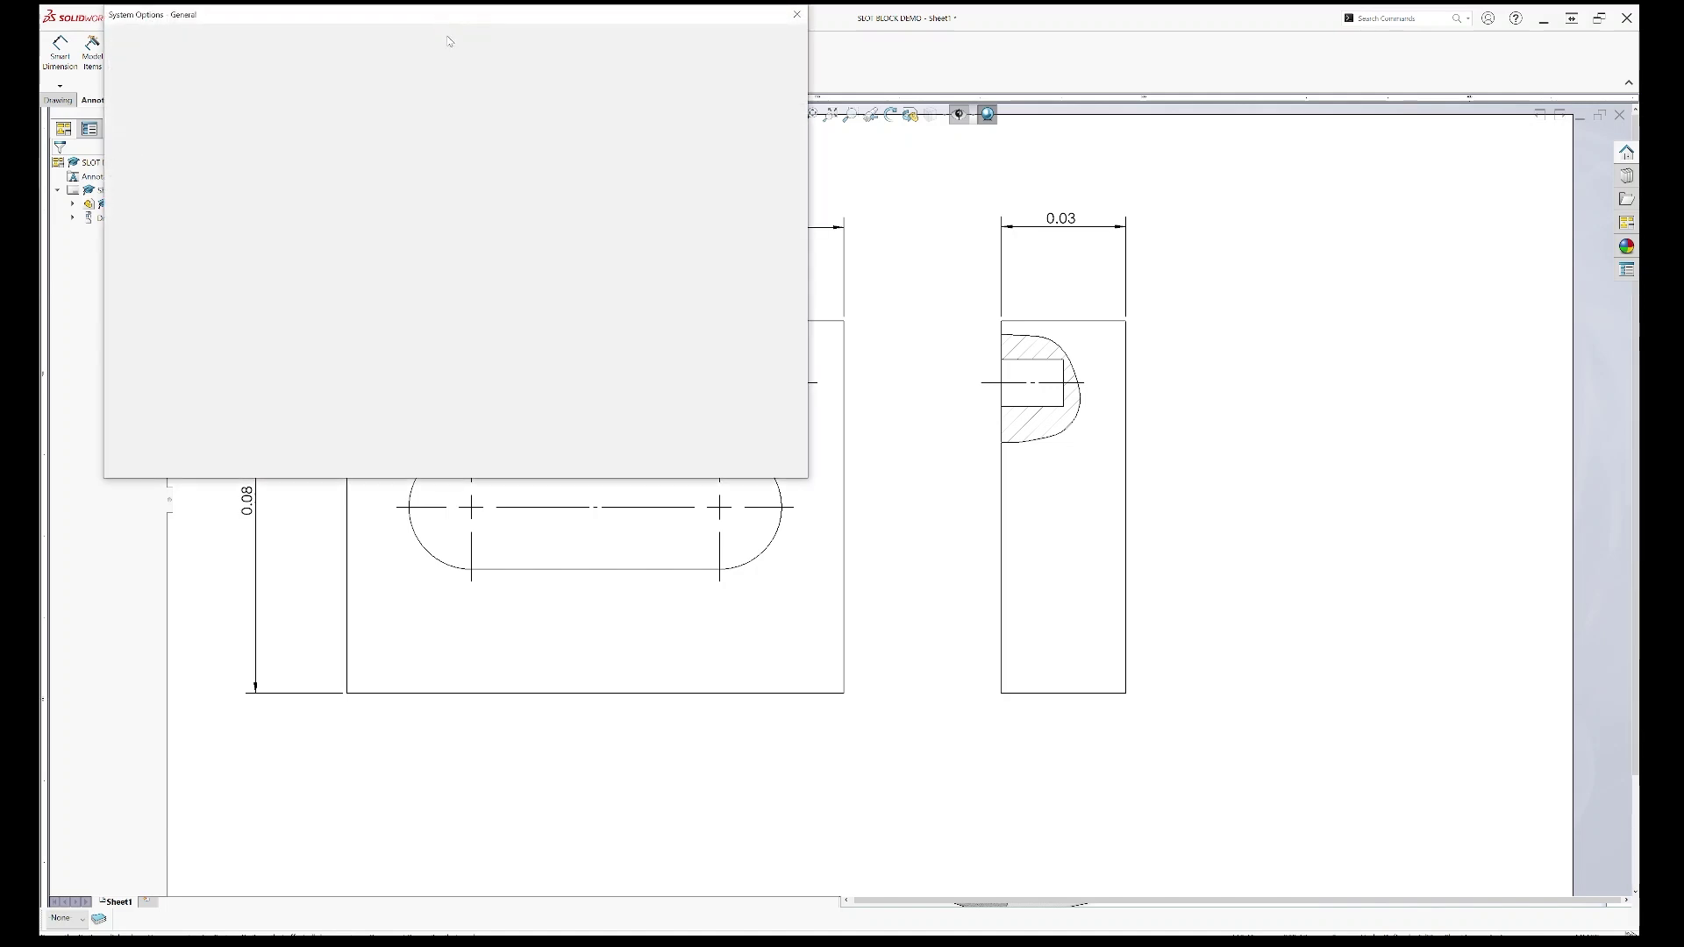
left_click(137, 40)
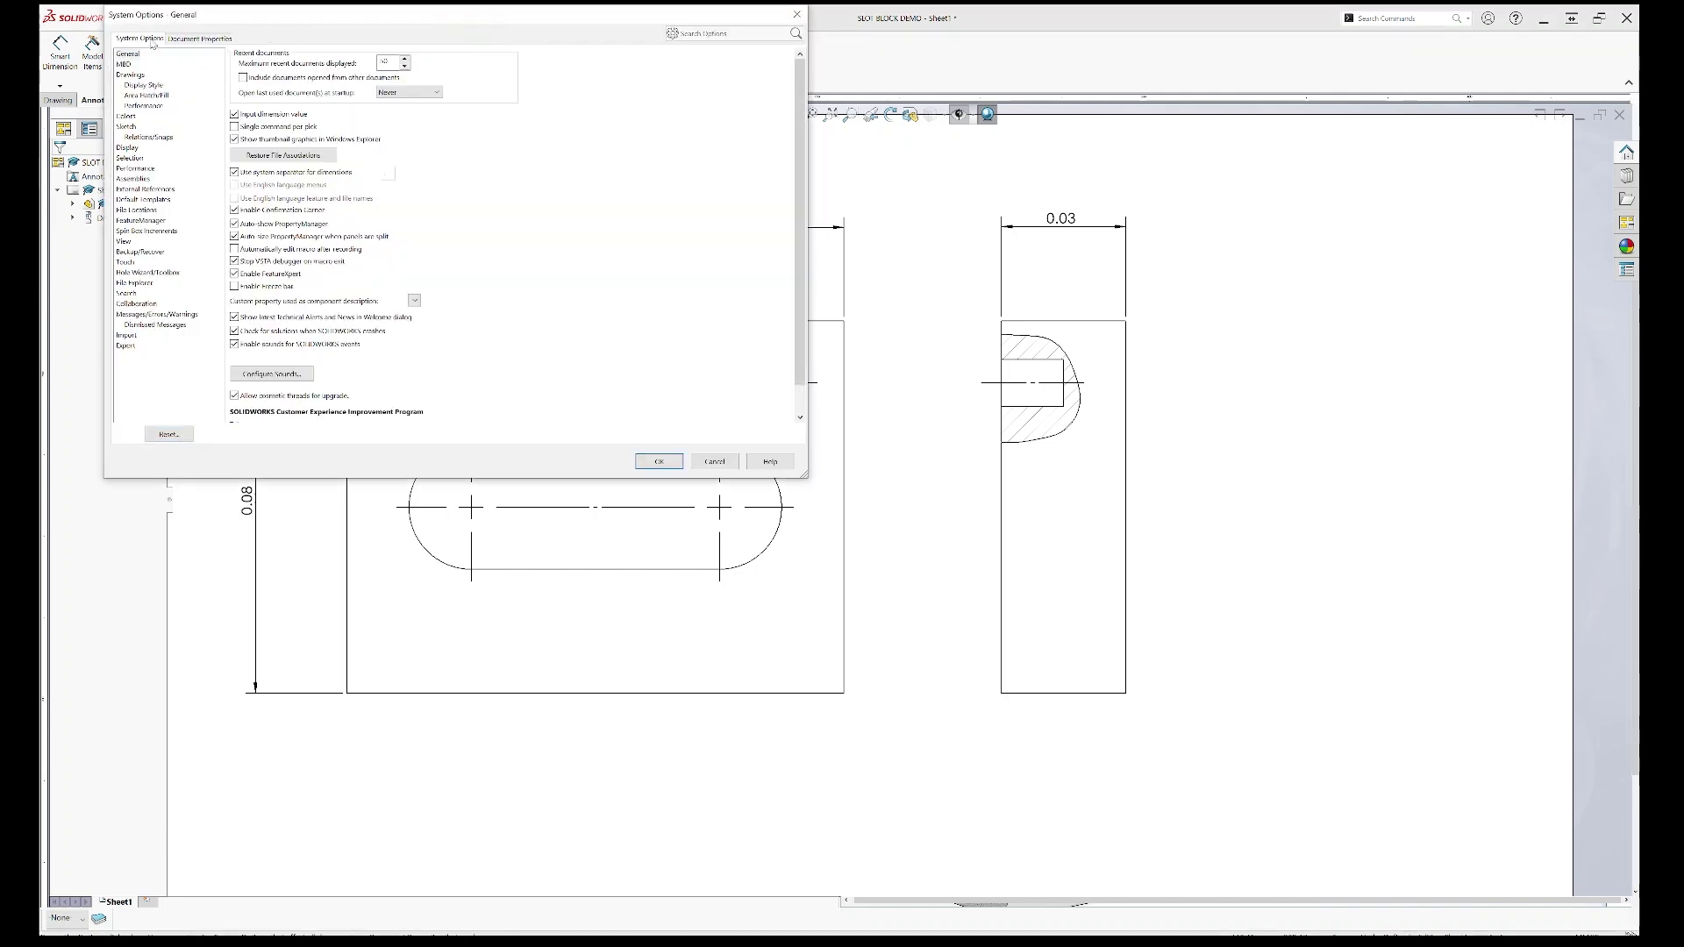
left_click(187, 41)
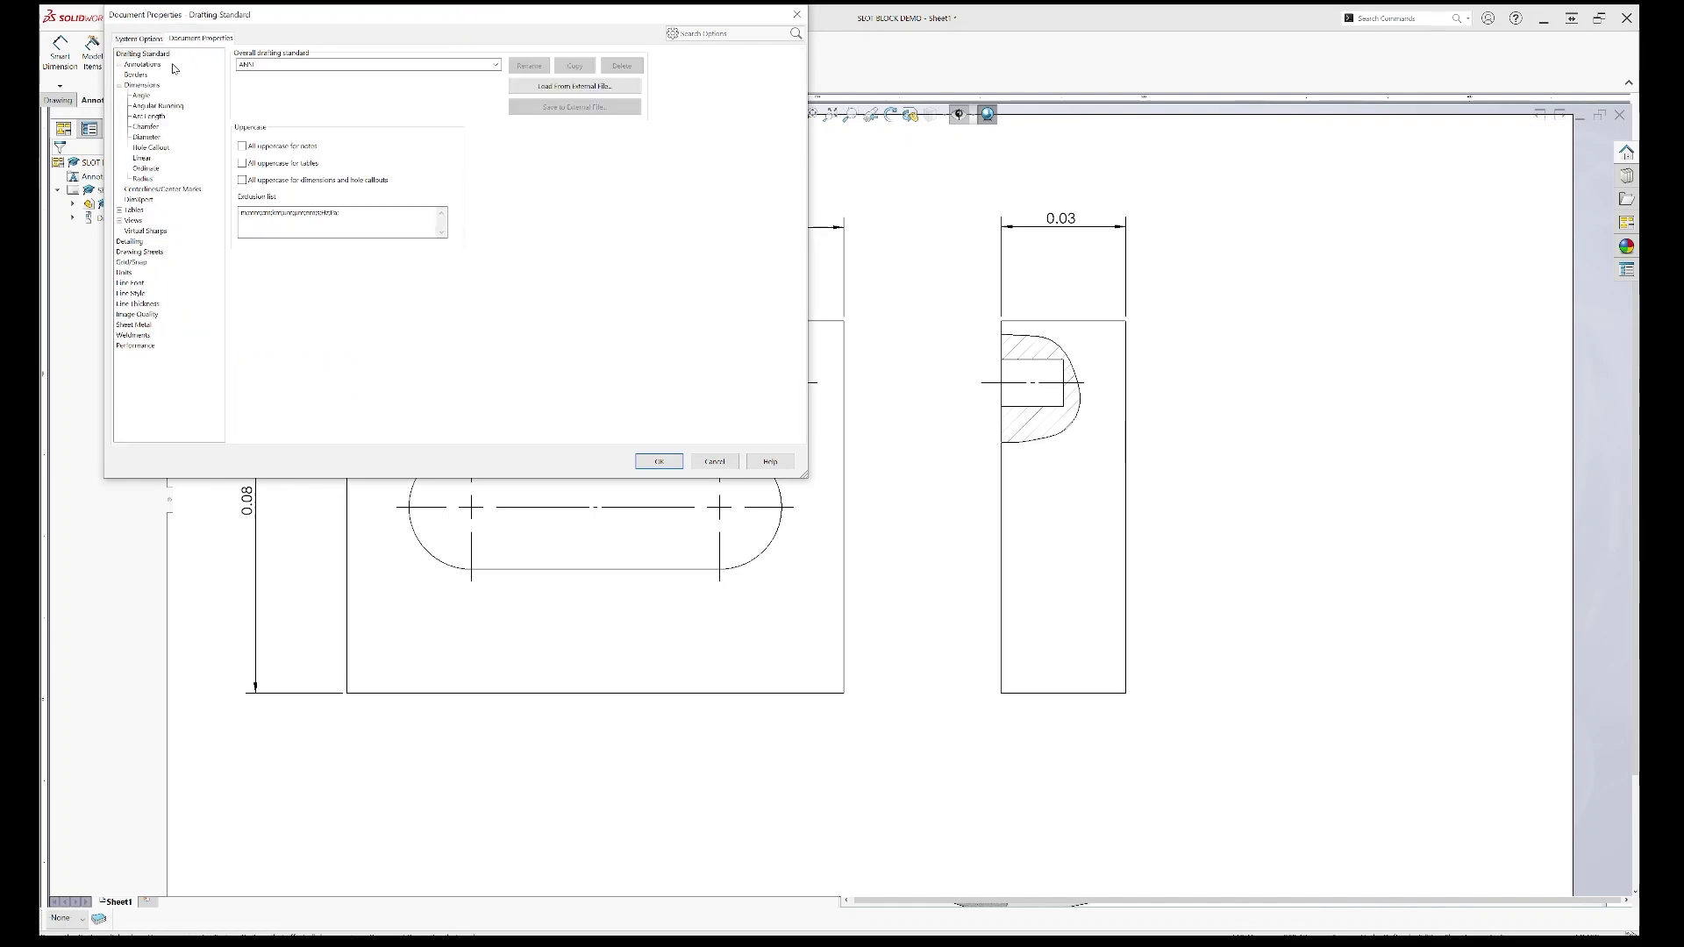
left_click(124, 273)
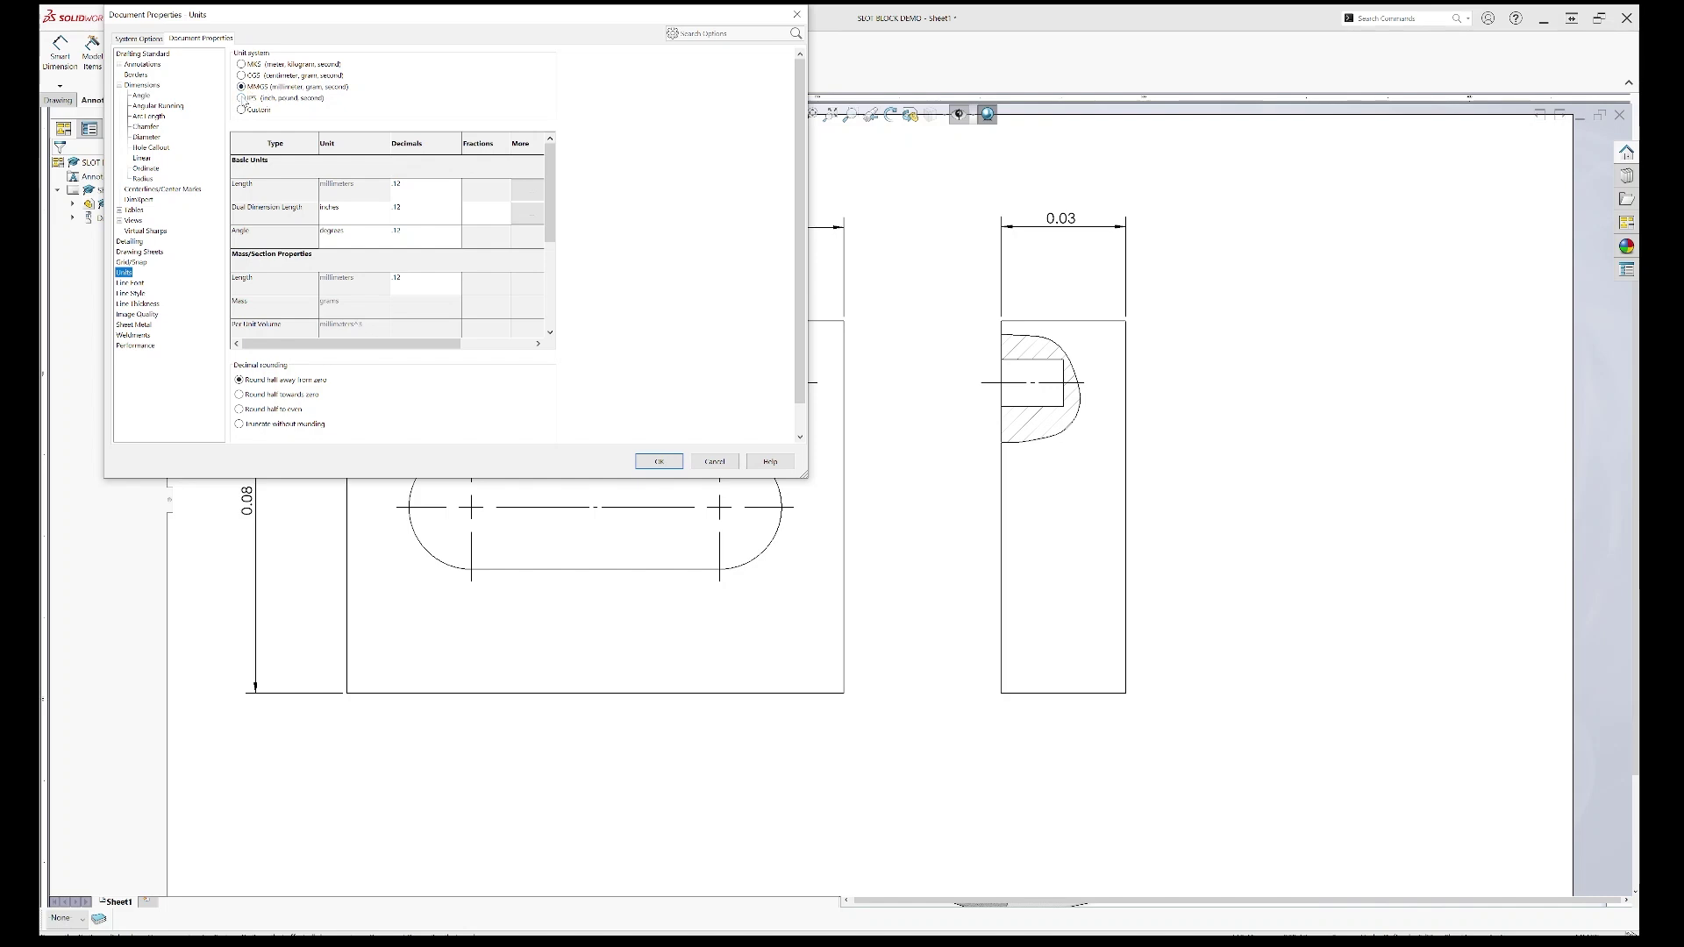
left_click(242, 98)
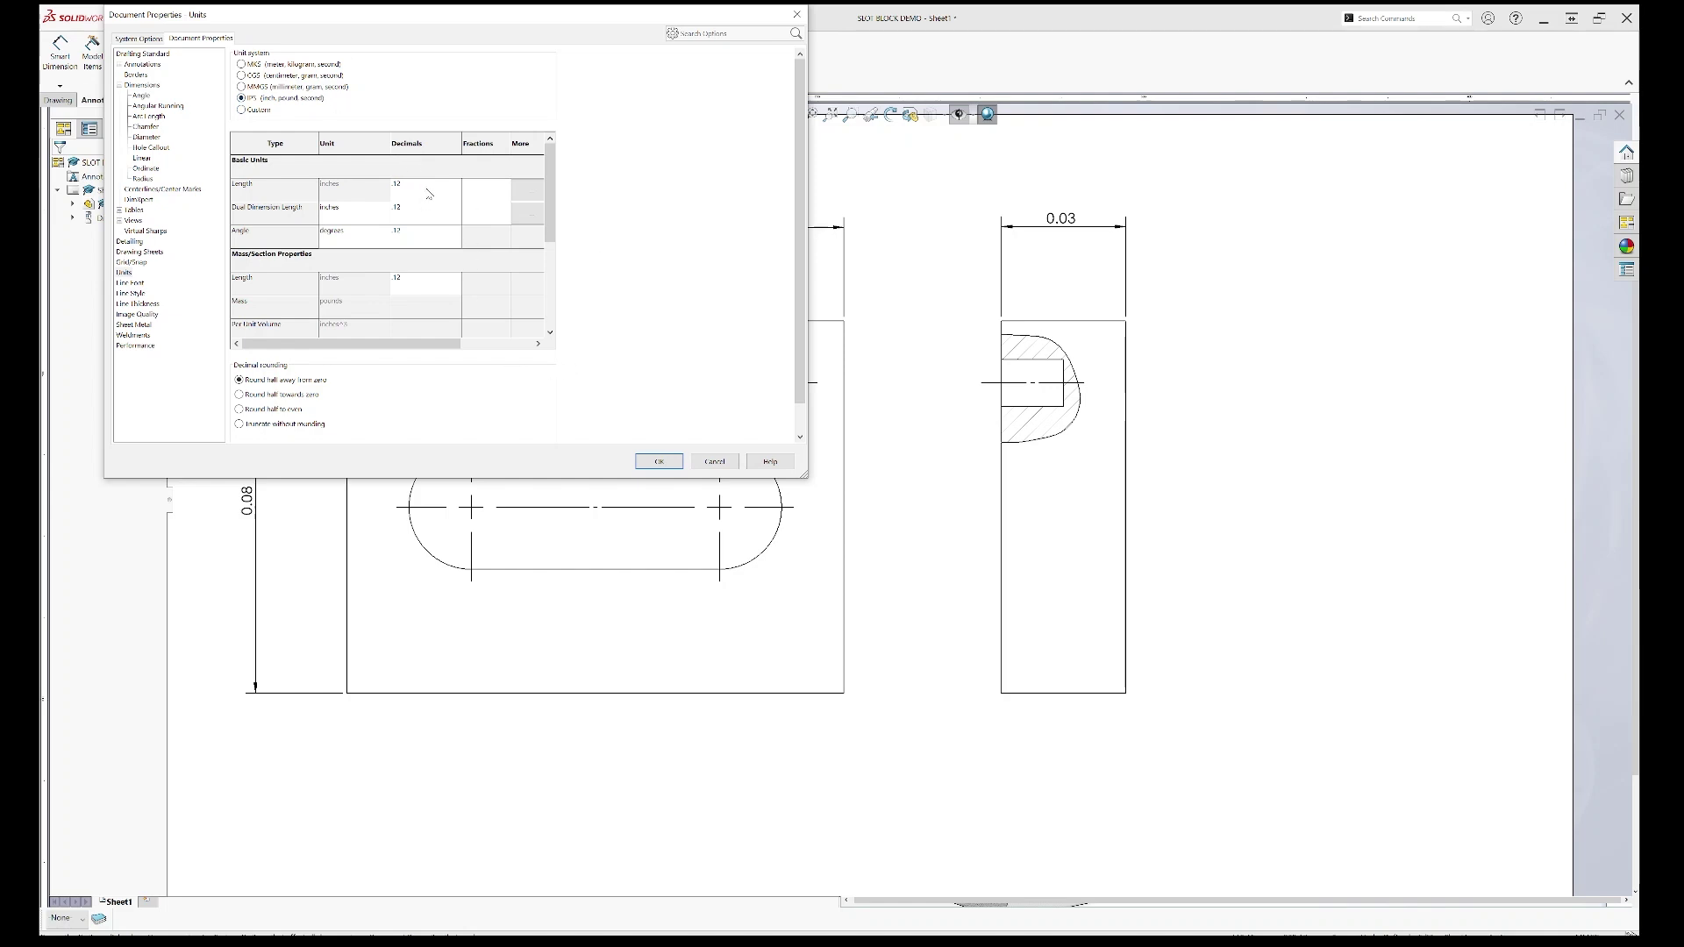
Step: Keep length decimals at .12, set angle decimals to None, and apply the units
left_click(424, 189)
left_click(456, 185)
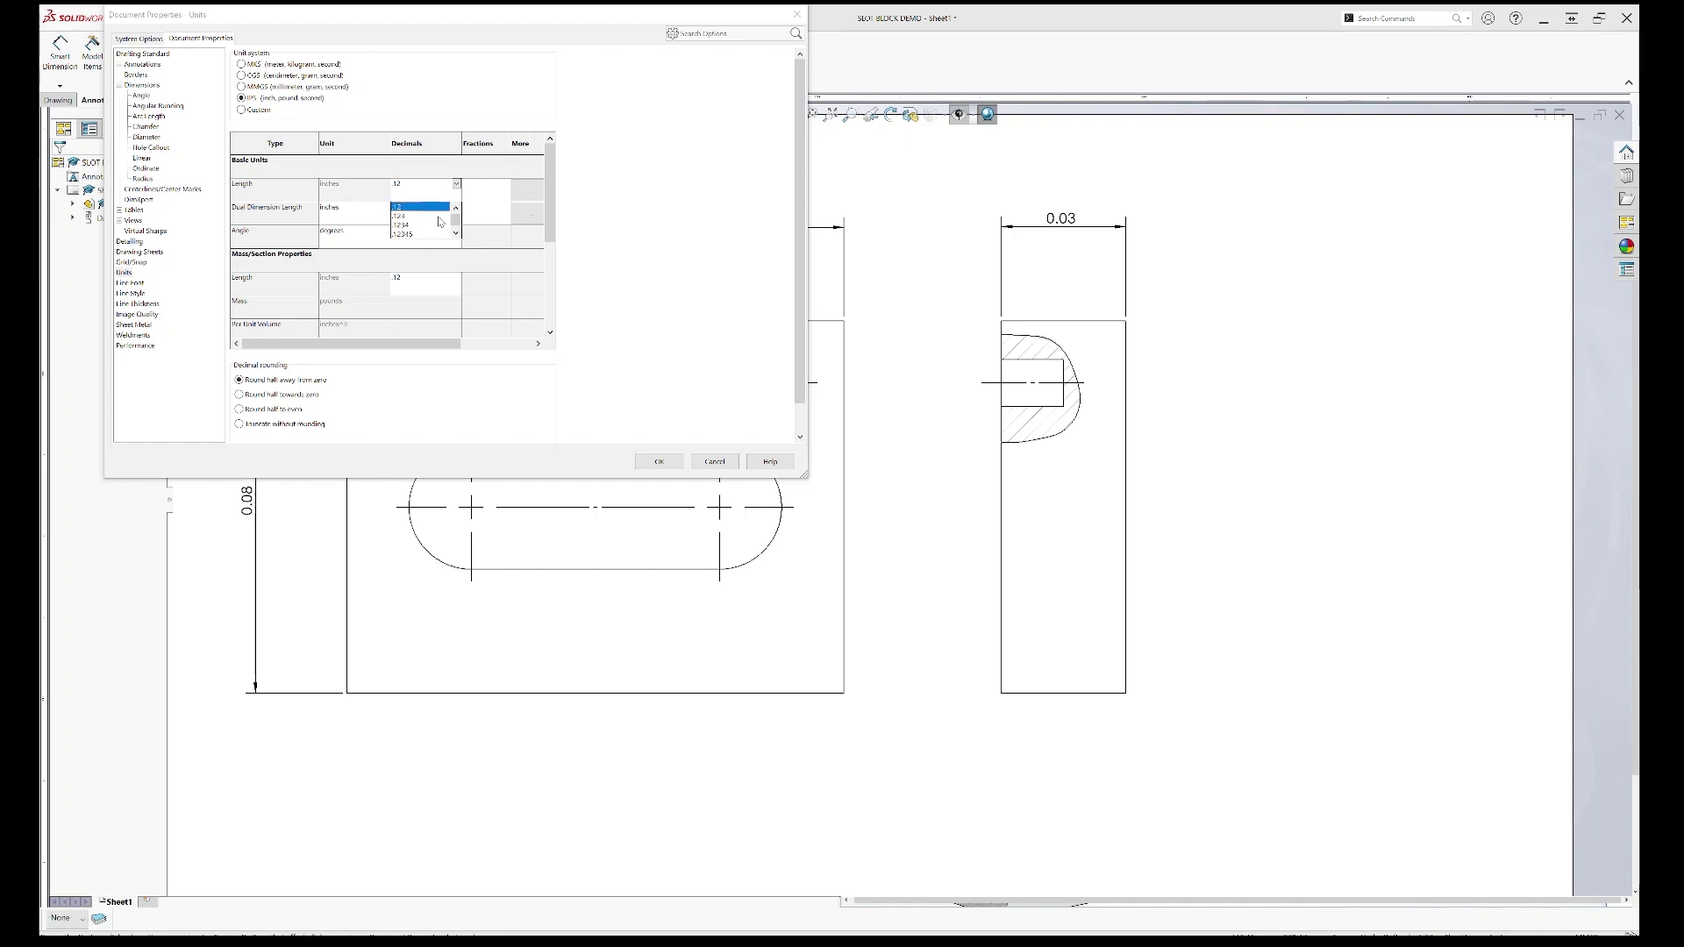
scroll(436, 228, "down", 1)
scroll(436, 228, "up", 1)
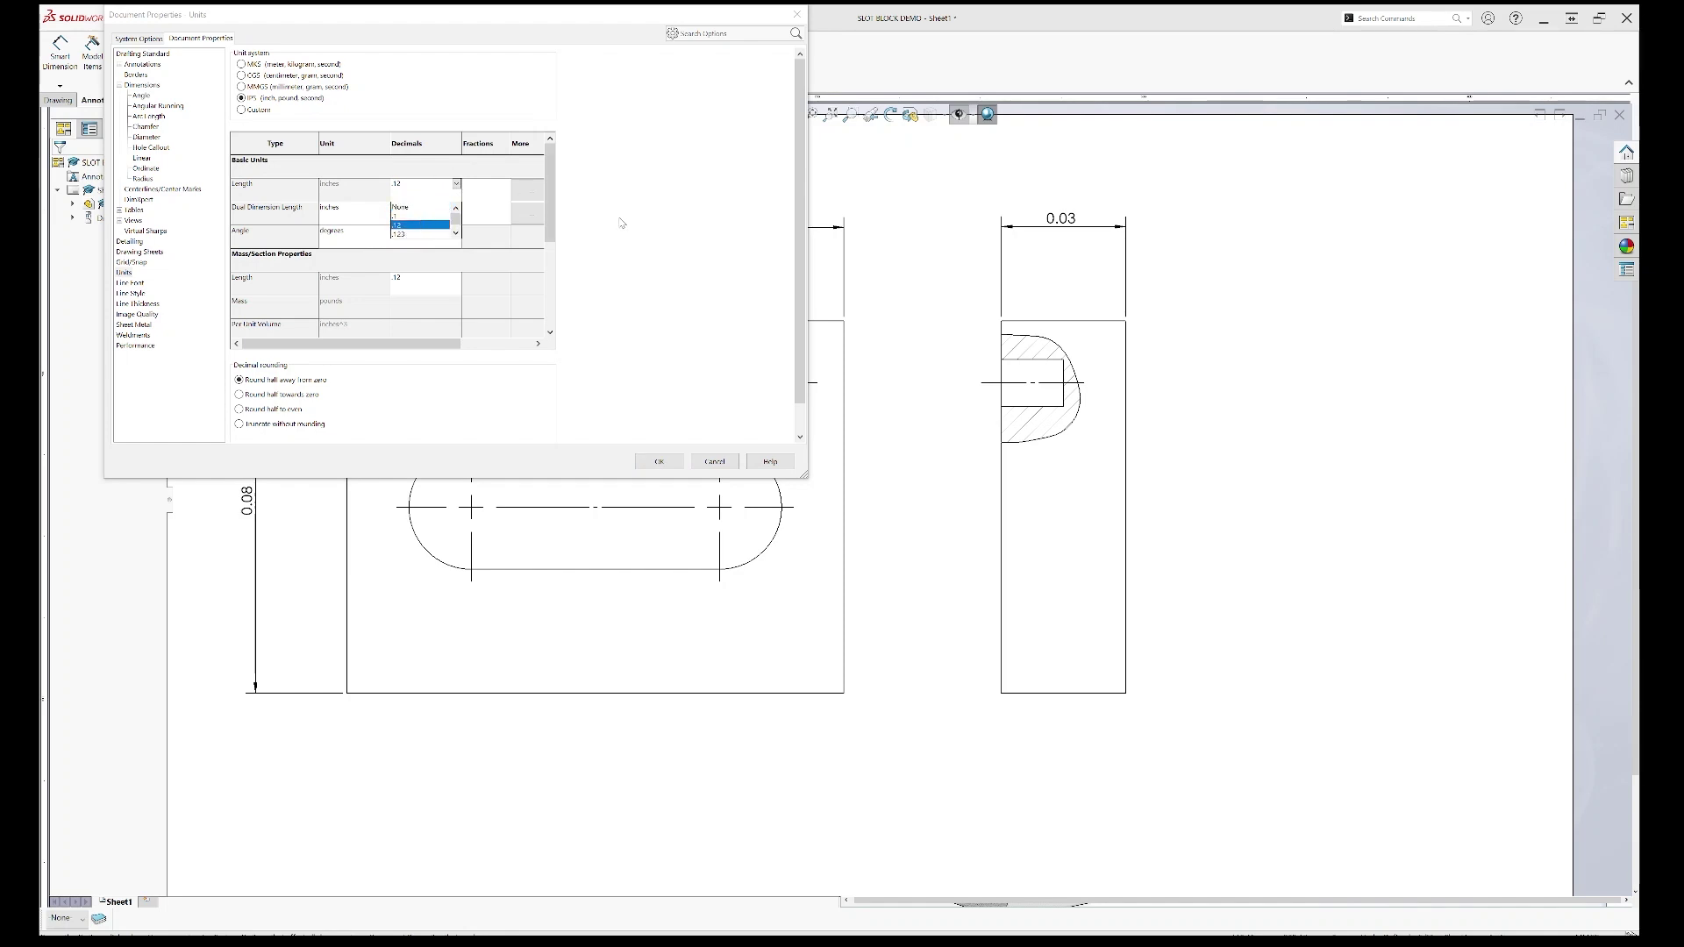
left_click(552, 213)
left_click(398, 230)
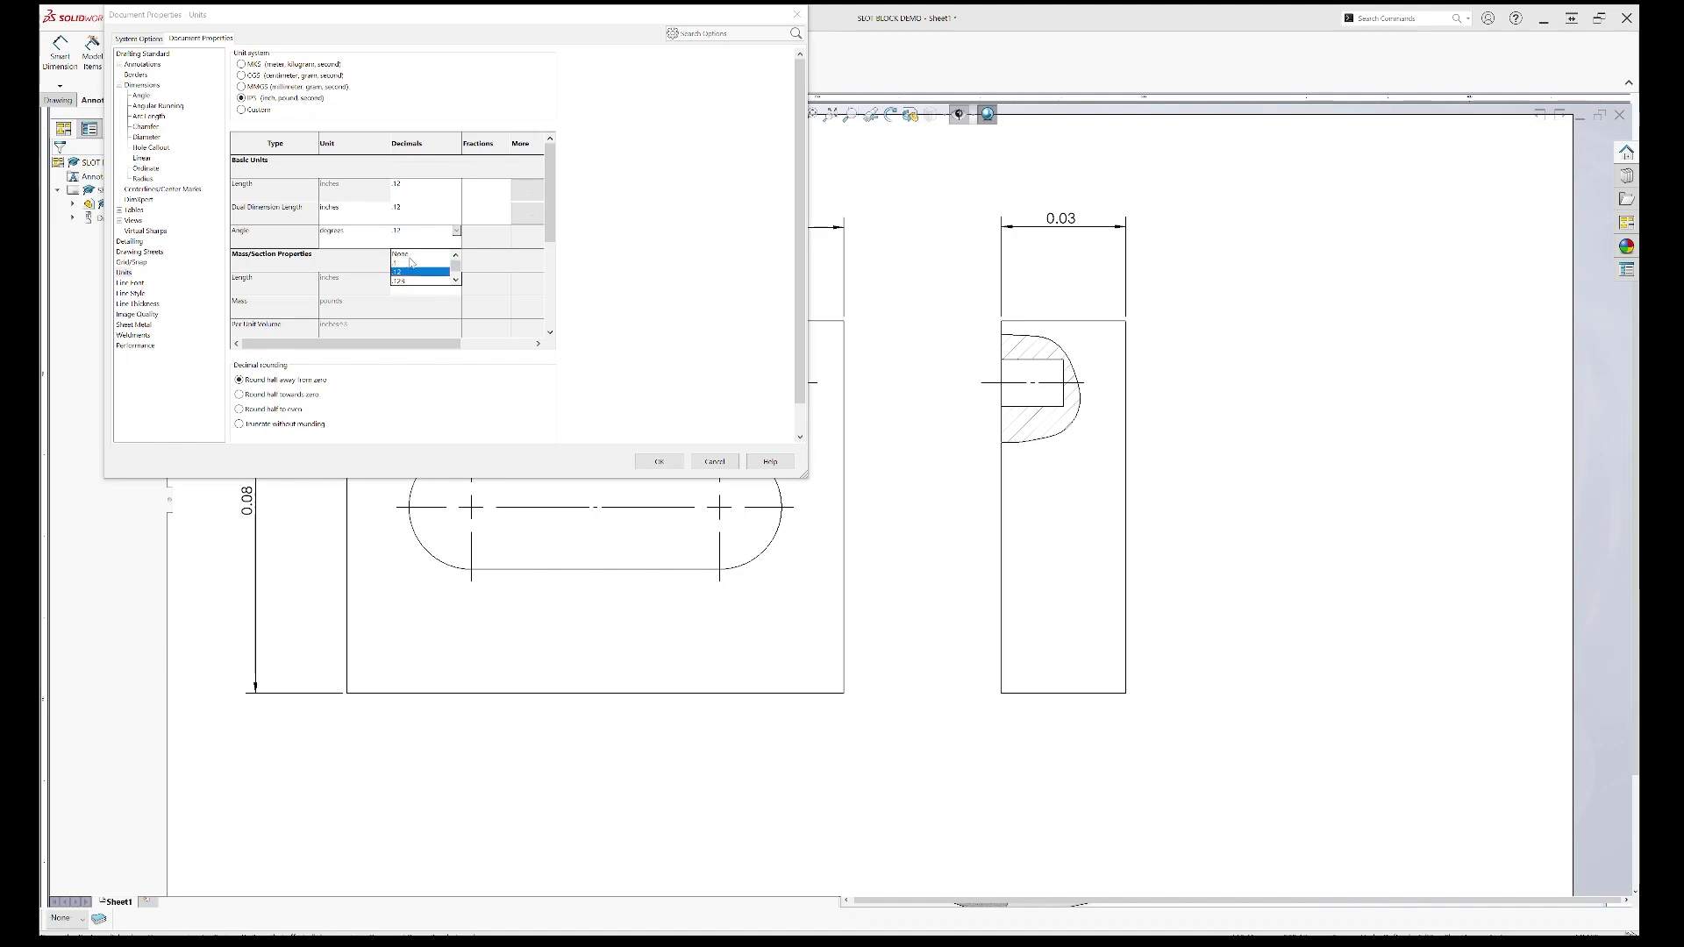
left_click(401, 255)
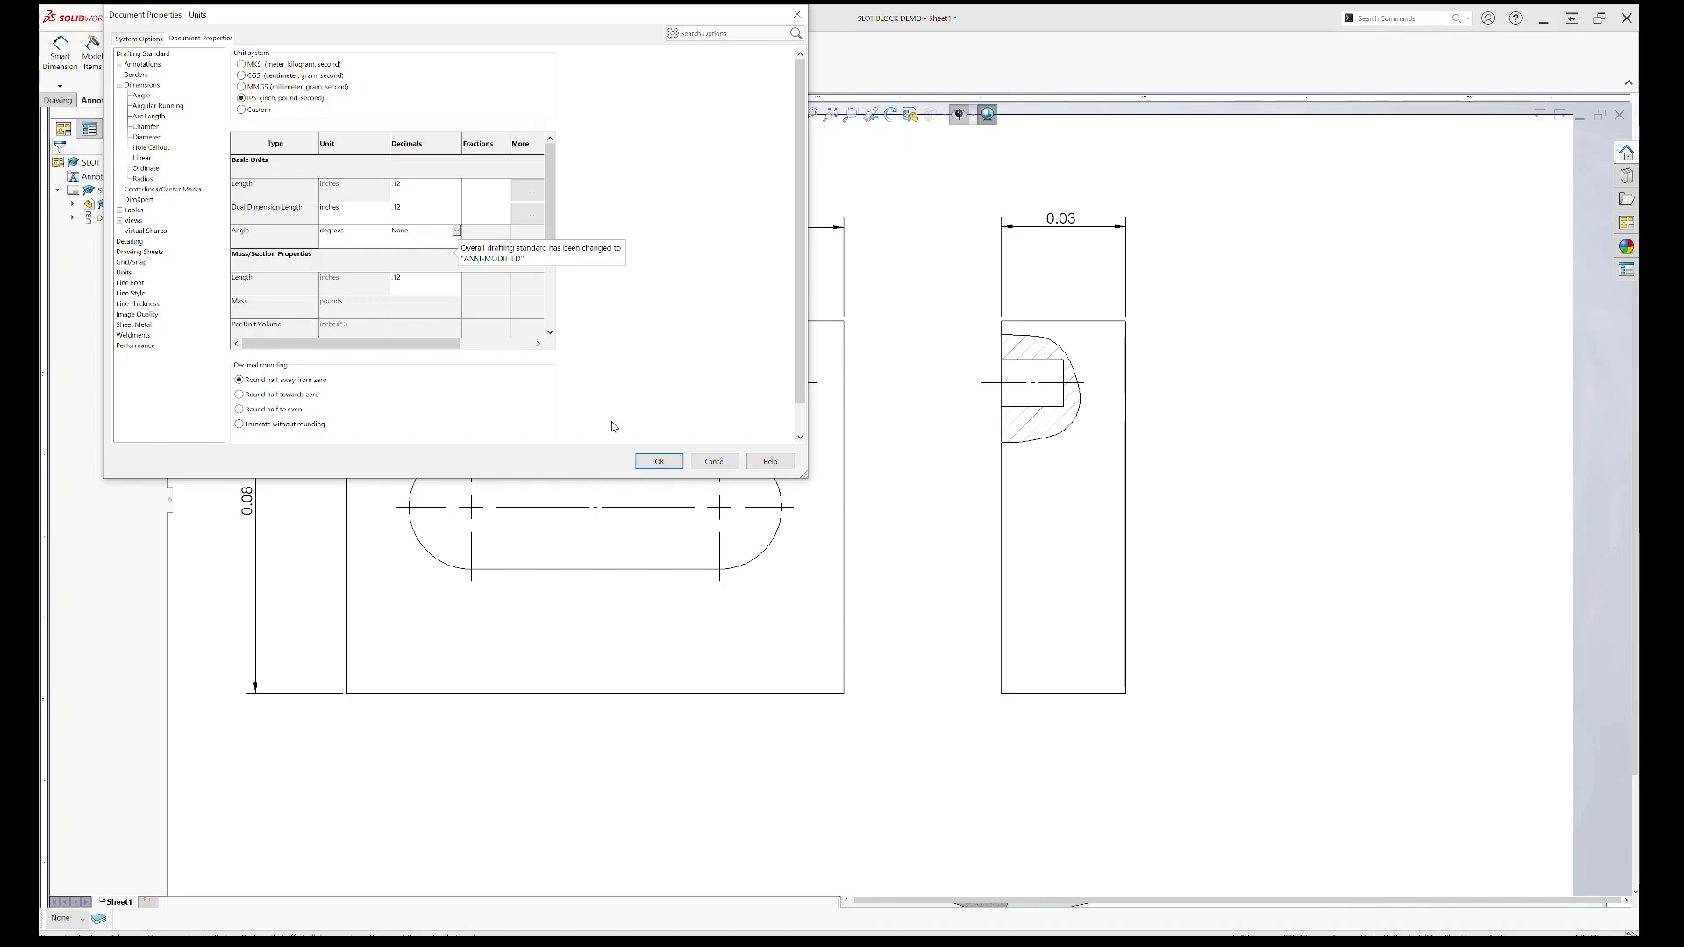
left_click(656, 462)
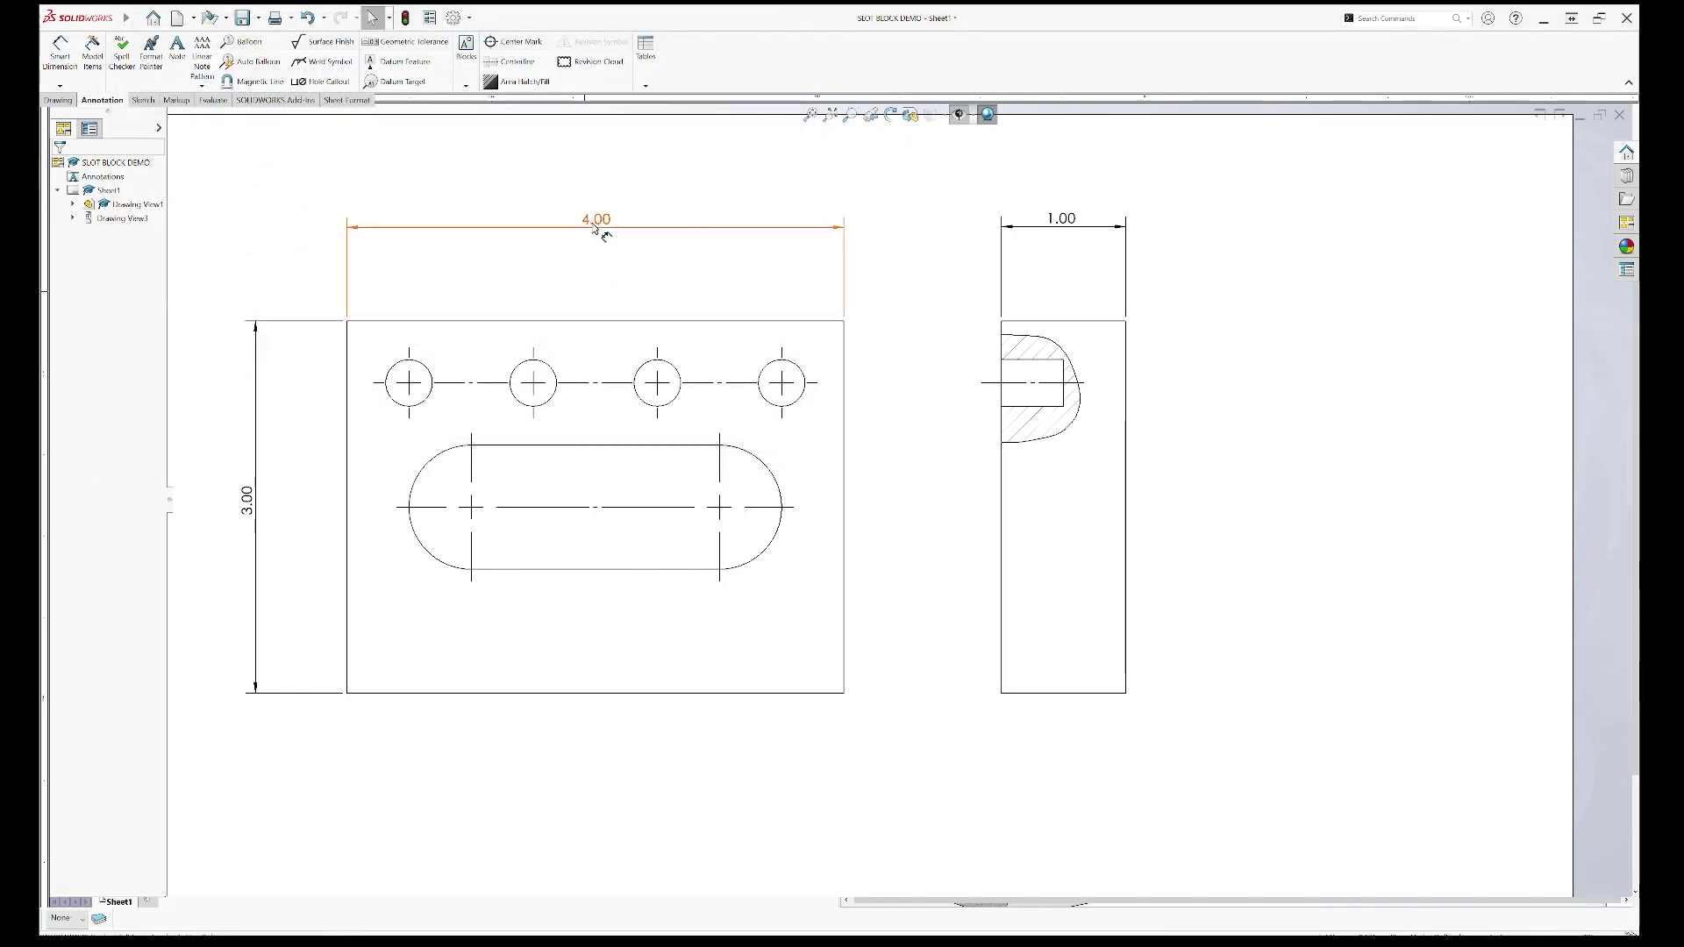
left_click(1088, 229)
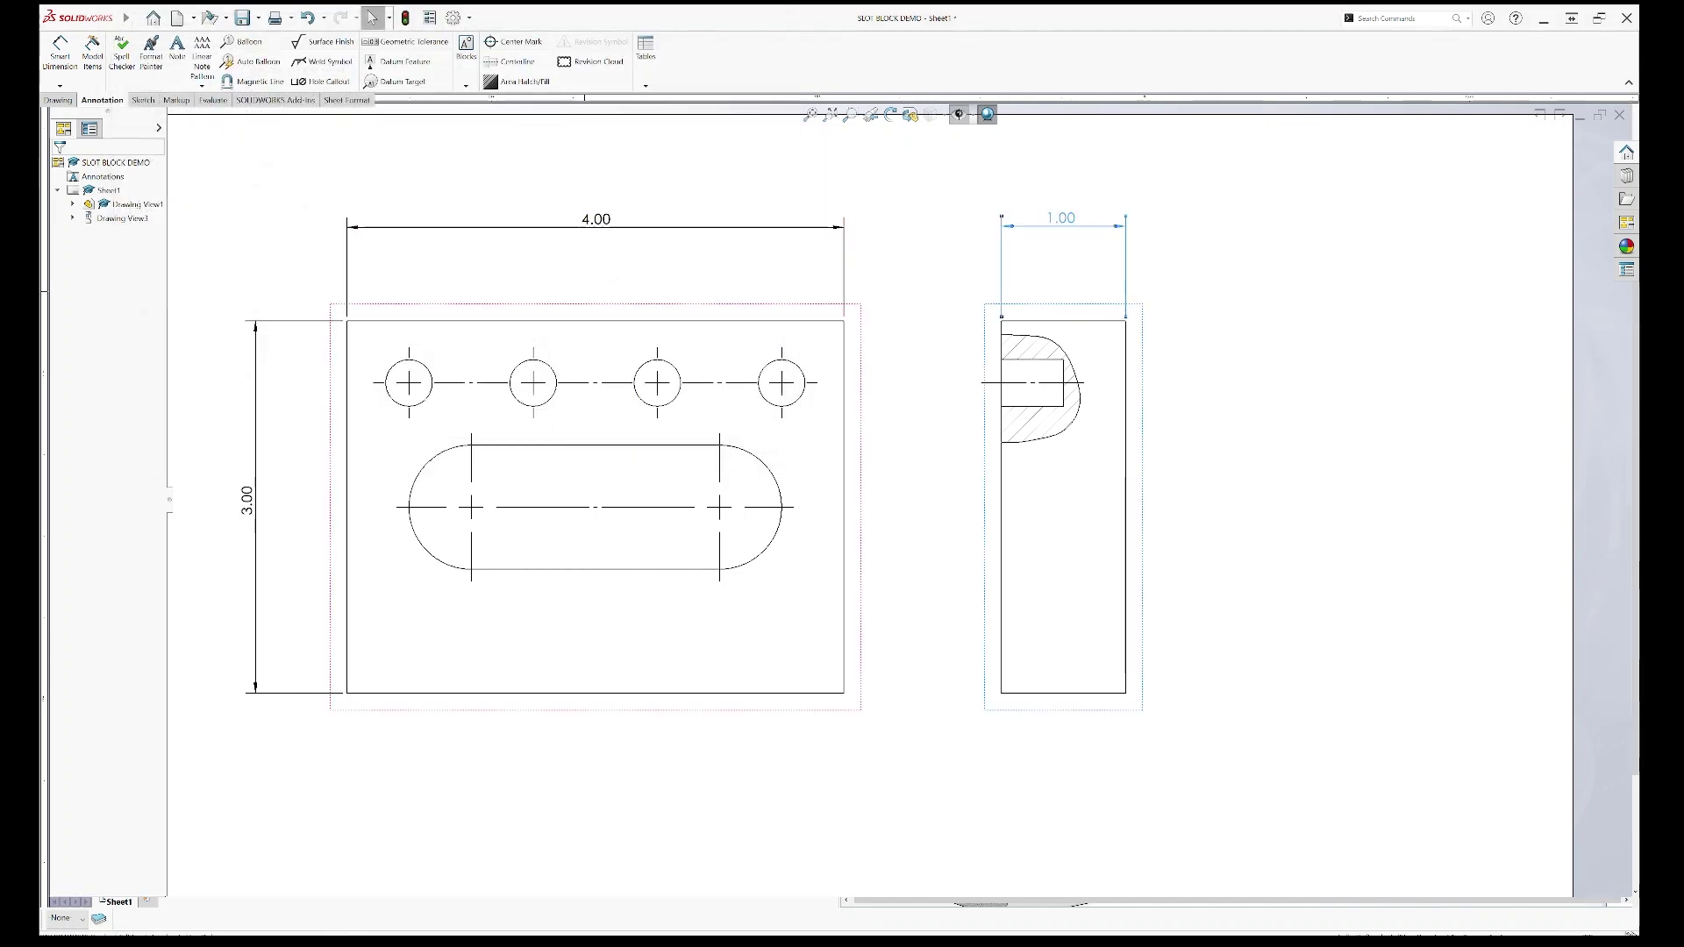
left_click(1252, 282)
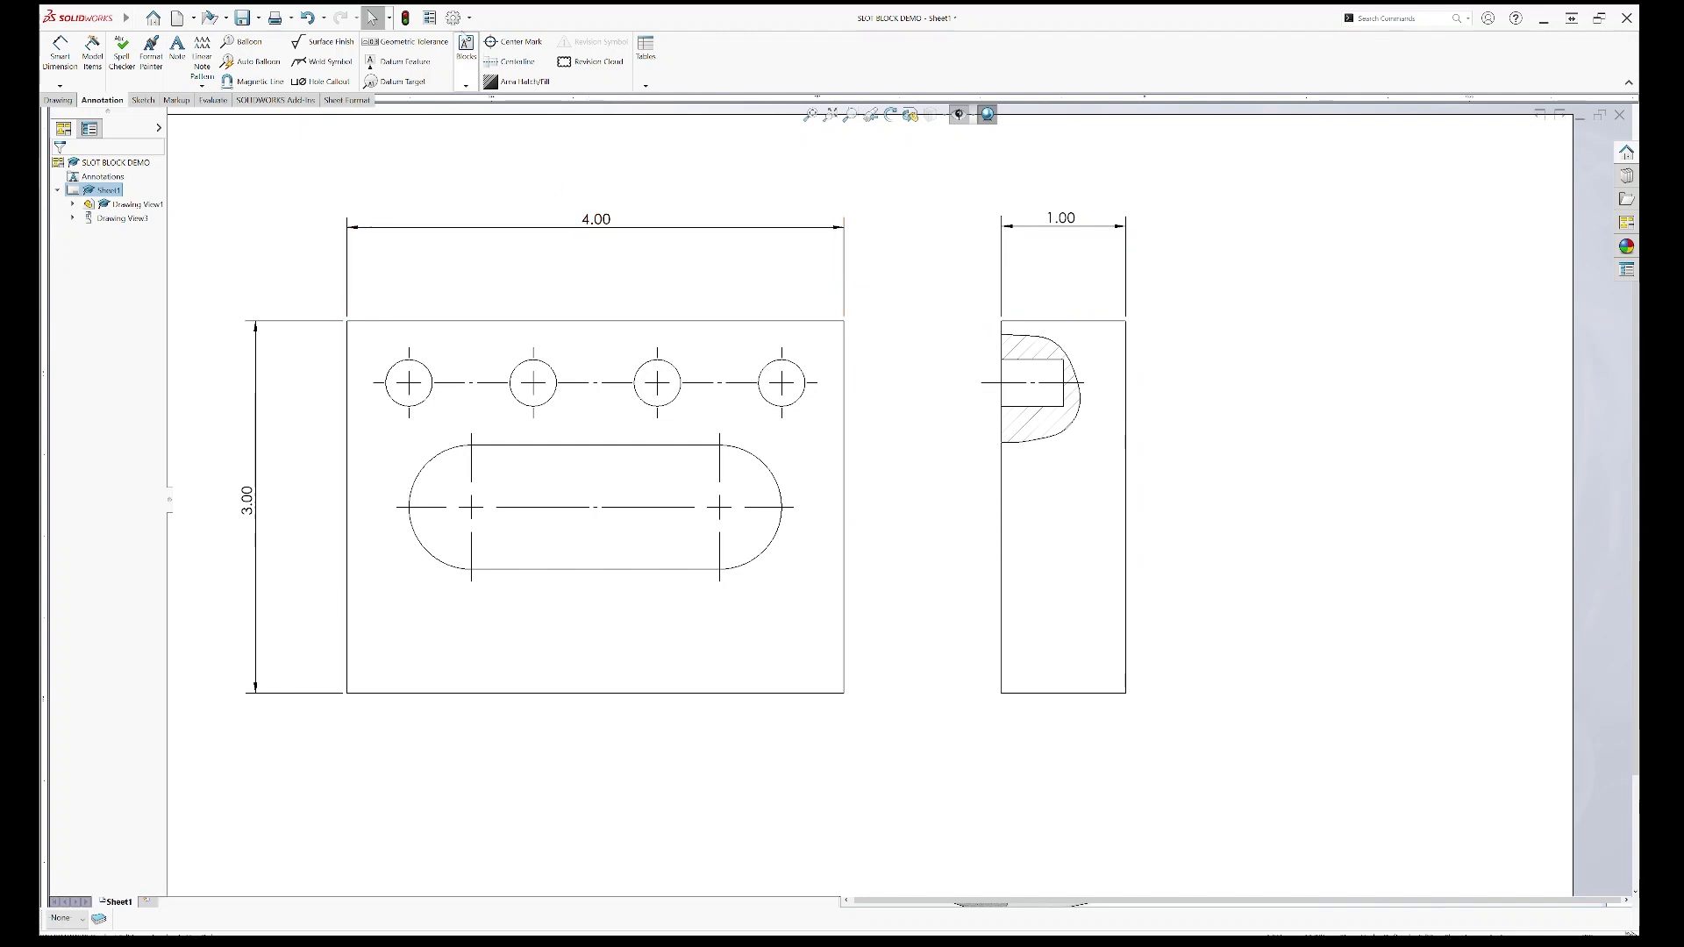
left_click(454, 19)
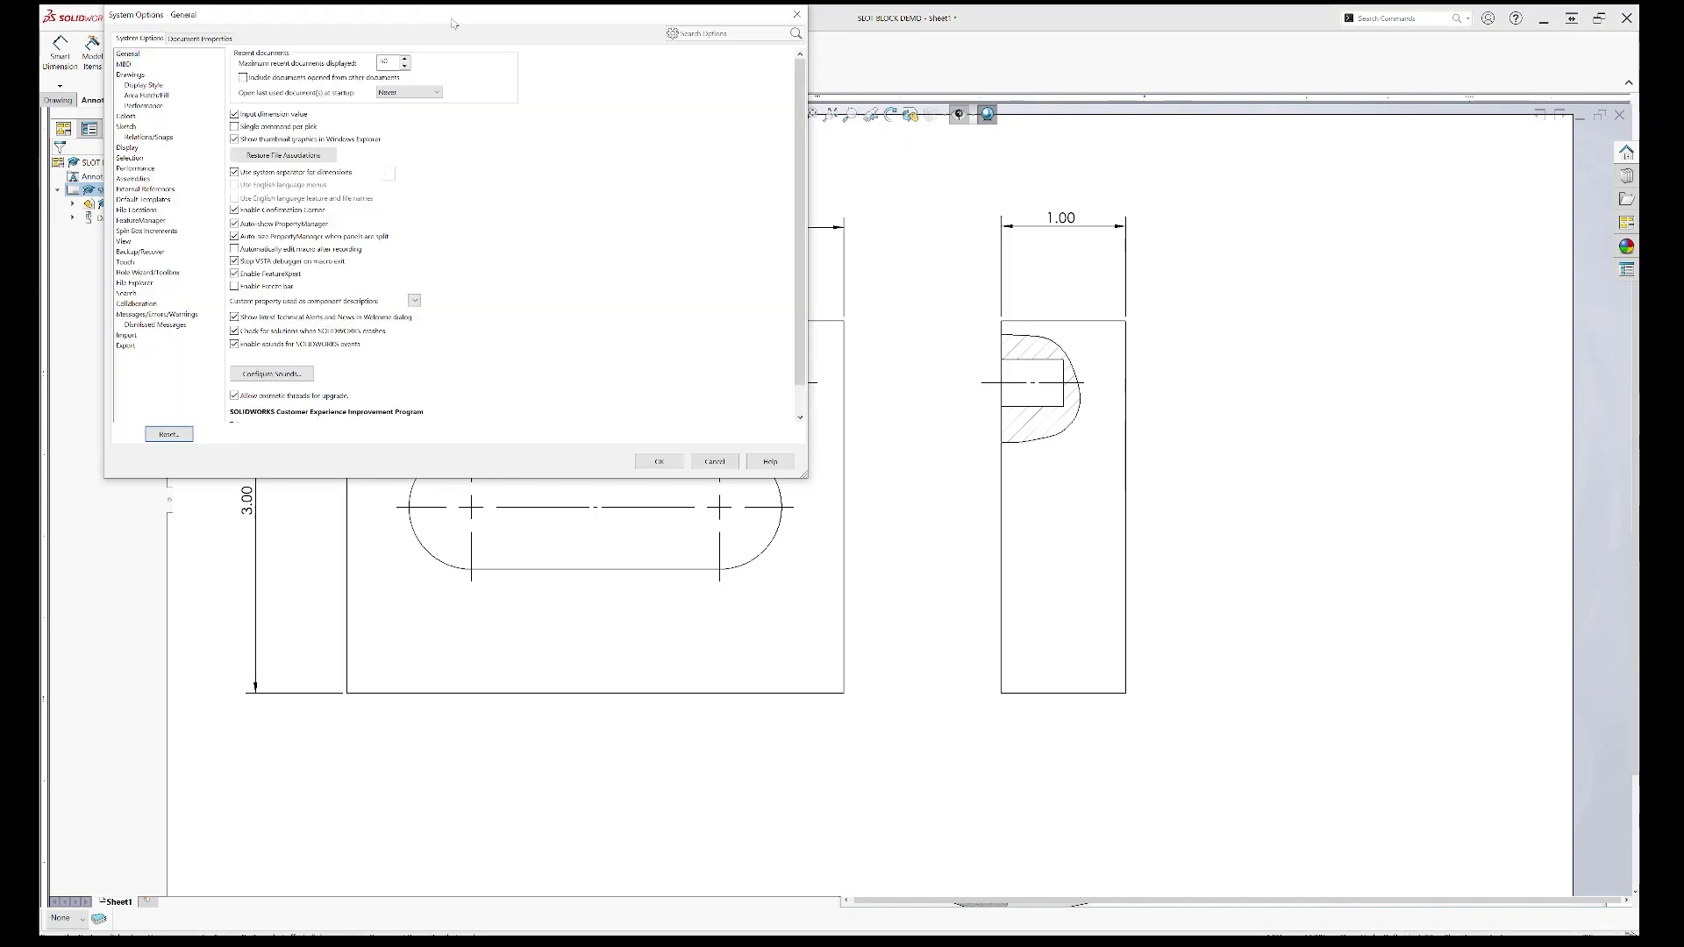
Step: Keep the modified ANSI overall drafting standard and go to its Dimensions settings page
left_click(196, 38)
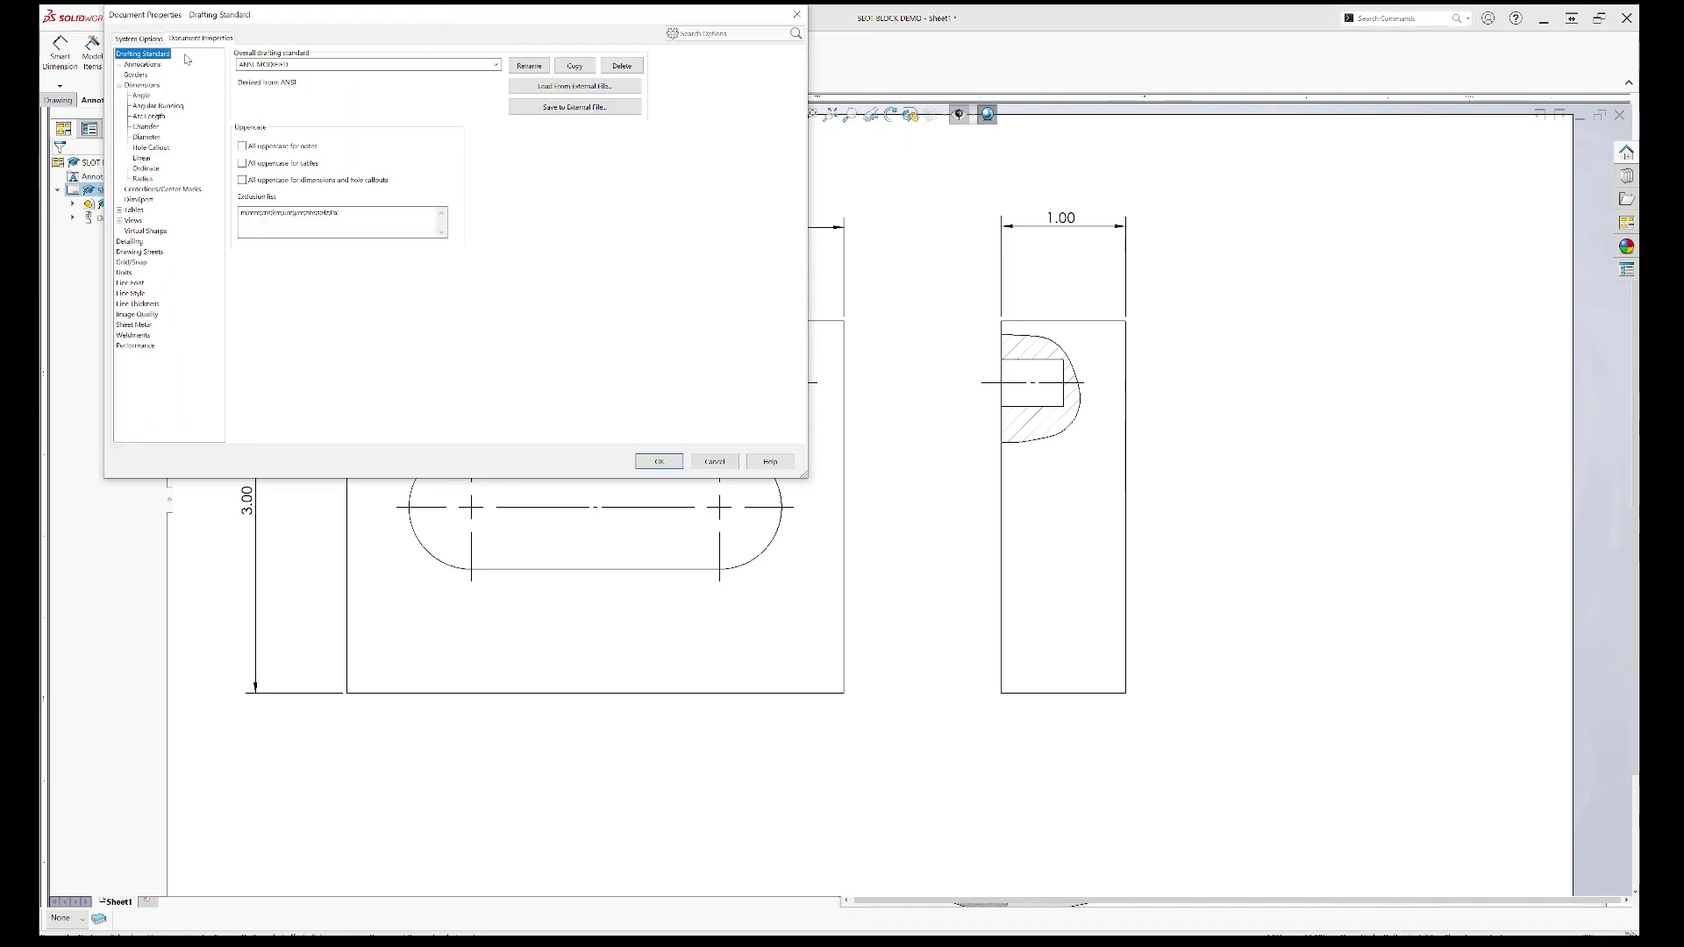
left_click(496, 65)
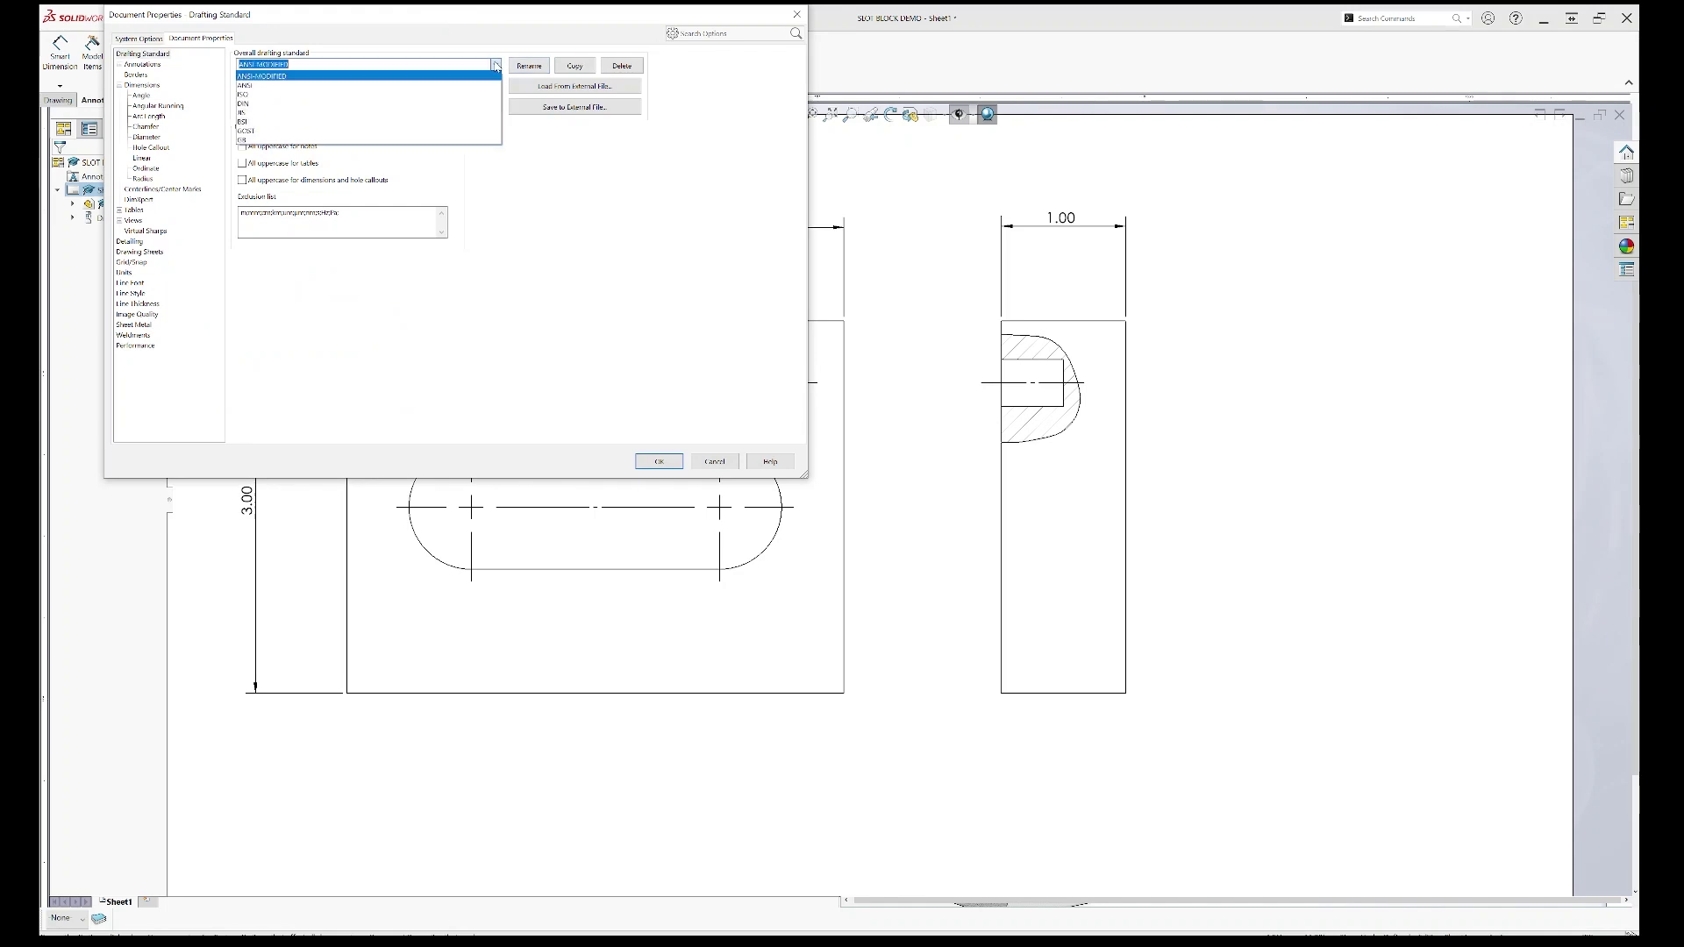
left_click(390, 85)
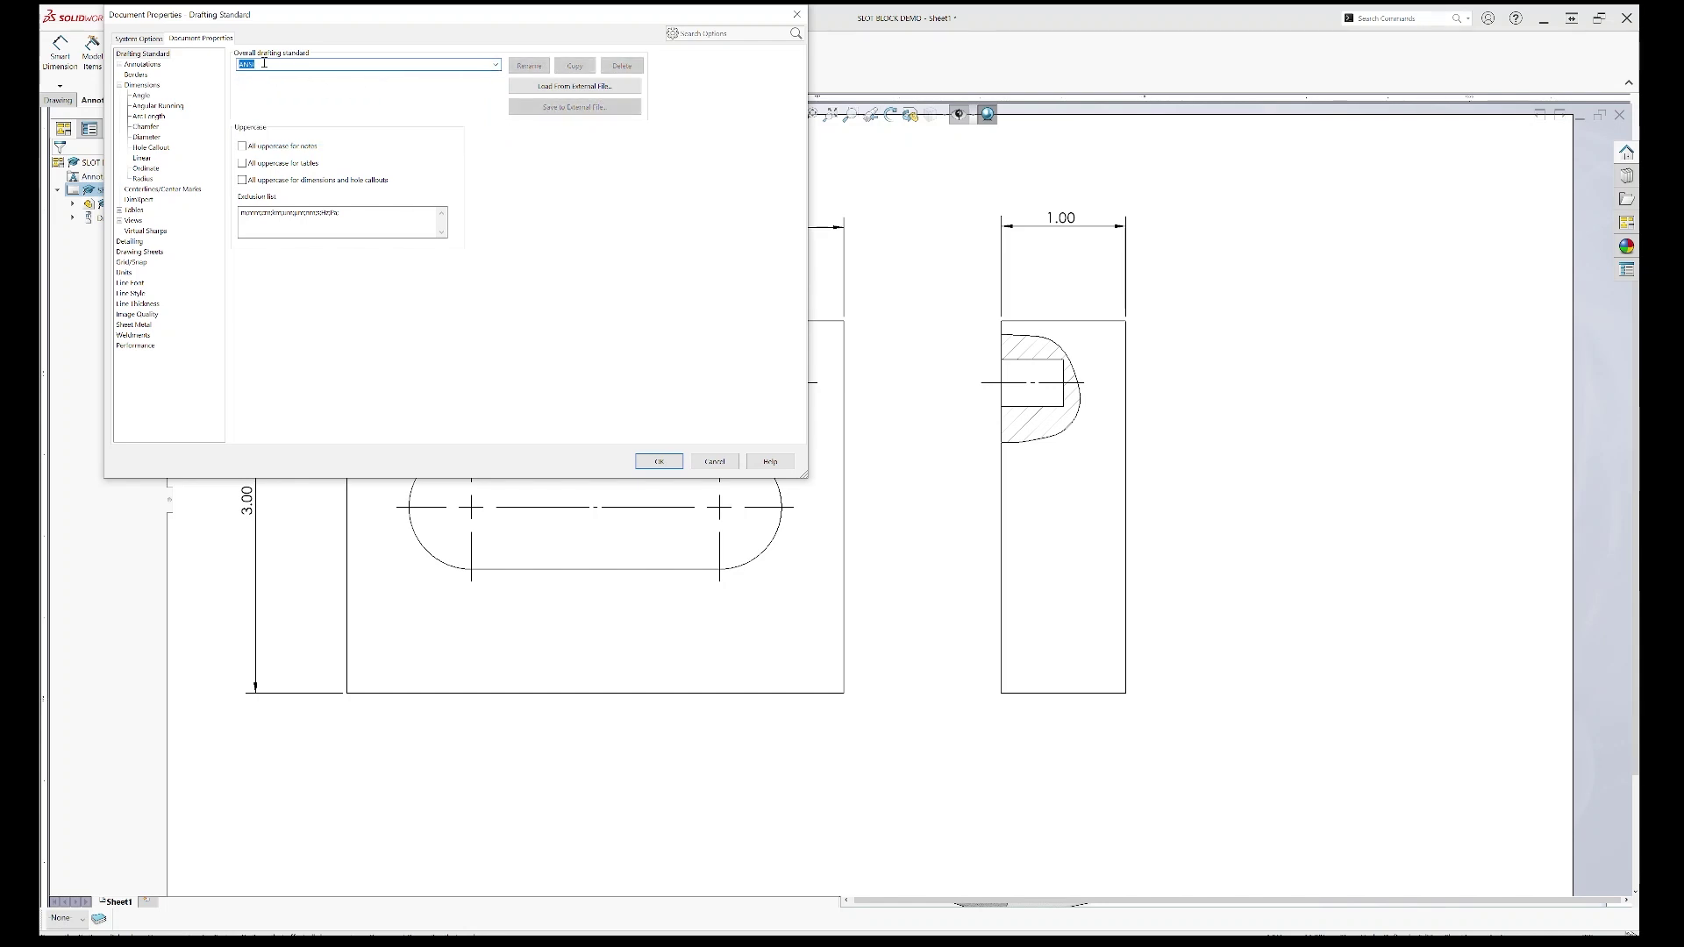
left_click(496, 68)
left_click(298, 75)
left_click(300, 65)
left_click_drag(300, 66, 261, 67)
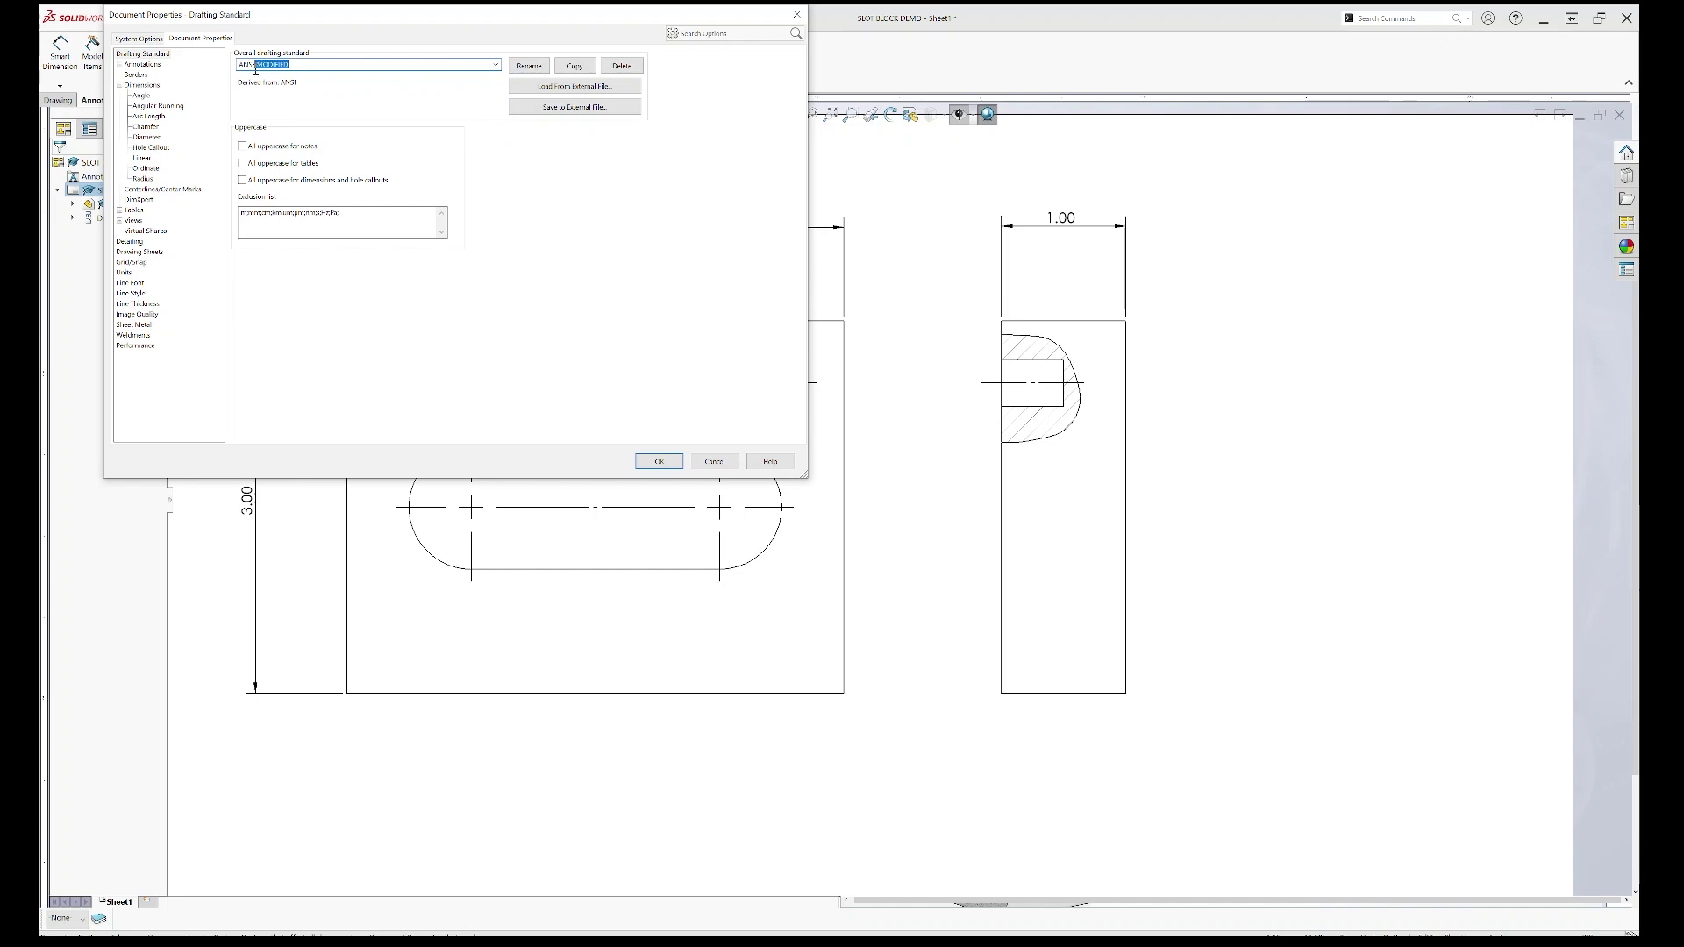
left_click(316, 63)
left_click(496, 65)
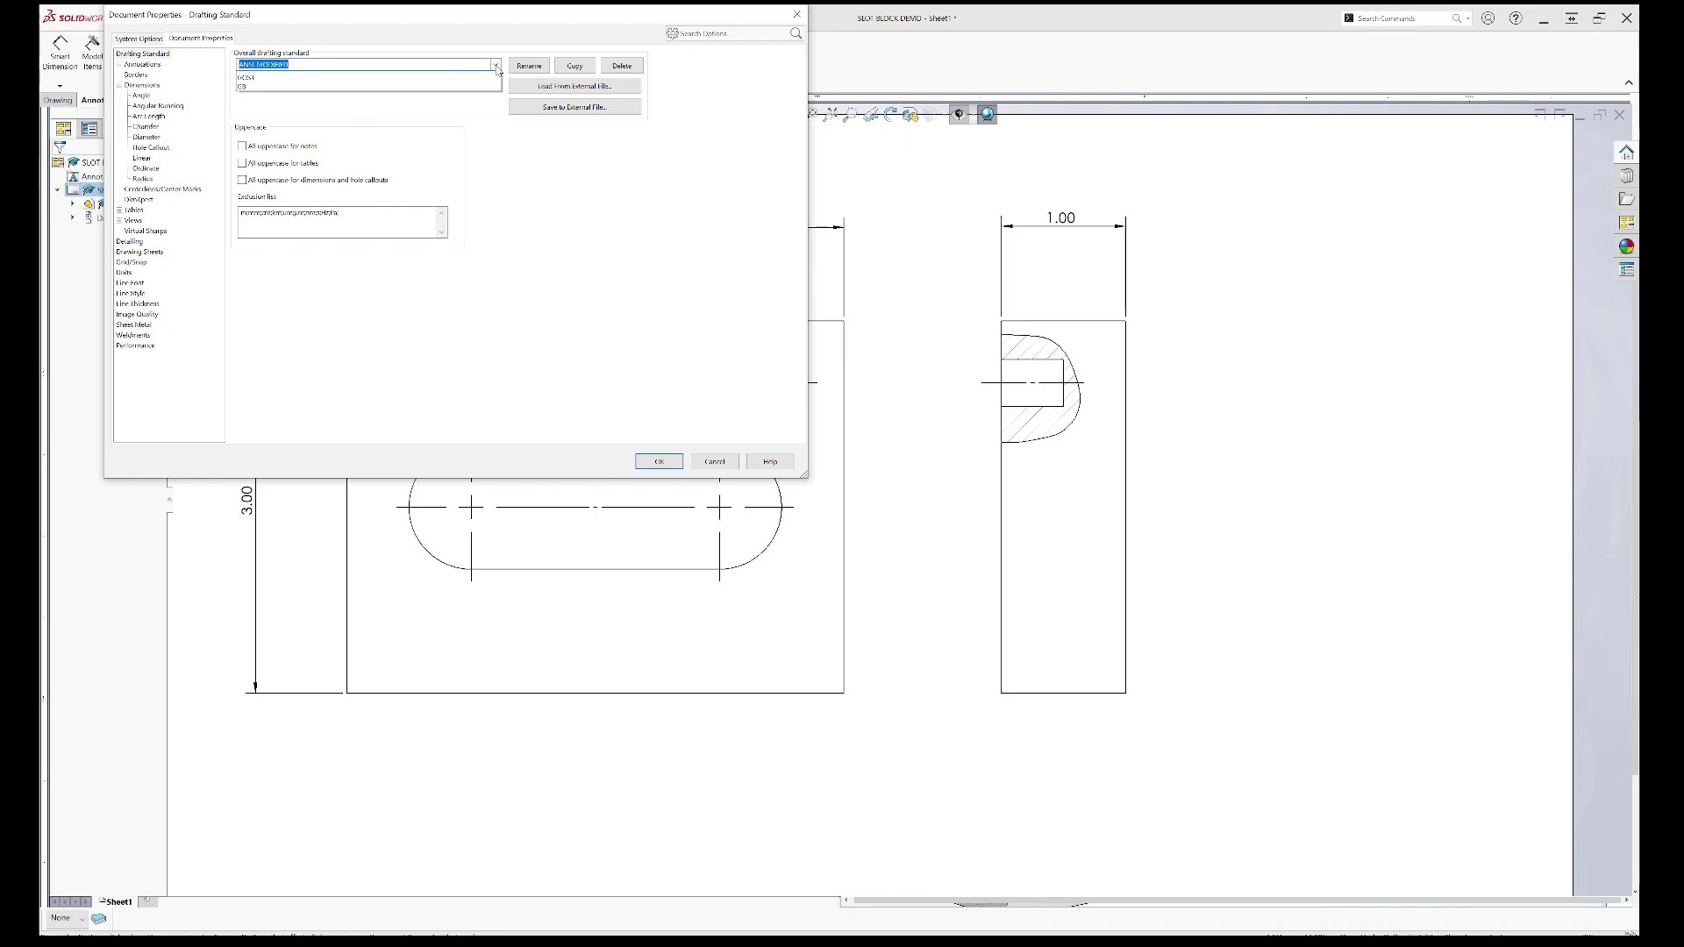
left_click(386, 86)
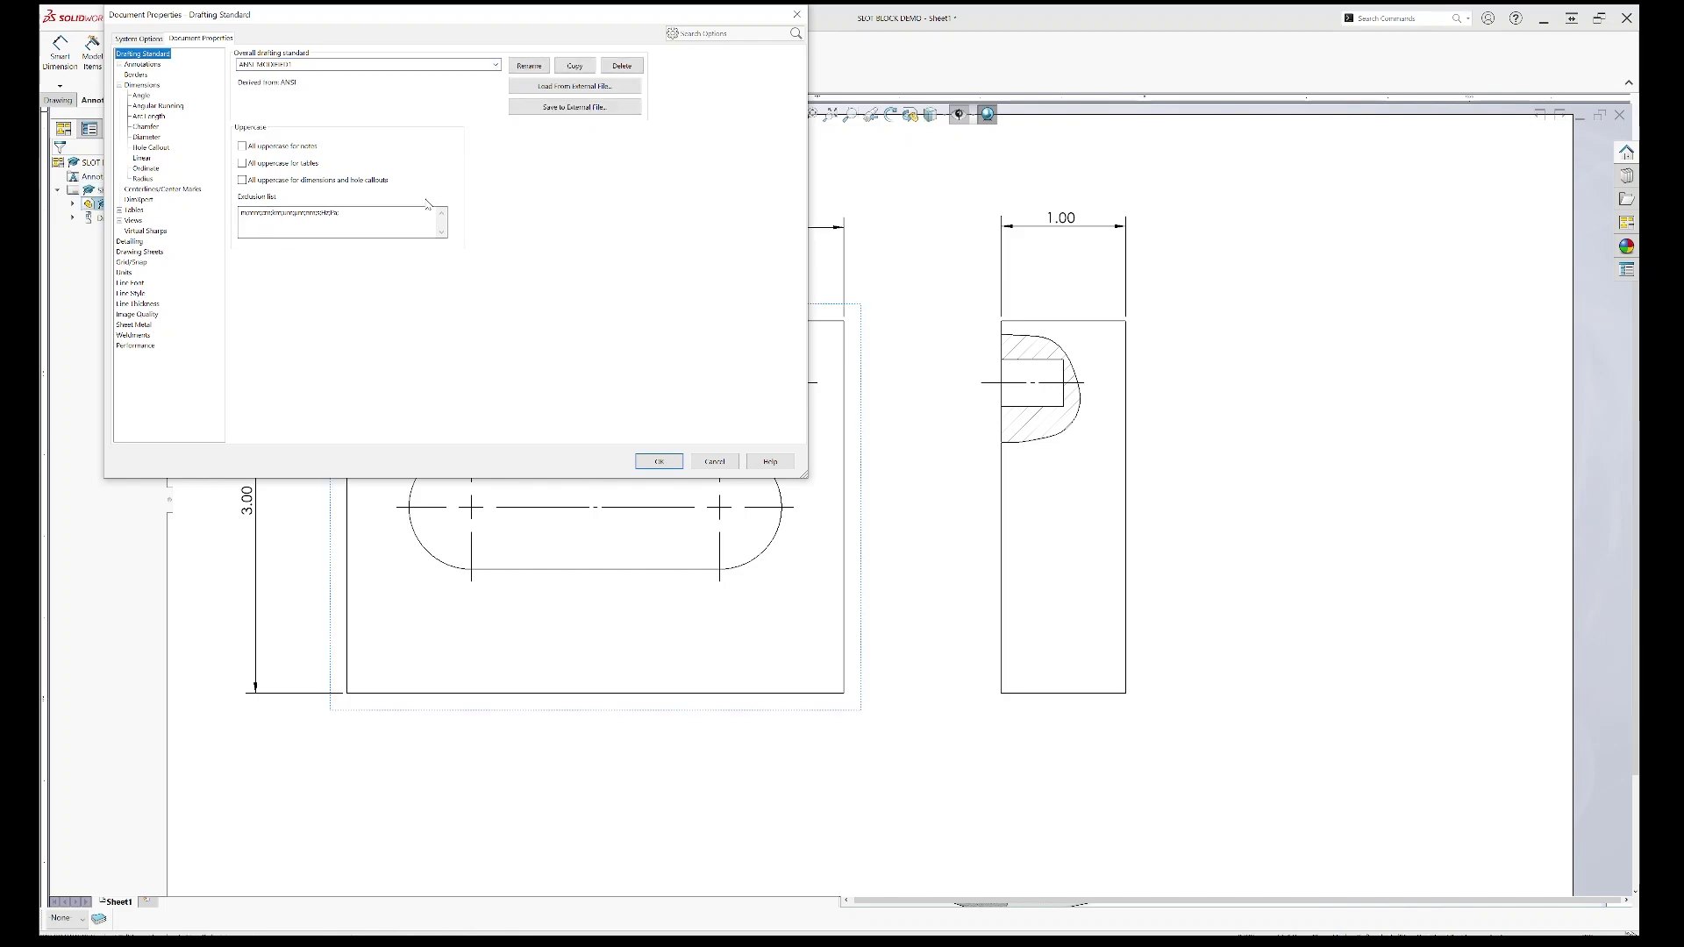
left_click(138, 86)
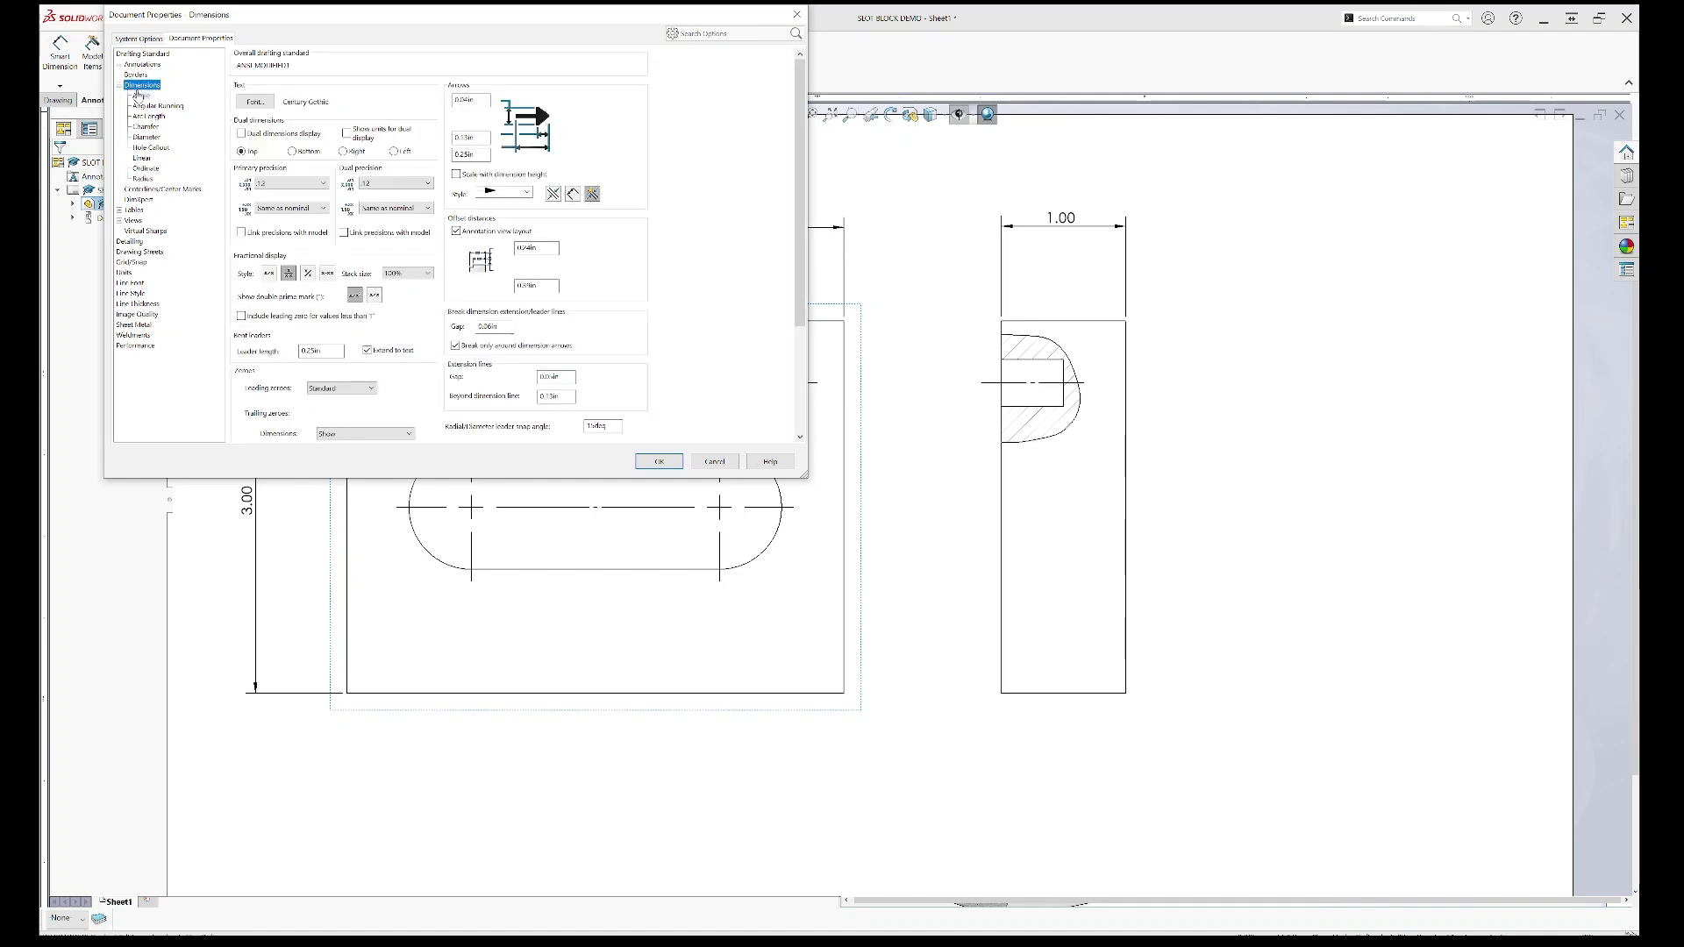
Step: Set the angle, arc length and chamfer dimension standards to ANSI, leaving angular running as ISO
left_click(139, 96)
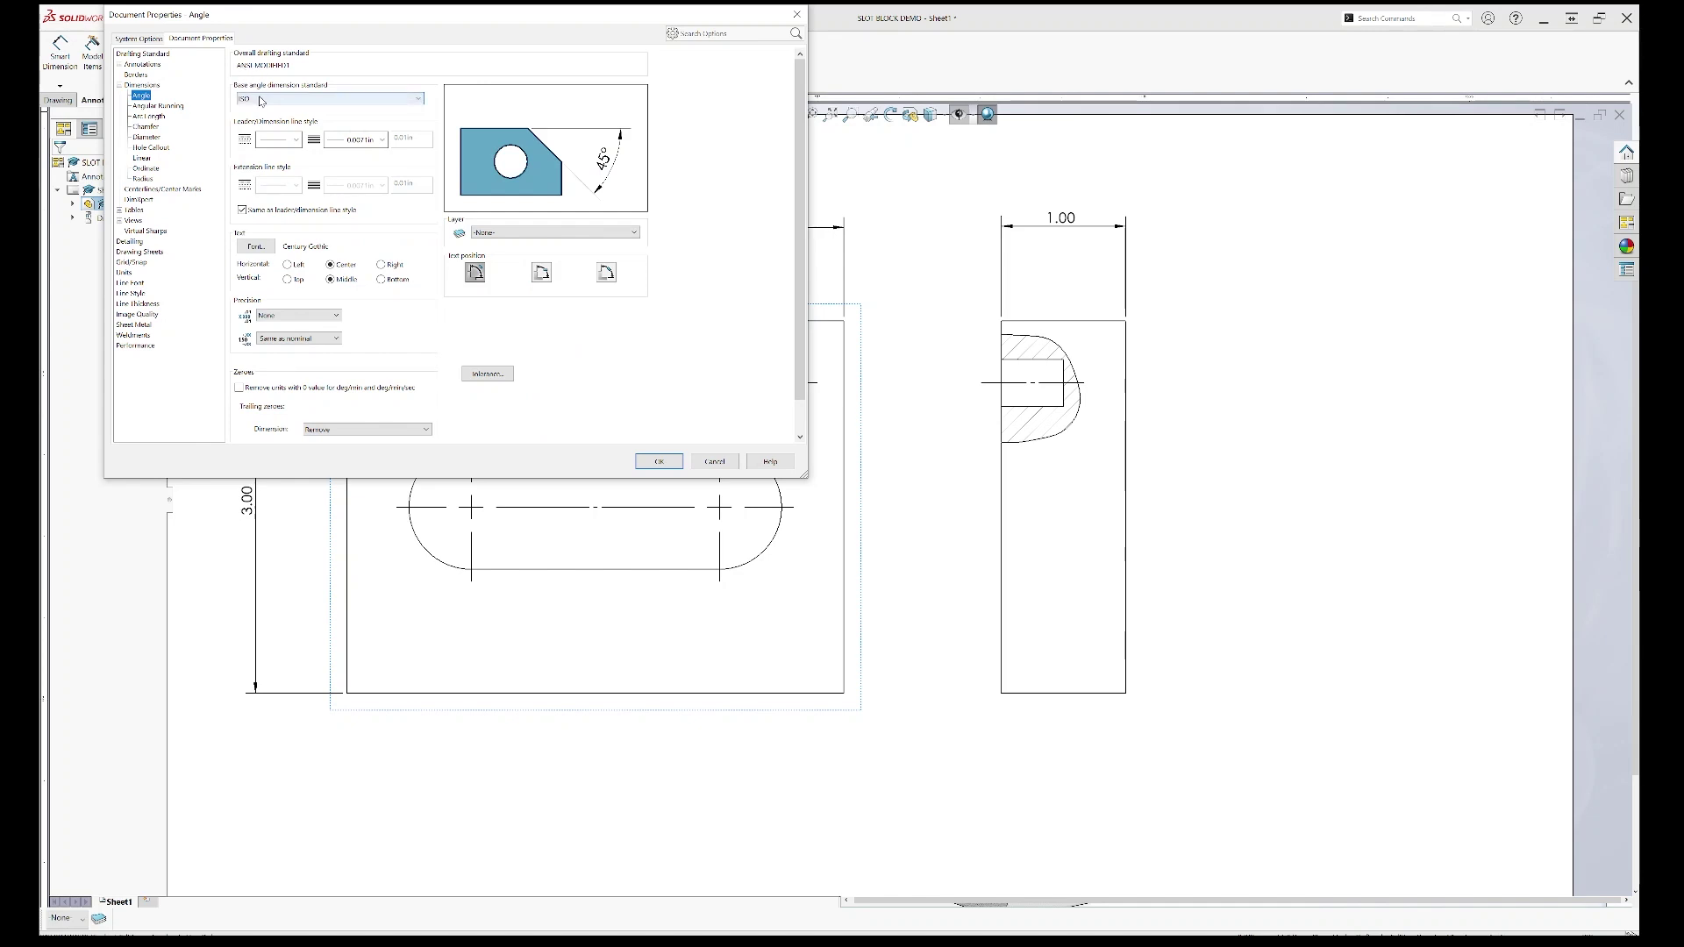
left_click(399, 100)
left_click(392, 112)
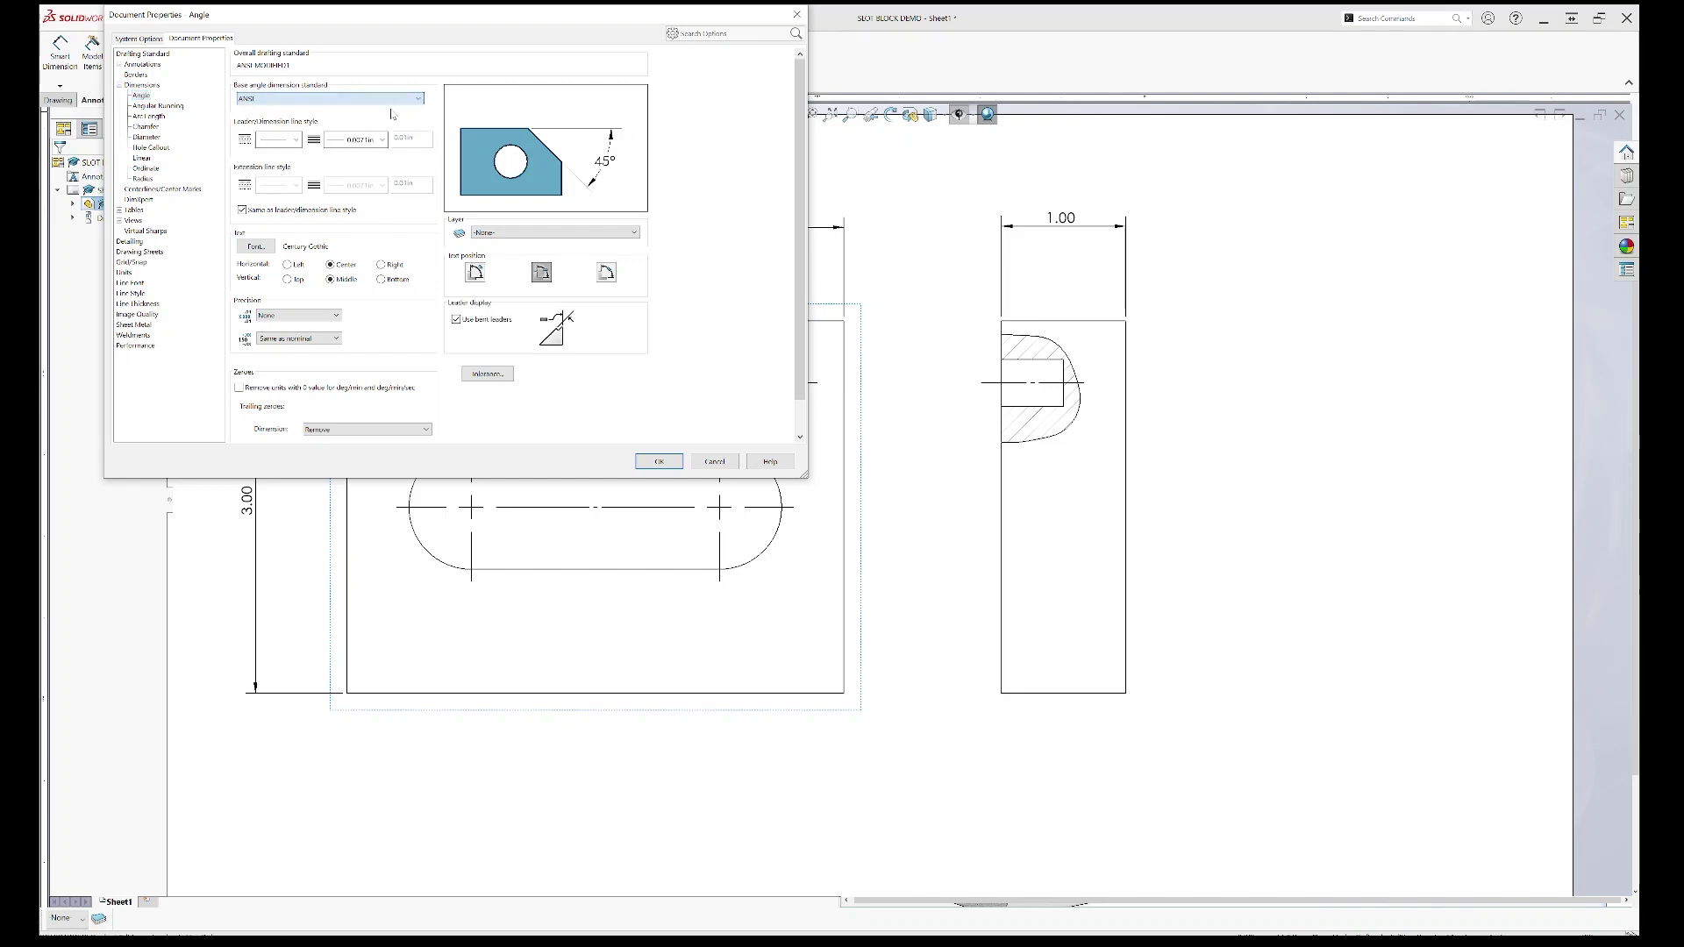
left_click(158, 106)
left_click(329, 100)
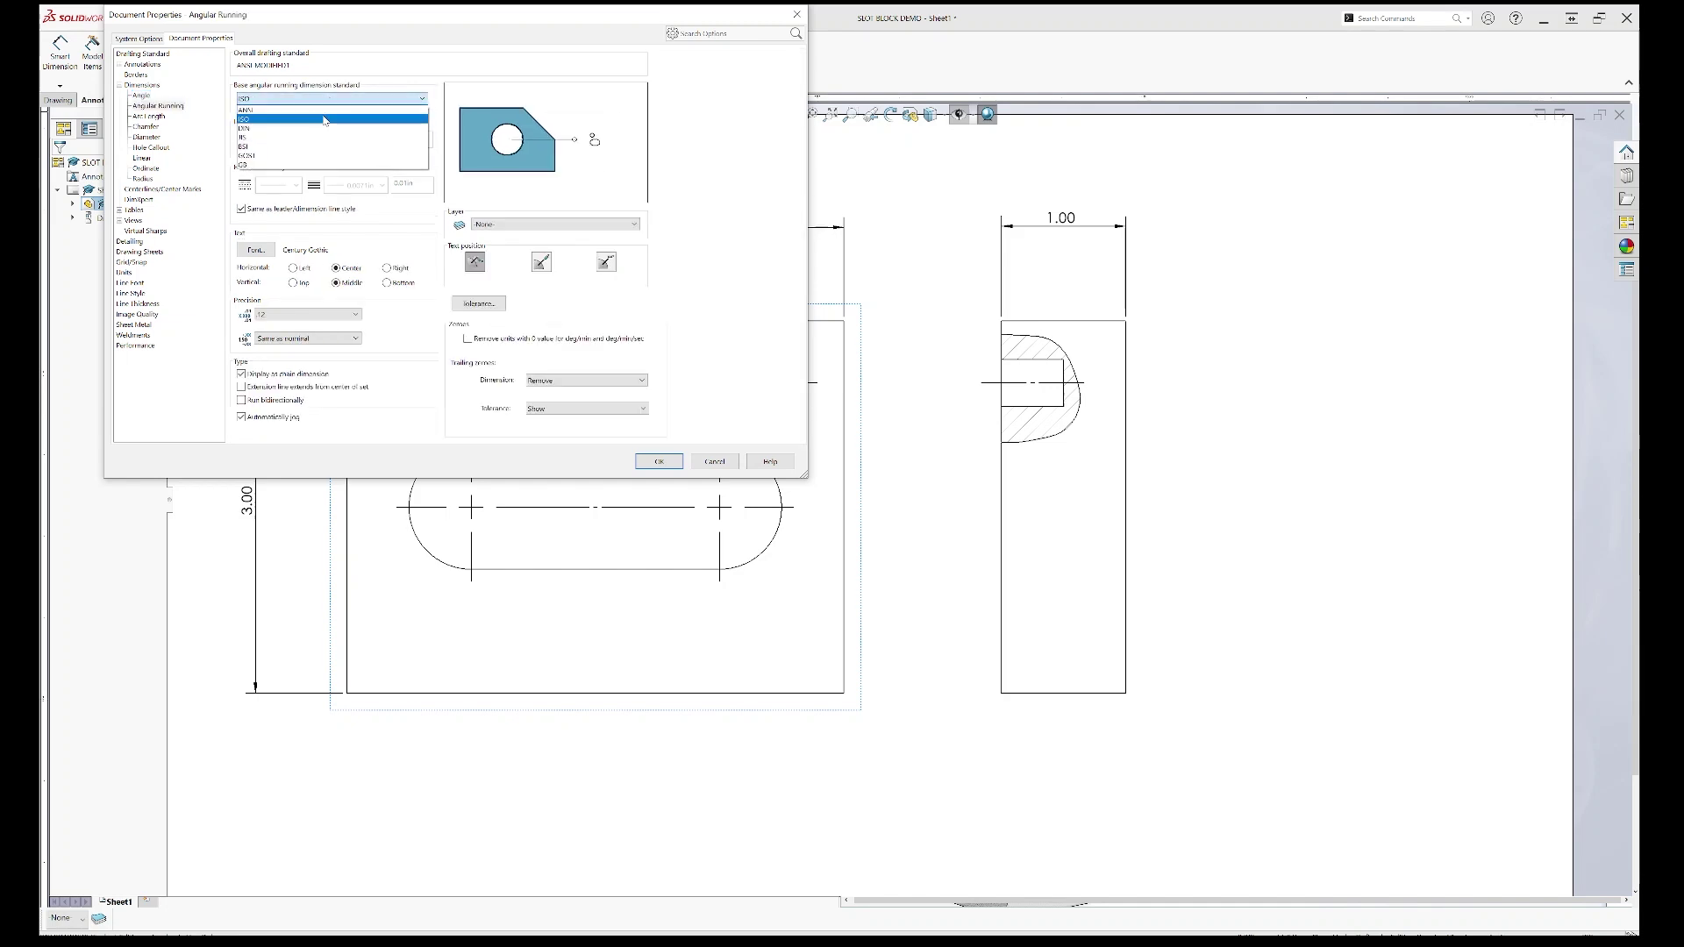
left_click(325, 119)
left_click(149, 115)
left_click(307, 98)
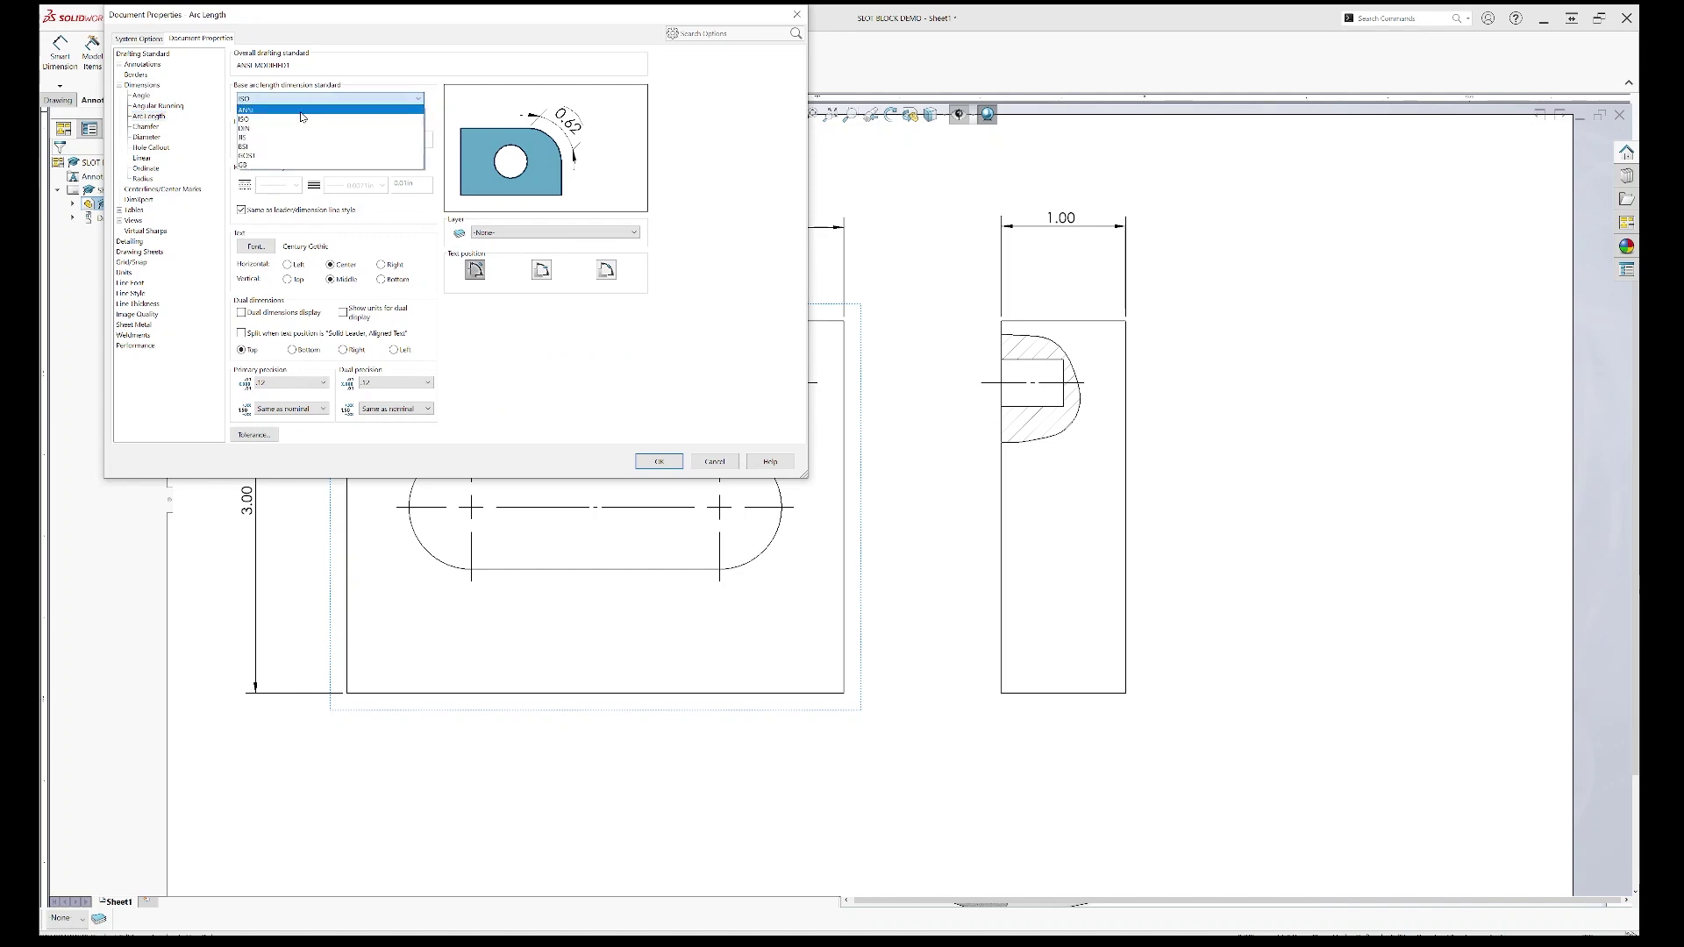
left_click(301, 112)
left_click(146, 127)
left_click(280, 98)
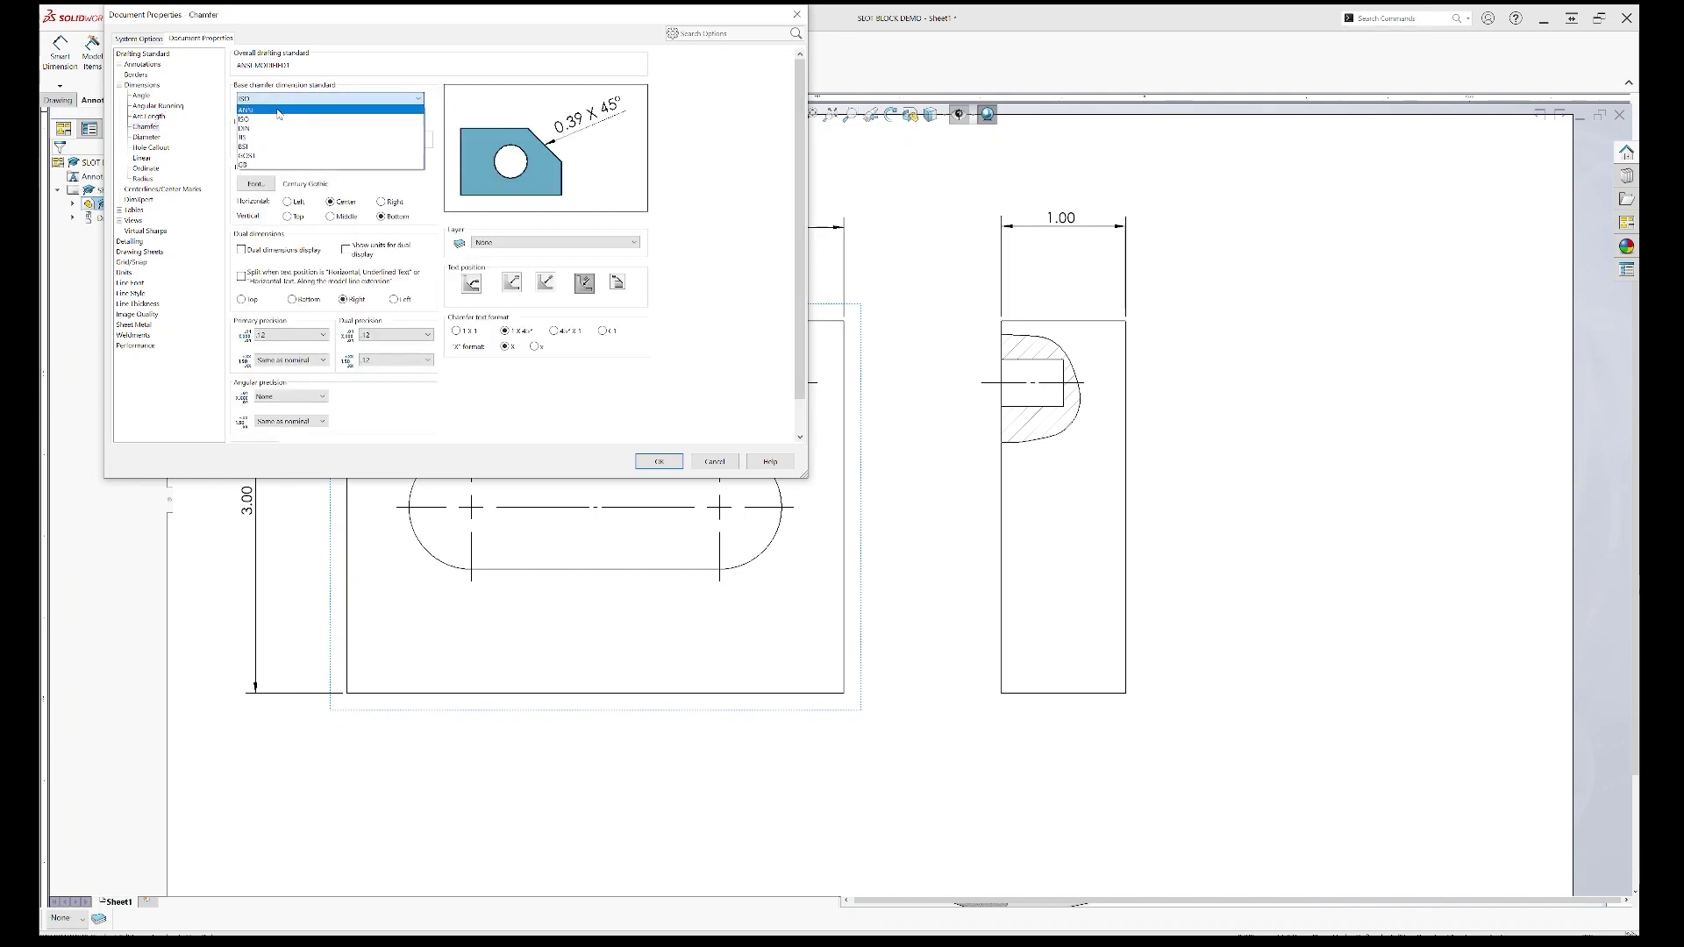
left_click(342, 110)
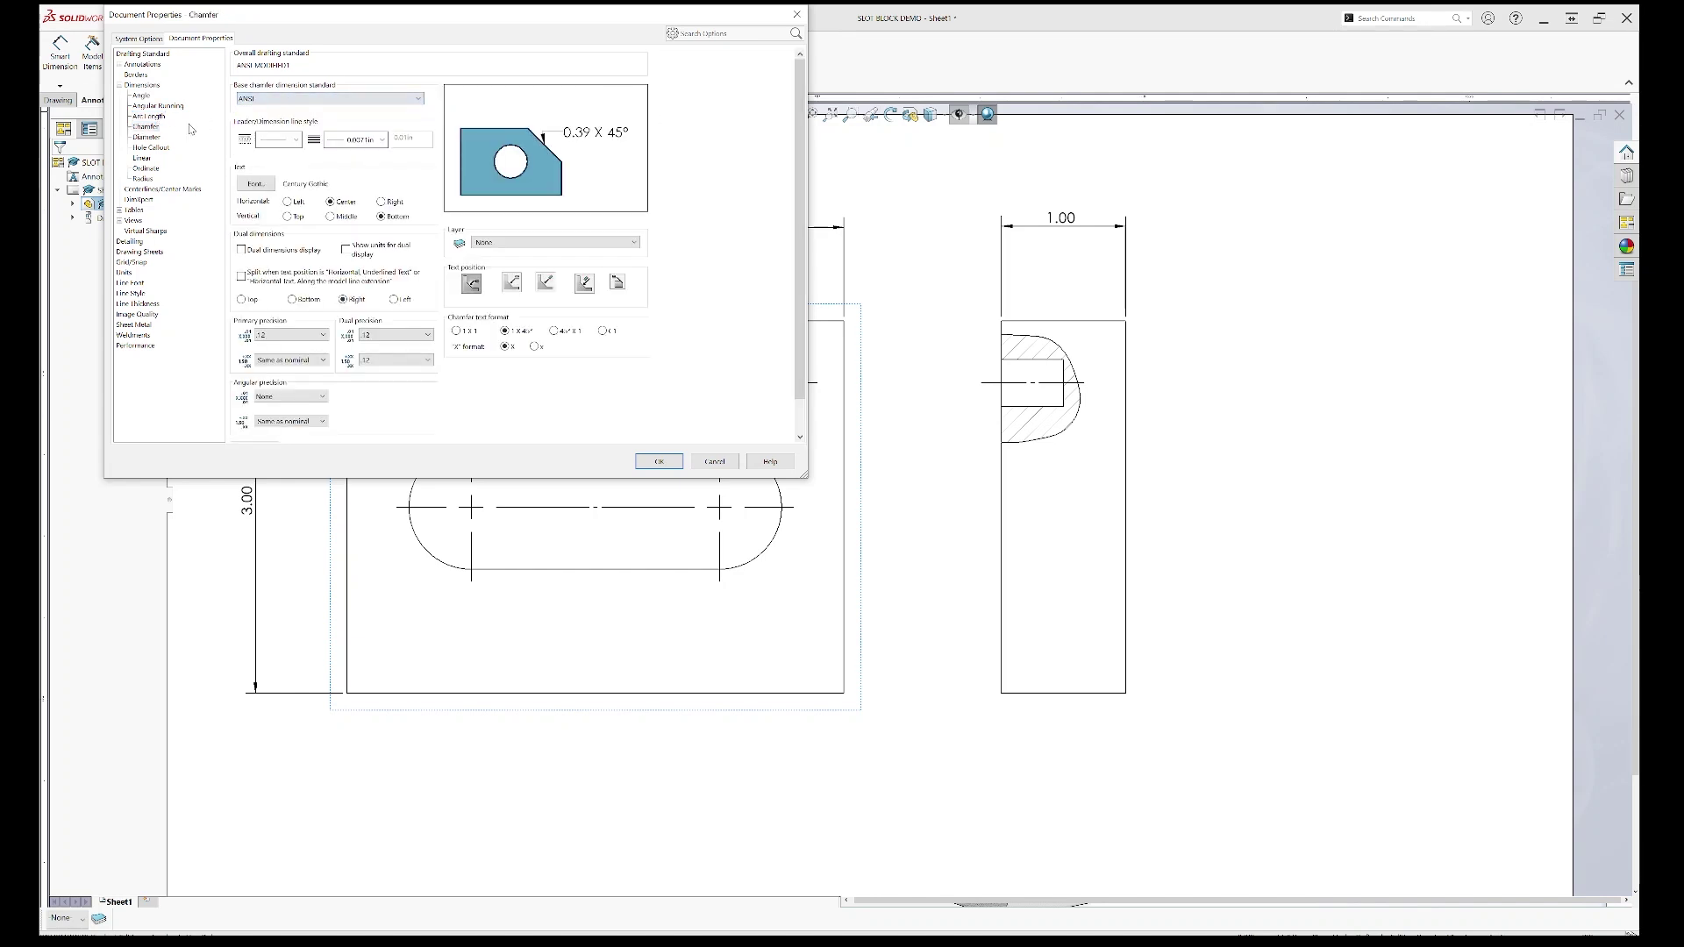
Step: Set the diameter and hole callout dimension standards to ANSI
left_click(145, 137)
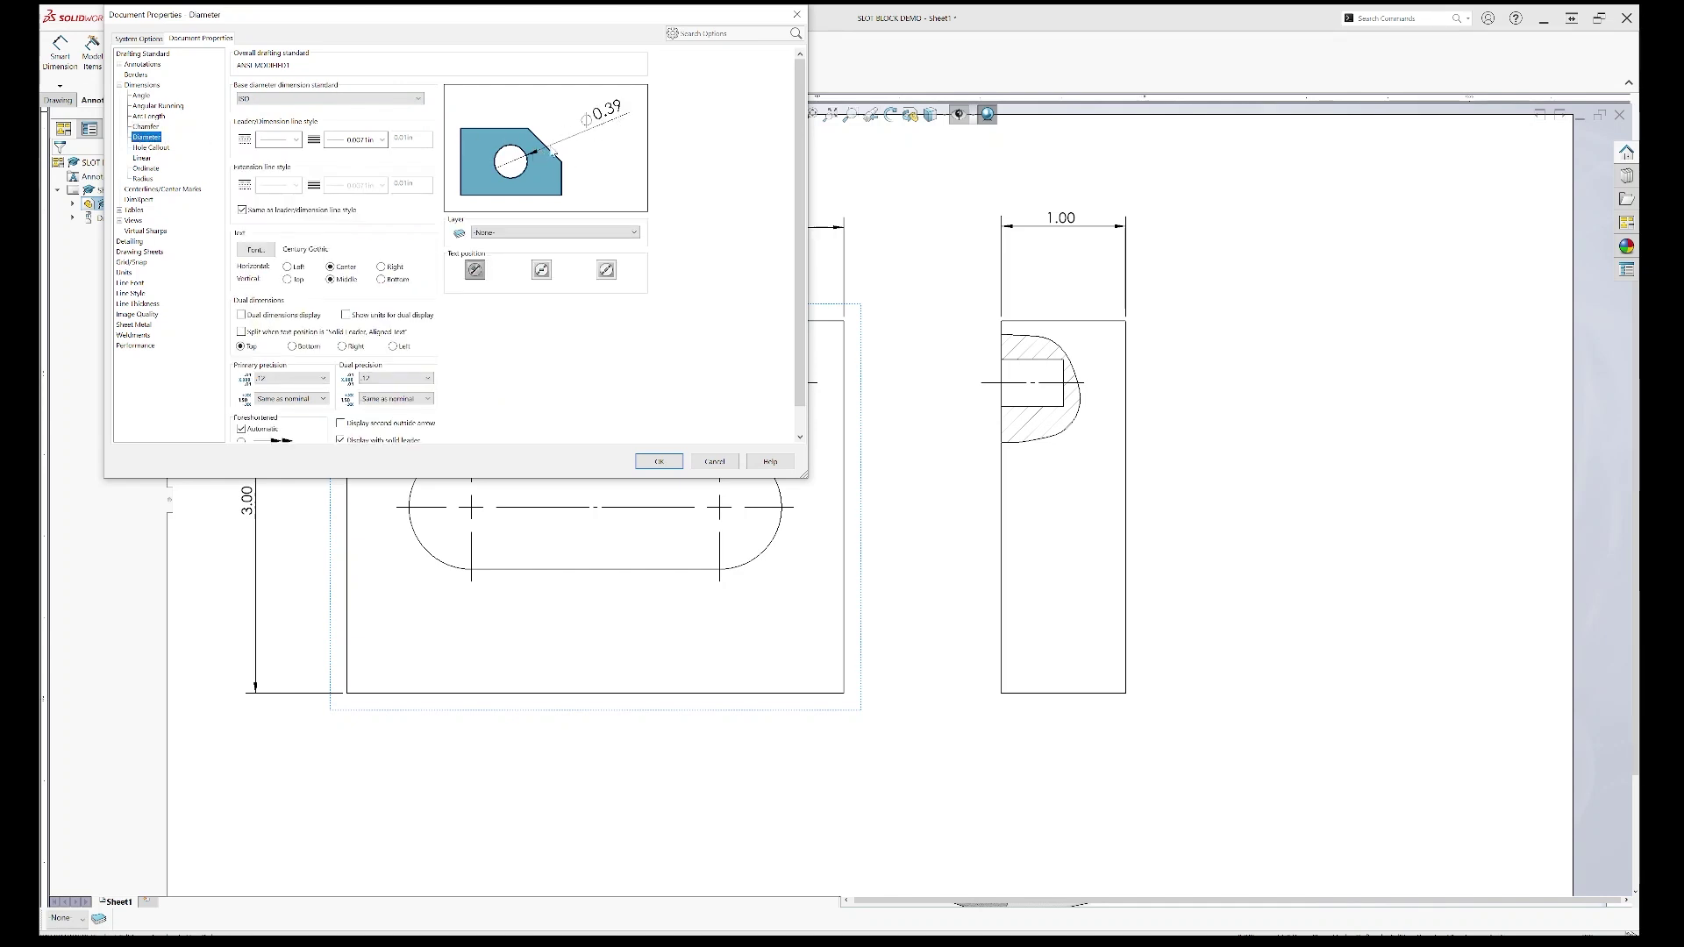
left_click(391, 99)
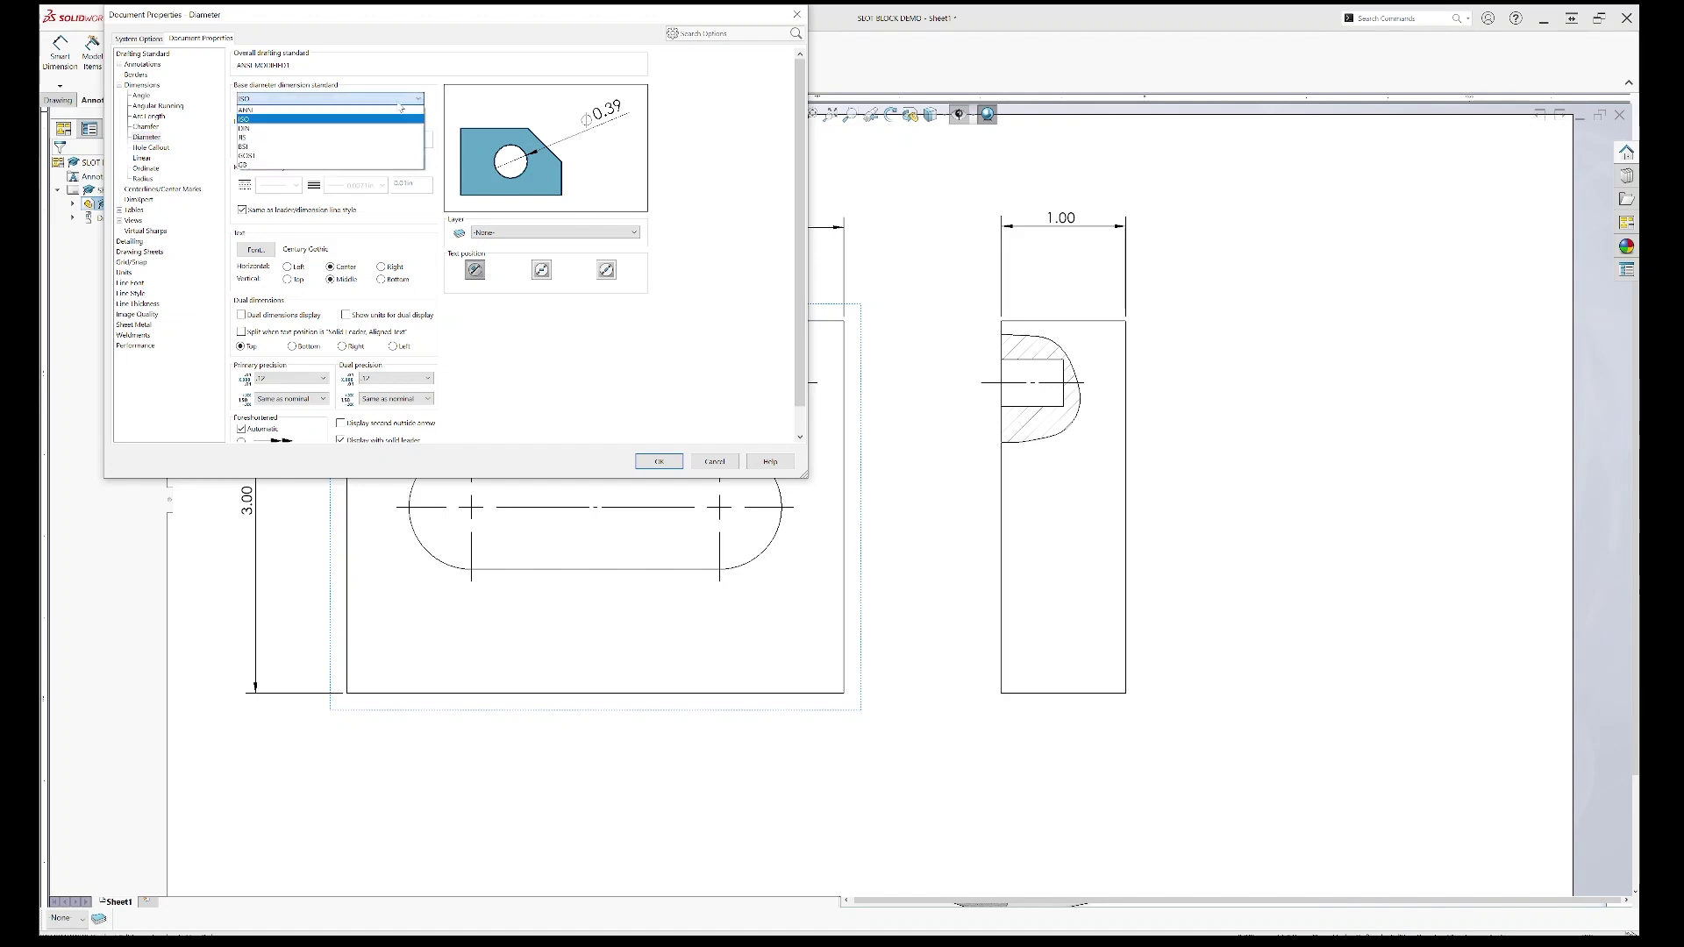
left_click(312, 111)
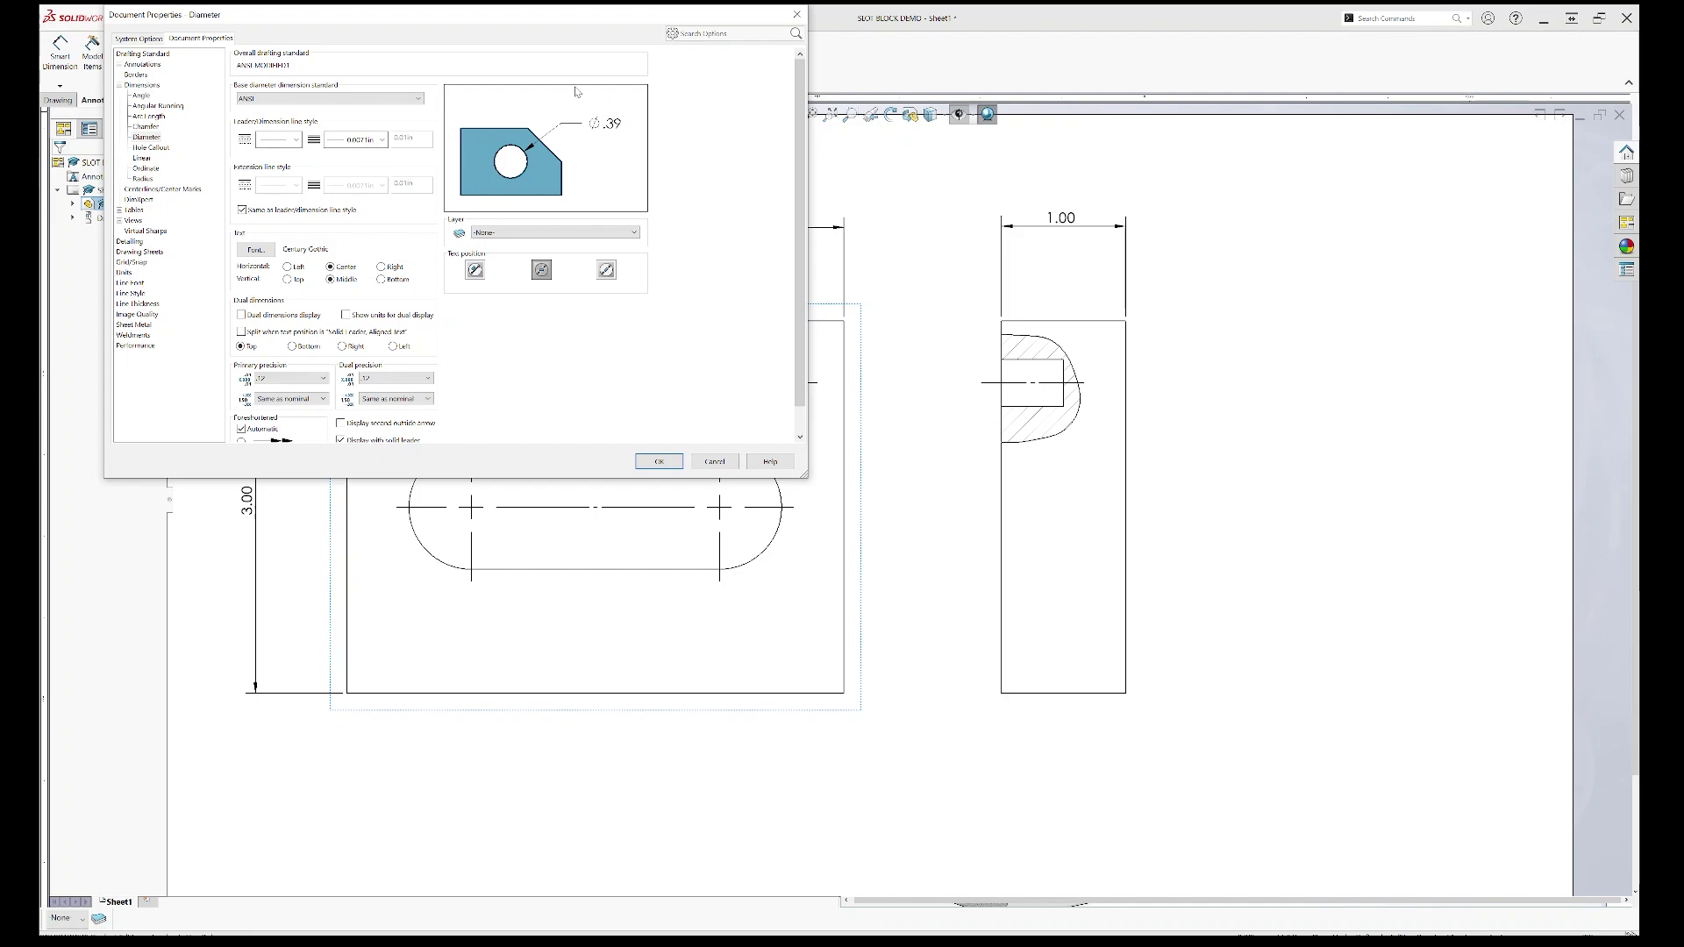
left_click(151, 147)
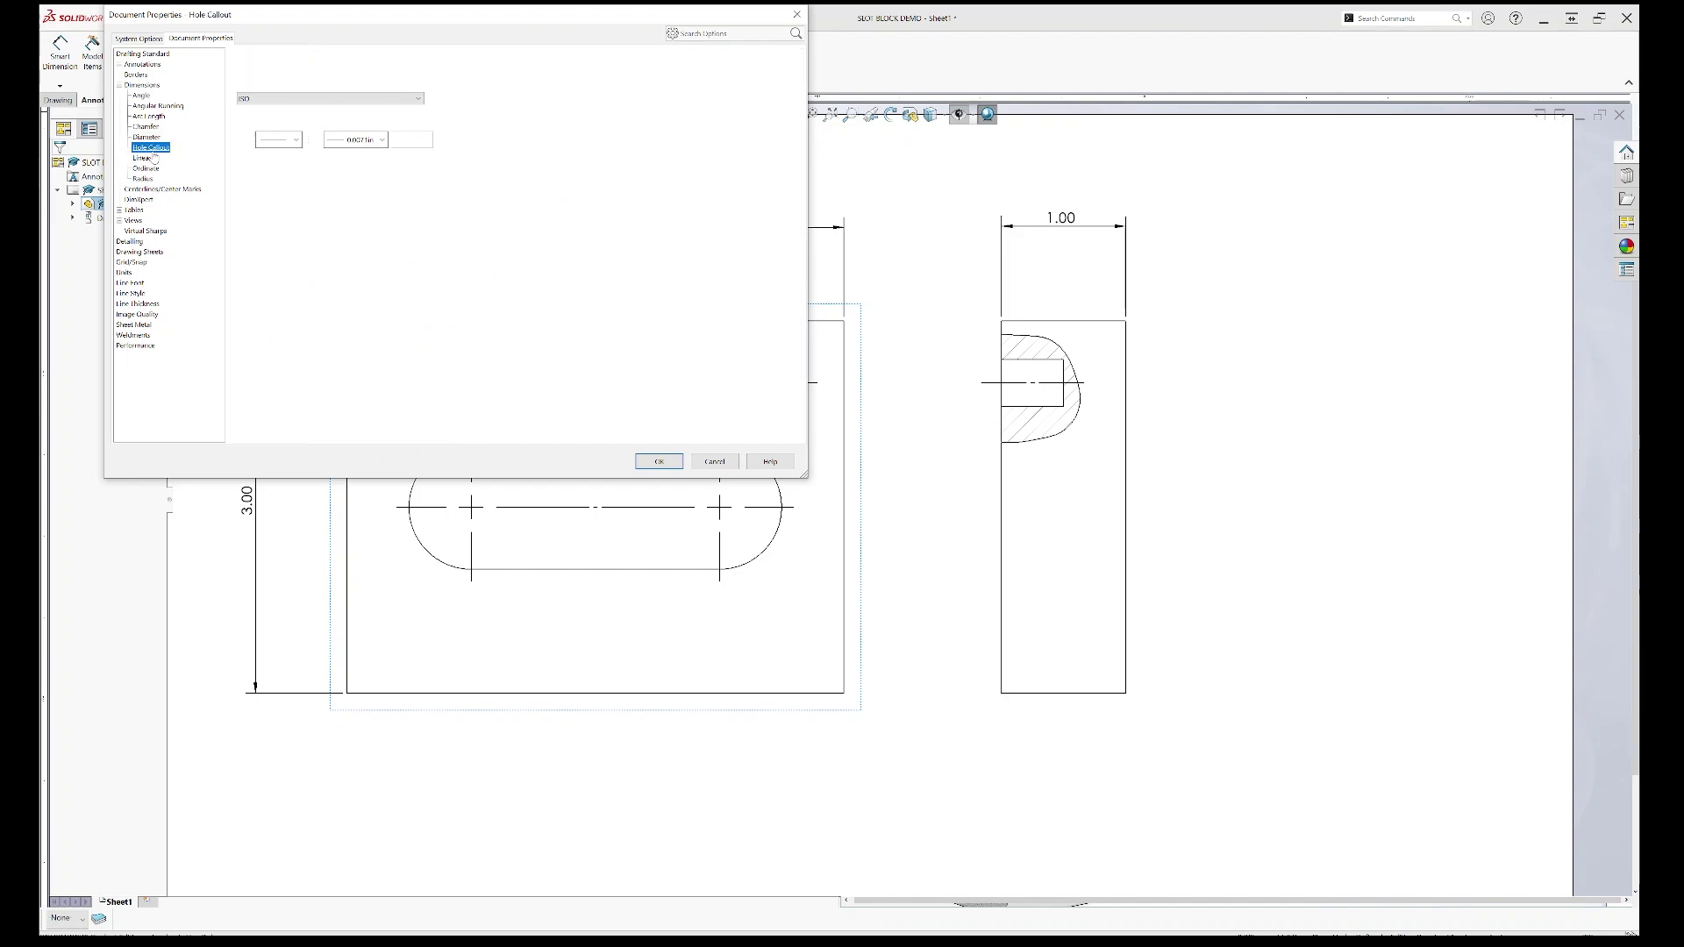
left_click(299, 98)
left_click(296, 119)
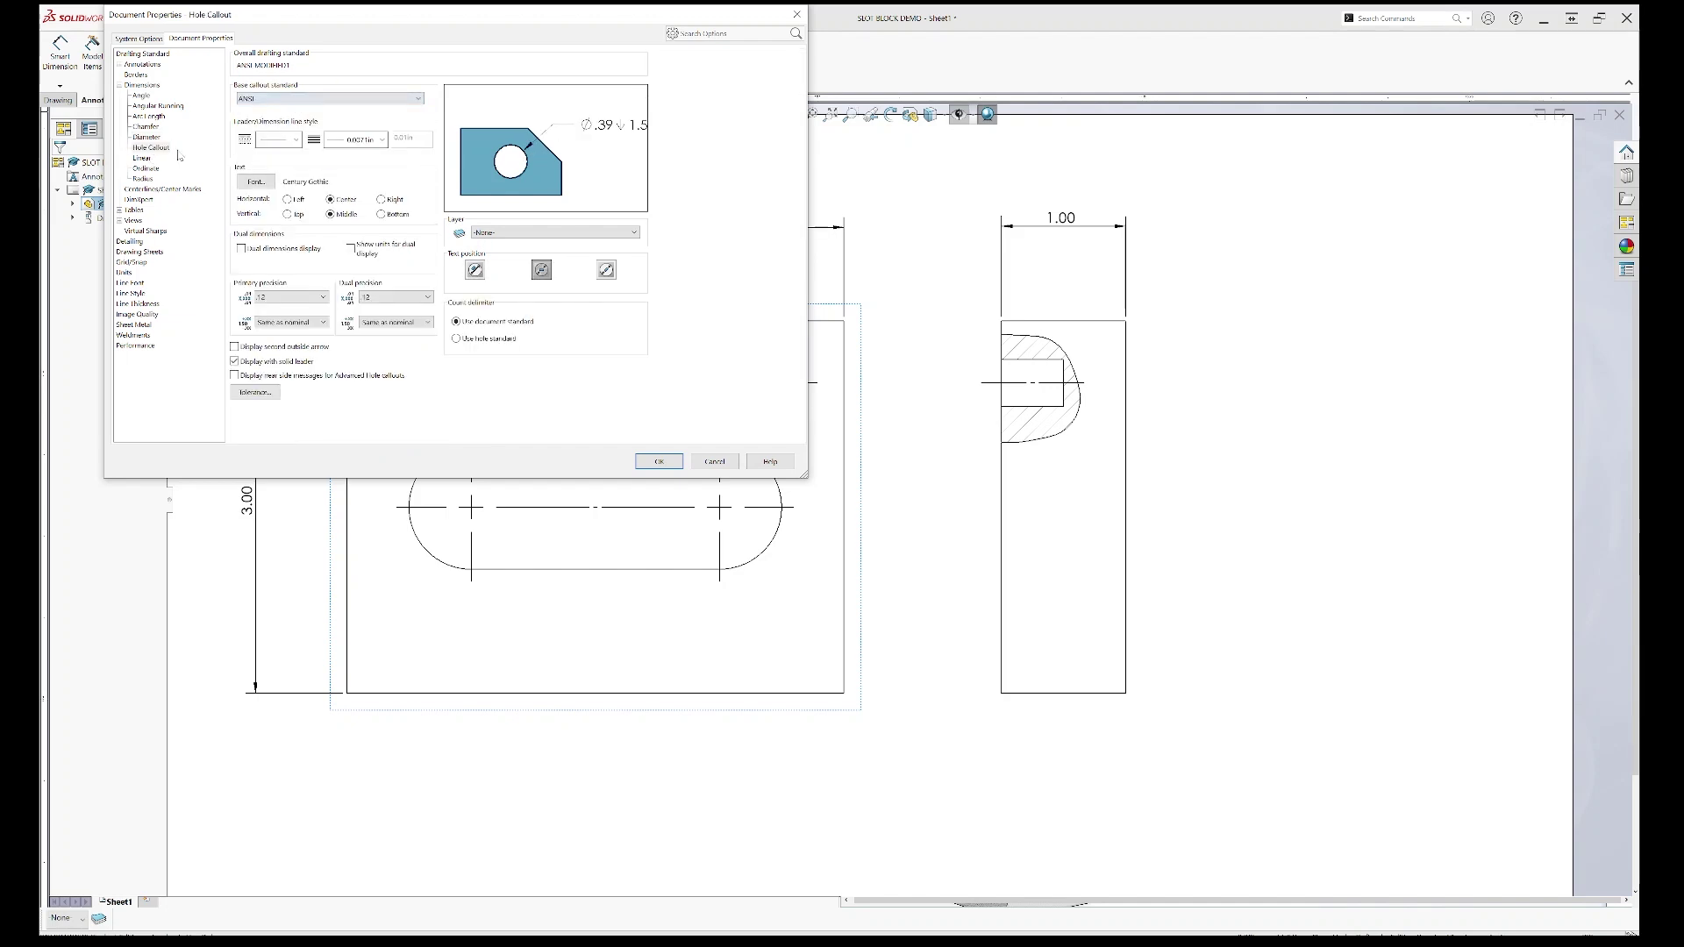
Step: Set the linear, ordinate and radius dimension standards to ANSI and close Document Properties
left_click(141, 158)
left_click(269, 99)
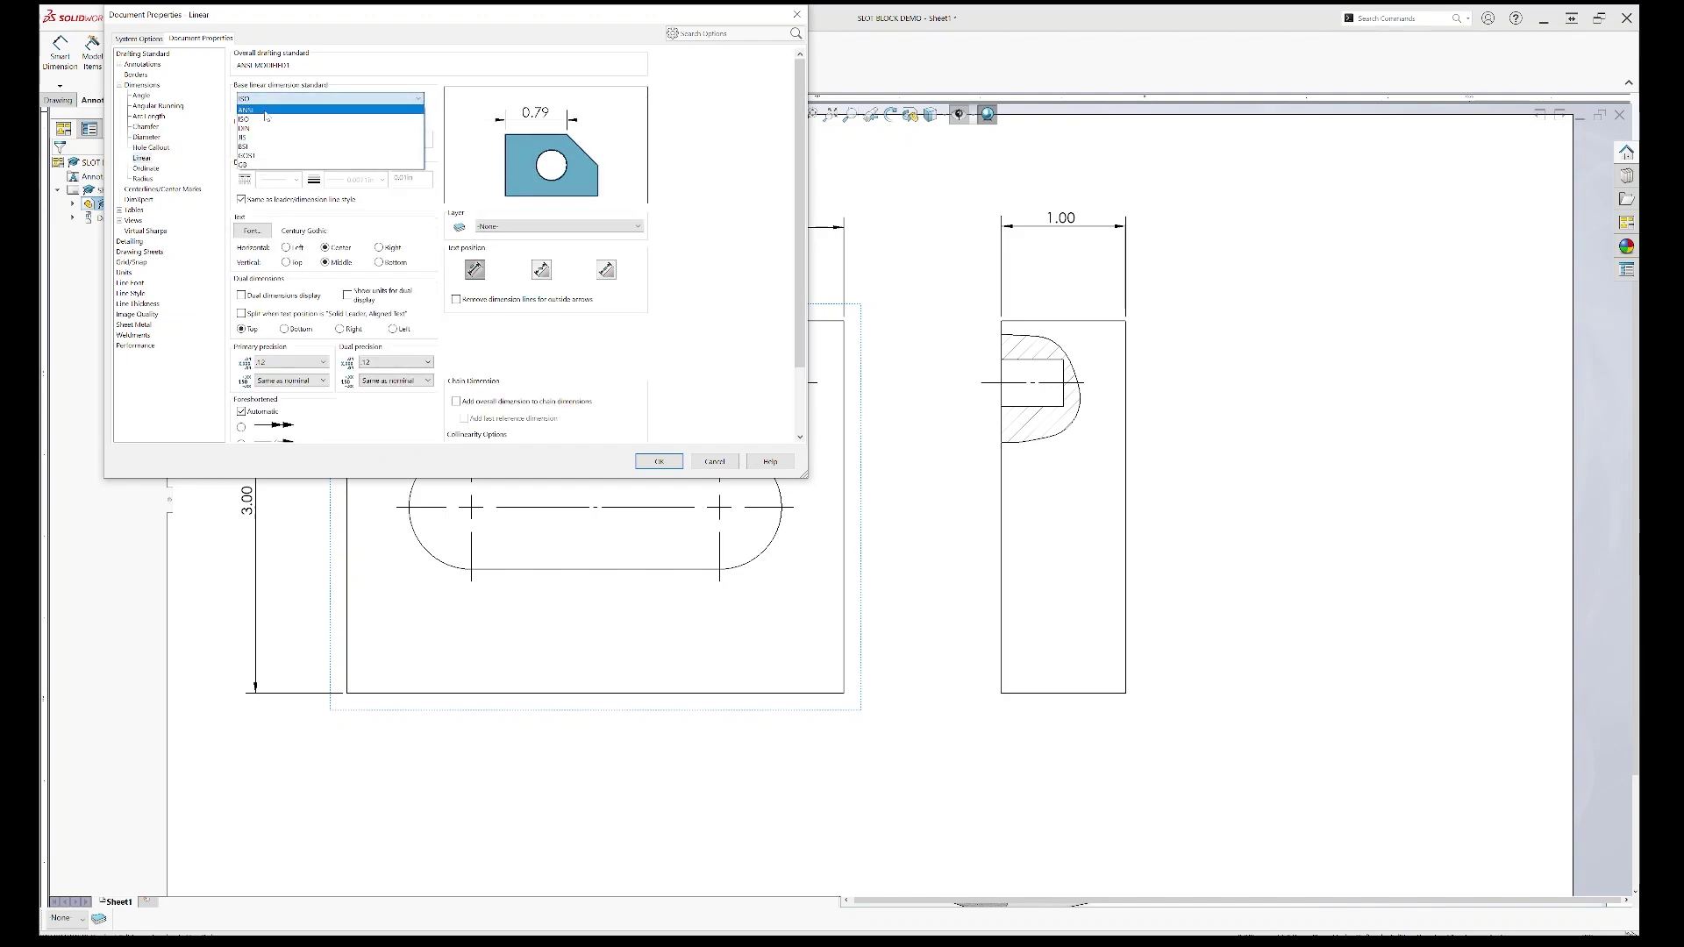
left_click(267, 111)
key("Down")
left_click(272, 99)
left_click(270, 110)
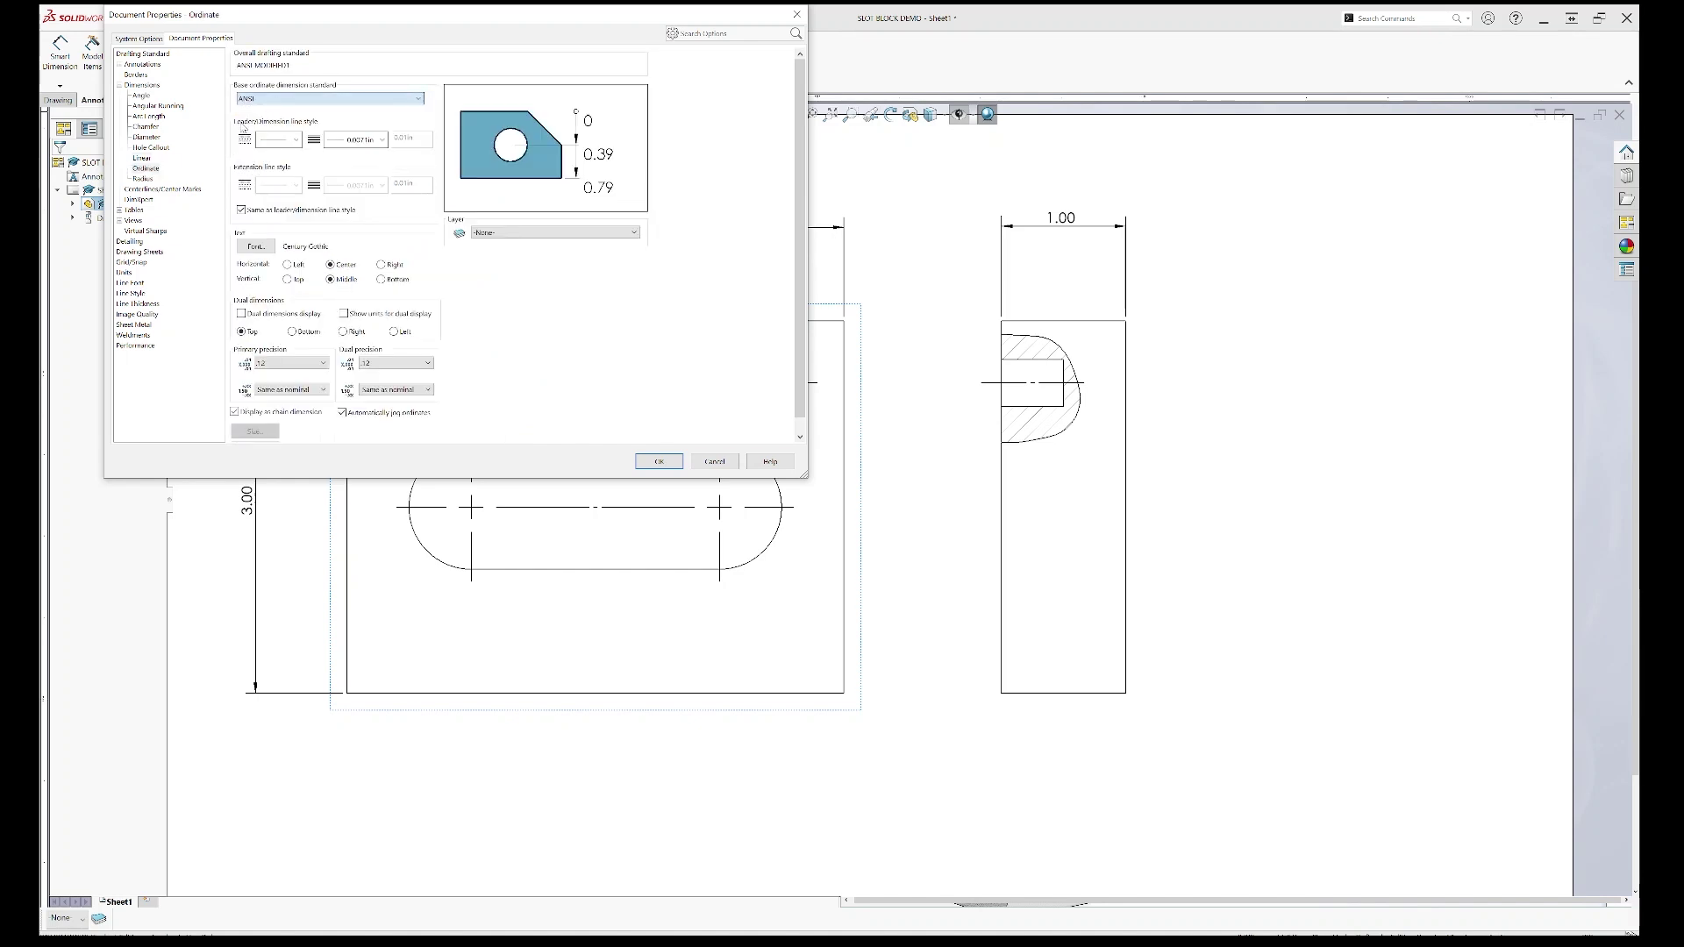
left_click(143, 178)
left_click(306, 99)
left_click(305, 112)
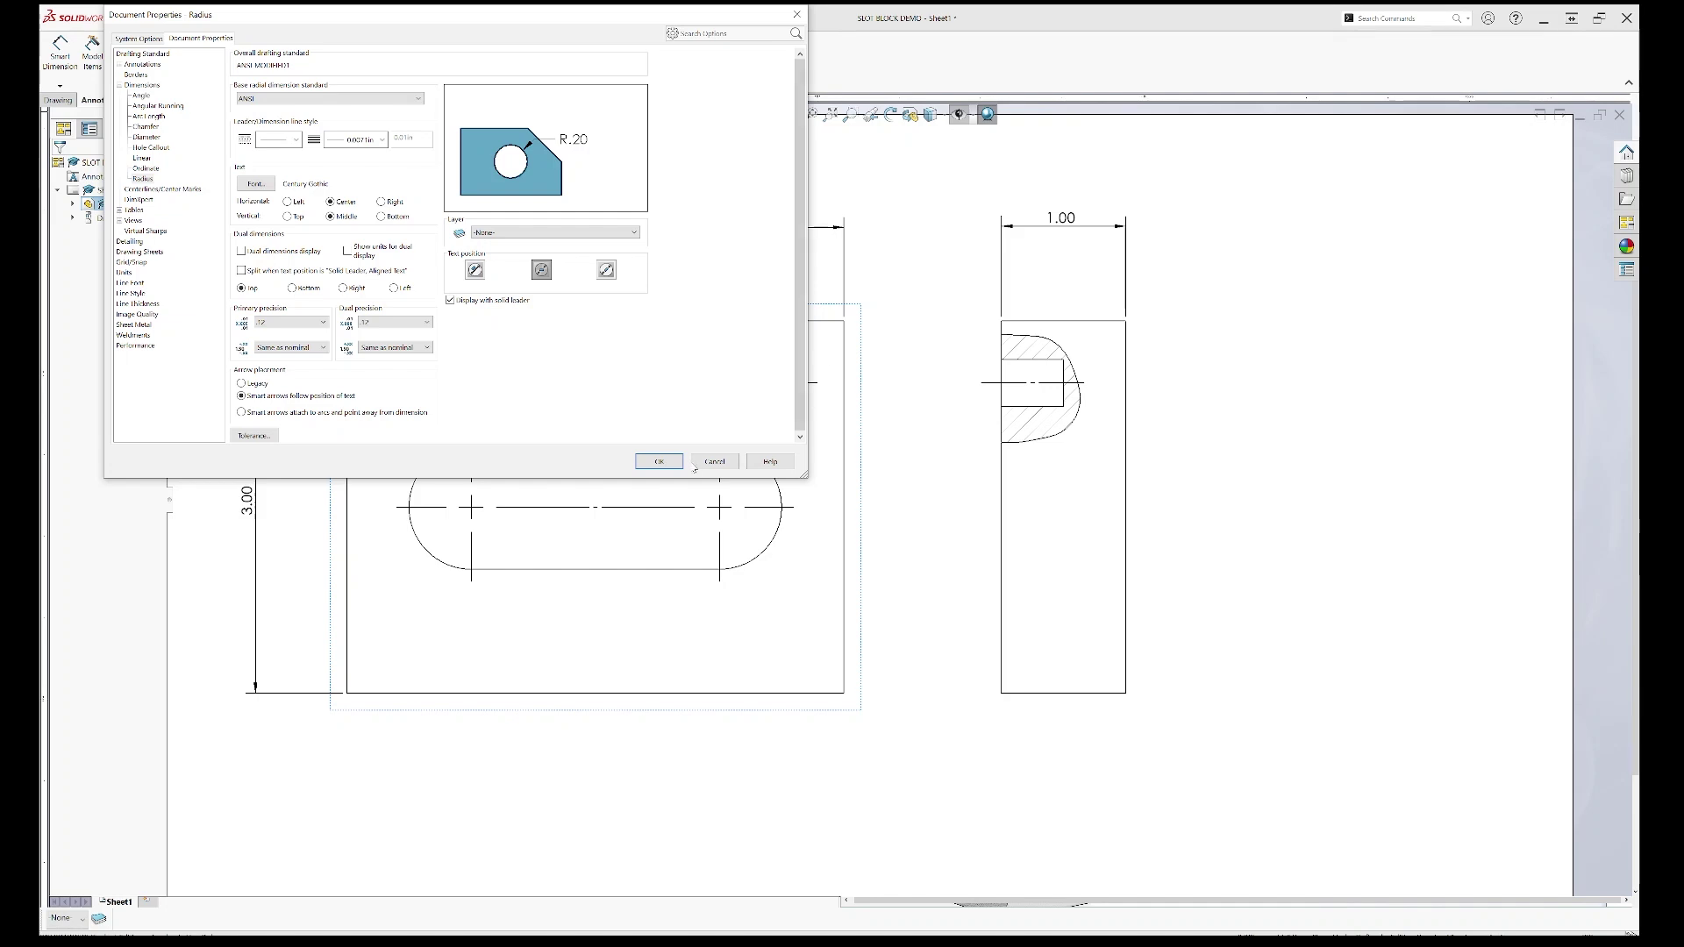
left_click(659, 462)
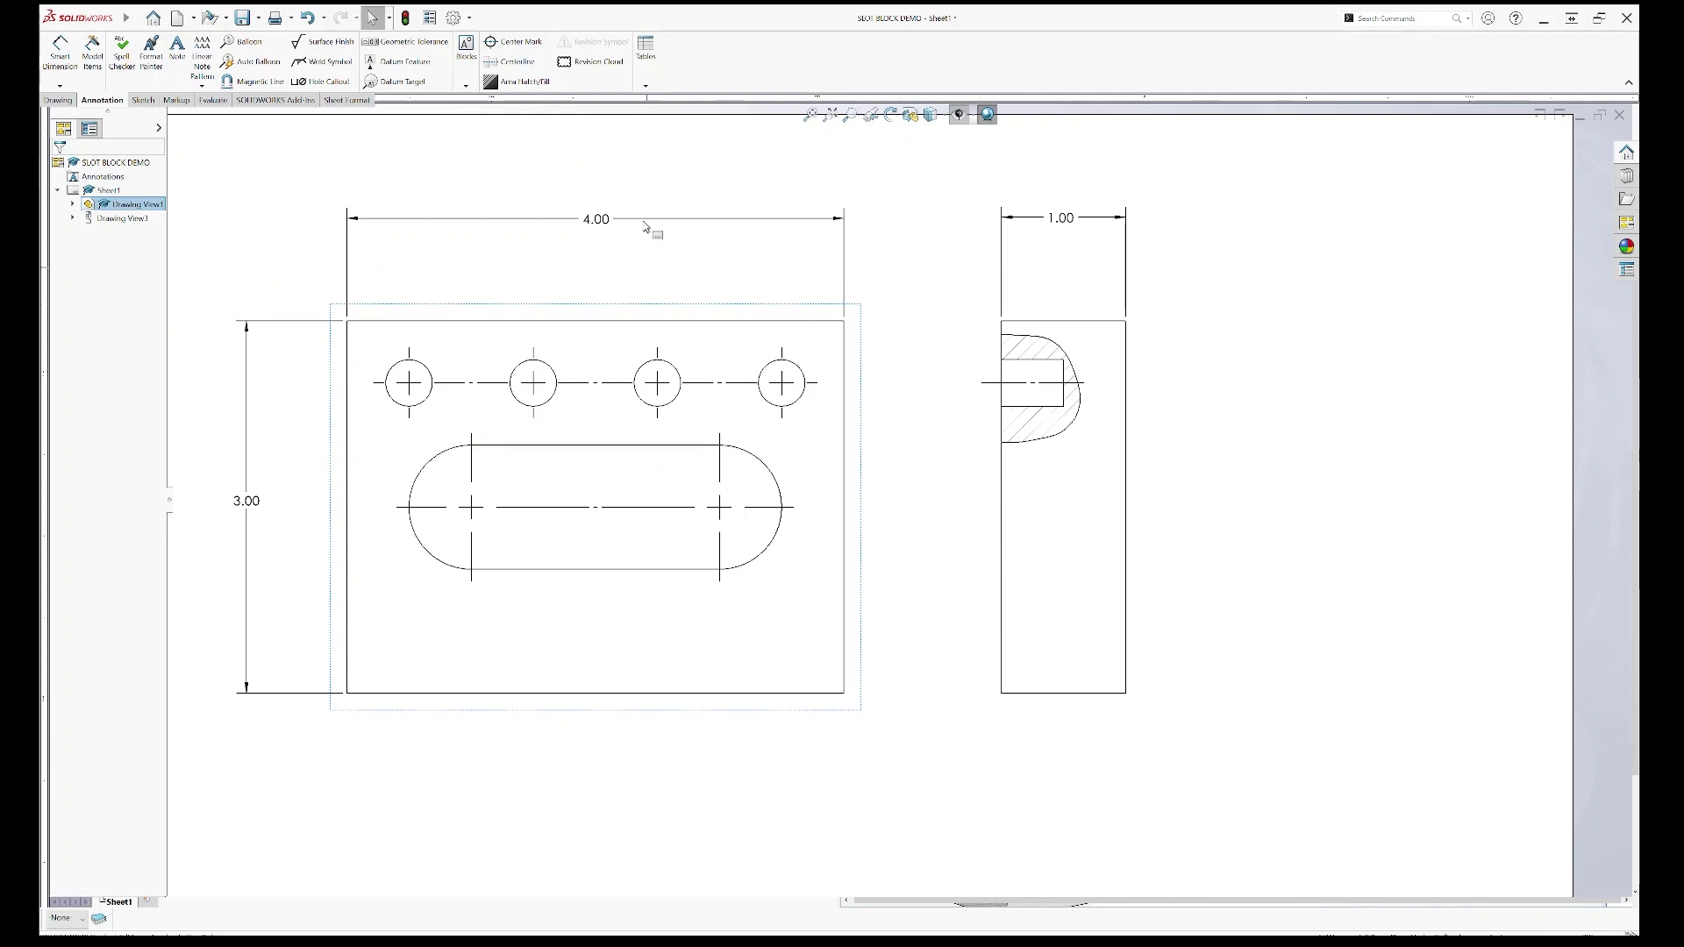
Step: Zoom to fit the whole sheet with both views and clear the view selection
key("z")
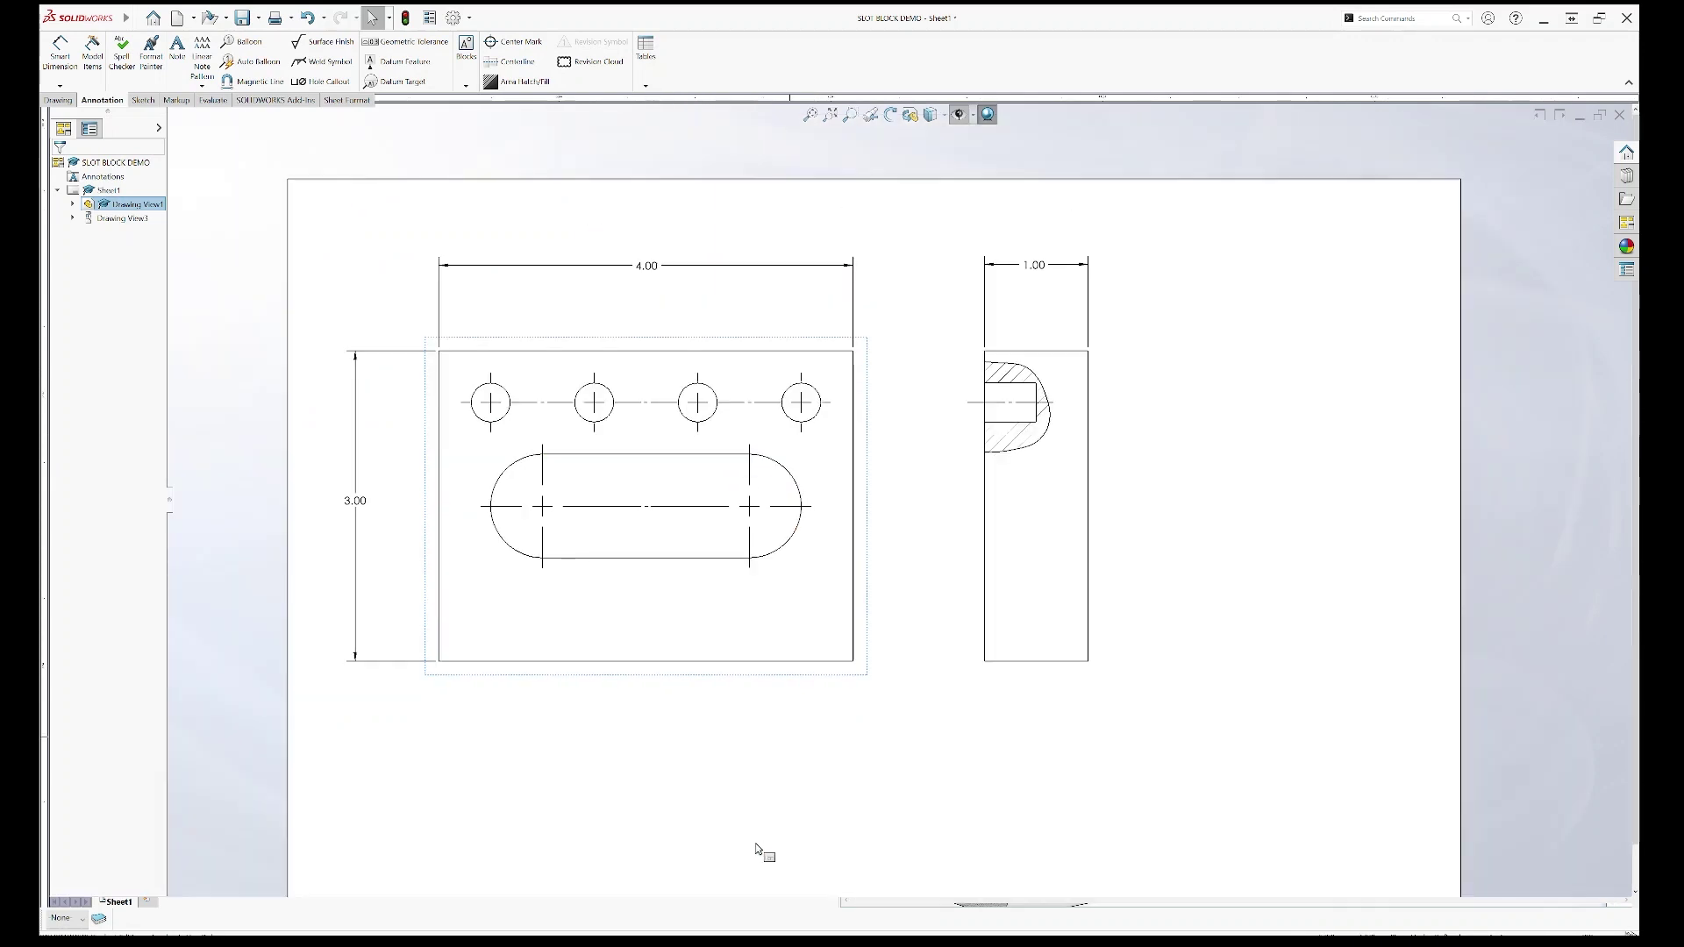
left_click(763, 849)
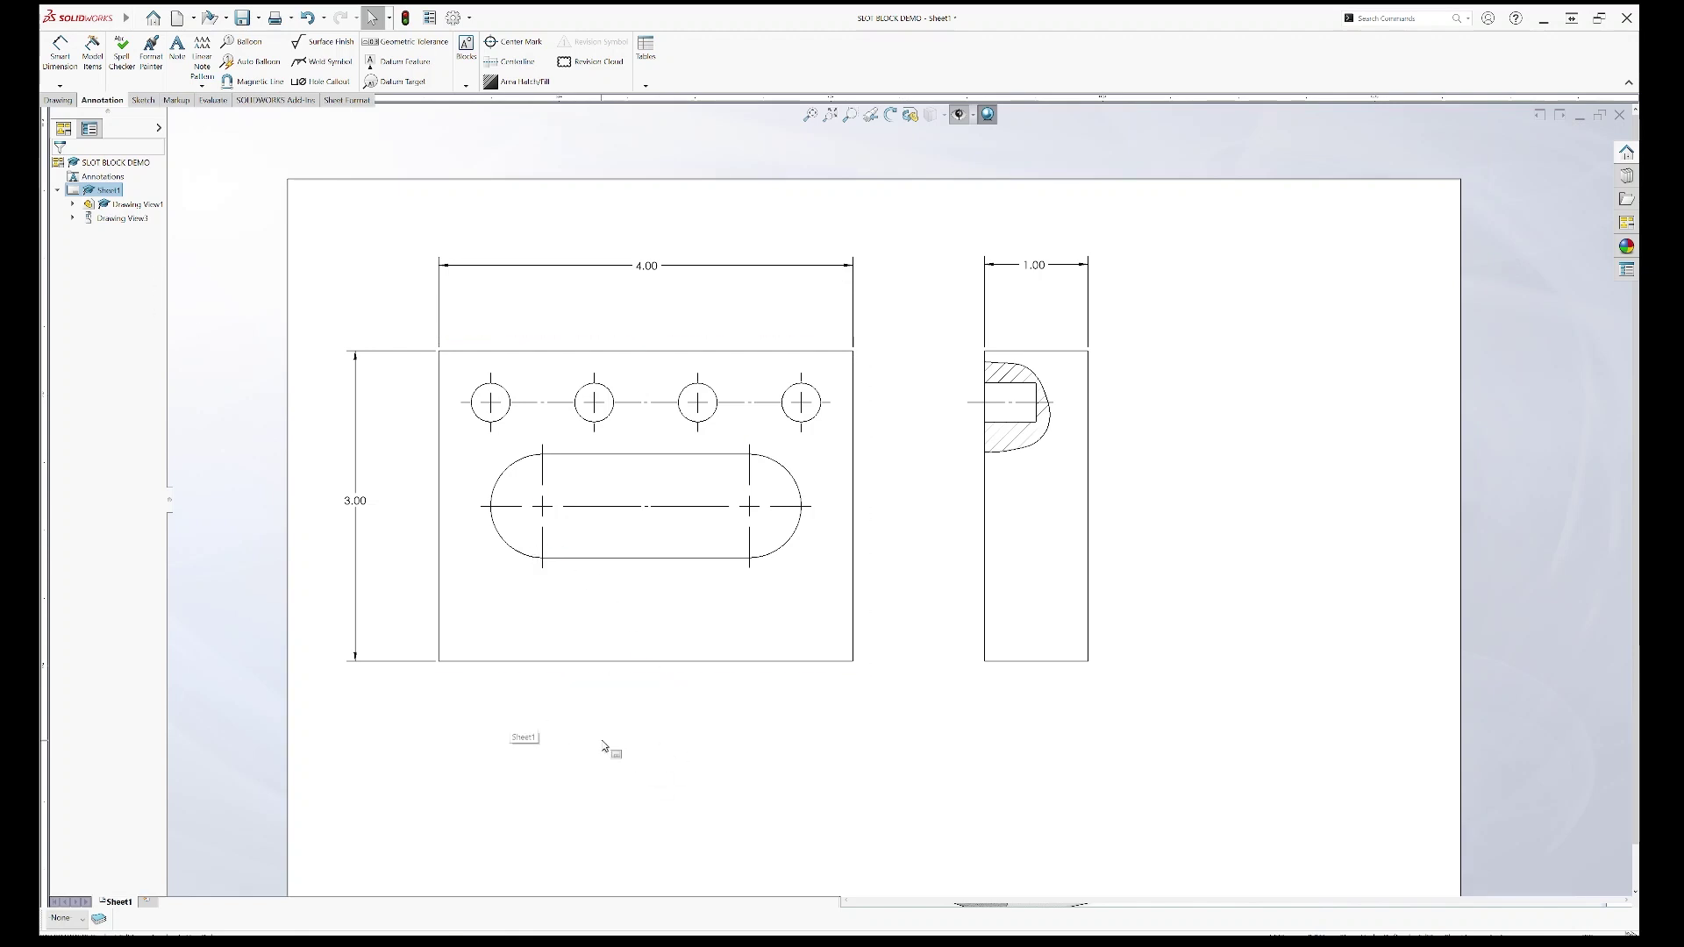
left_click_drag(799, 734, 654, 728)
Step: Insert the first hole's Ø.375 and .50 dimensions and the 3X 1.00 spacing above the holes
left_click(99, 61)
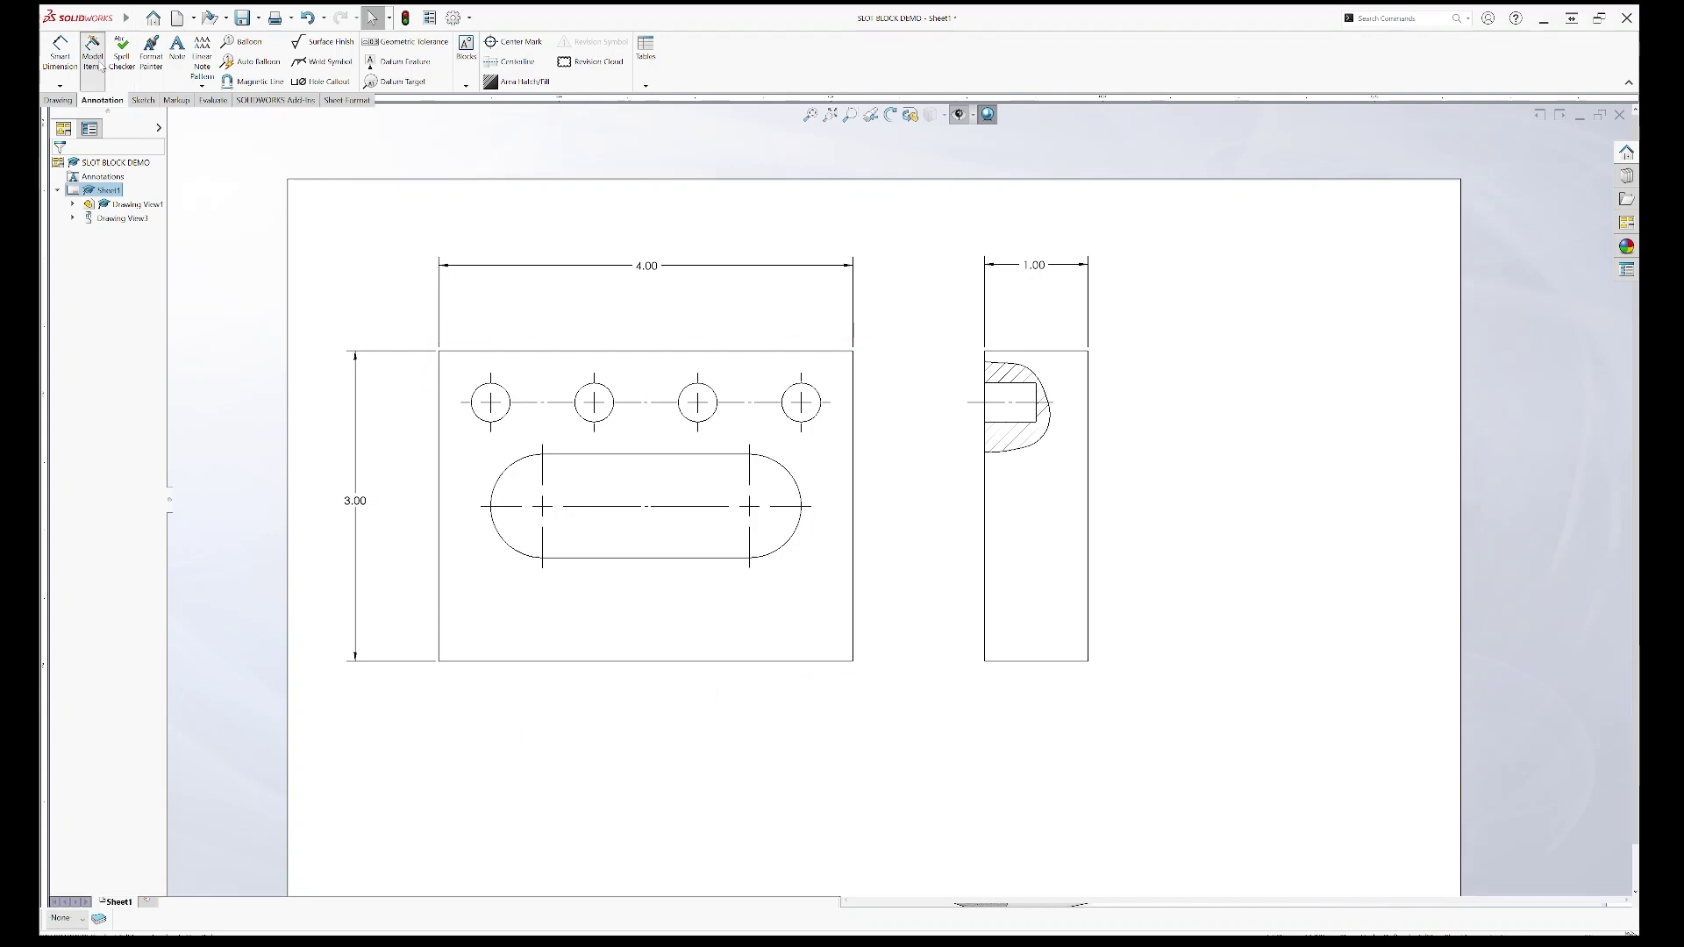
left_click(505, 420)
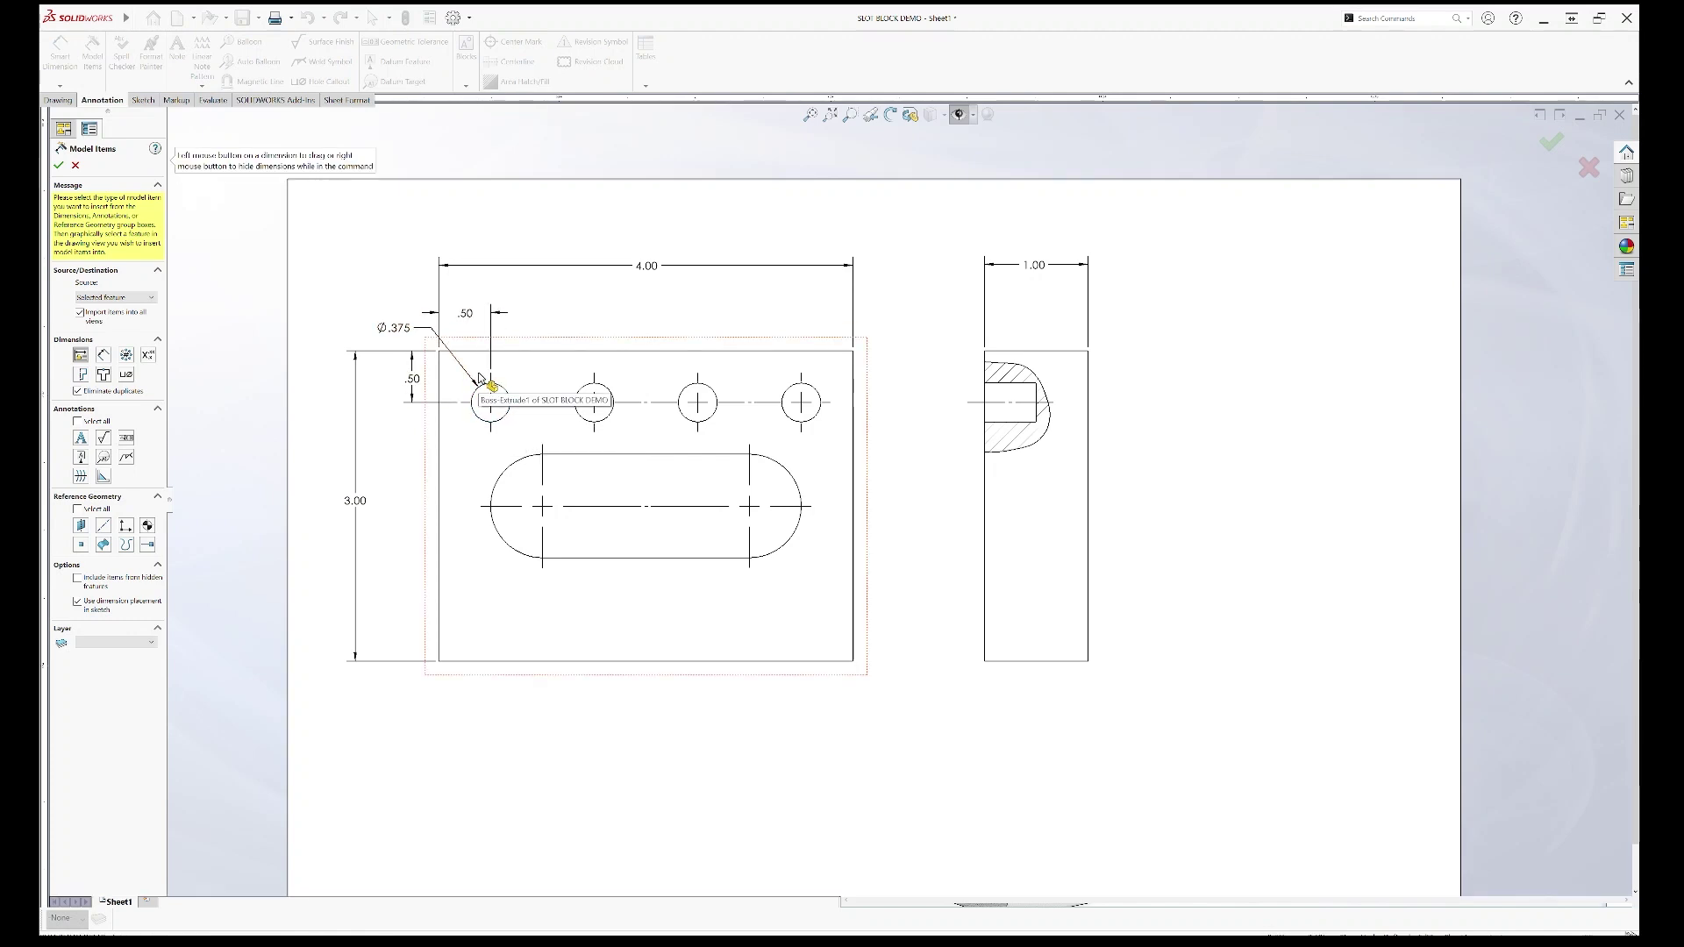
left_click(586, 422)
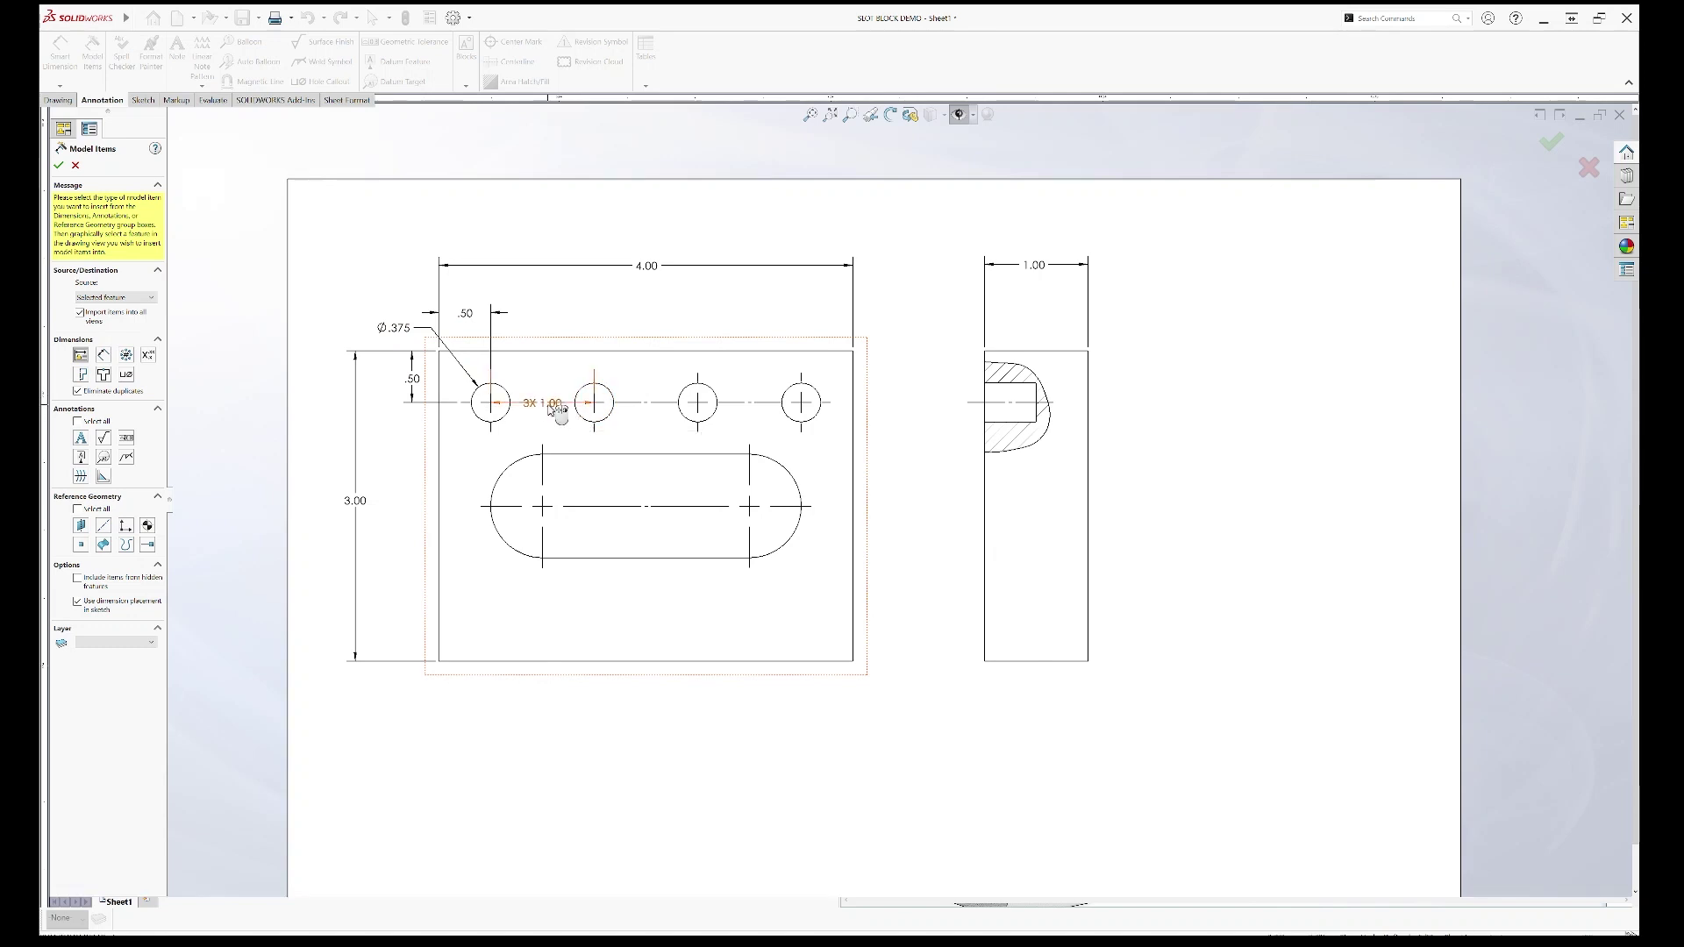
left_click(58, 165)
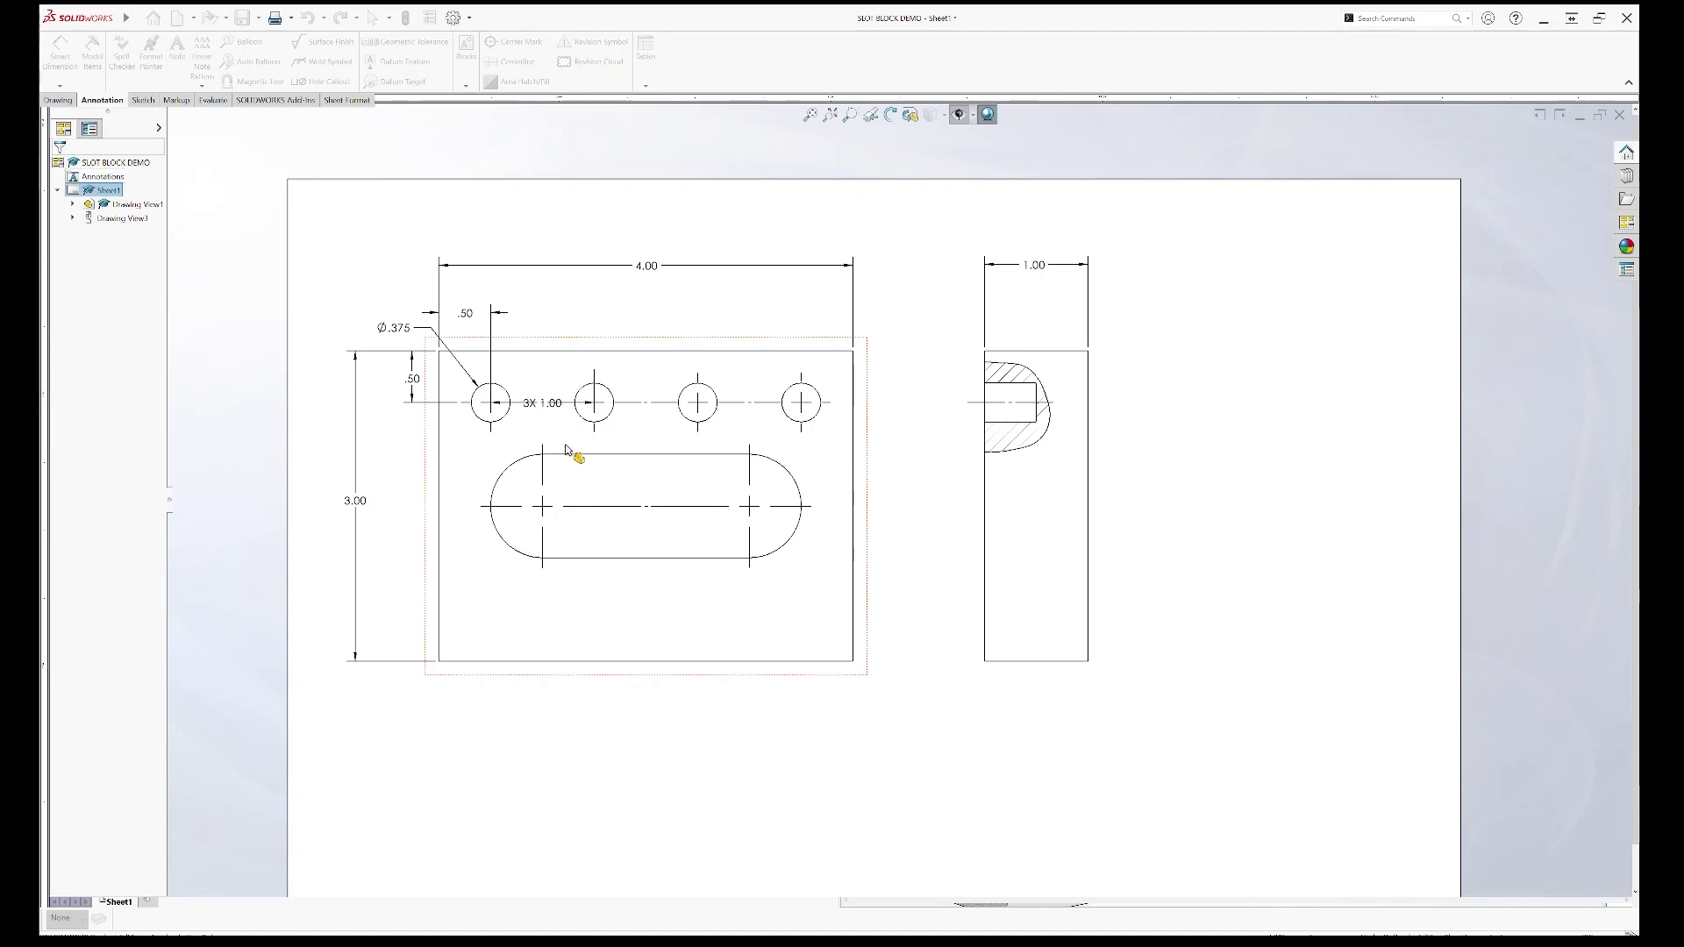
left_click_drag(539, 403, 548, 333)
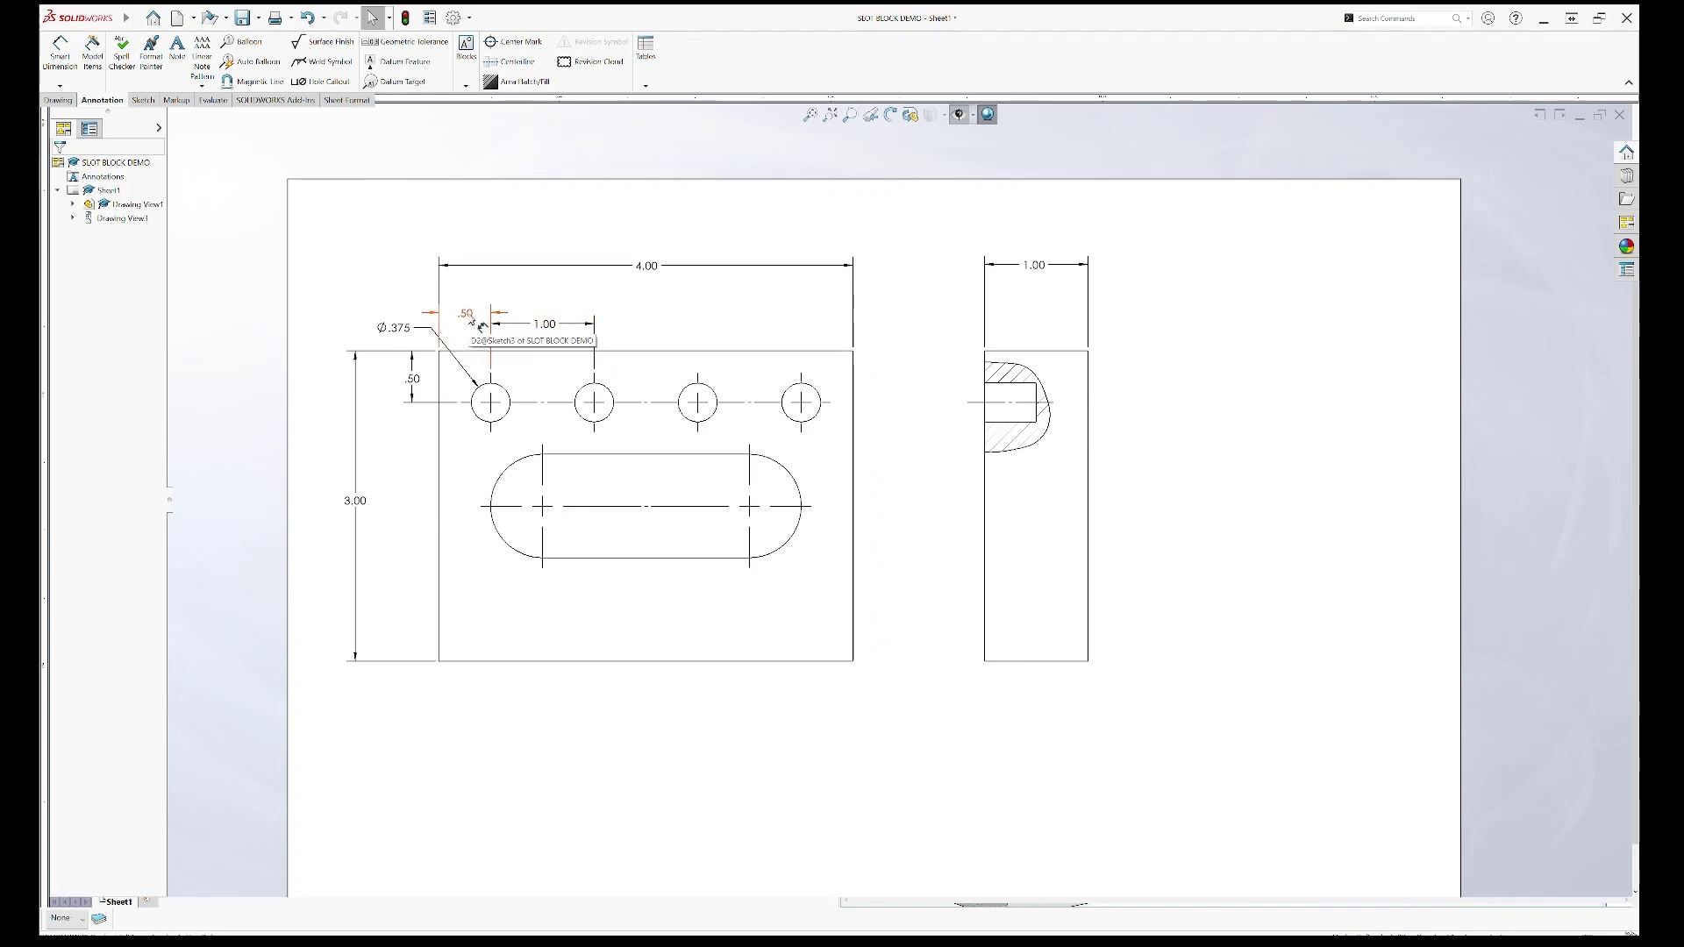
scroll(482, 326, "down", 5)
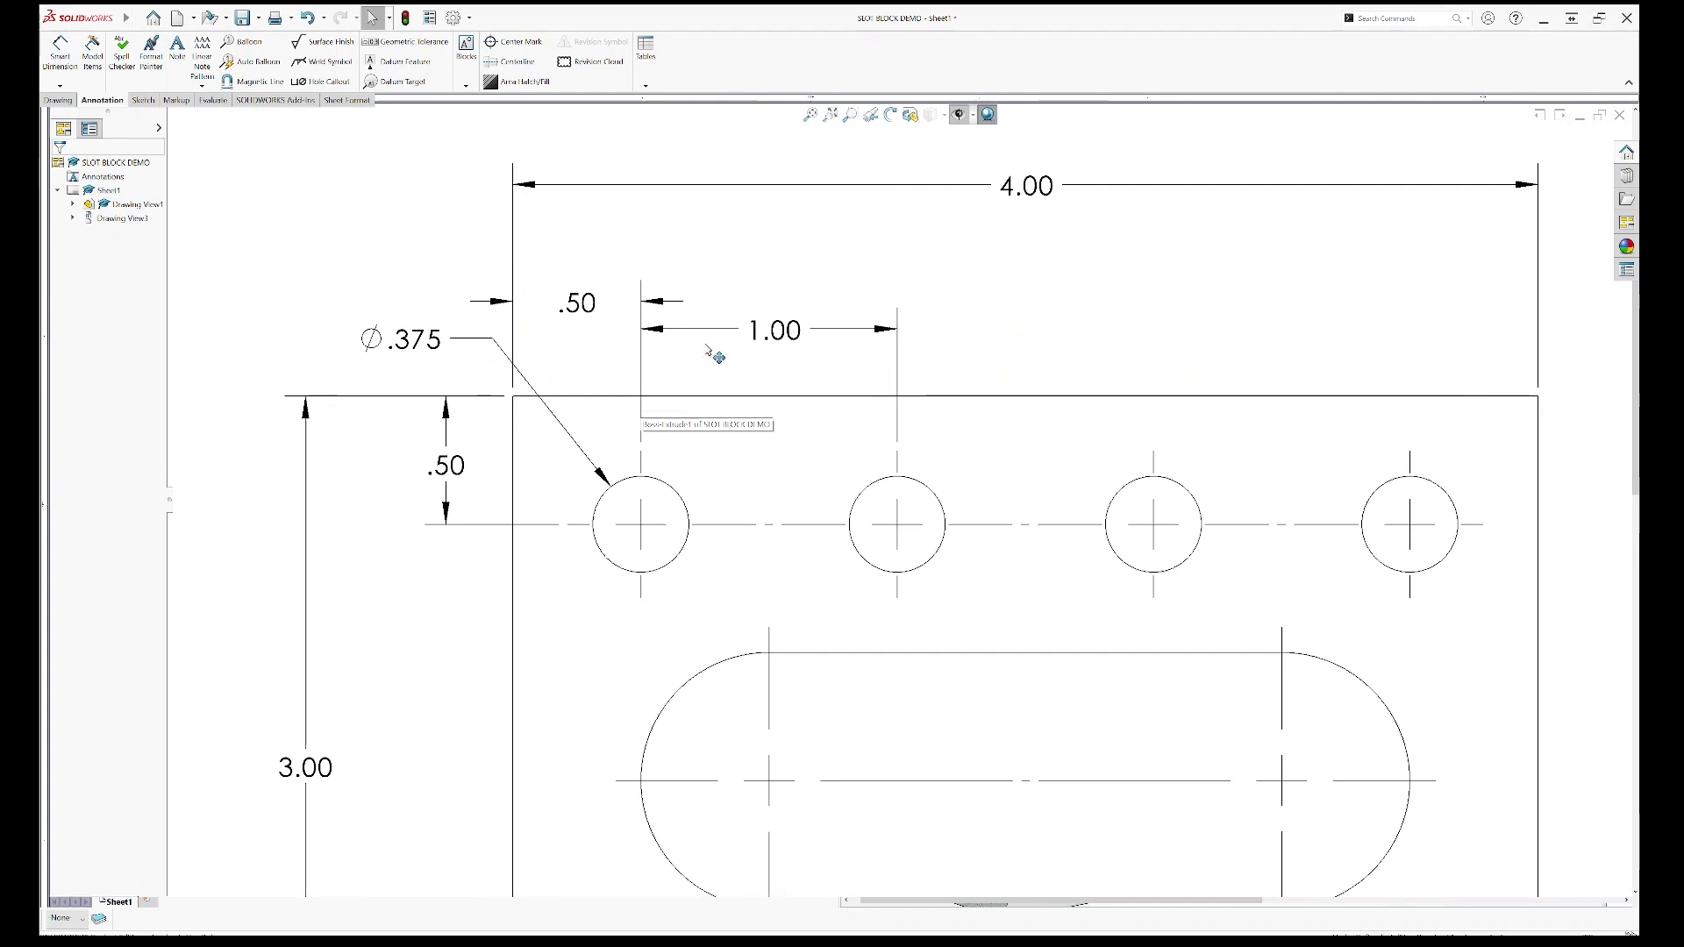
Step: Align the top .50 and 1.00 dimensions at the same height above the holes
left_click_drag(576, 304, 578, 289)
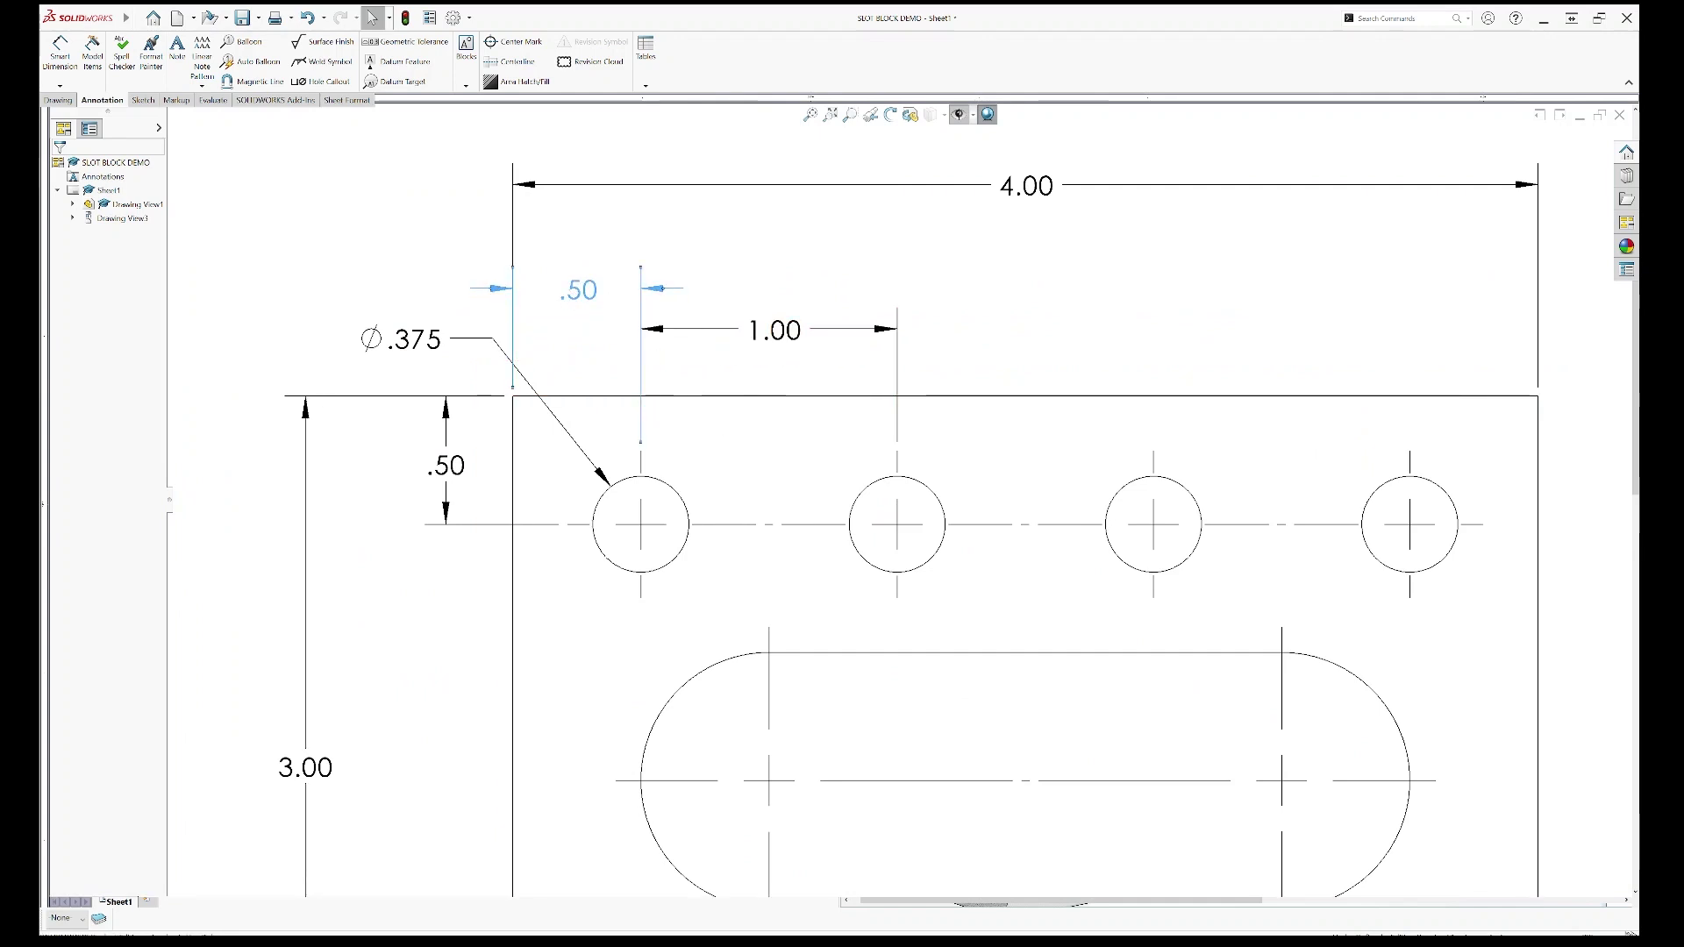
left_click_drag(771, 337, 780, 298)
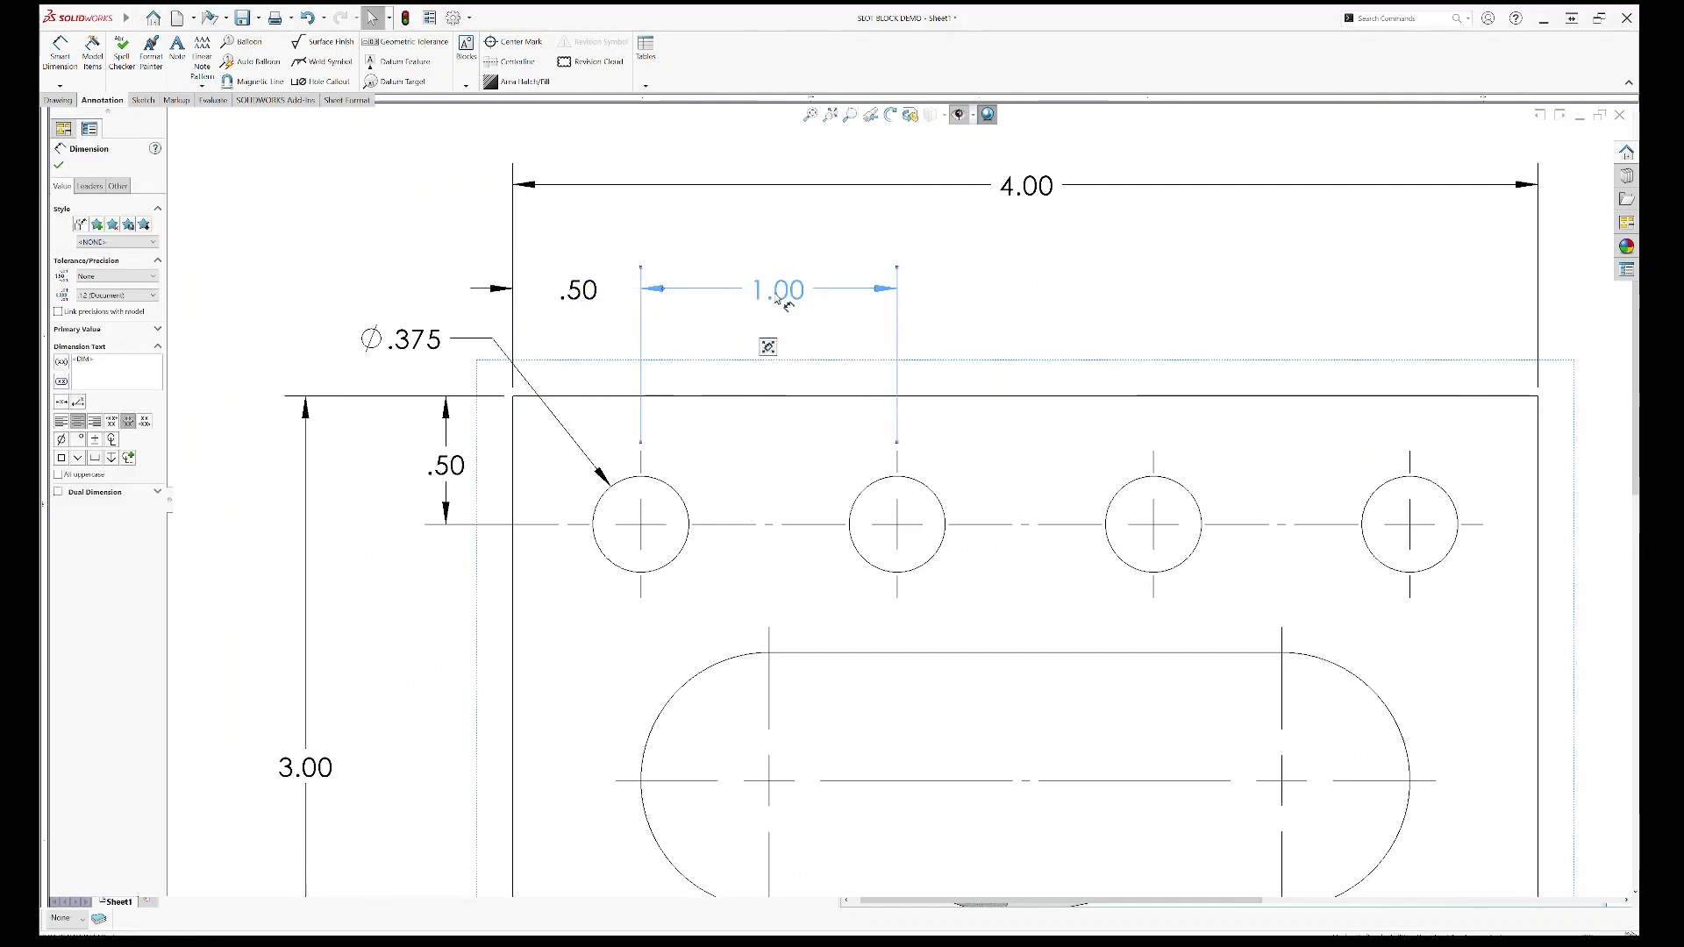
key("Escape")
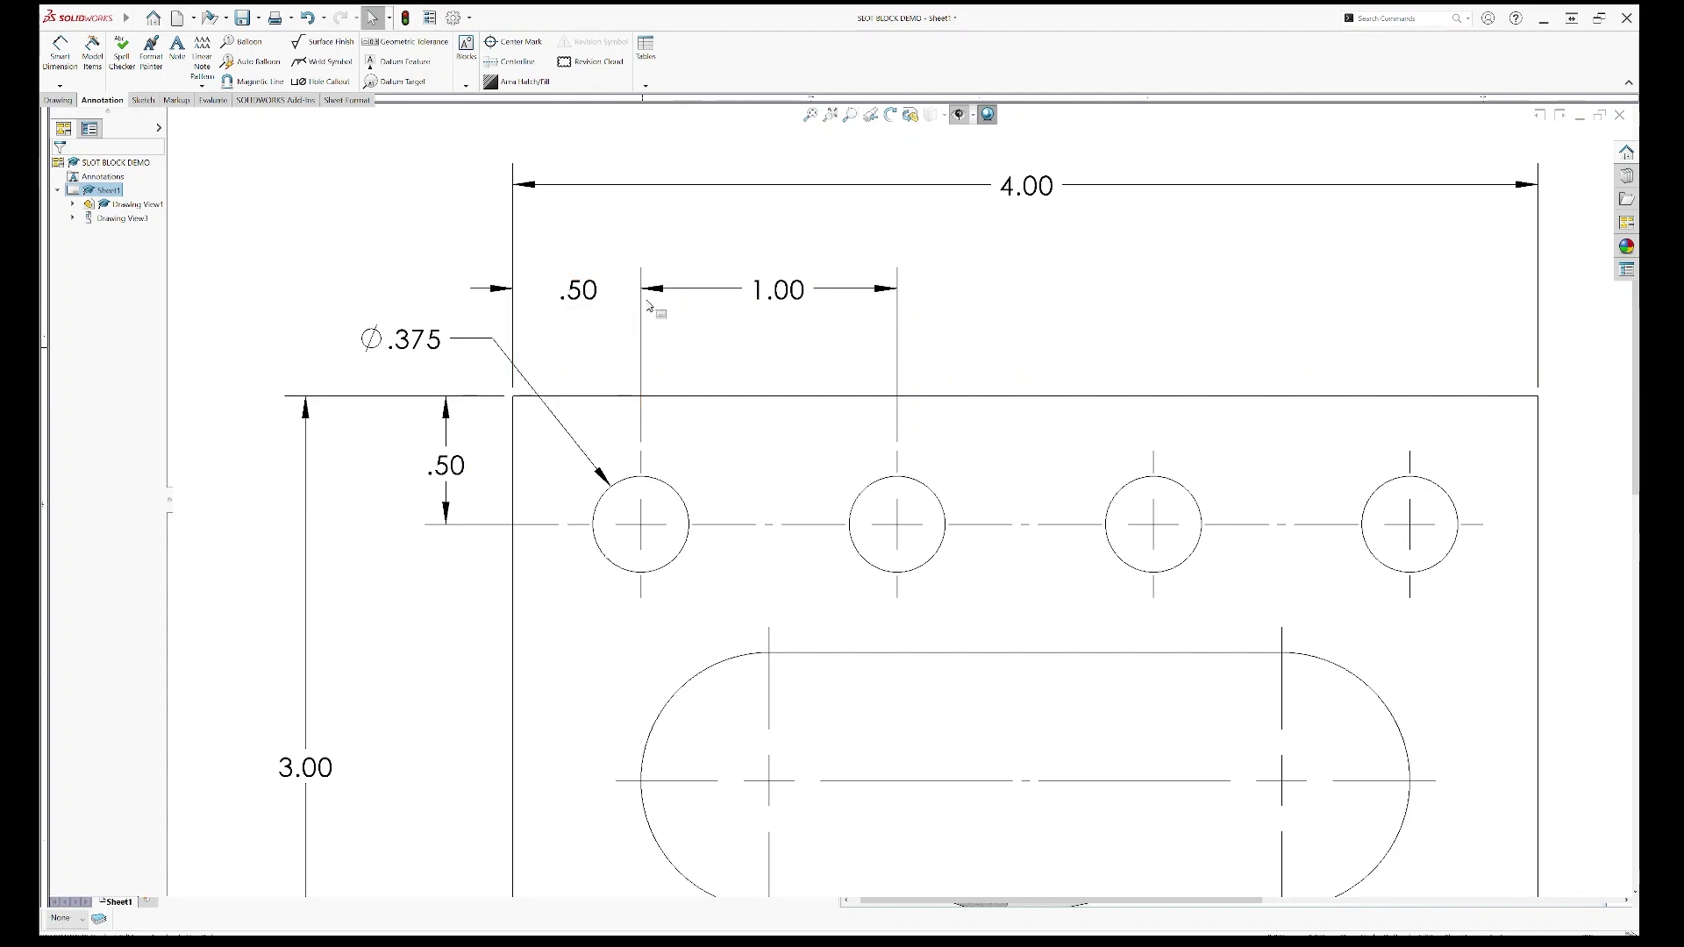
left_click(497, 296)
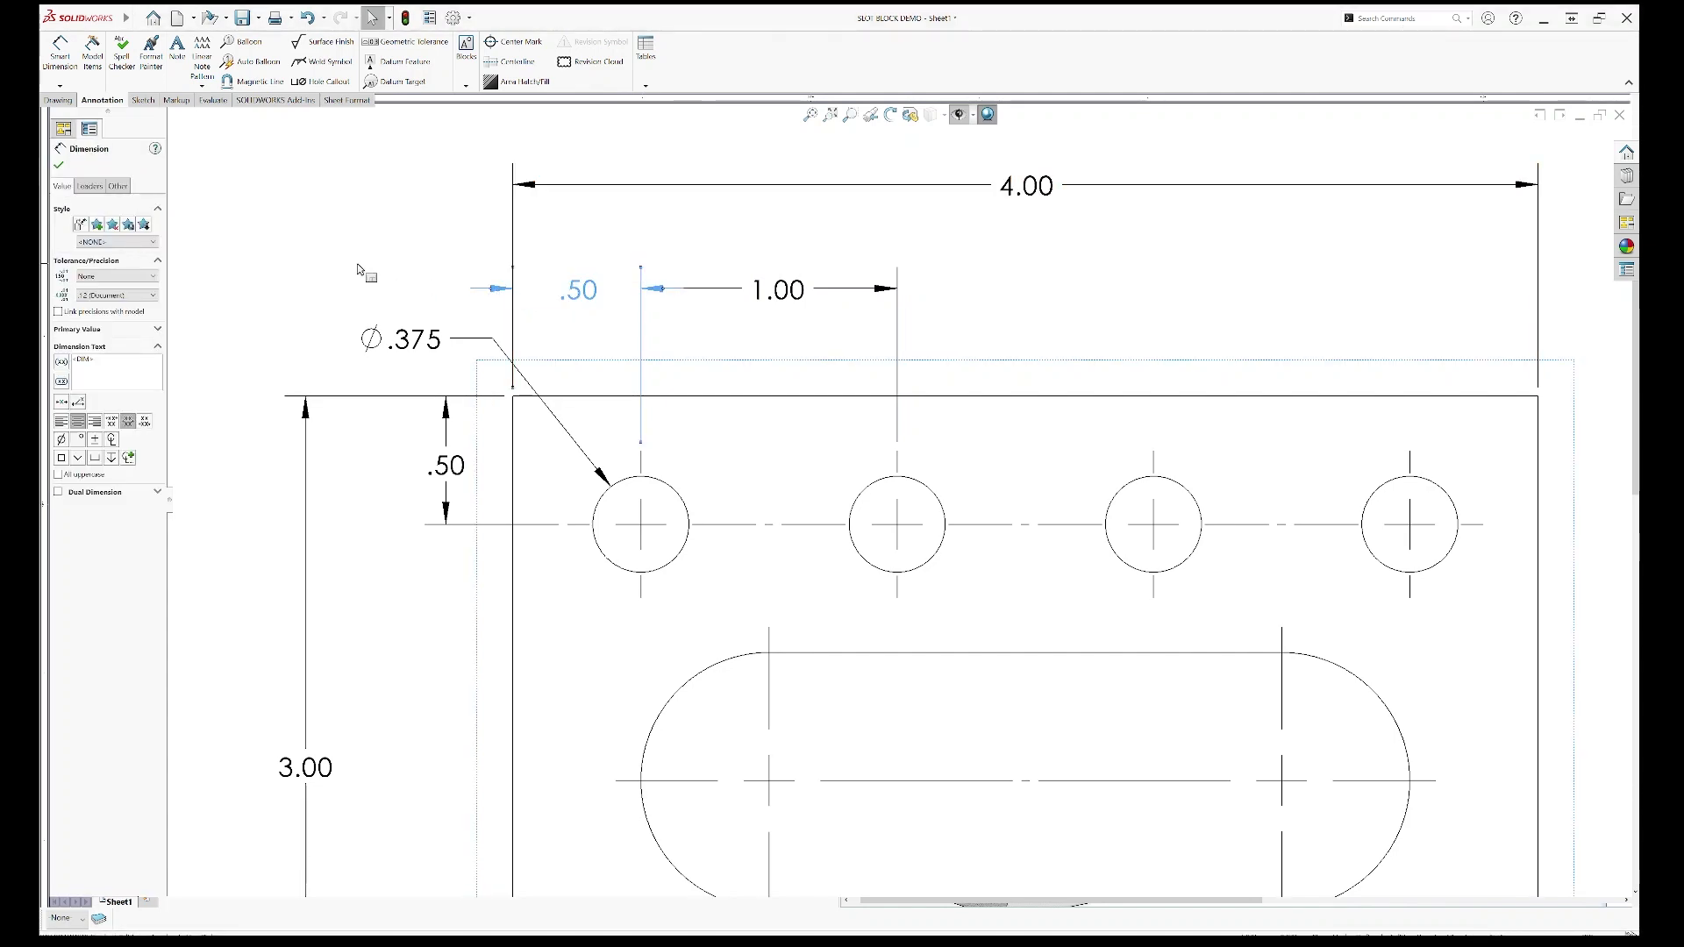
scroll(492, 297, "down", 8)
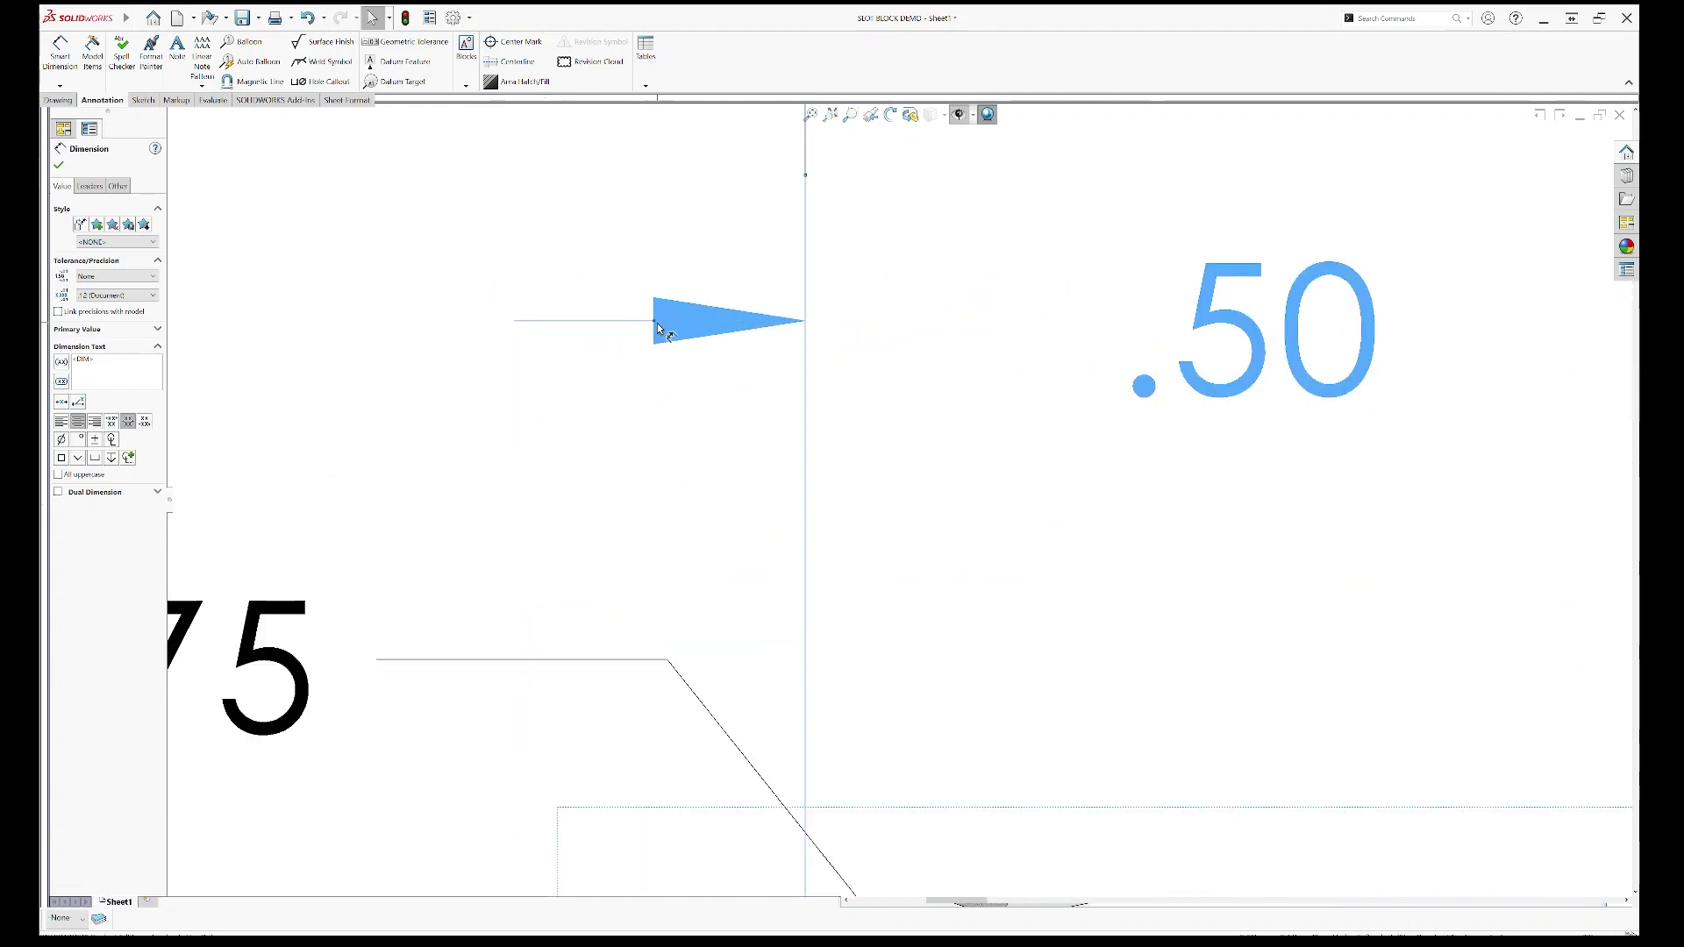
scroll(658, 326, "up", 10)
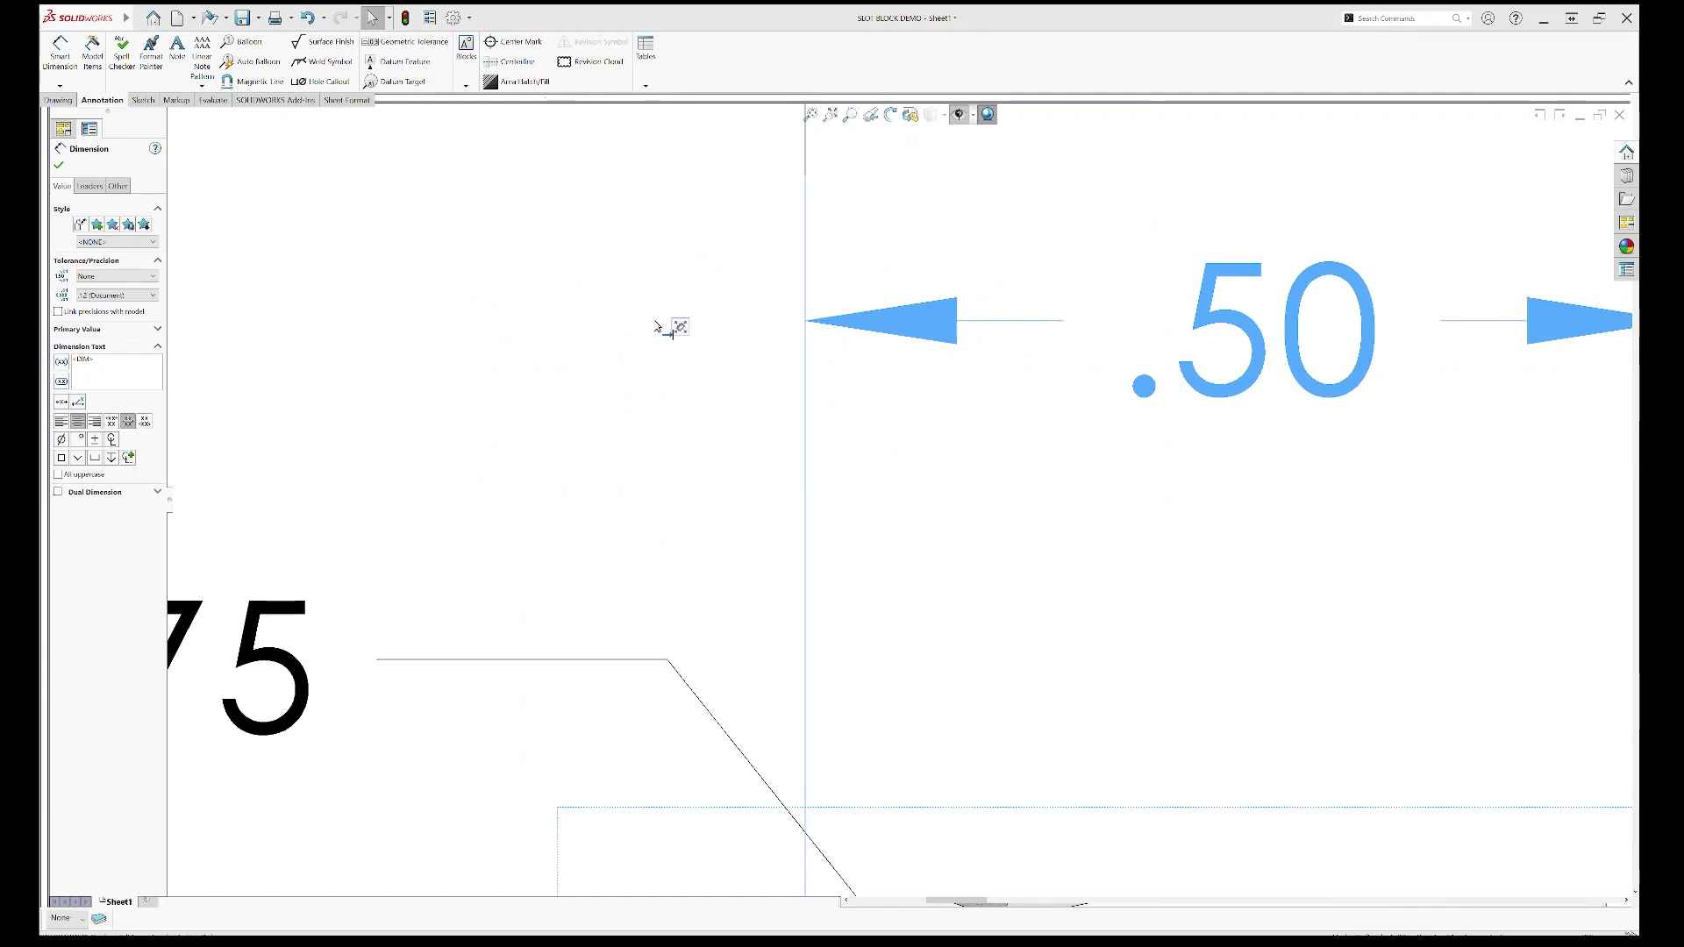
key("Escape")
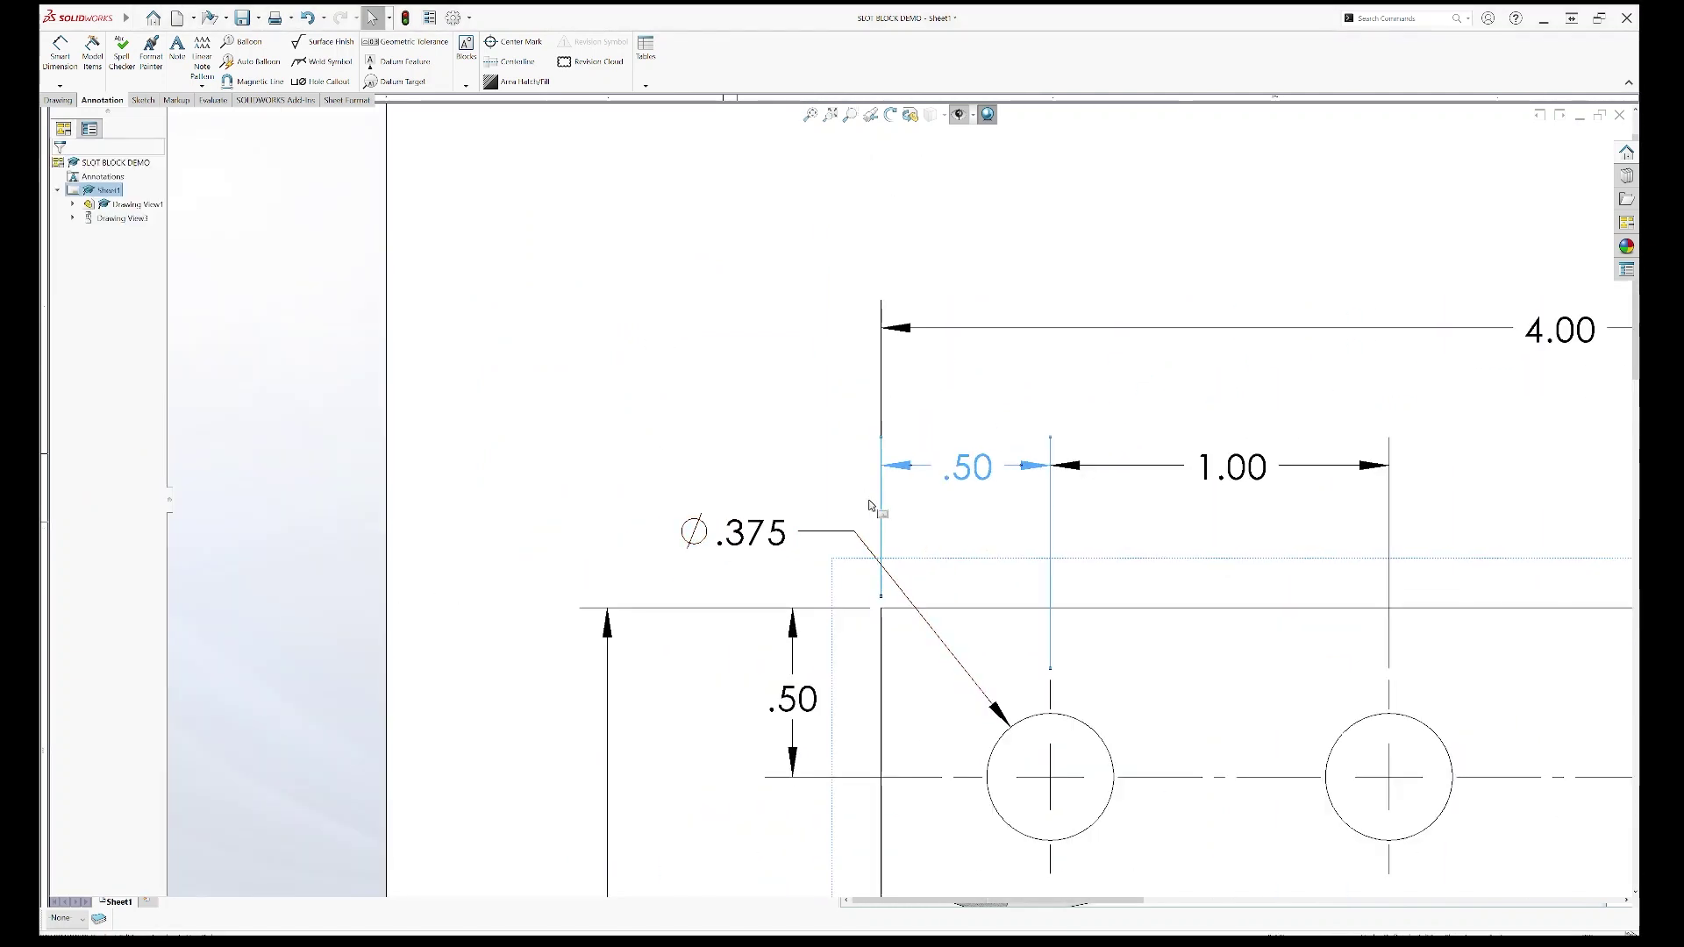
Step: Flip the vertical .50 dimension's arrows out and back, then shift it slightly left
middle_click_drag(893, 531, 767, 368)
left_click(670, 474)
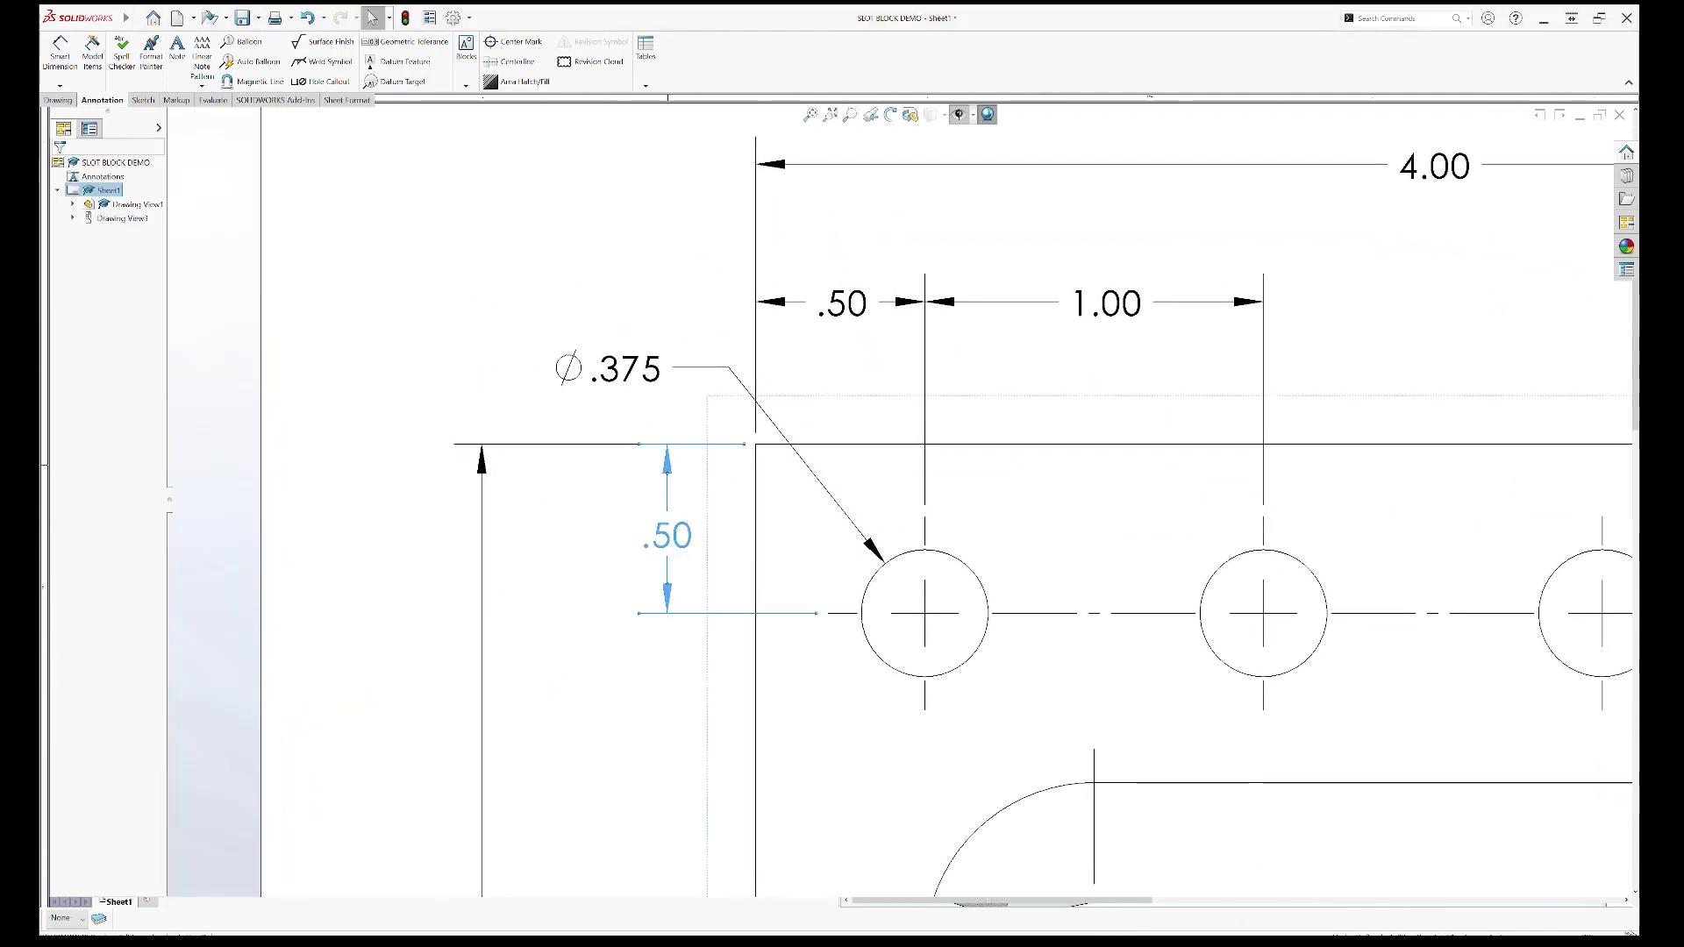
left_click(670, 448)
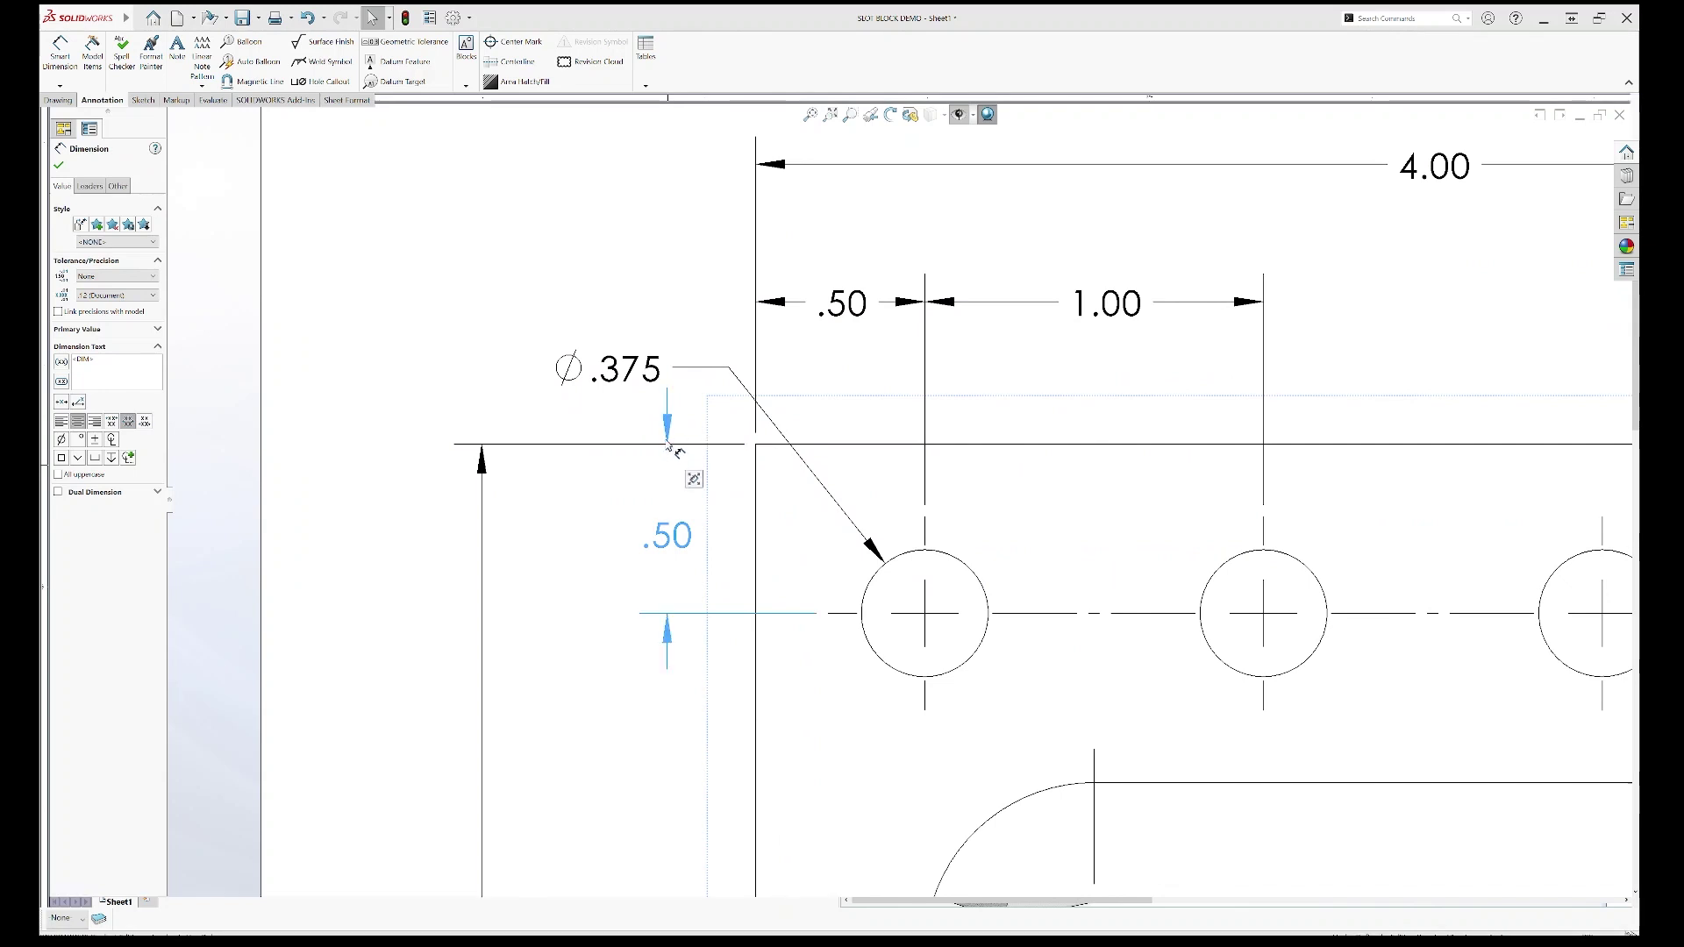
left_click(668, 426)
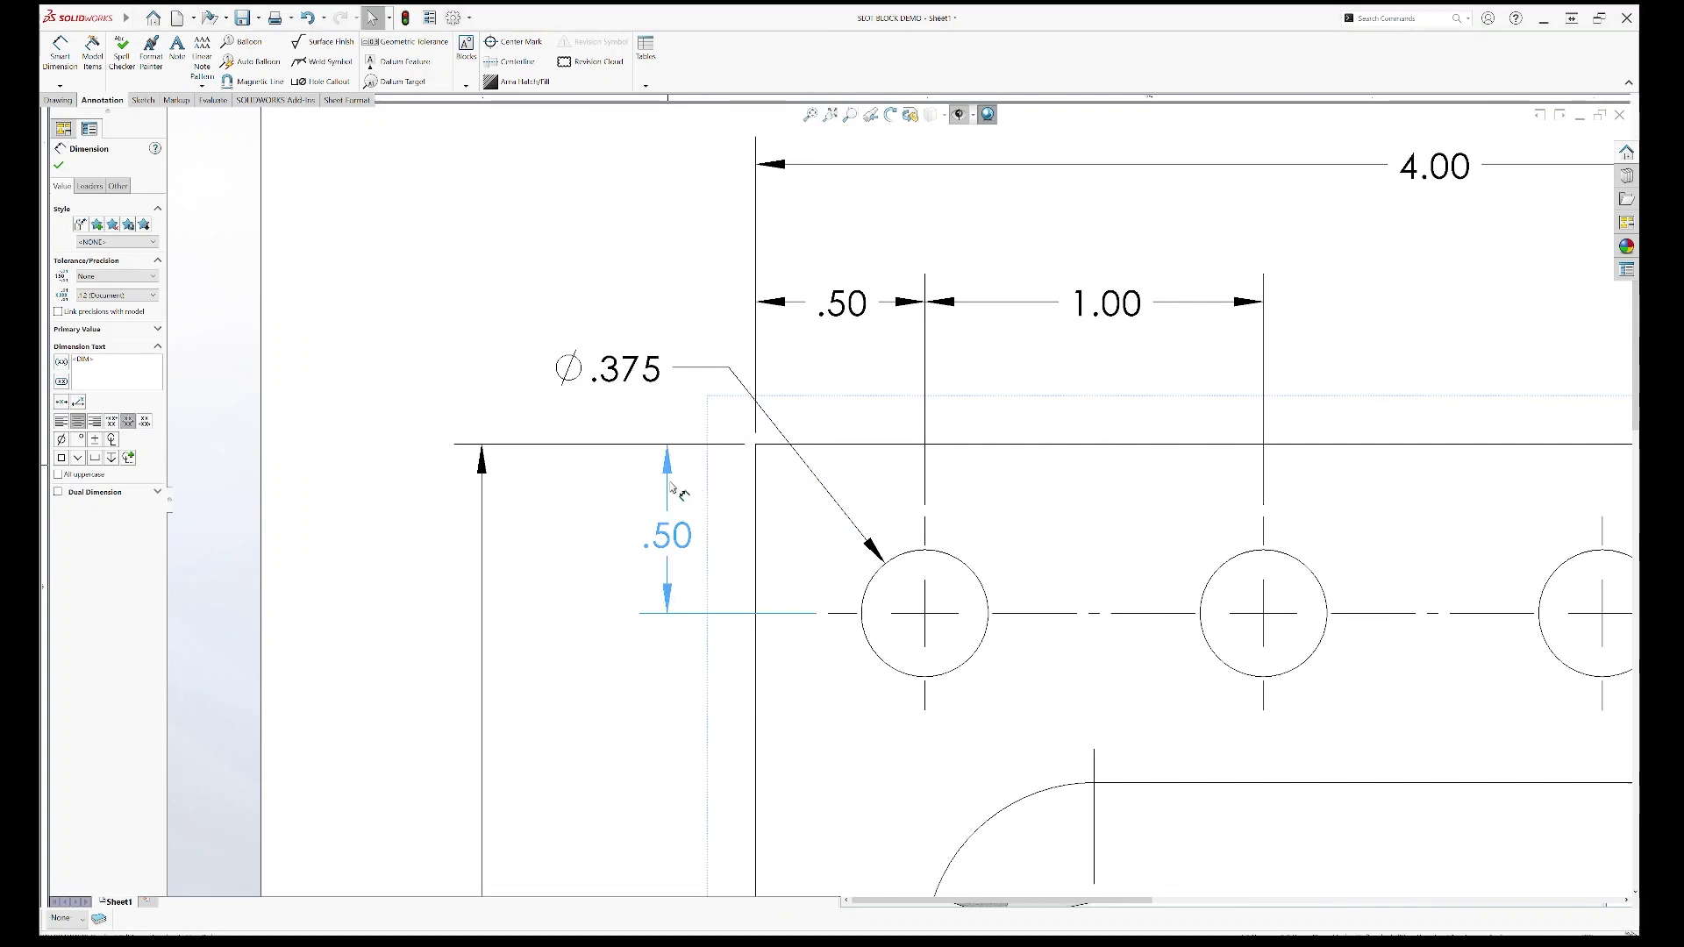
scroll(671, 482, "up", 2)
left_click_drag(586, 490, 569, 491)
Step: Move the Ø.375 diameter callout slightly down and left beside the first hole
left_click(593, 619)
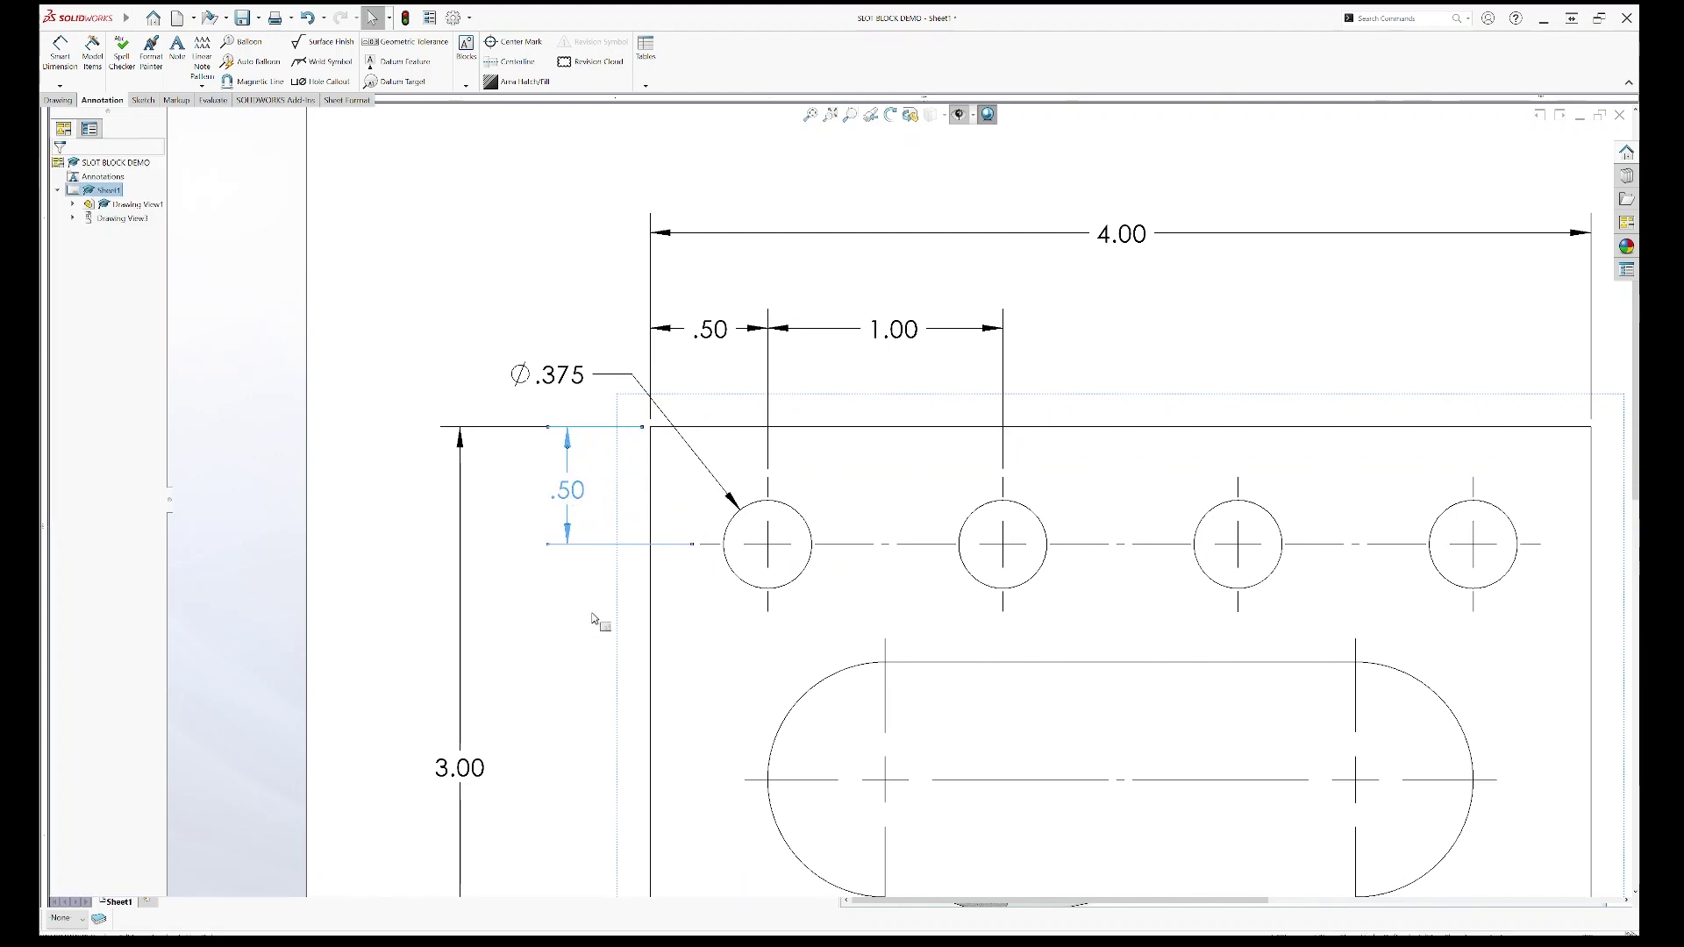
left_click(566, 392)
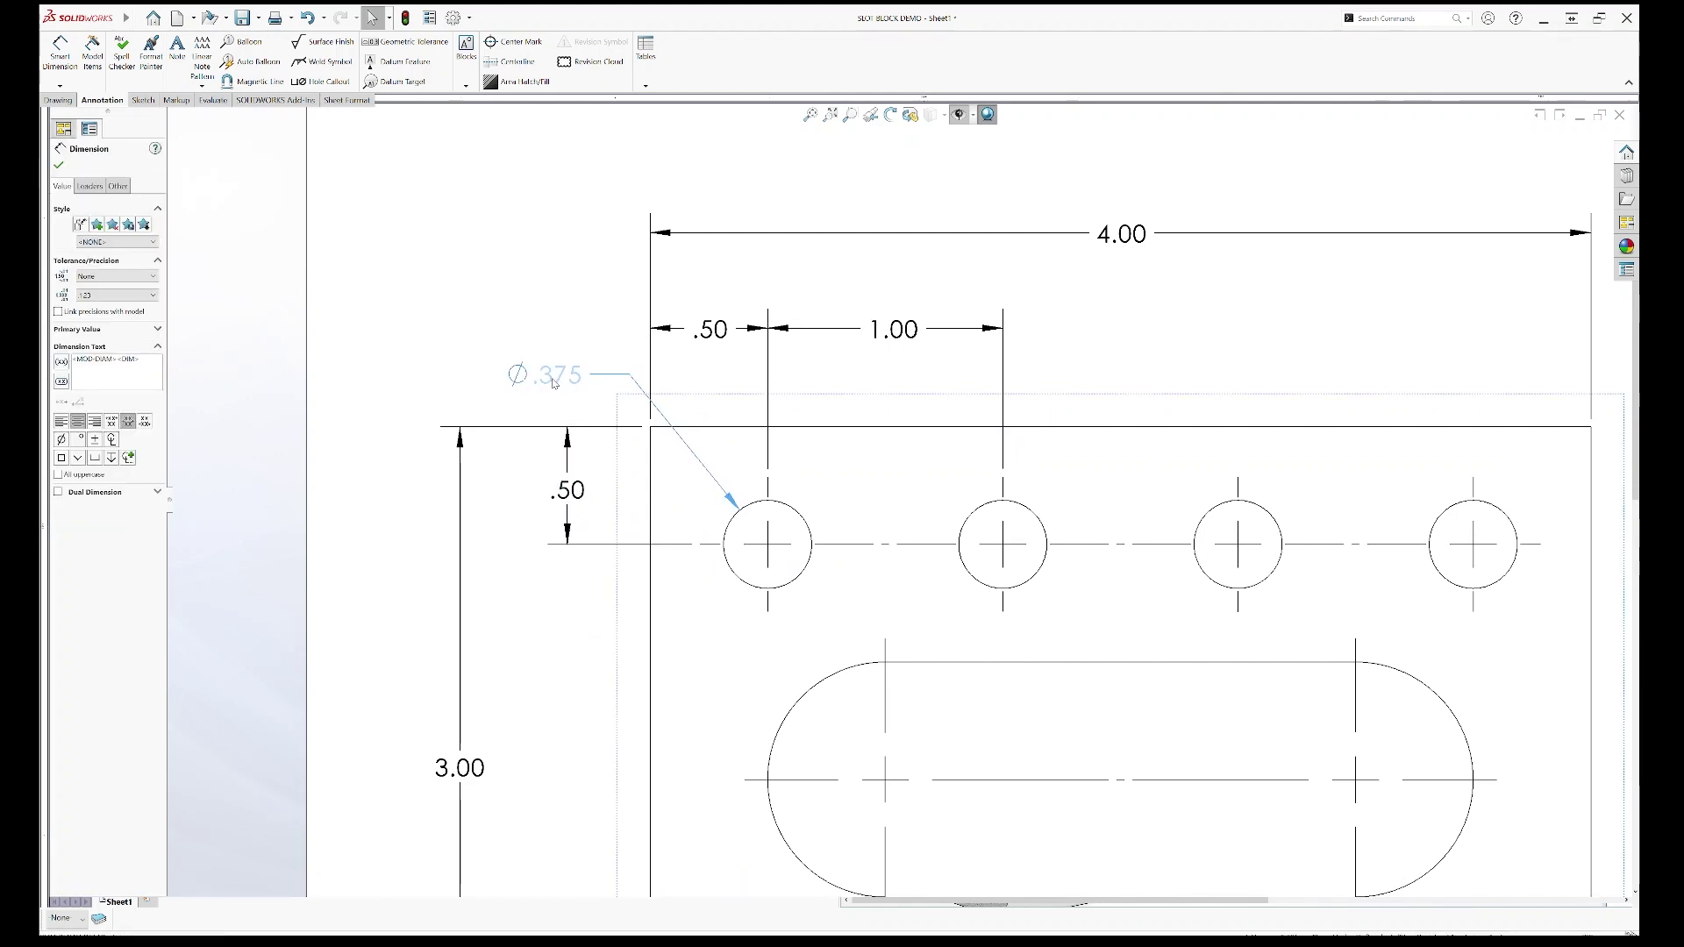
left_click_drag(553, 383, 545, 396)
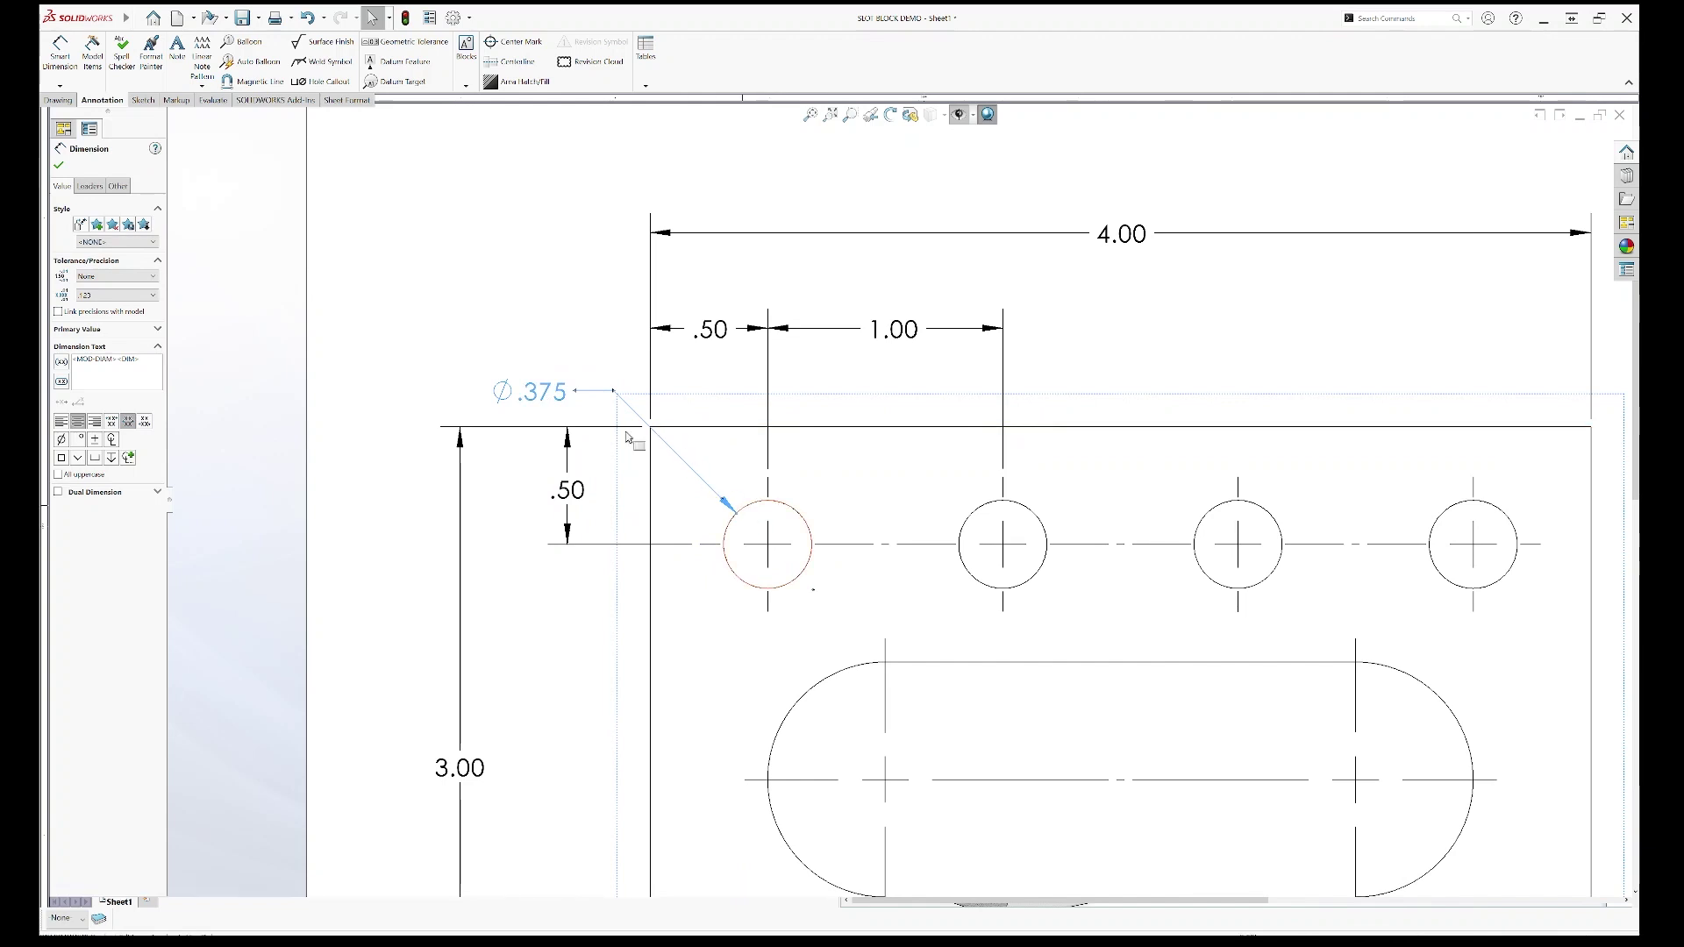
scroll(571, 551, "down", 3)
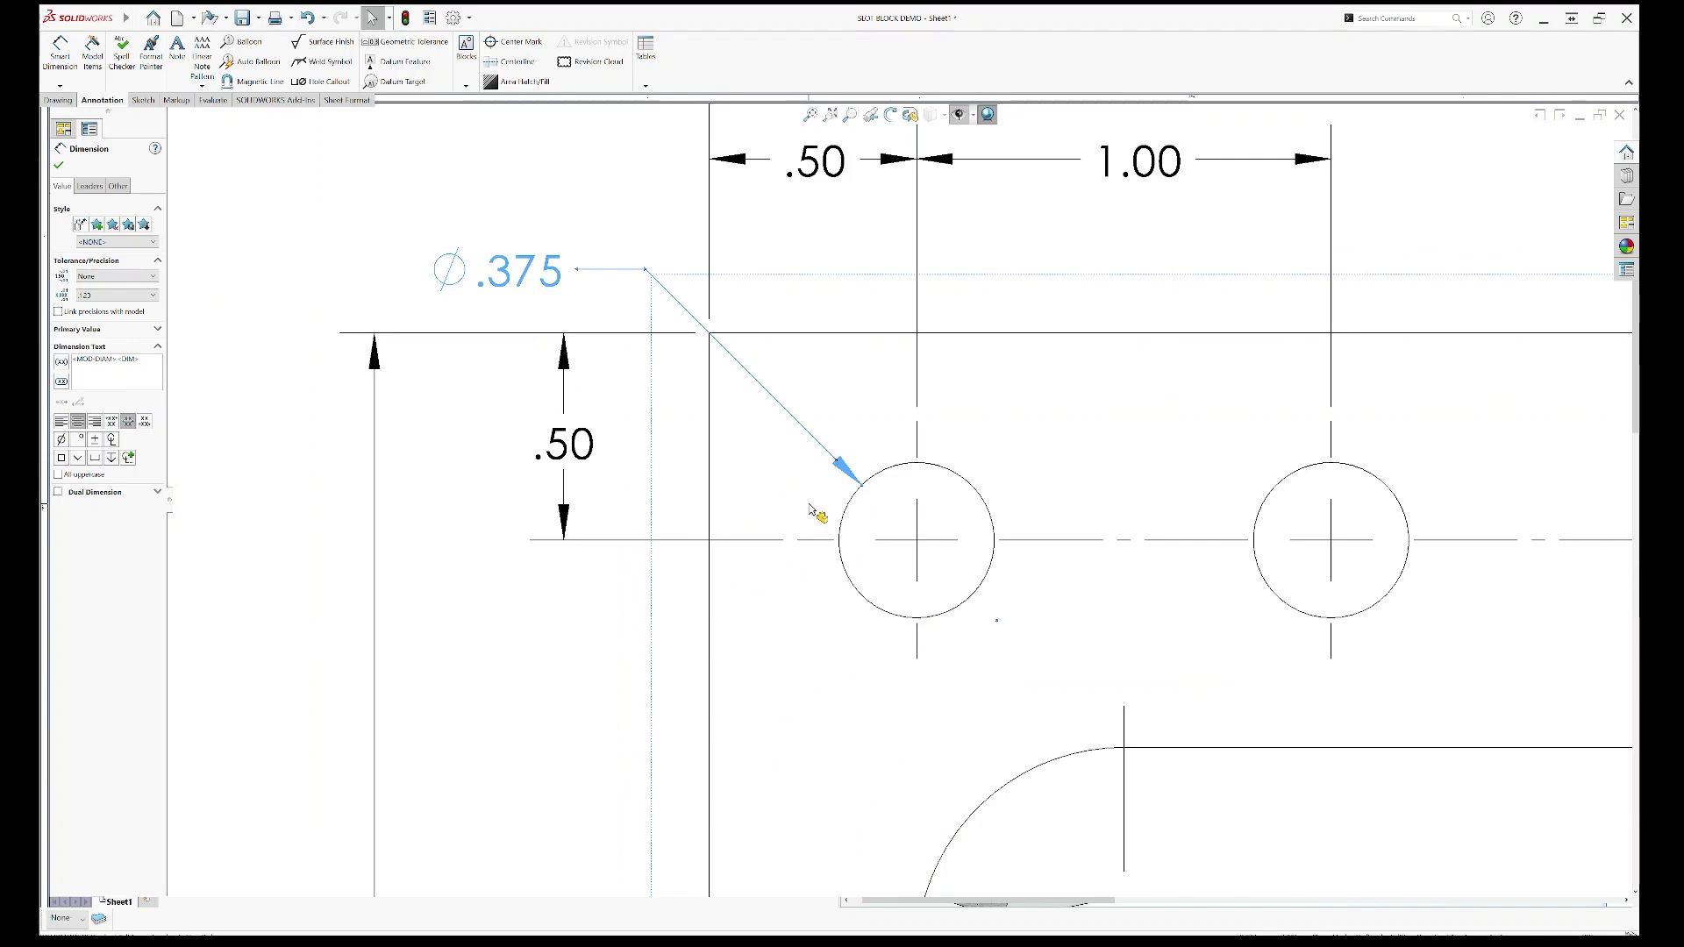
scroll(842, 535, "up", 5)
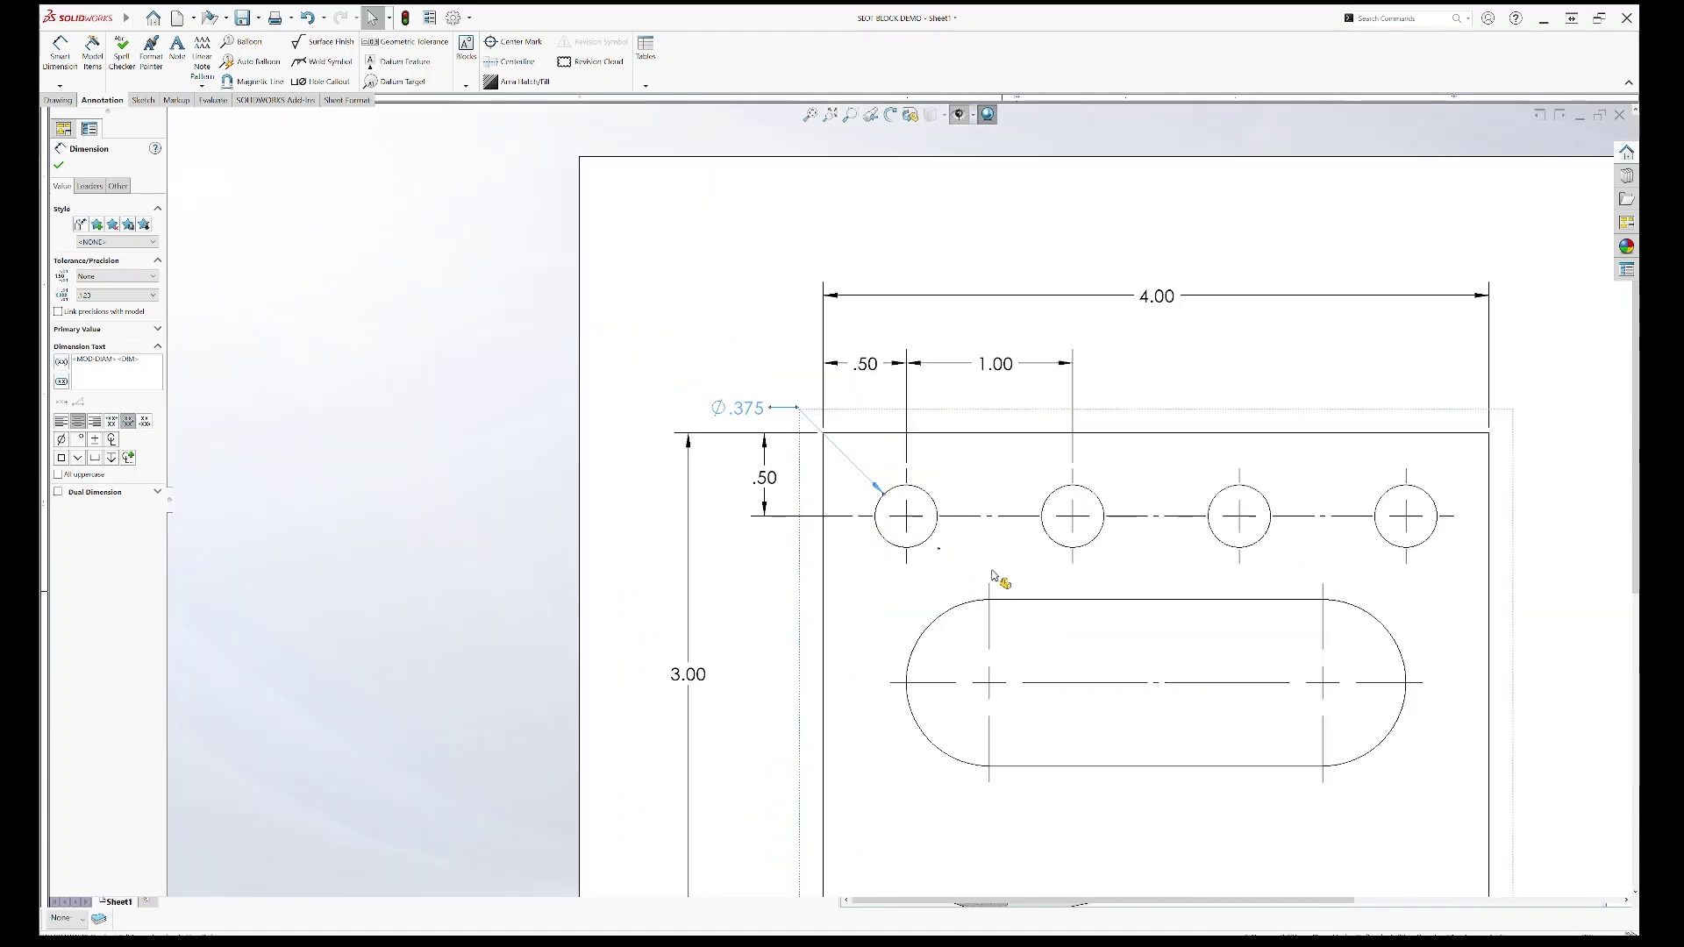
scroll(994, 577, "up", 2)
scroll(1459, 500, "down", 2)
left_click(1387, 500)
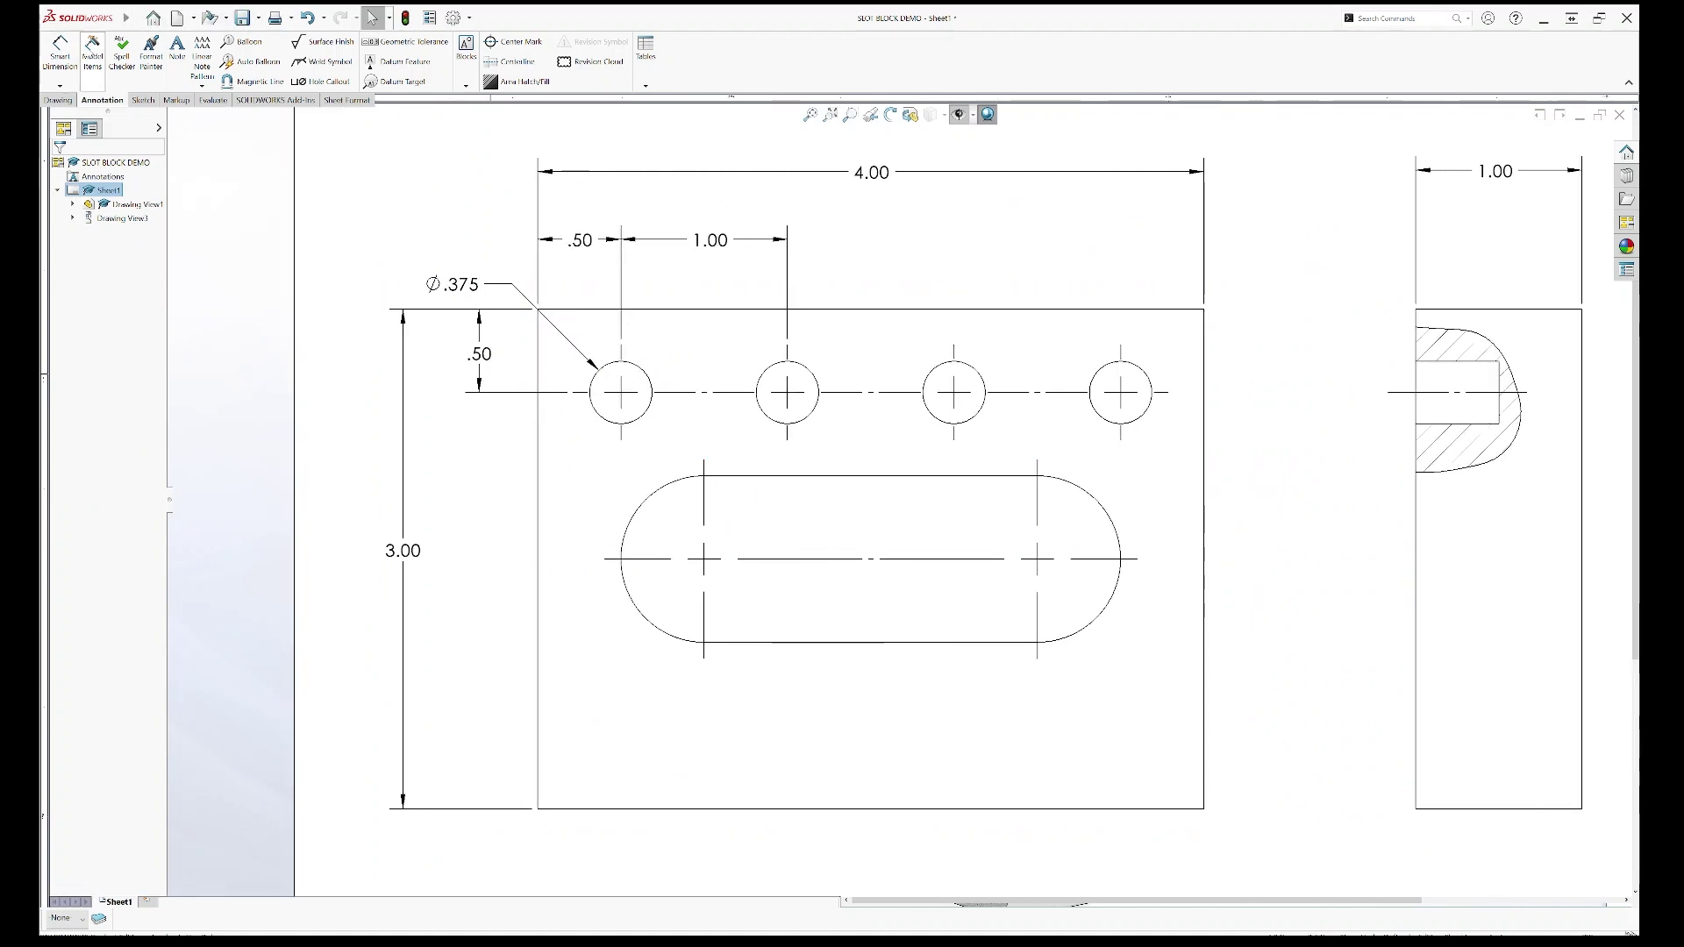
left_click(92, 51)
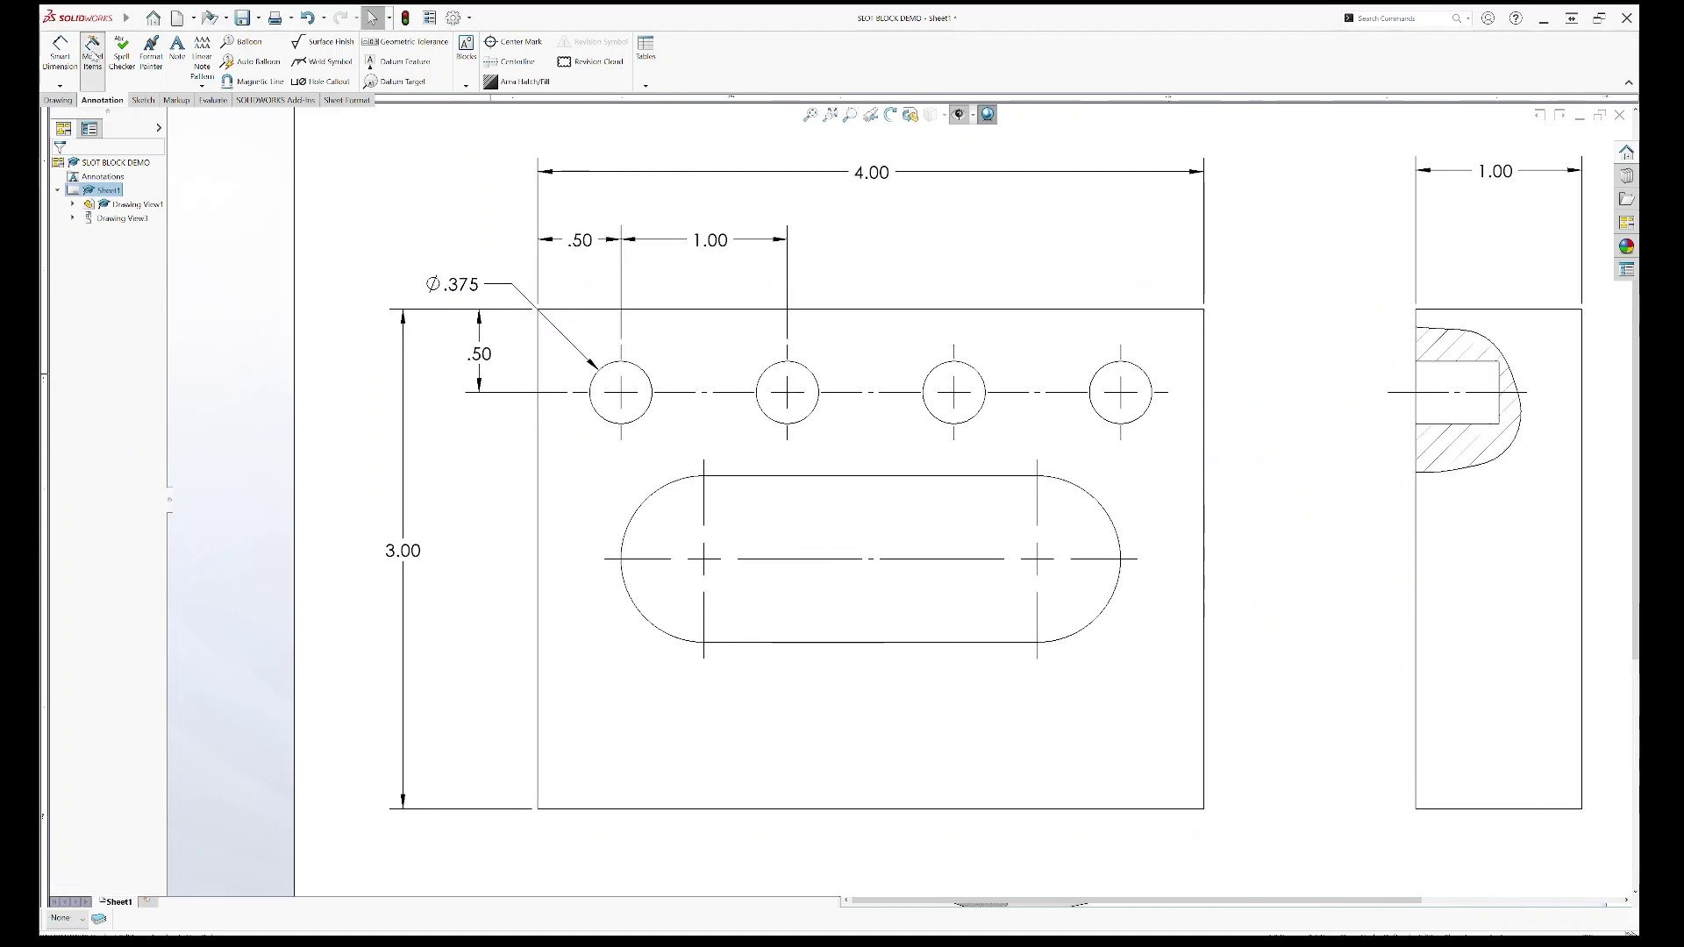
Step: Import the slot's model dimensions (R.50, 1.50, 1.00, 2.00) into the front view
left_click(659, 632)
mouse_move(834, 676)
middle_mouse_down()
mouse_move(793, 632)
mouse_move(833, 588)
mouse_move(841, 601)
middle_mouse_up()
left_click(59, 164)
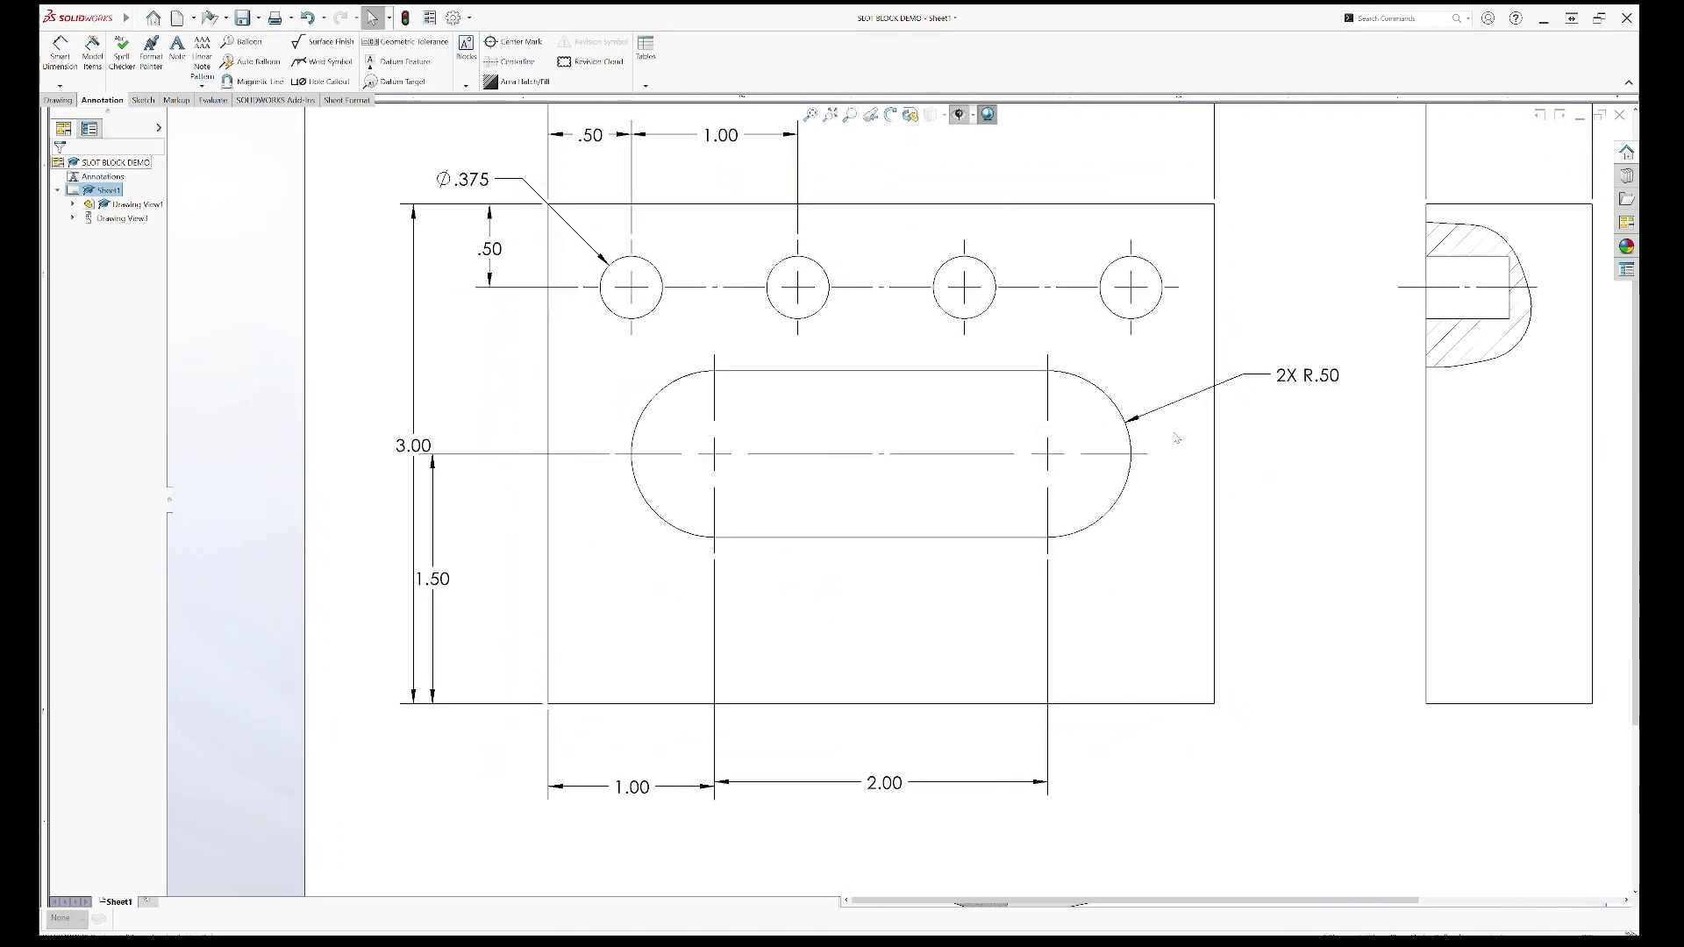
Step: Remove the 2X prefix so the slot radius reads simply R.50
double_click(1307, 376)
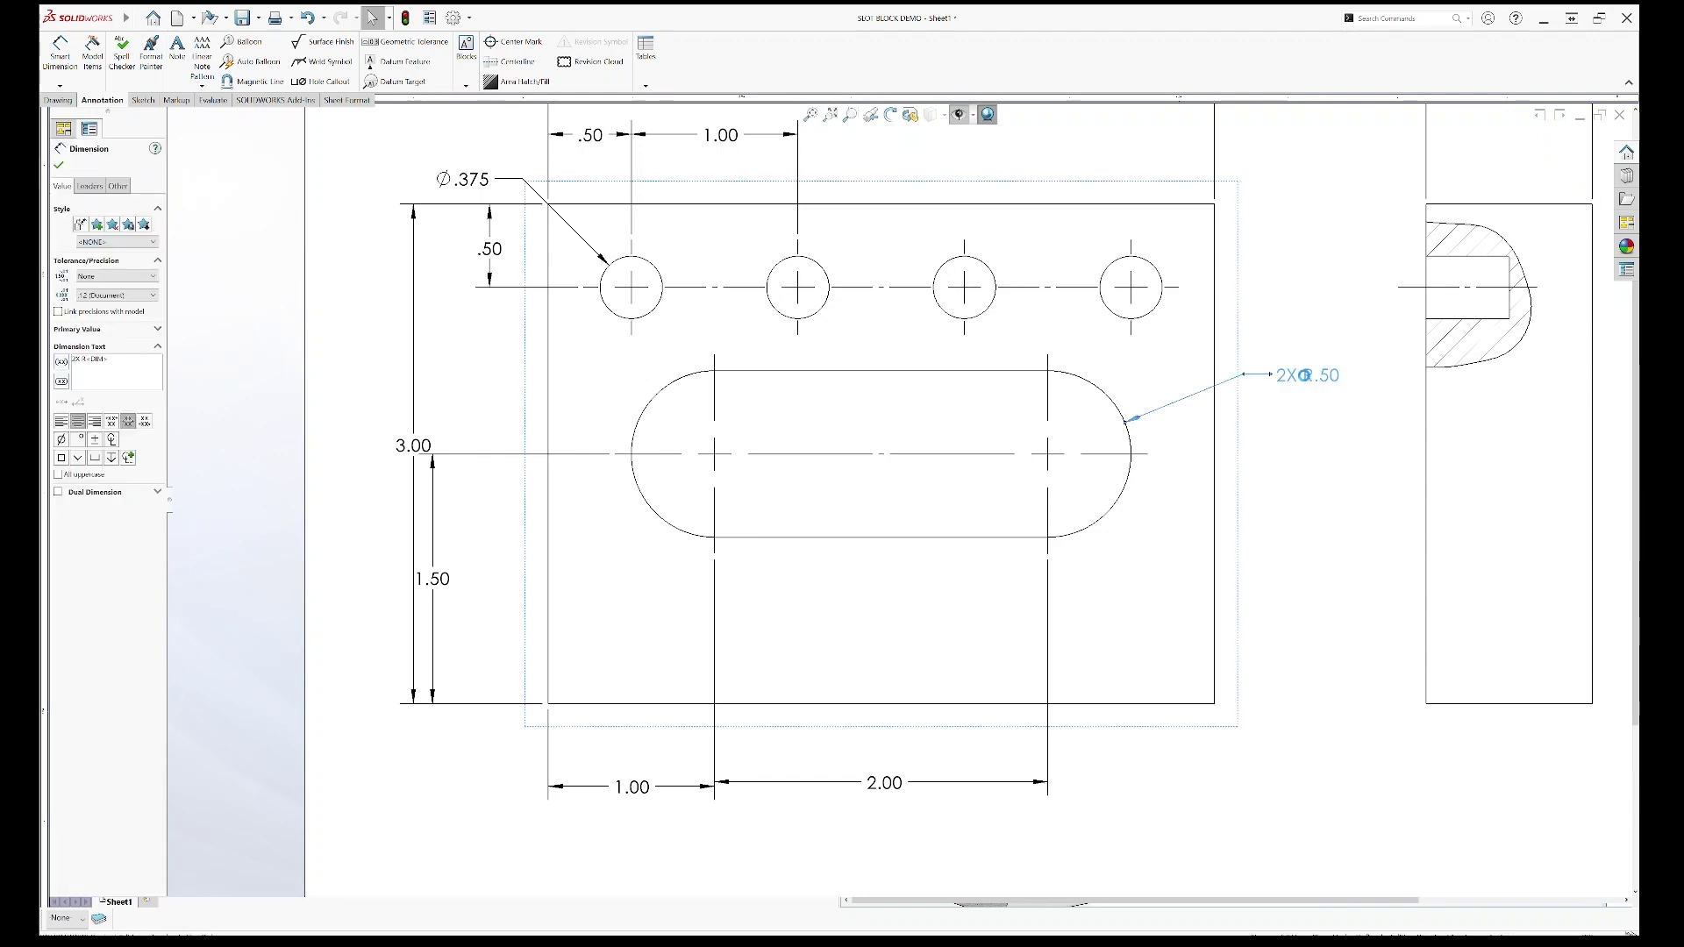
left_click(1234, 357)
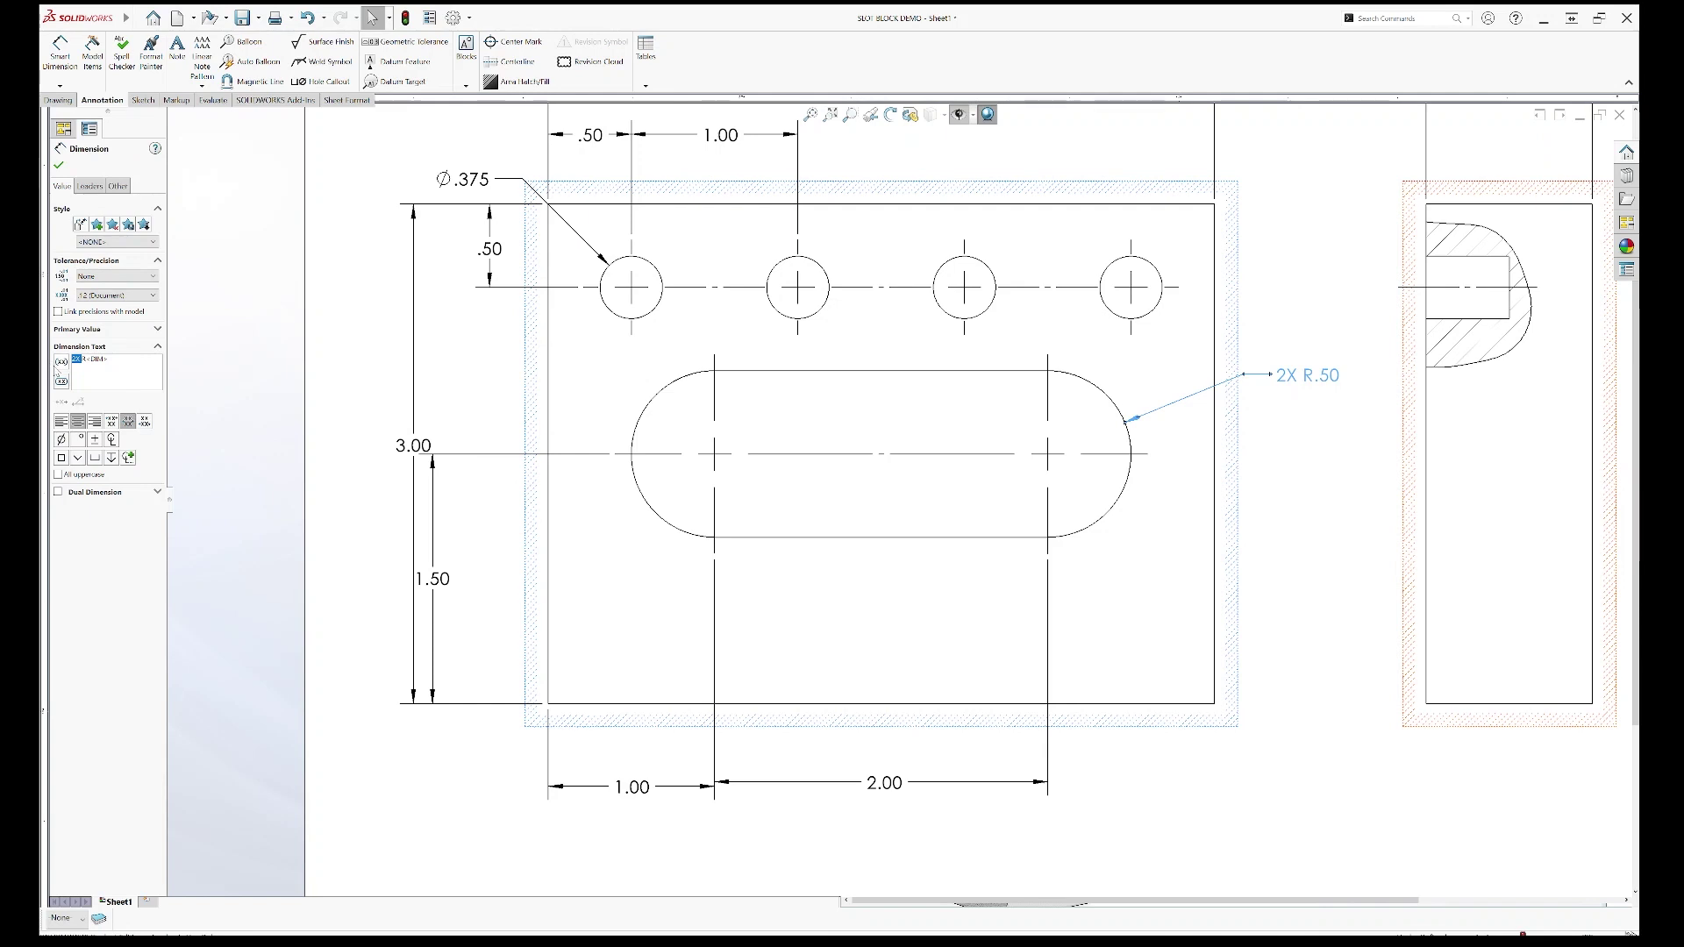
key("Delete")
left_click(59, 164)
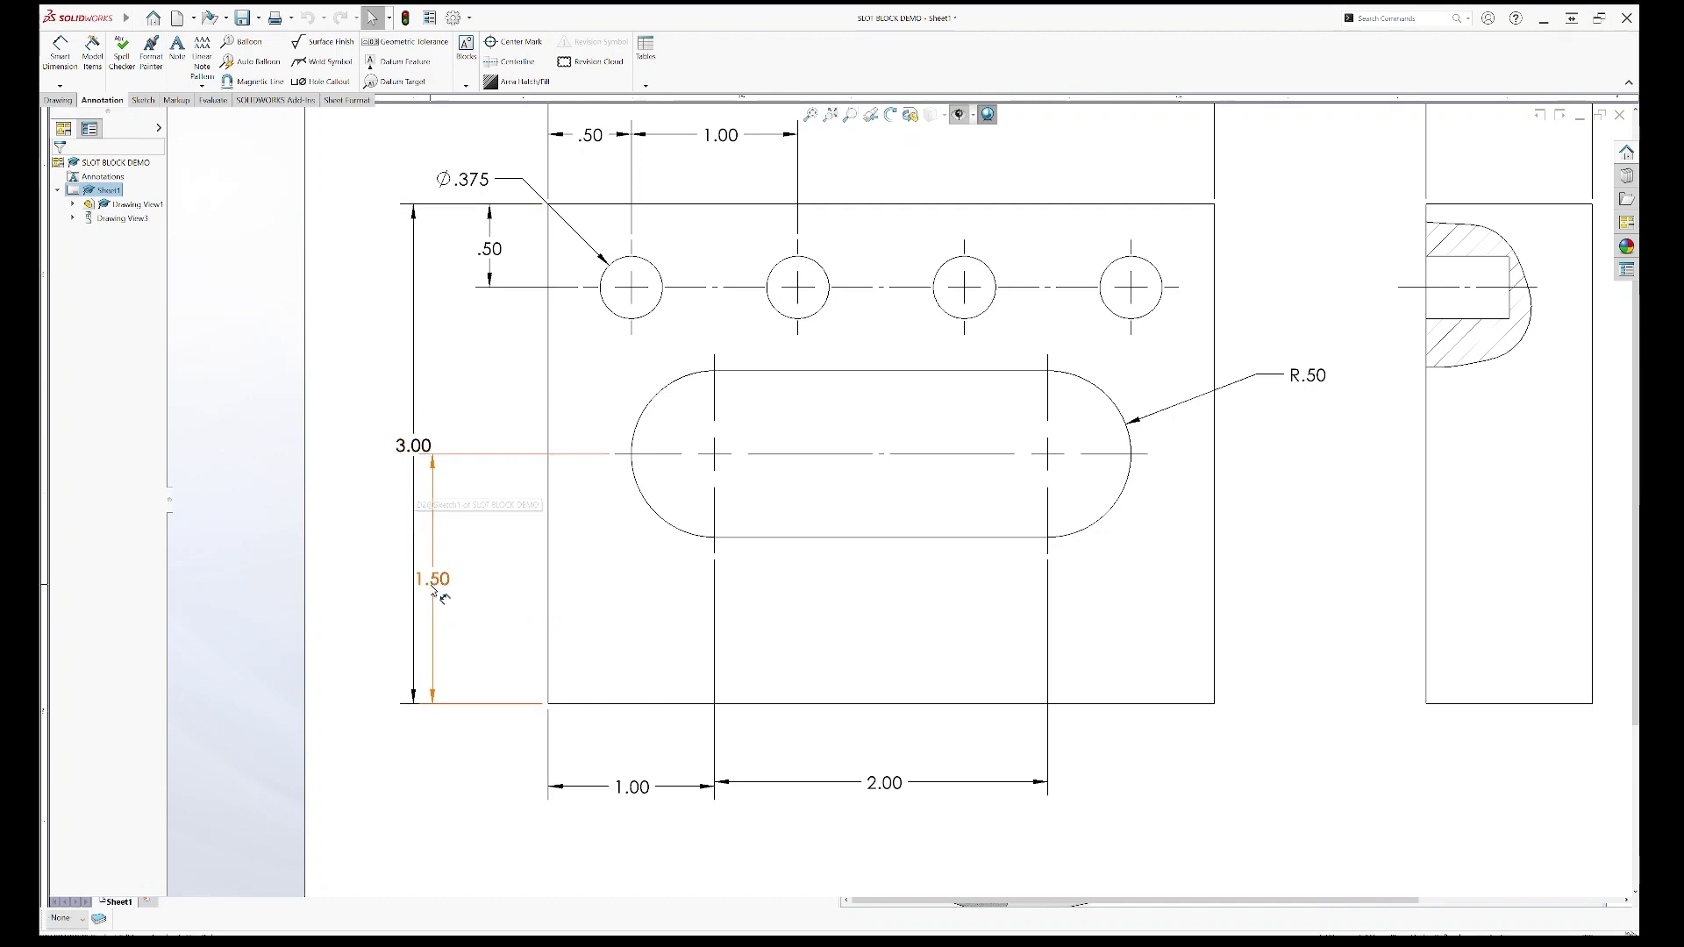
Step: Shift 1.50 right and 3.00 left, align 2.00 with 1.00, and raise R.50
left_click_drag(433, 590, 490, 589)
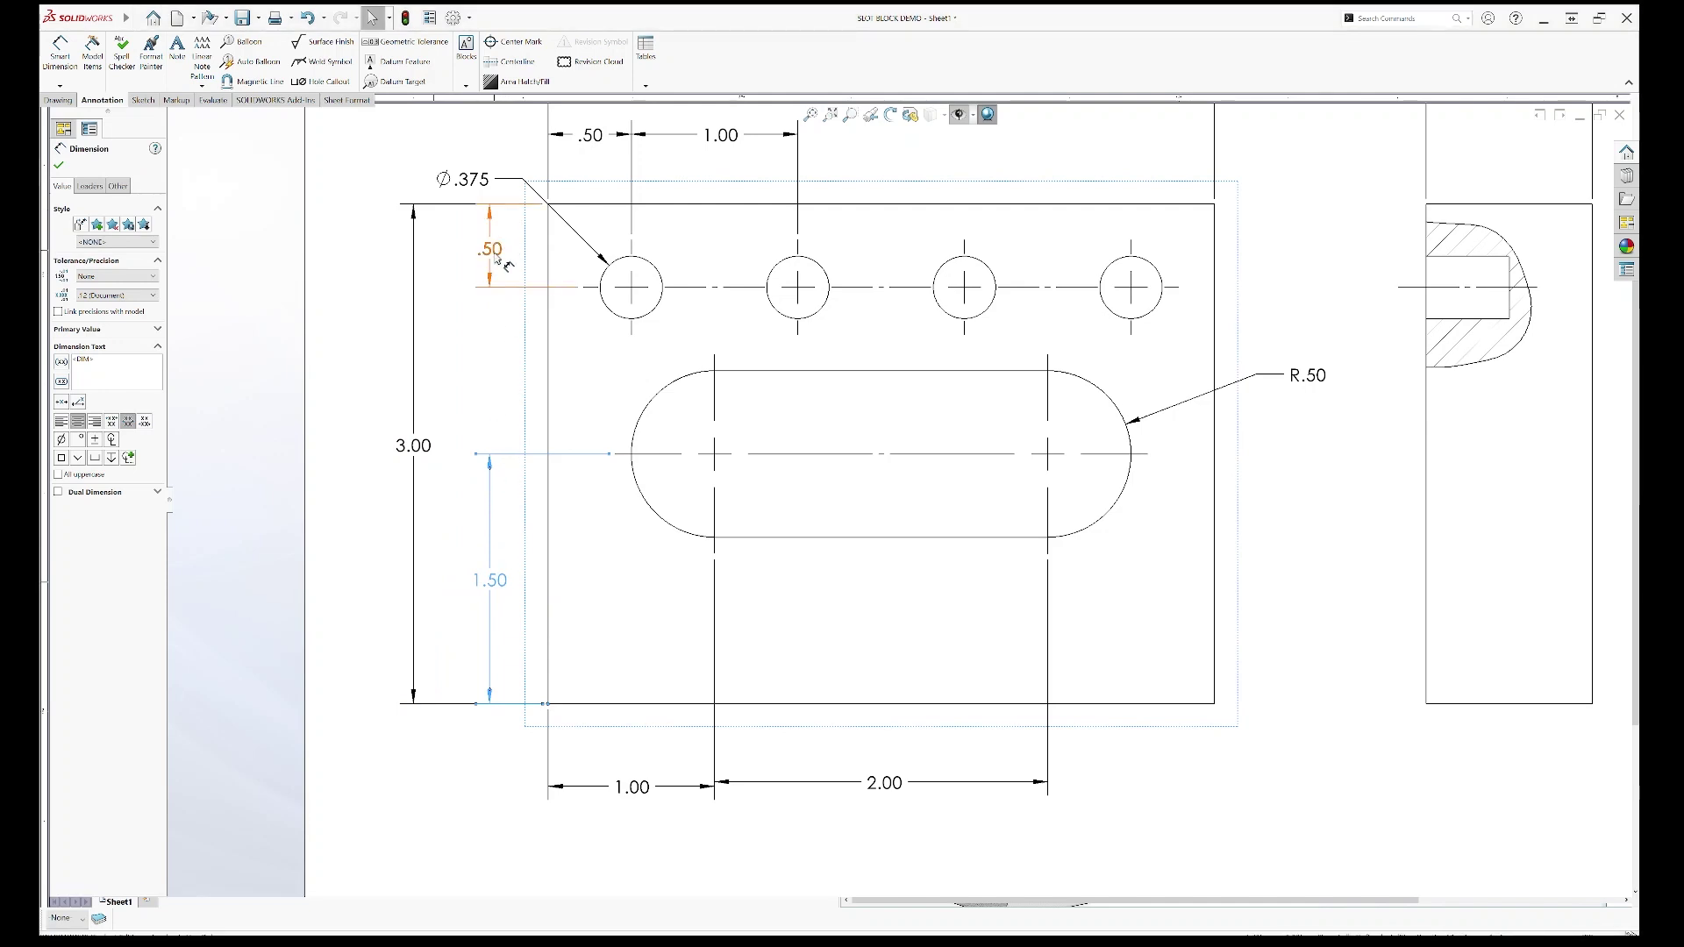
left_click_drag(410, 457, 397, 456)
middle_click_drag(752, 688, 628, 703, "ctrl")
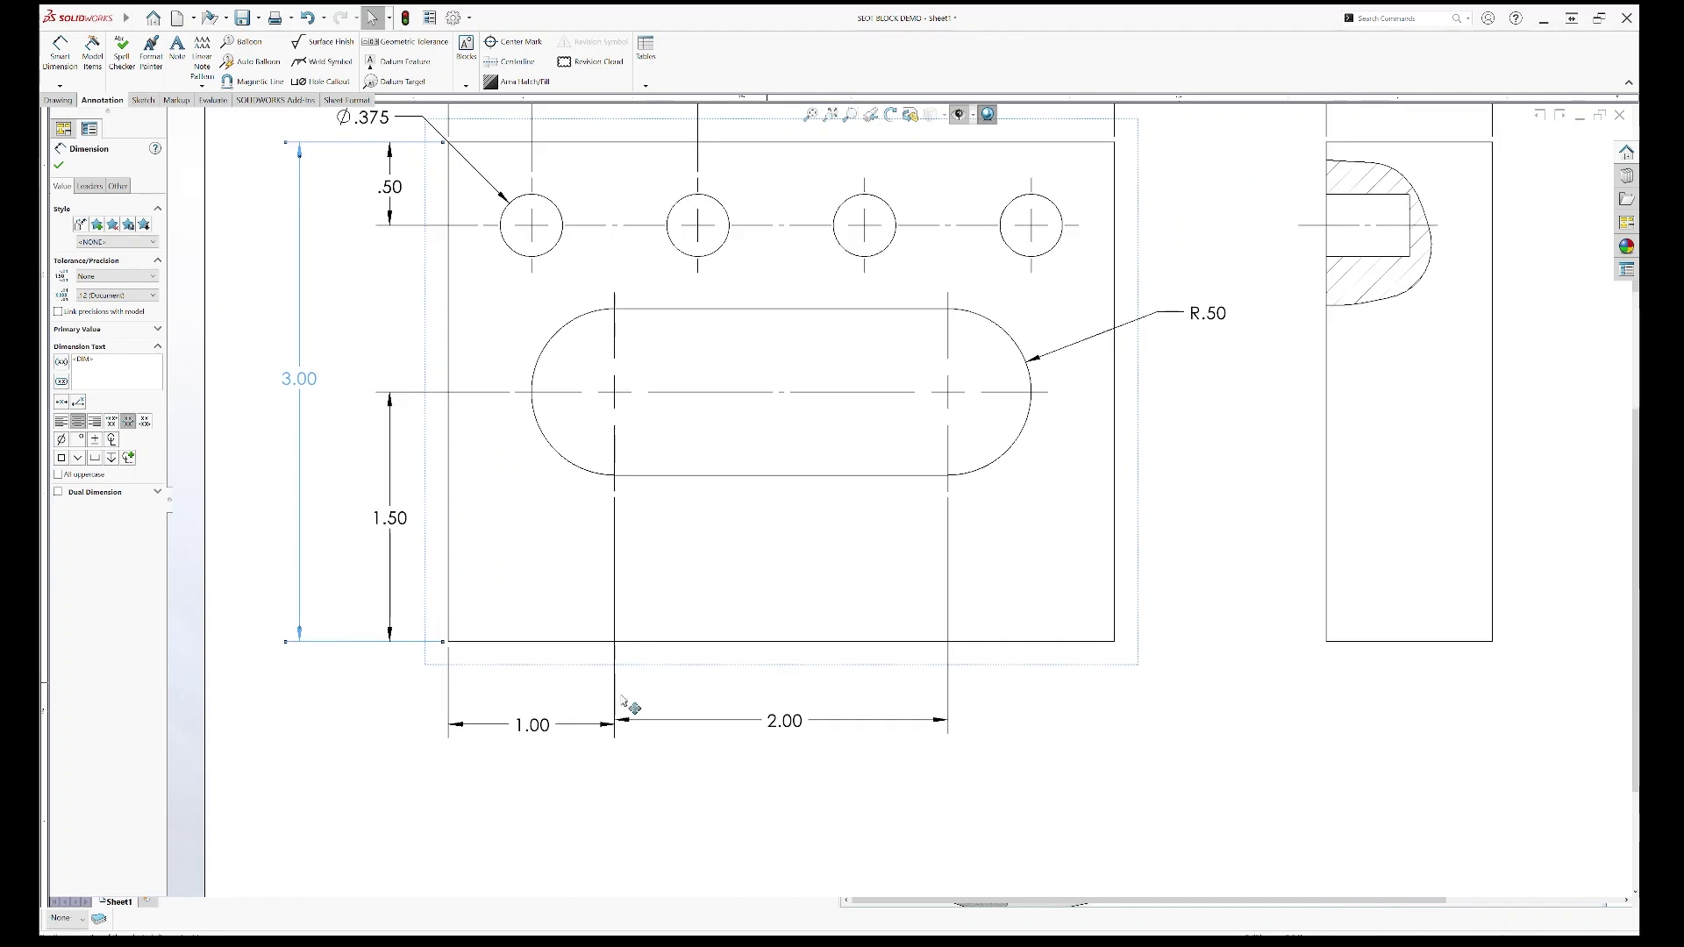
left_click_drag(787, 733, 787, 737)
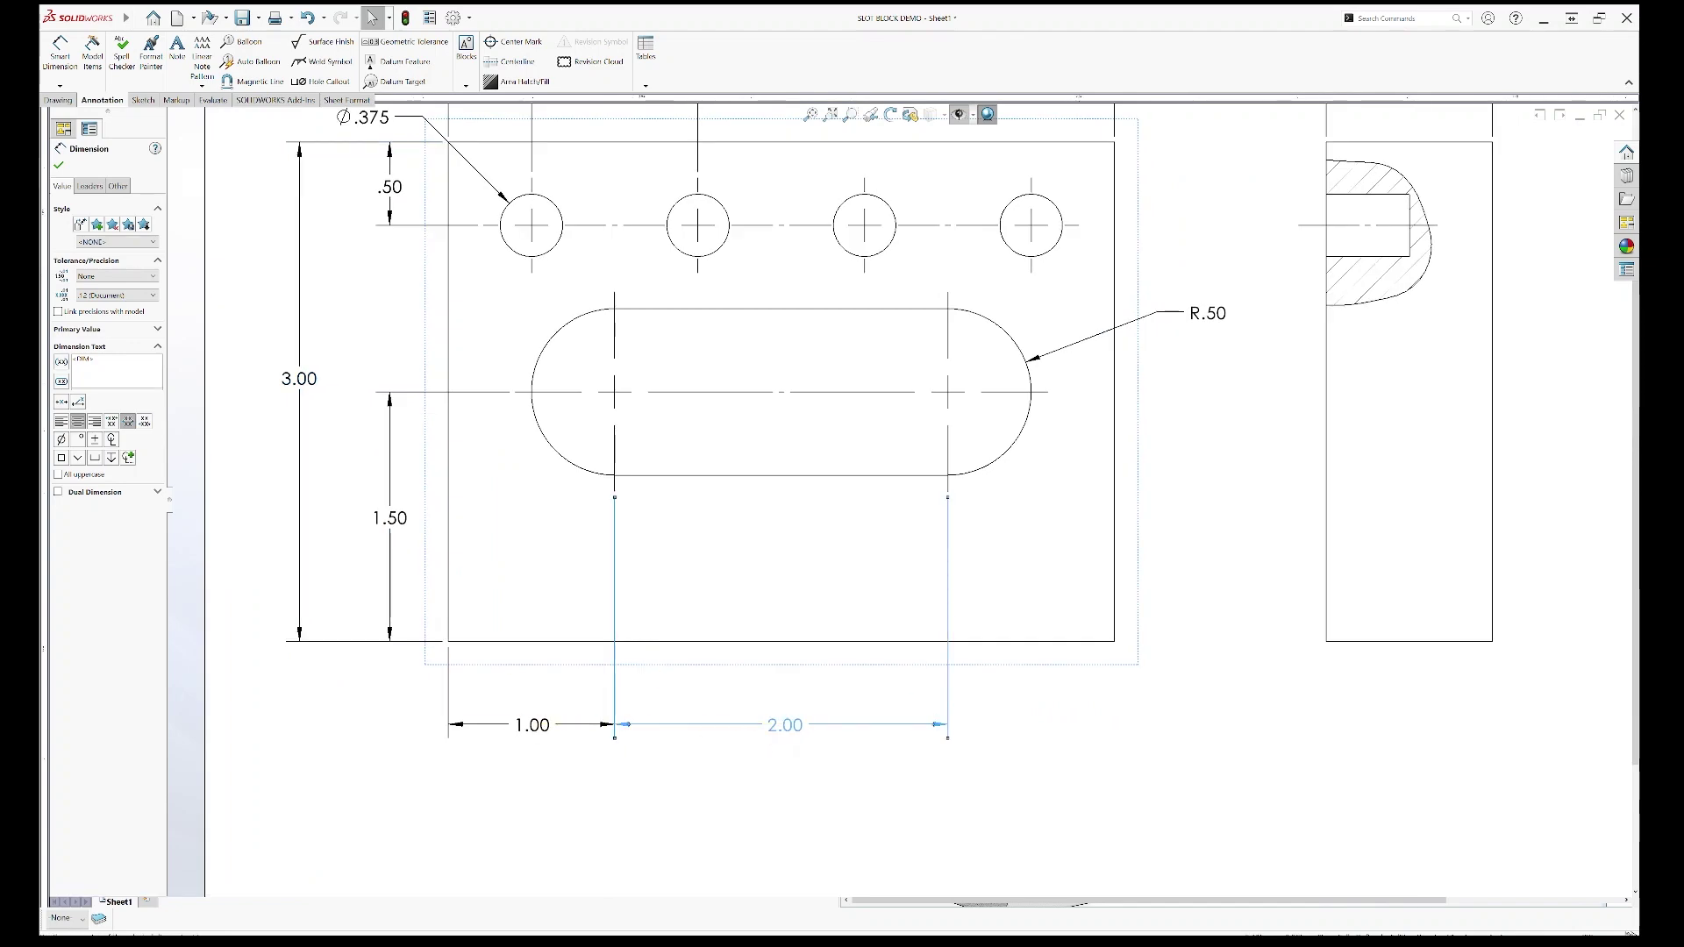
left_click(635, 789)
middle_click_drag(1045, 631, 940, 699, "ctrl")
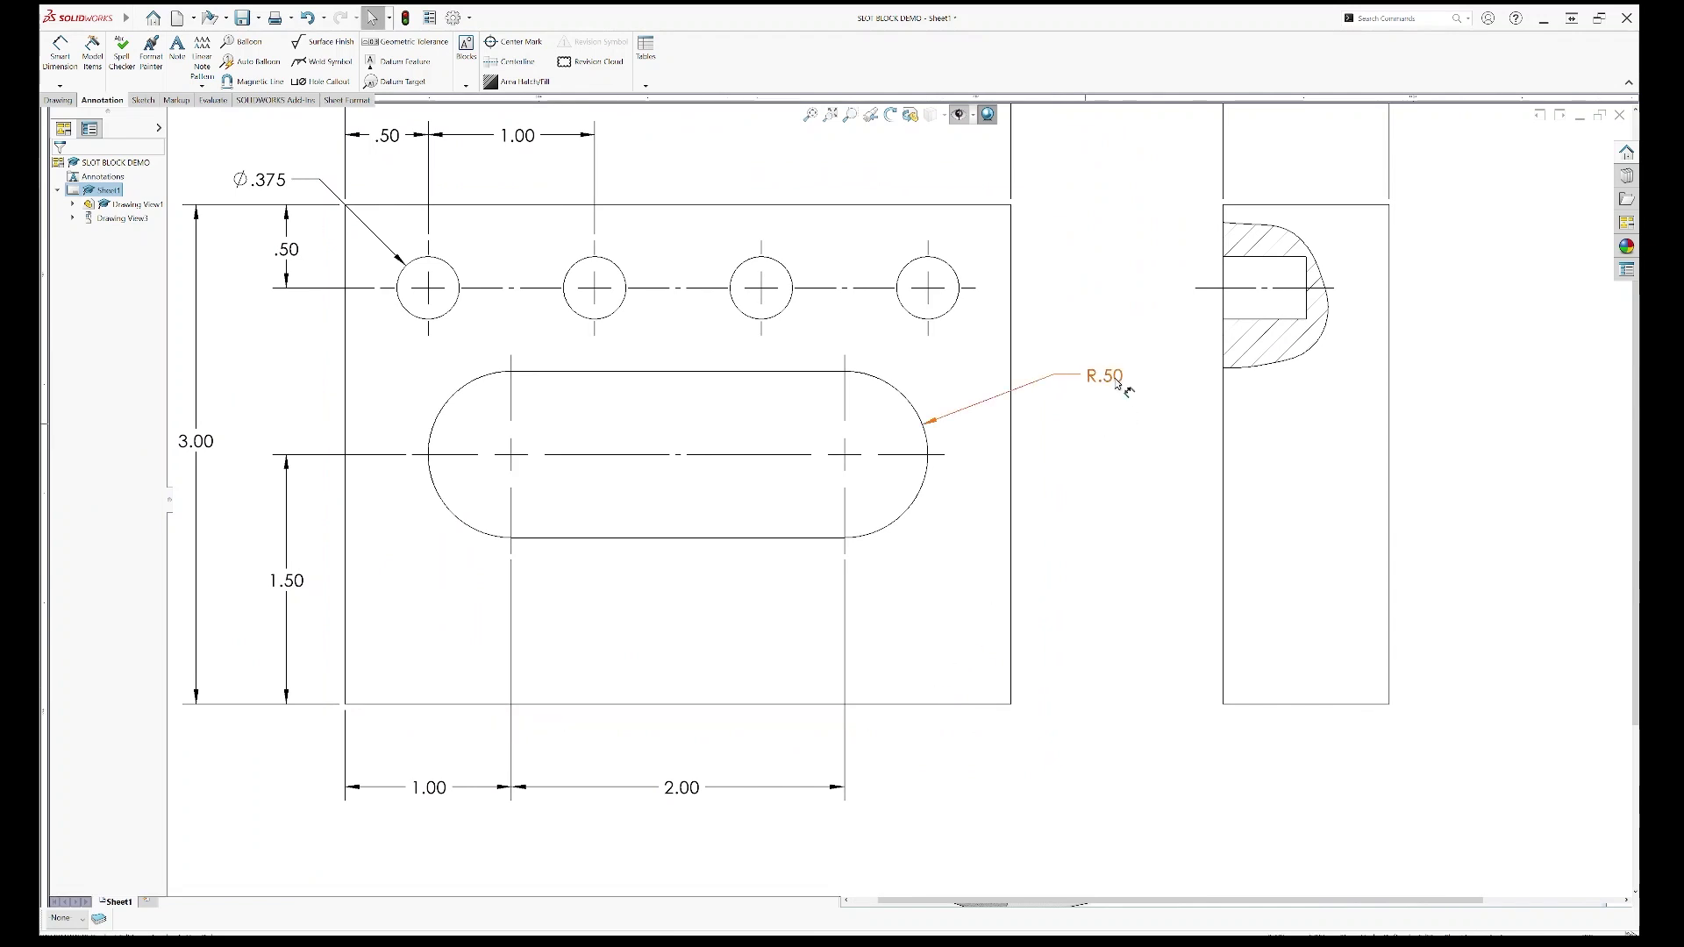
left_click_drag(1117, 384, 1096, 353)
left_click(1090, 412)
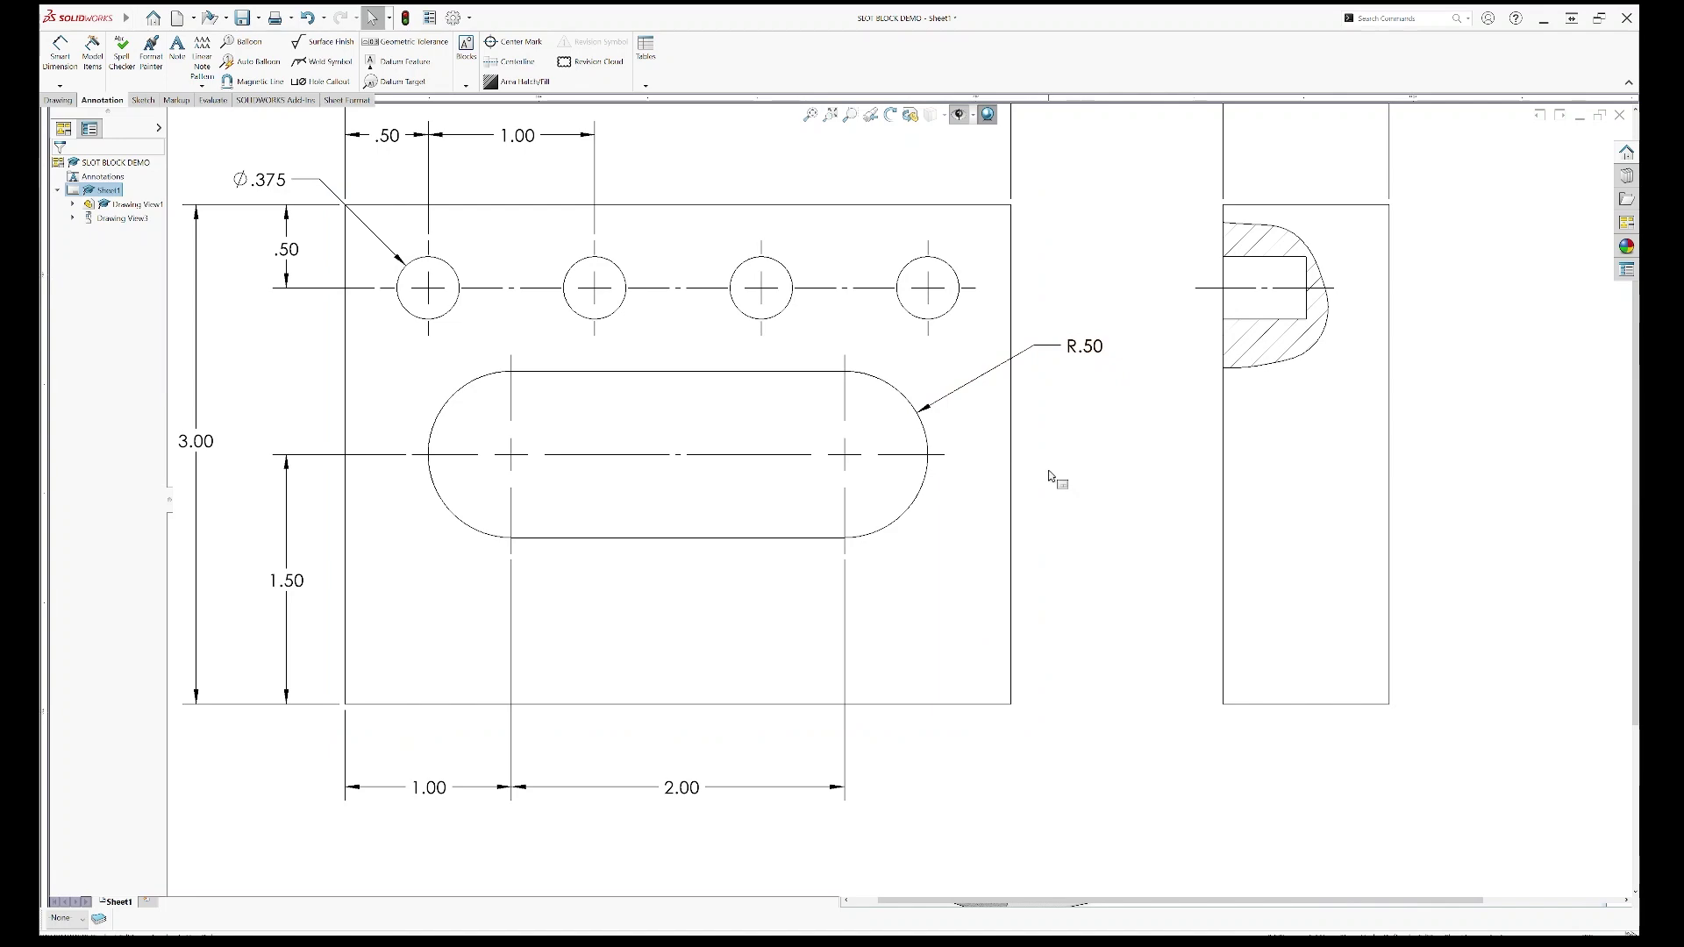
scroll(1044, 561, "up", 2)
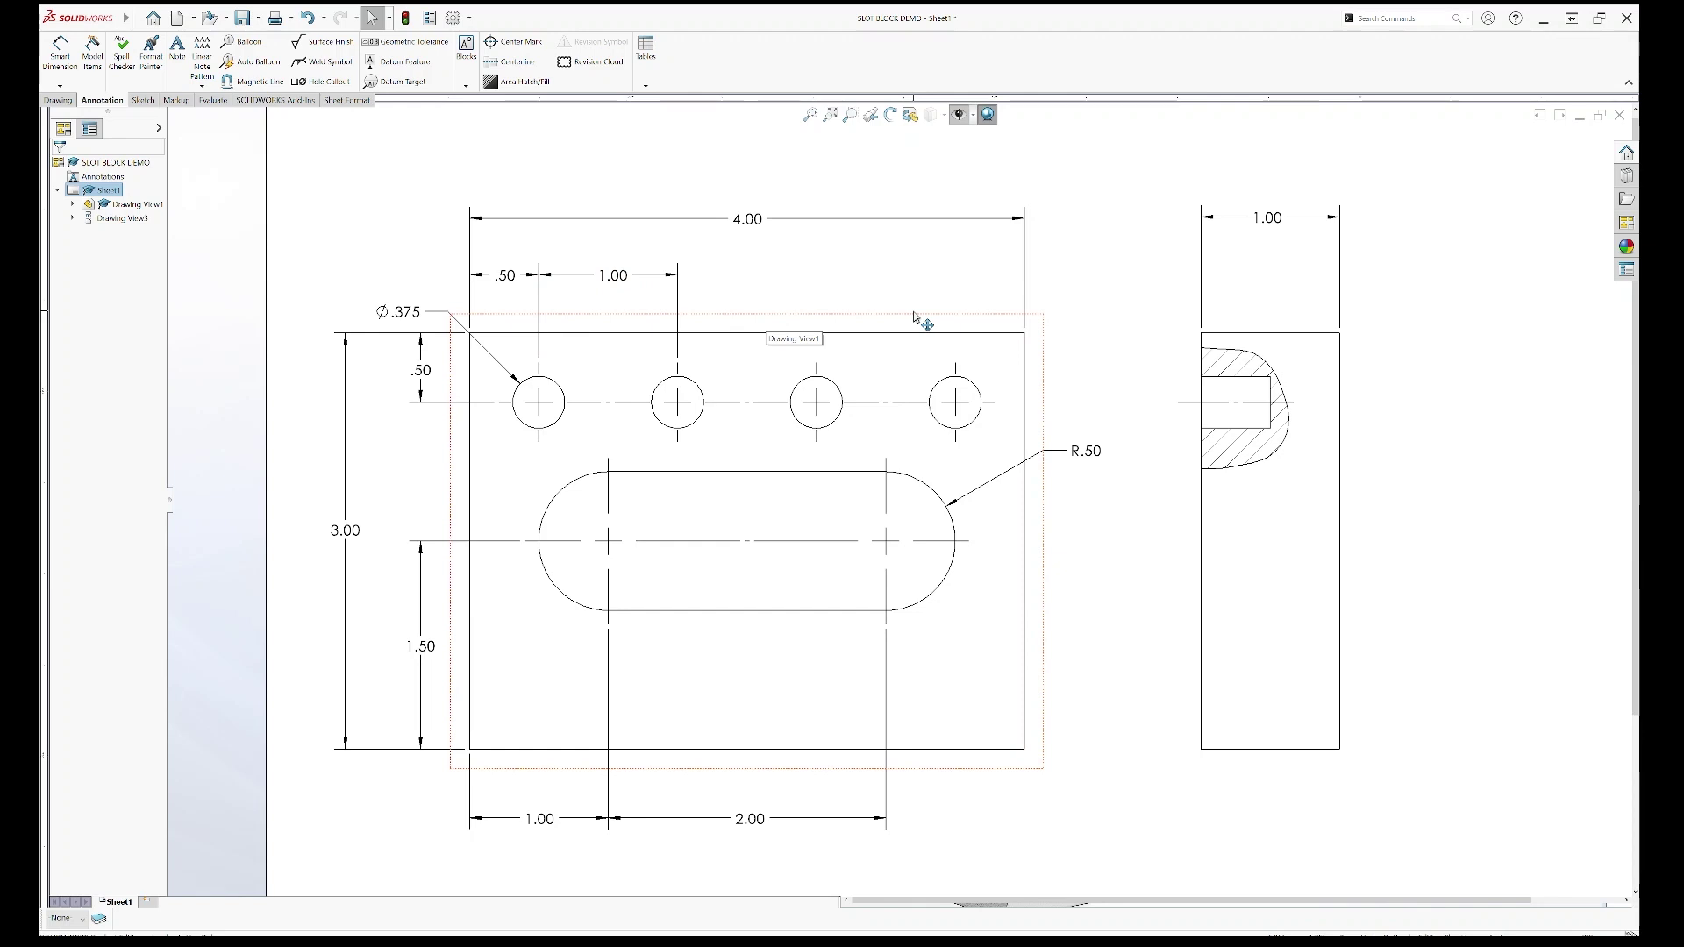
Step: Label the hole spacing 3X 1.00 and the radius 2X R.50, then shift both views left
left_click(647, 276)
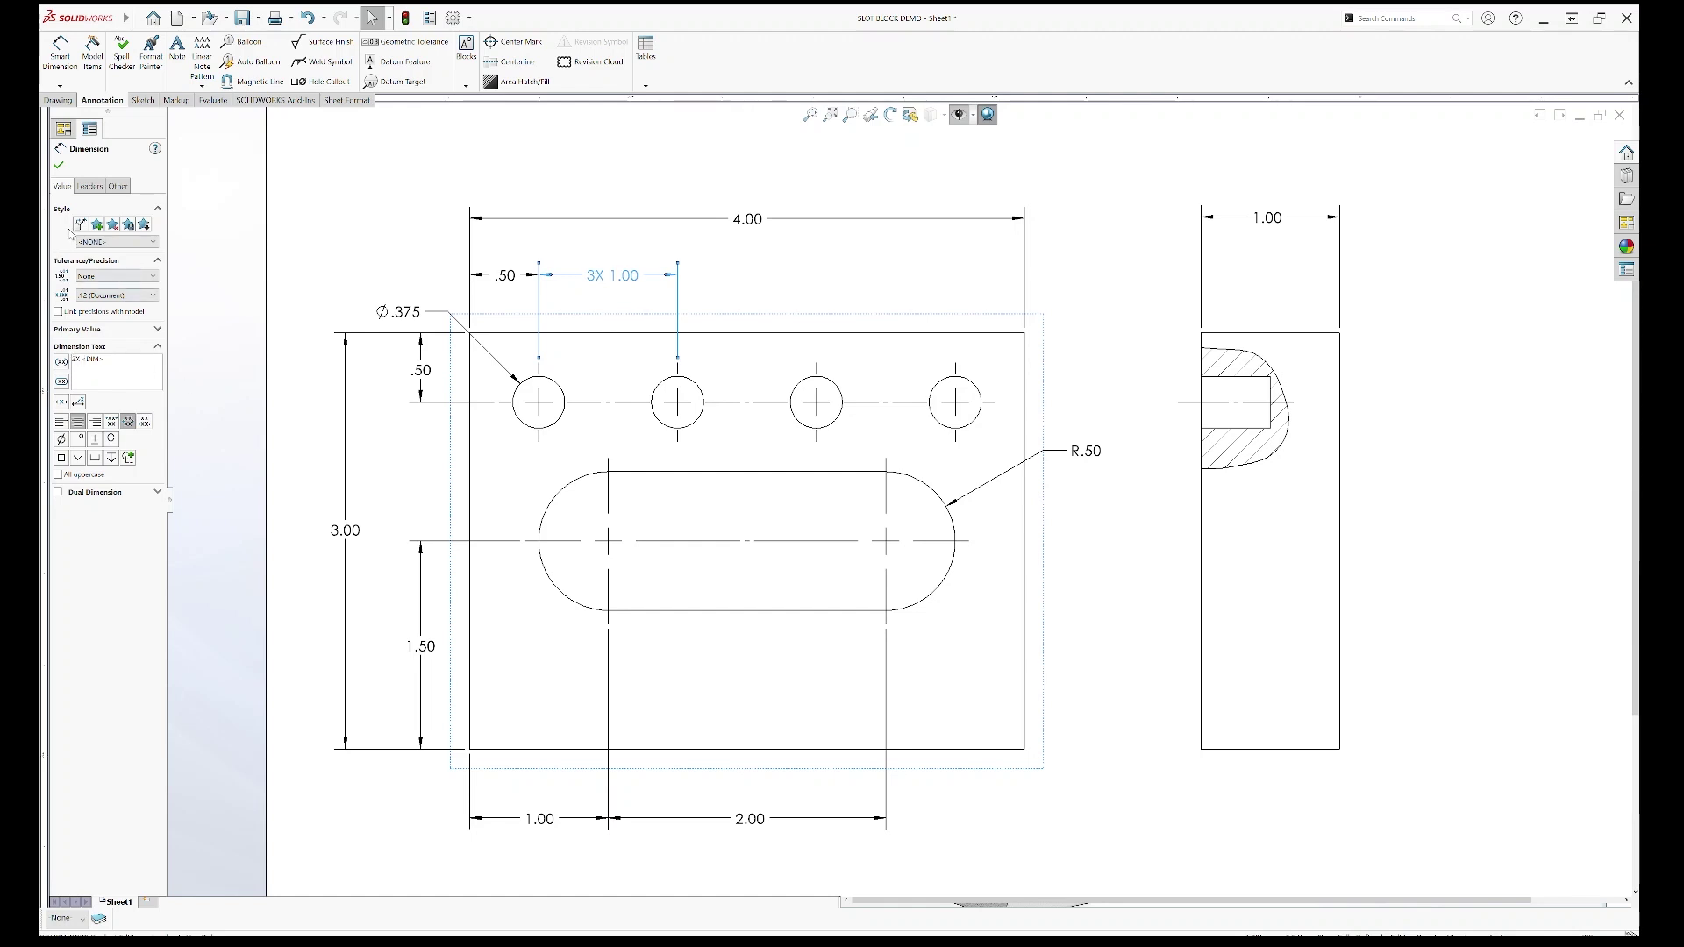
left_click(59, 168)
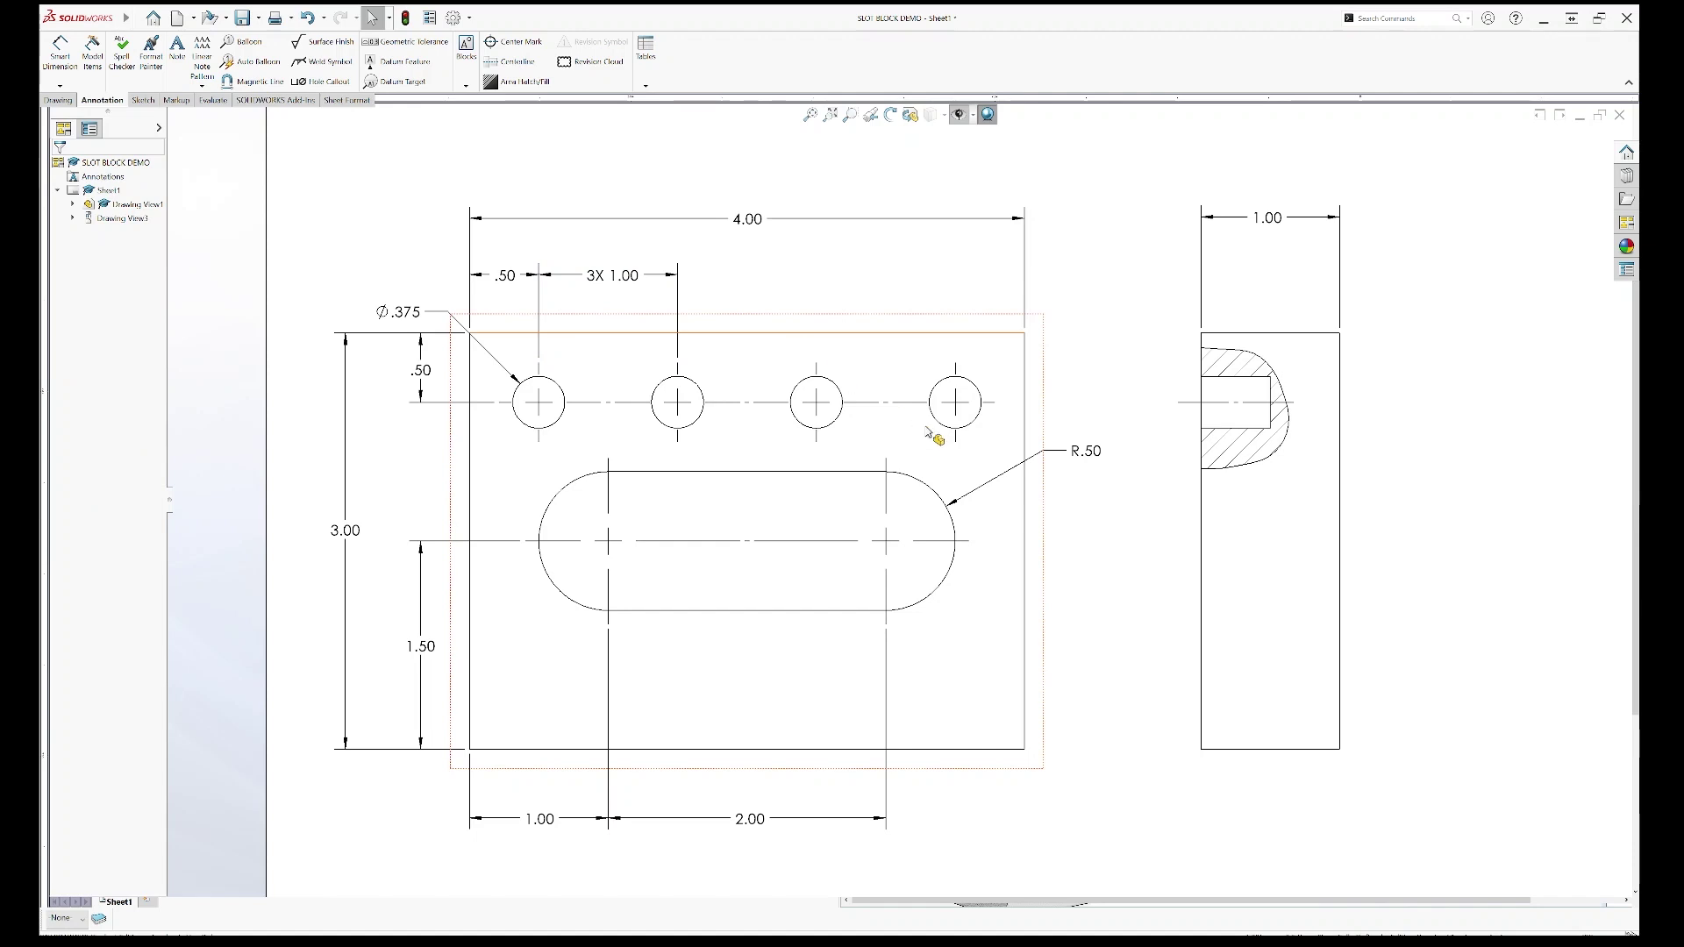
left_click(1085, 451)
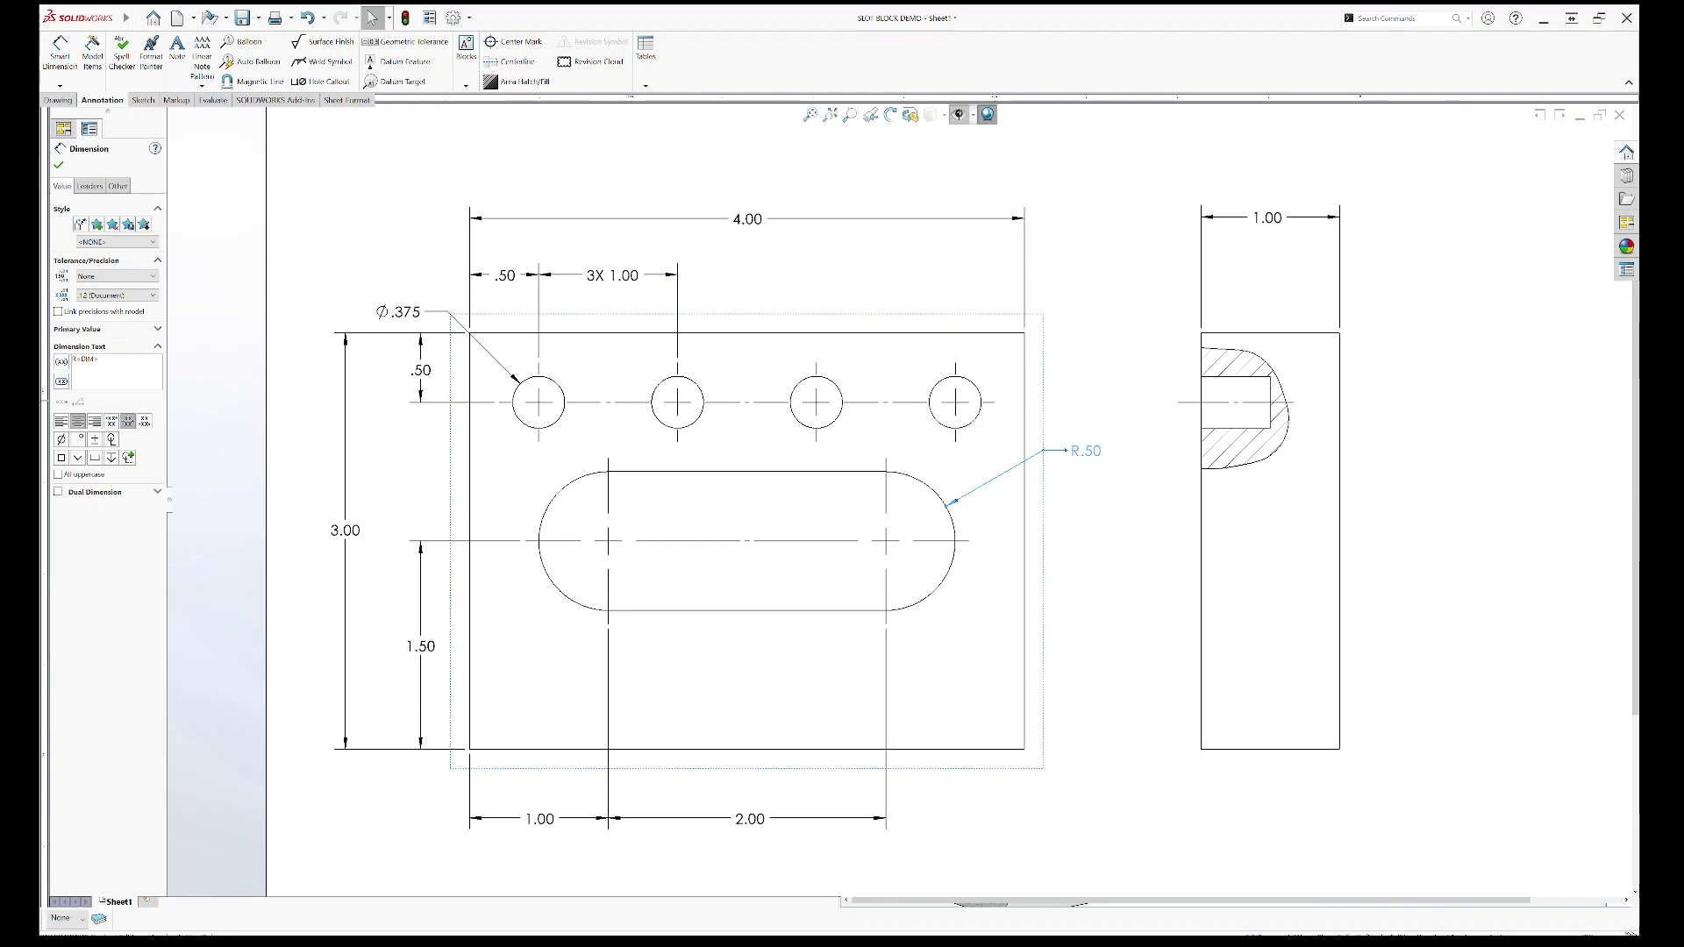
type("2X")
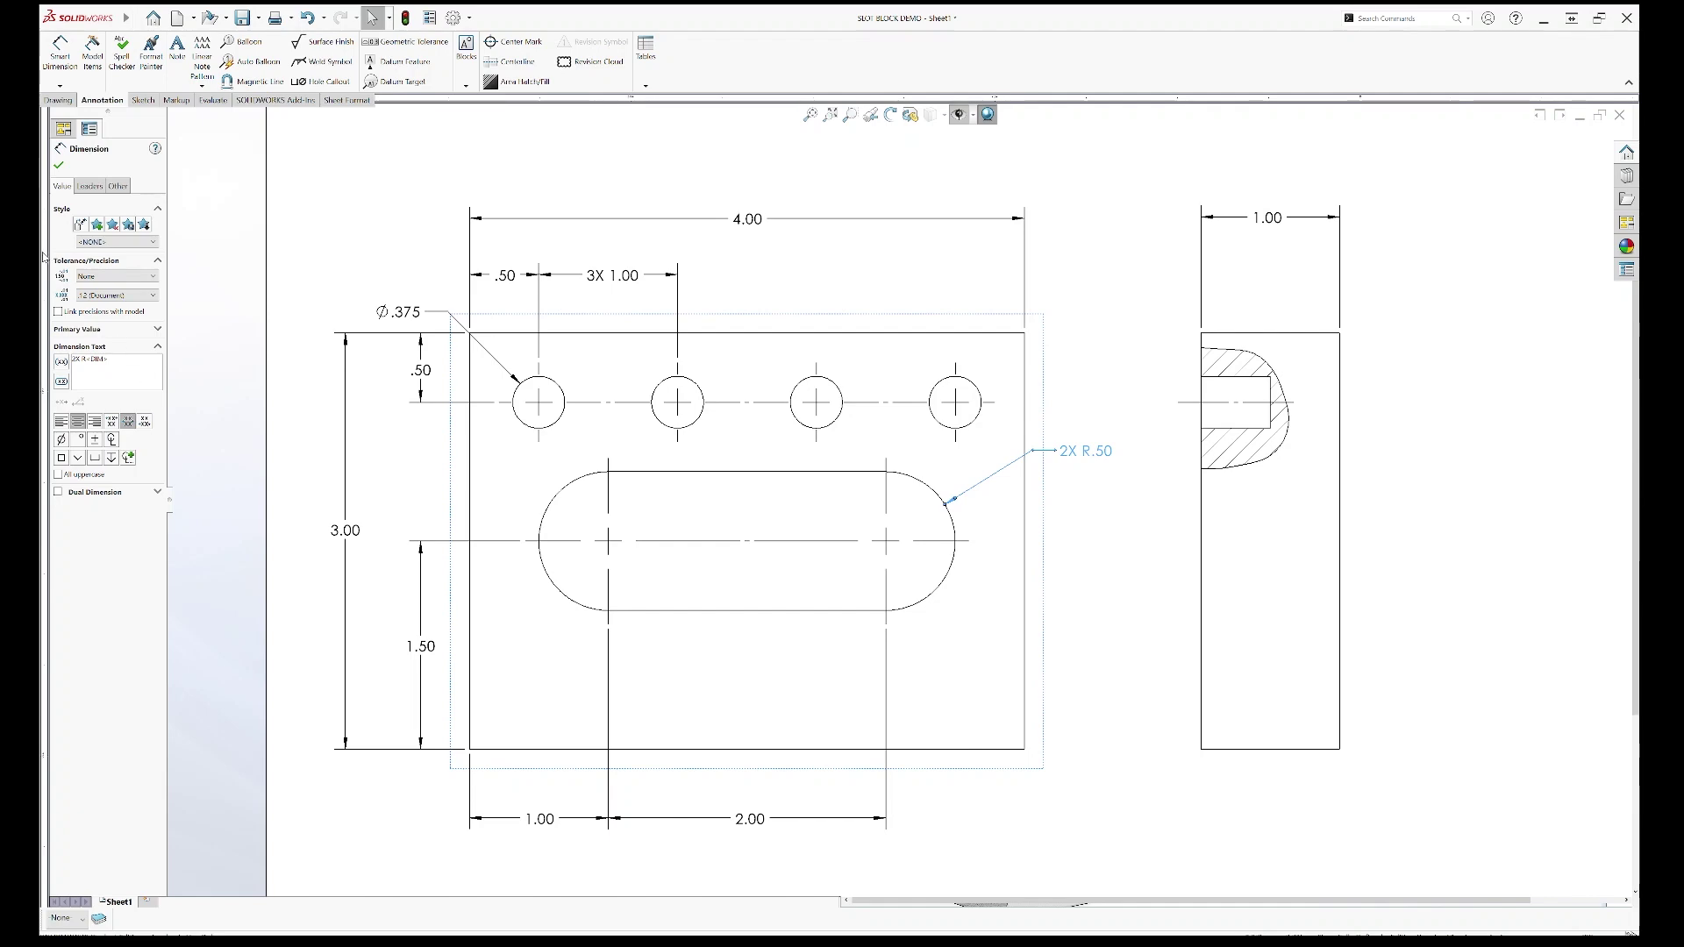
left_click(59, 166)
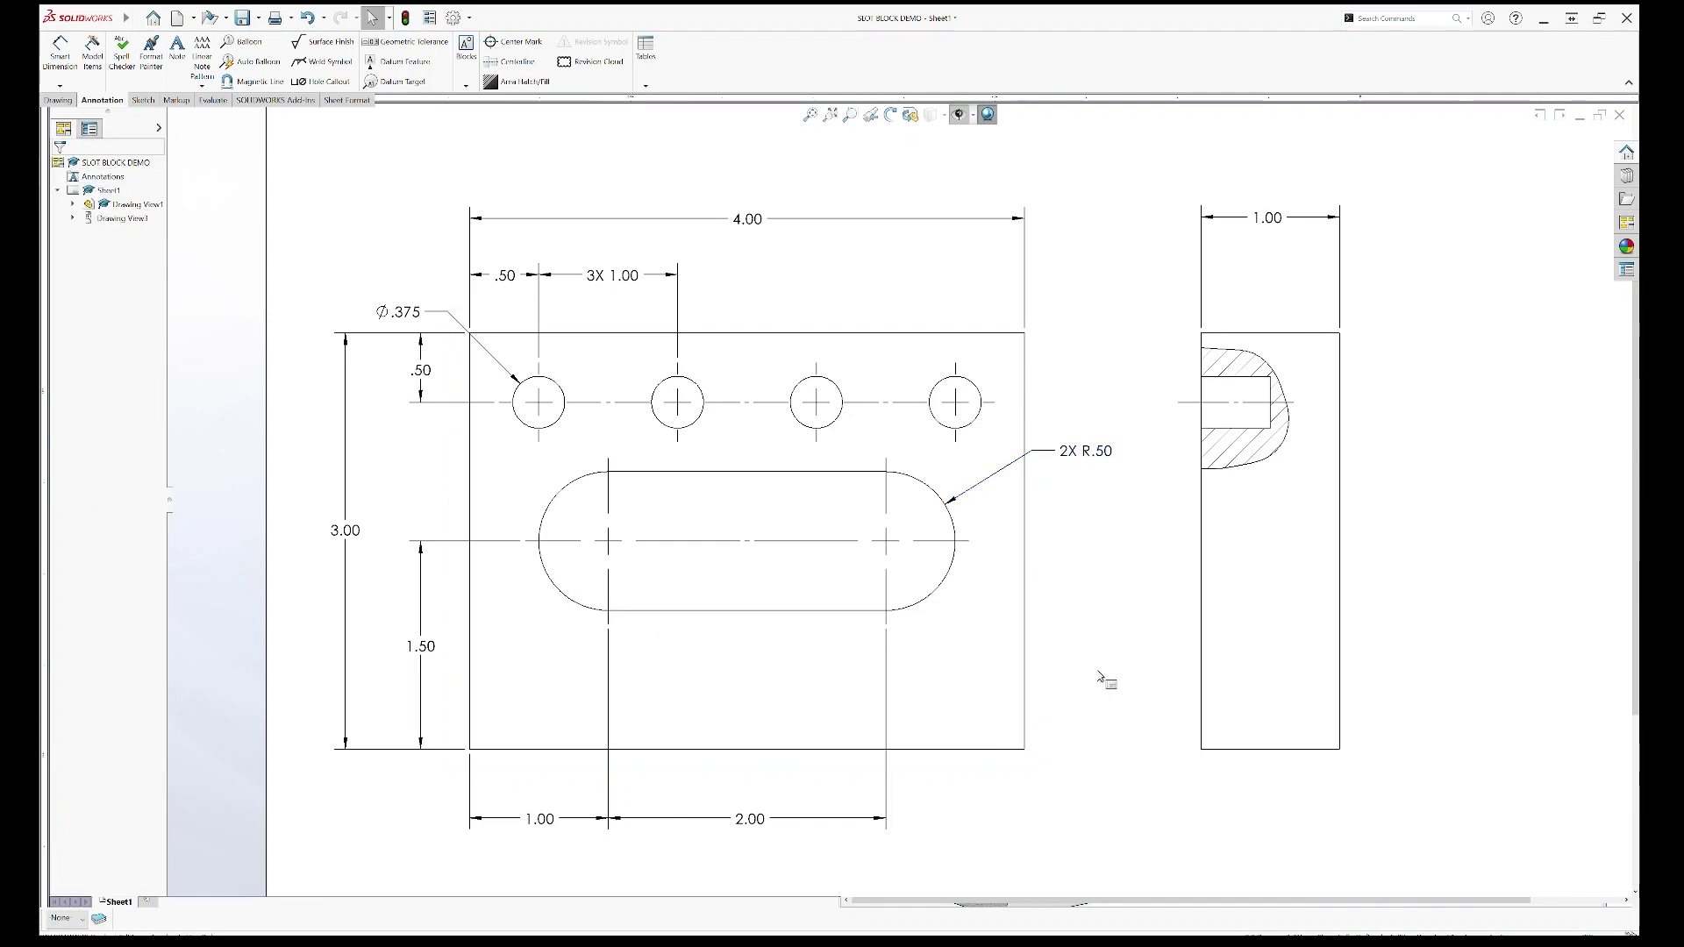
mouse_move(1035, 737)
left_mouse_down()
mouse_move(903, 772)
mouse_move(846, 729)
left_mouse_up()
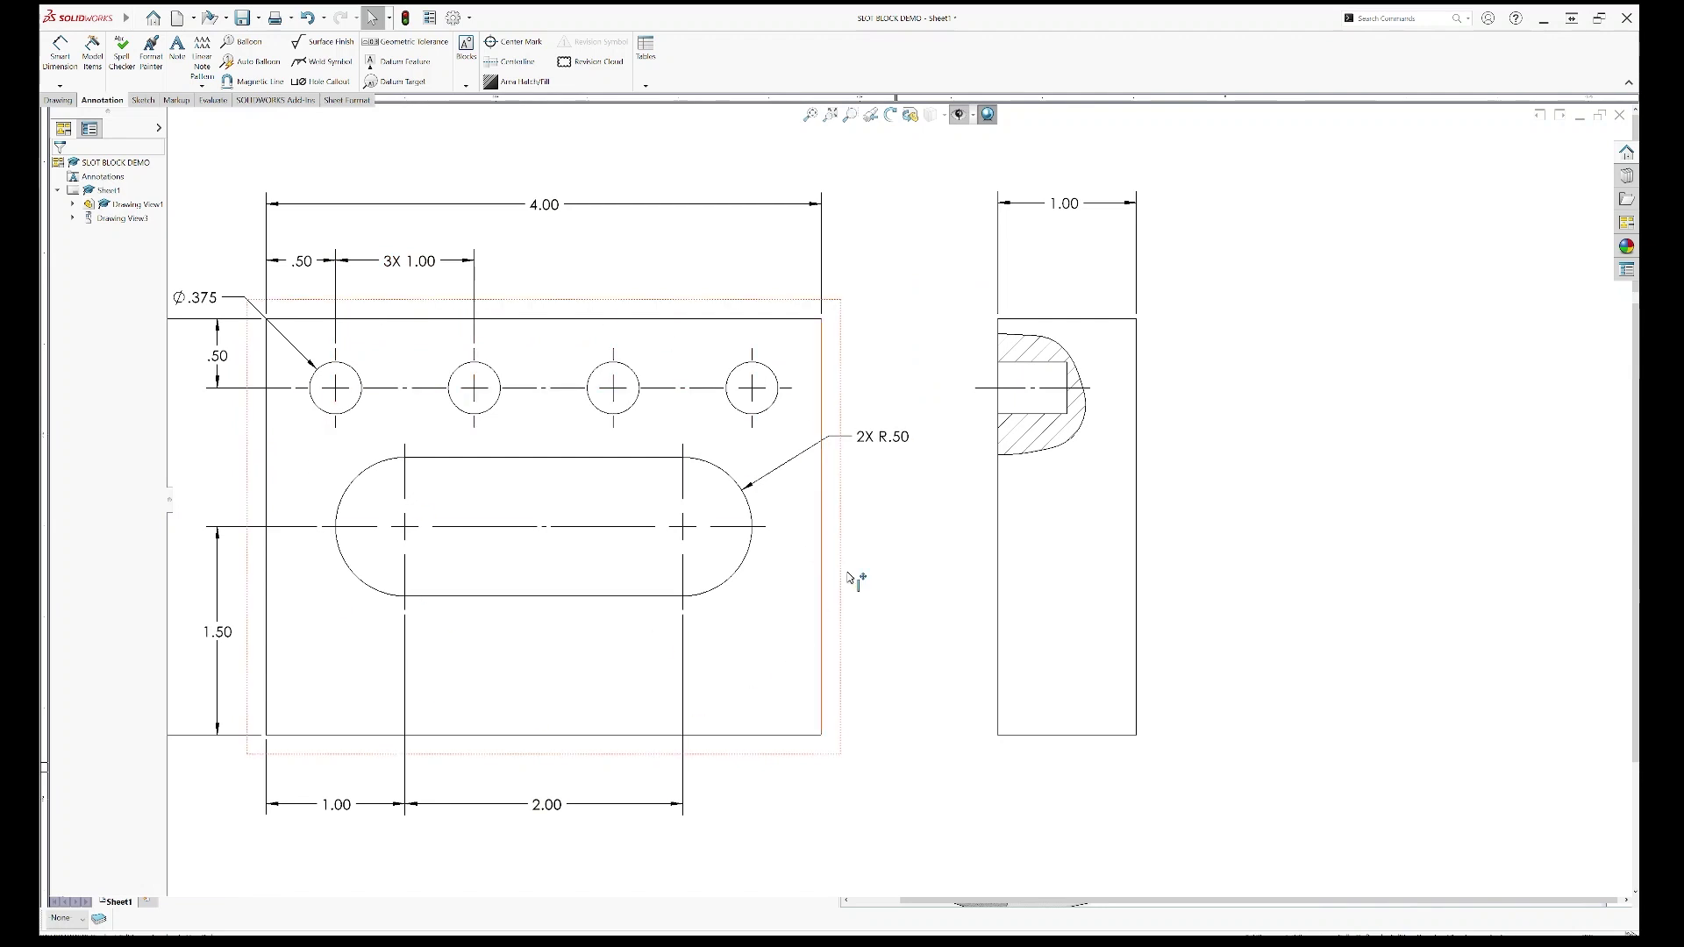
key("ctrl+Left")
scroll(932, 419, "down", 3)
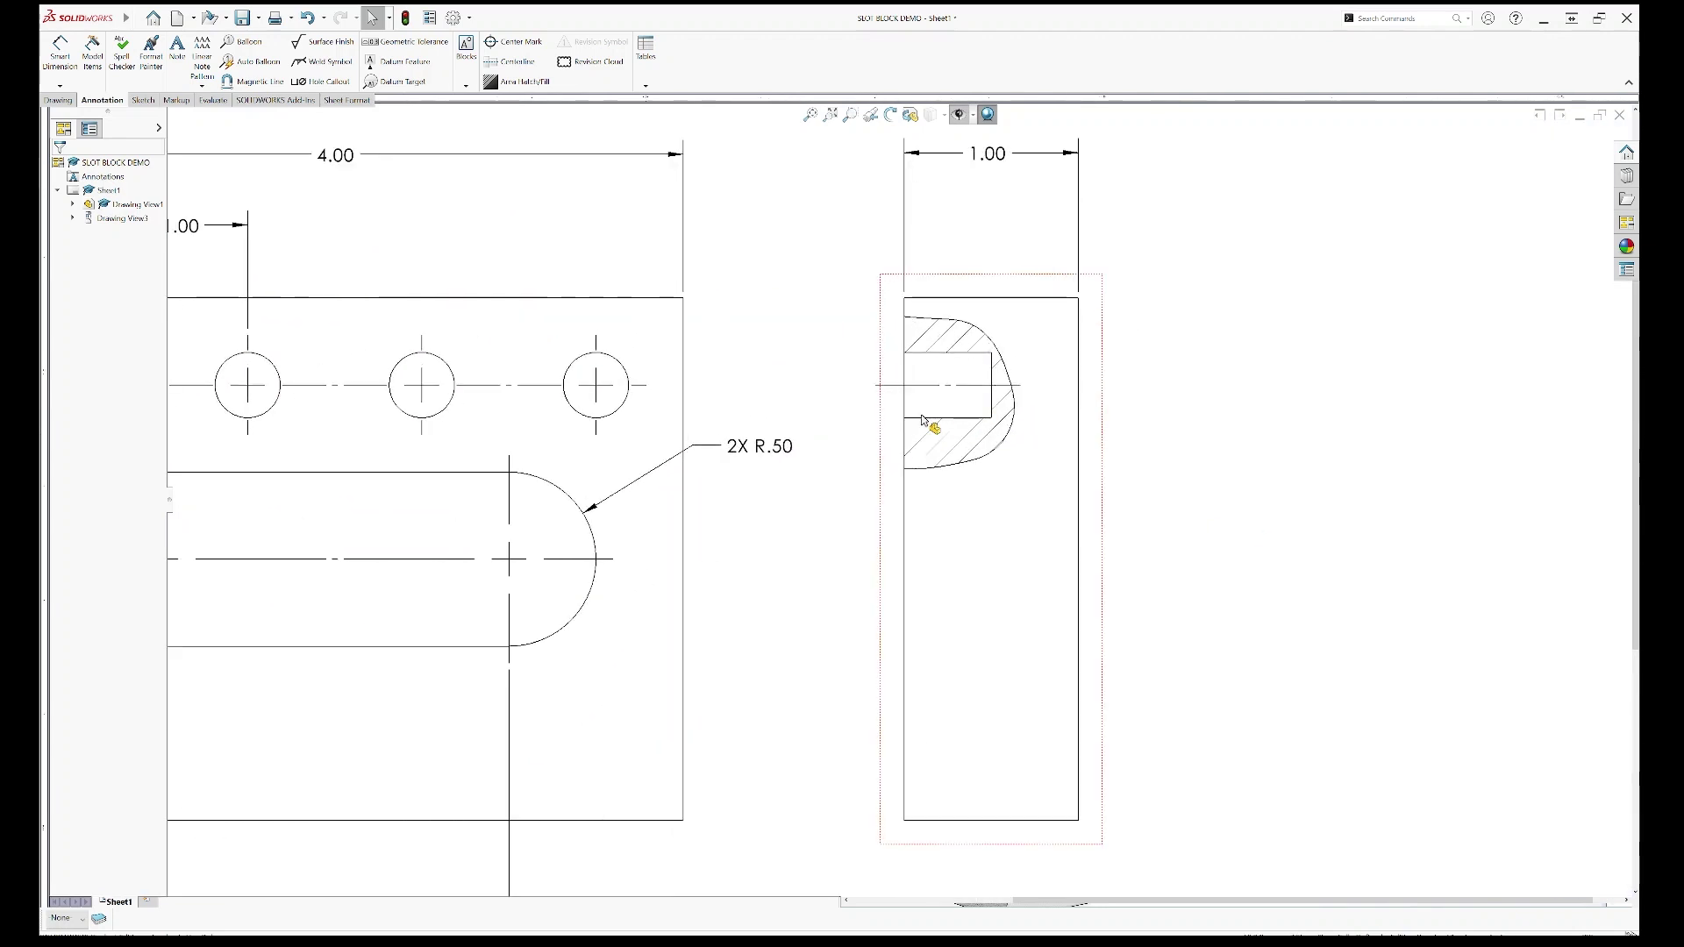
left_click(92, 54)
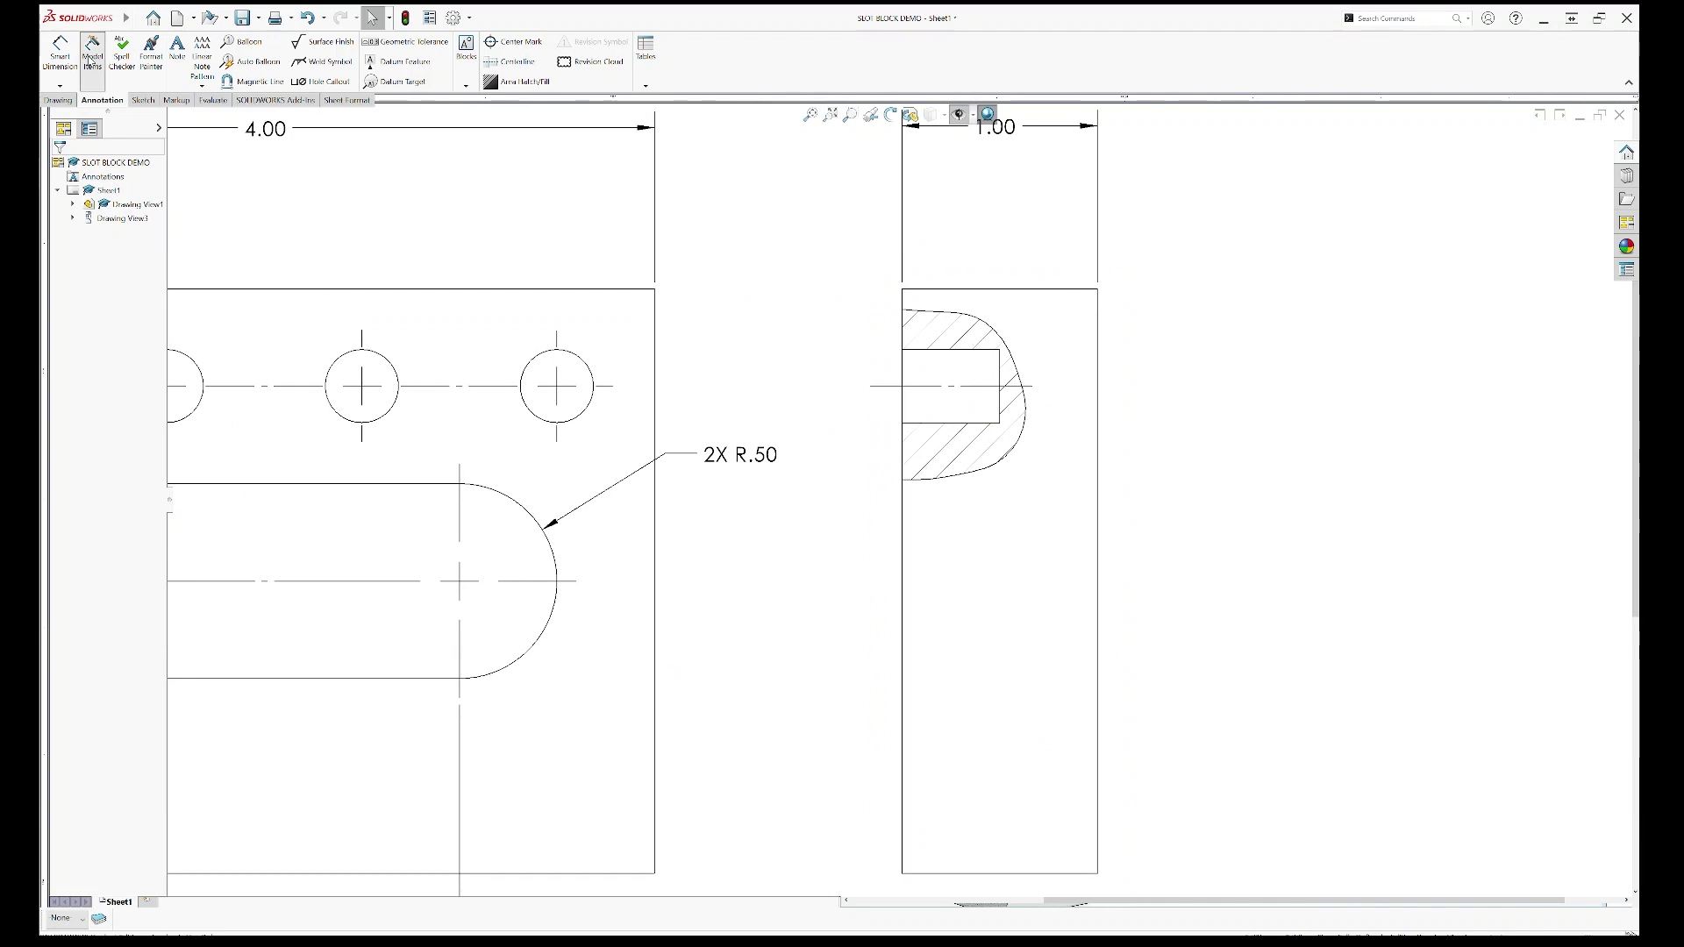
left_click(960, 356)
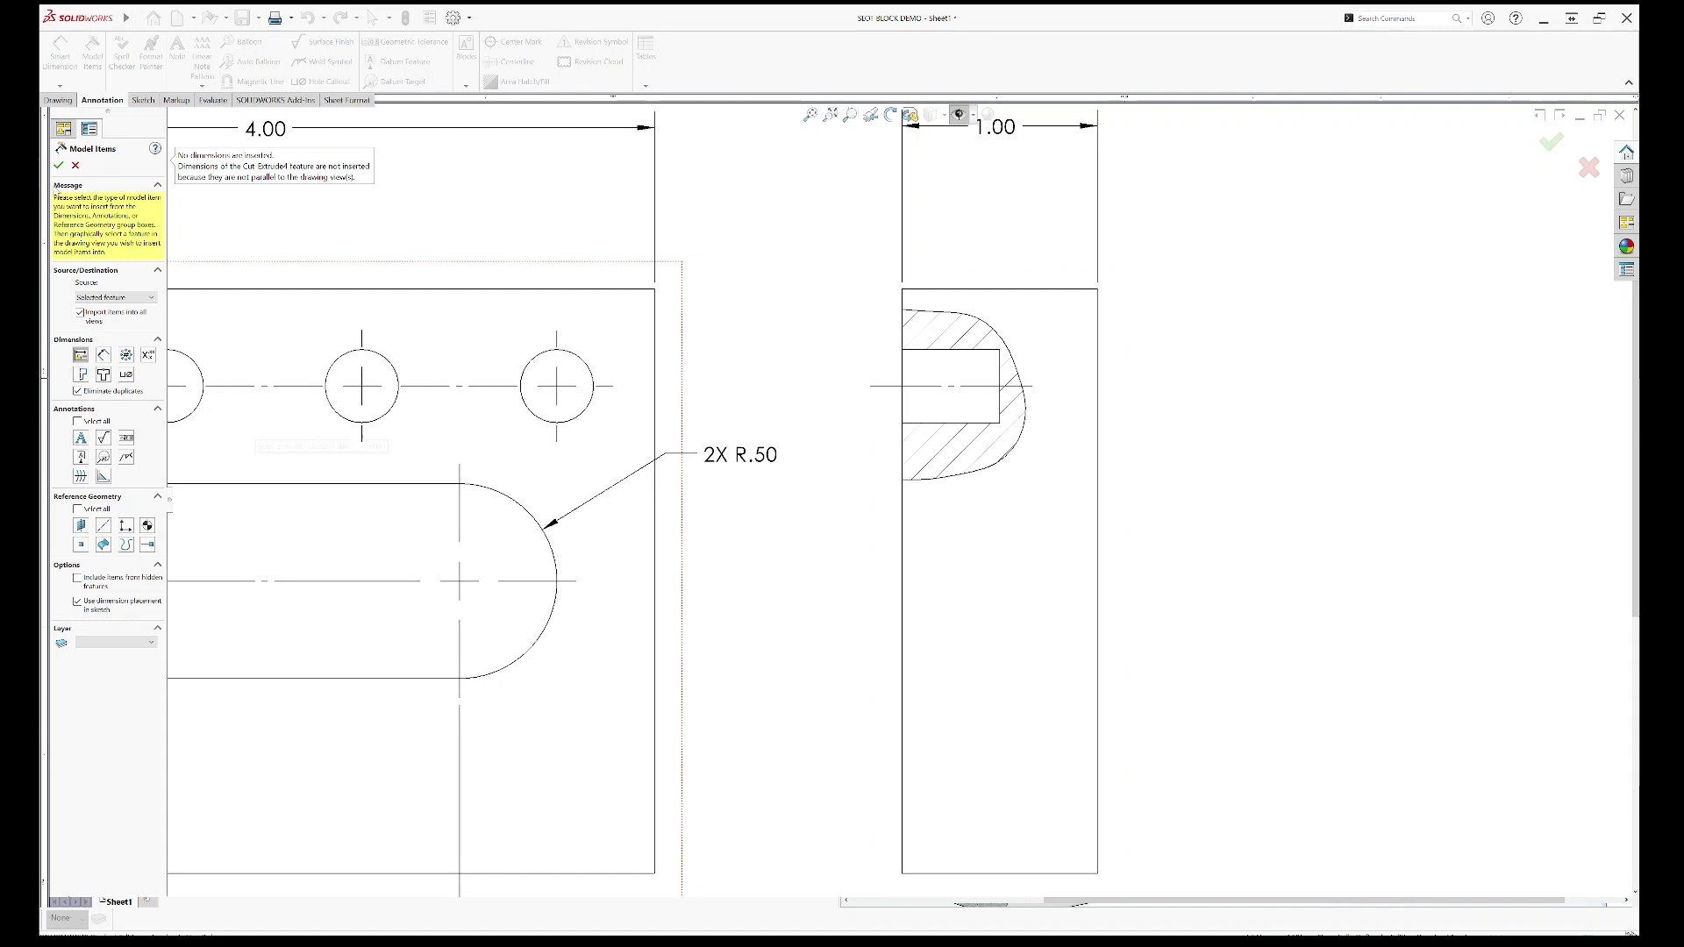
left_click(59, 164)
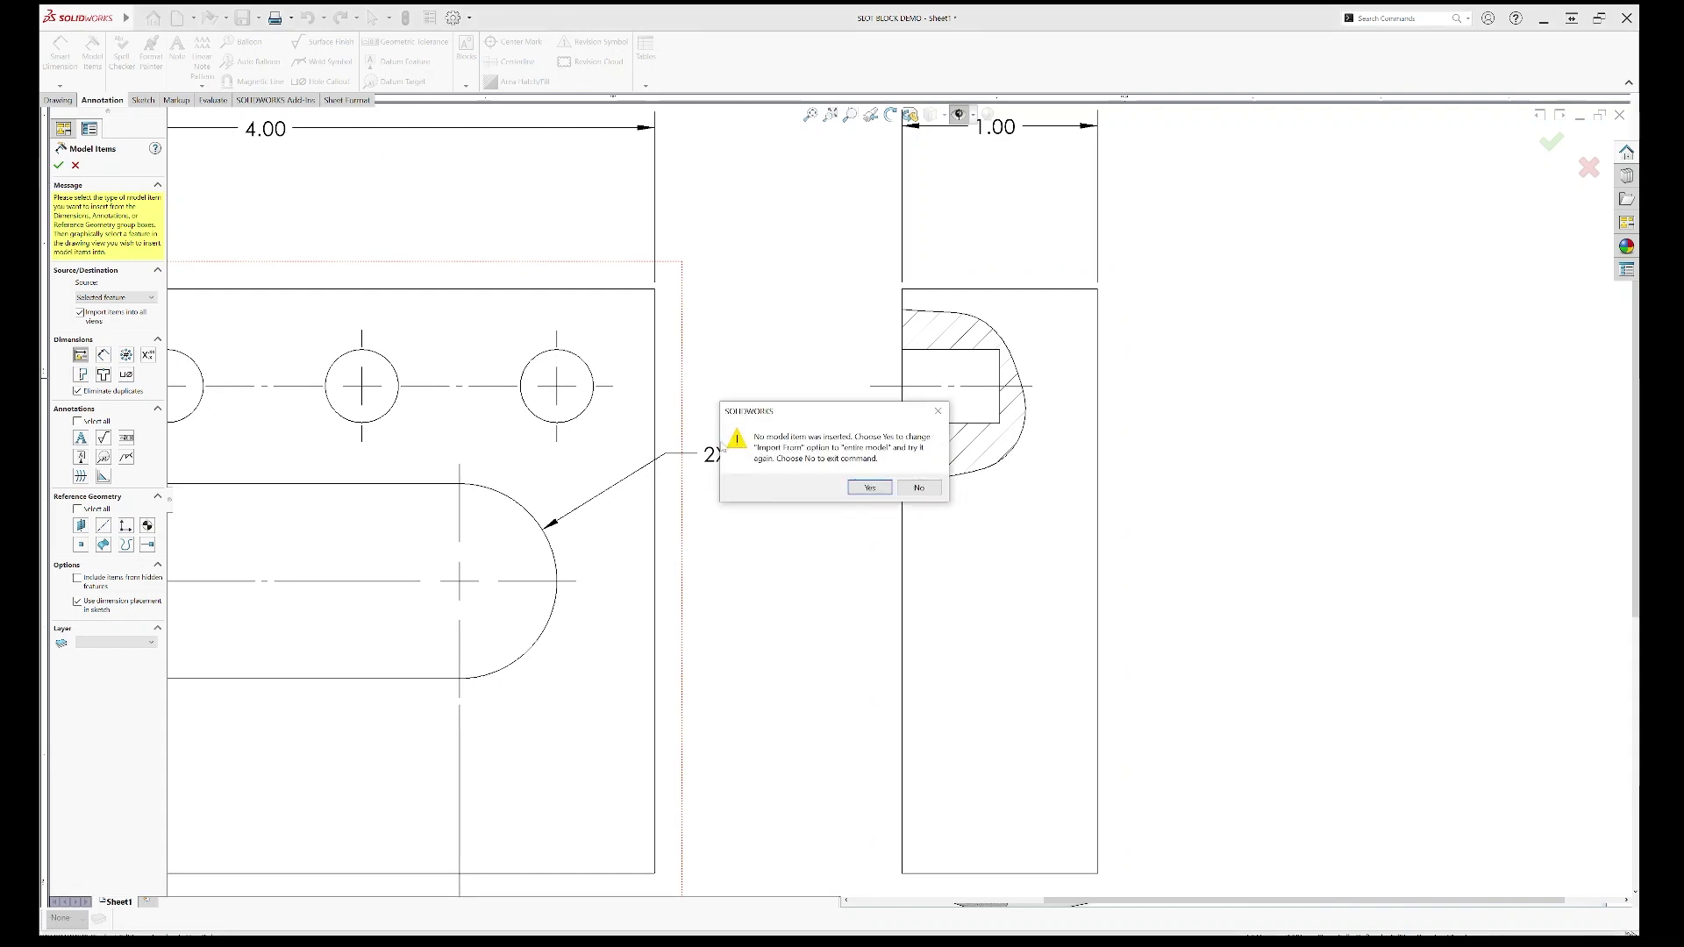
left_click(886, 490)
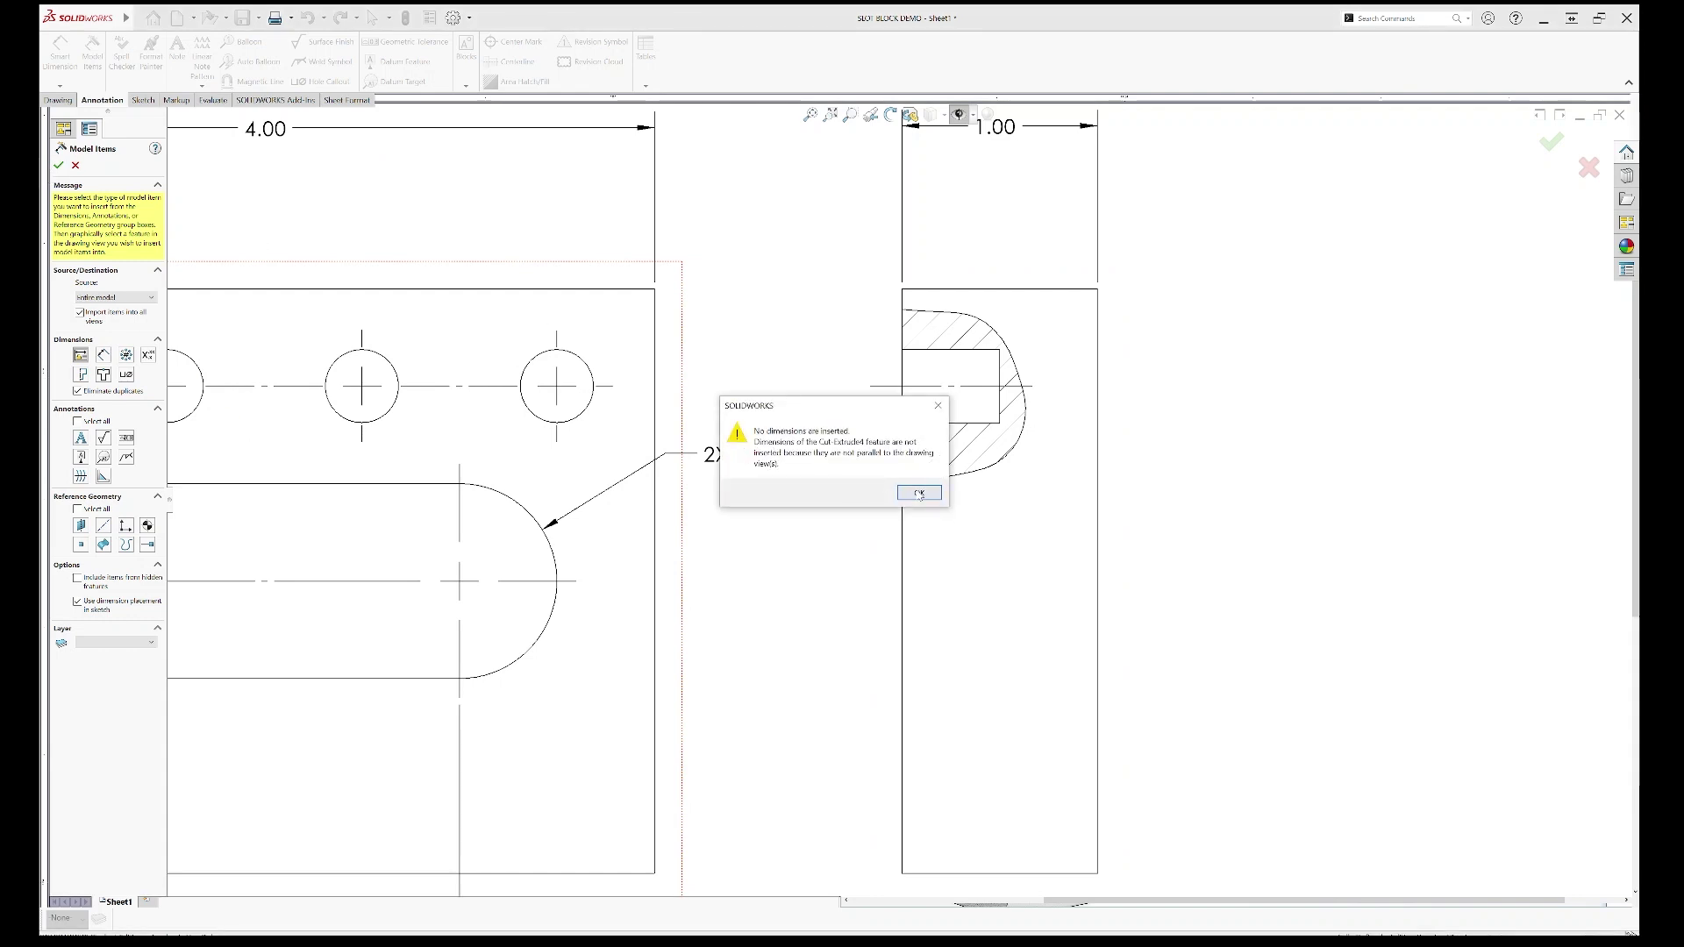
left_click(919, 493)
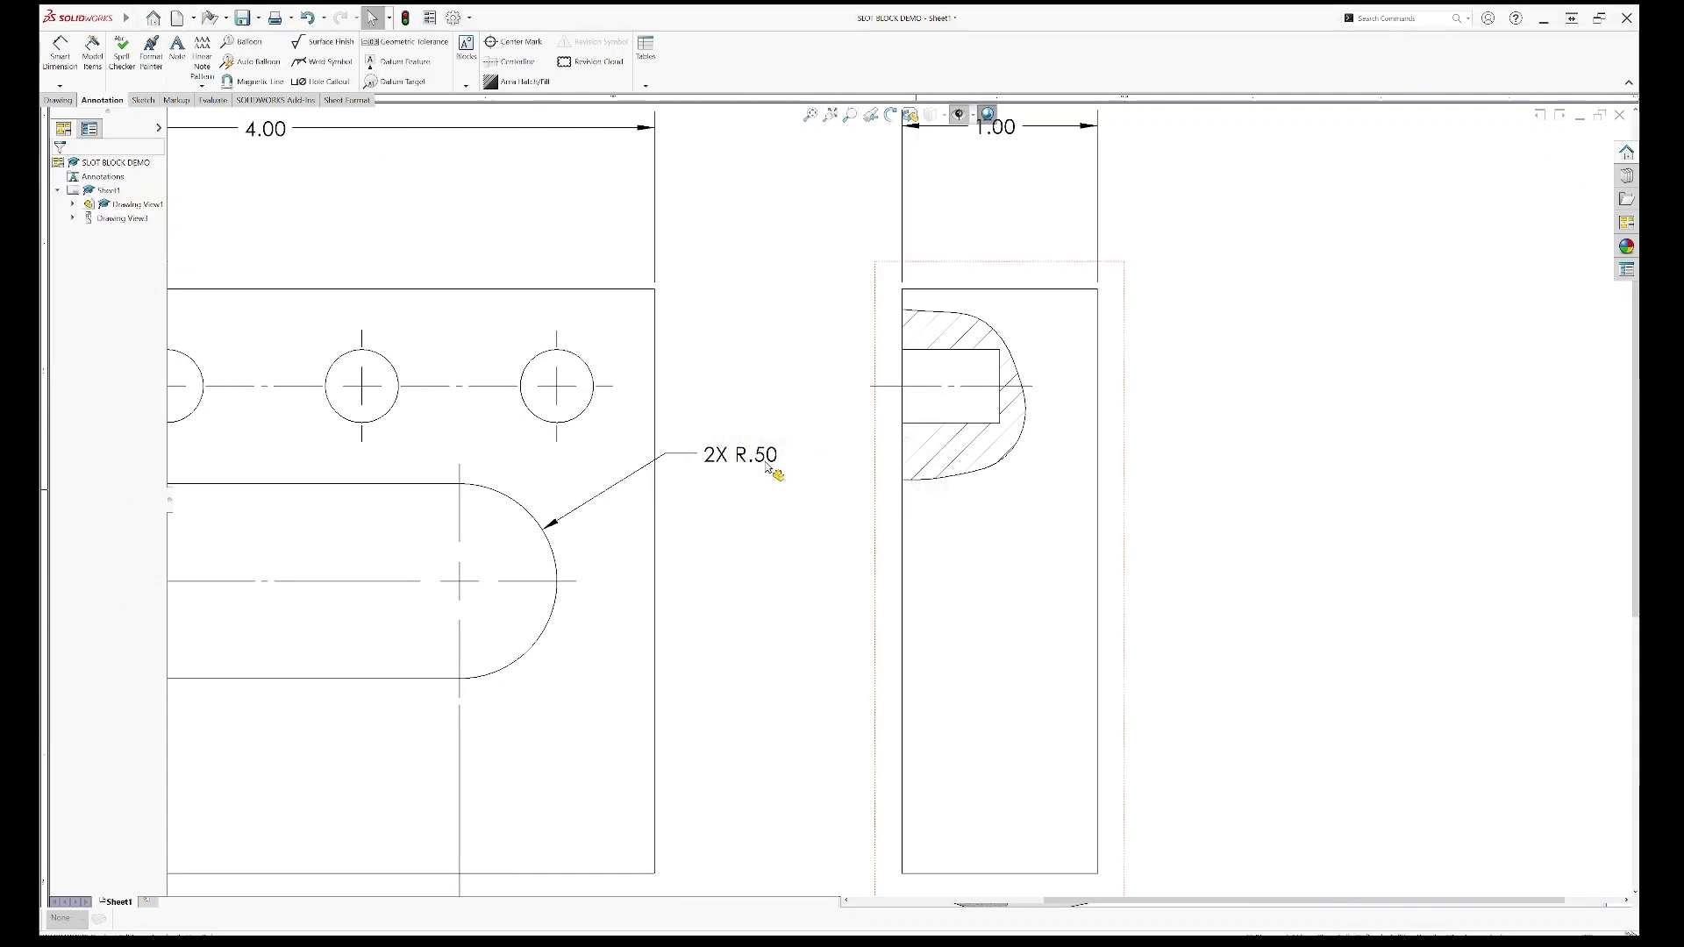
left_click(60, 55)
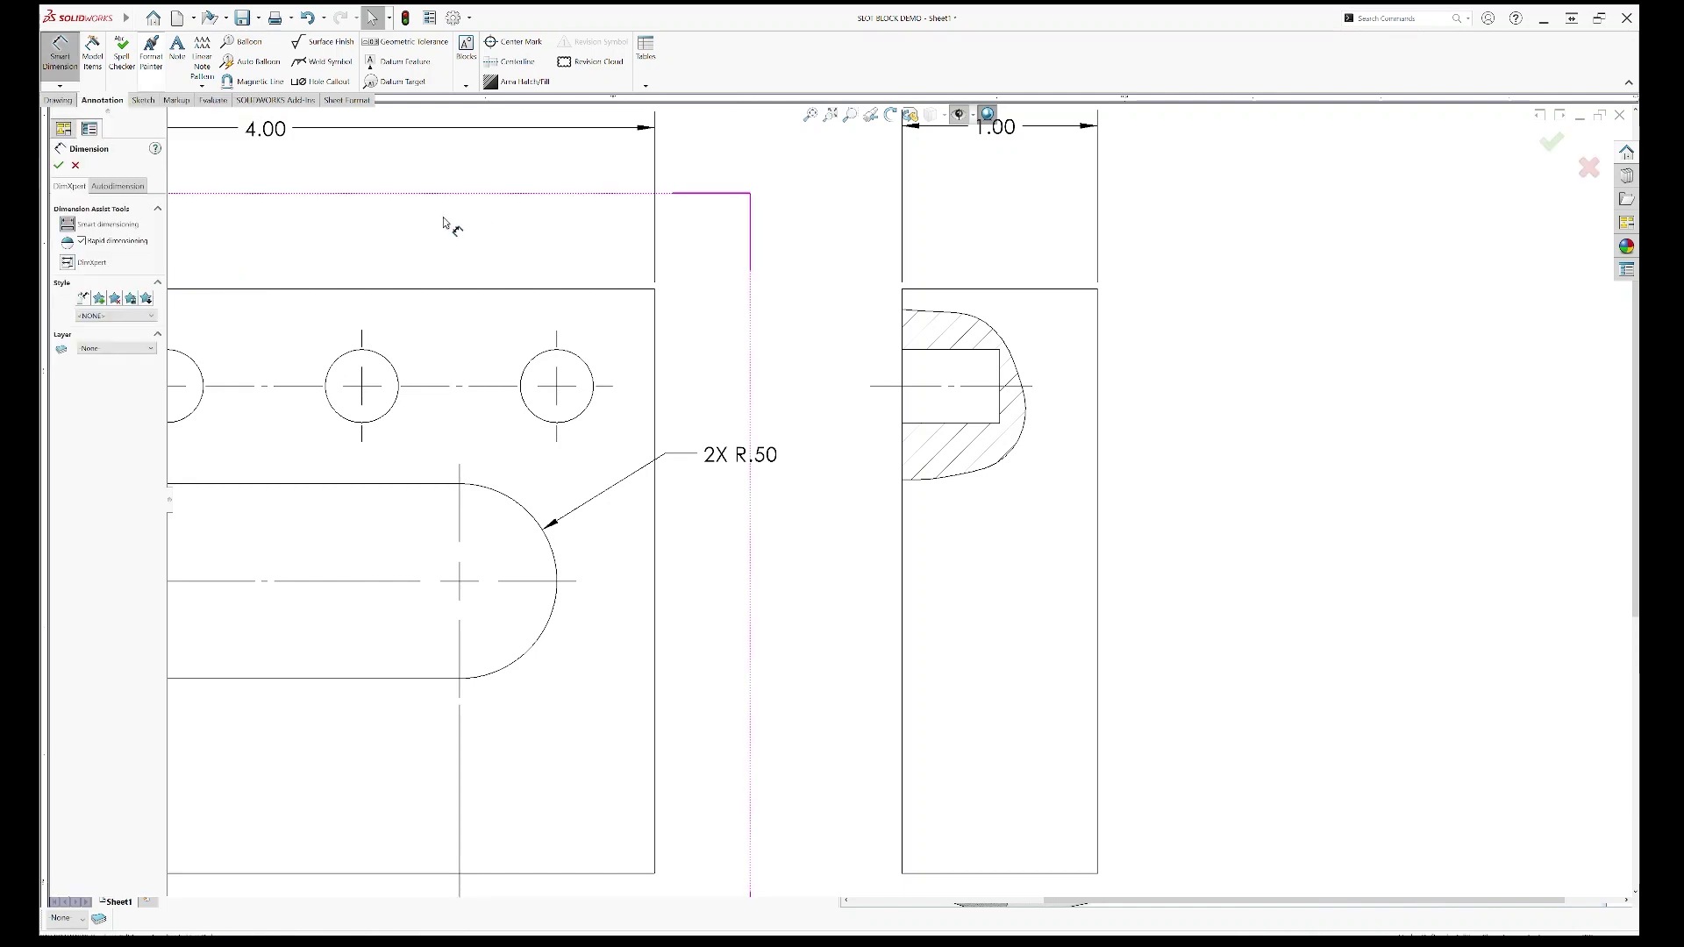
Step: Dimension the sectioned hole's depth as 4X .50 above the side view
left_click(902, 377)
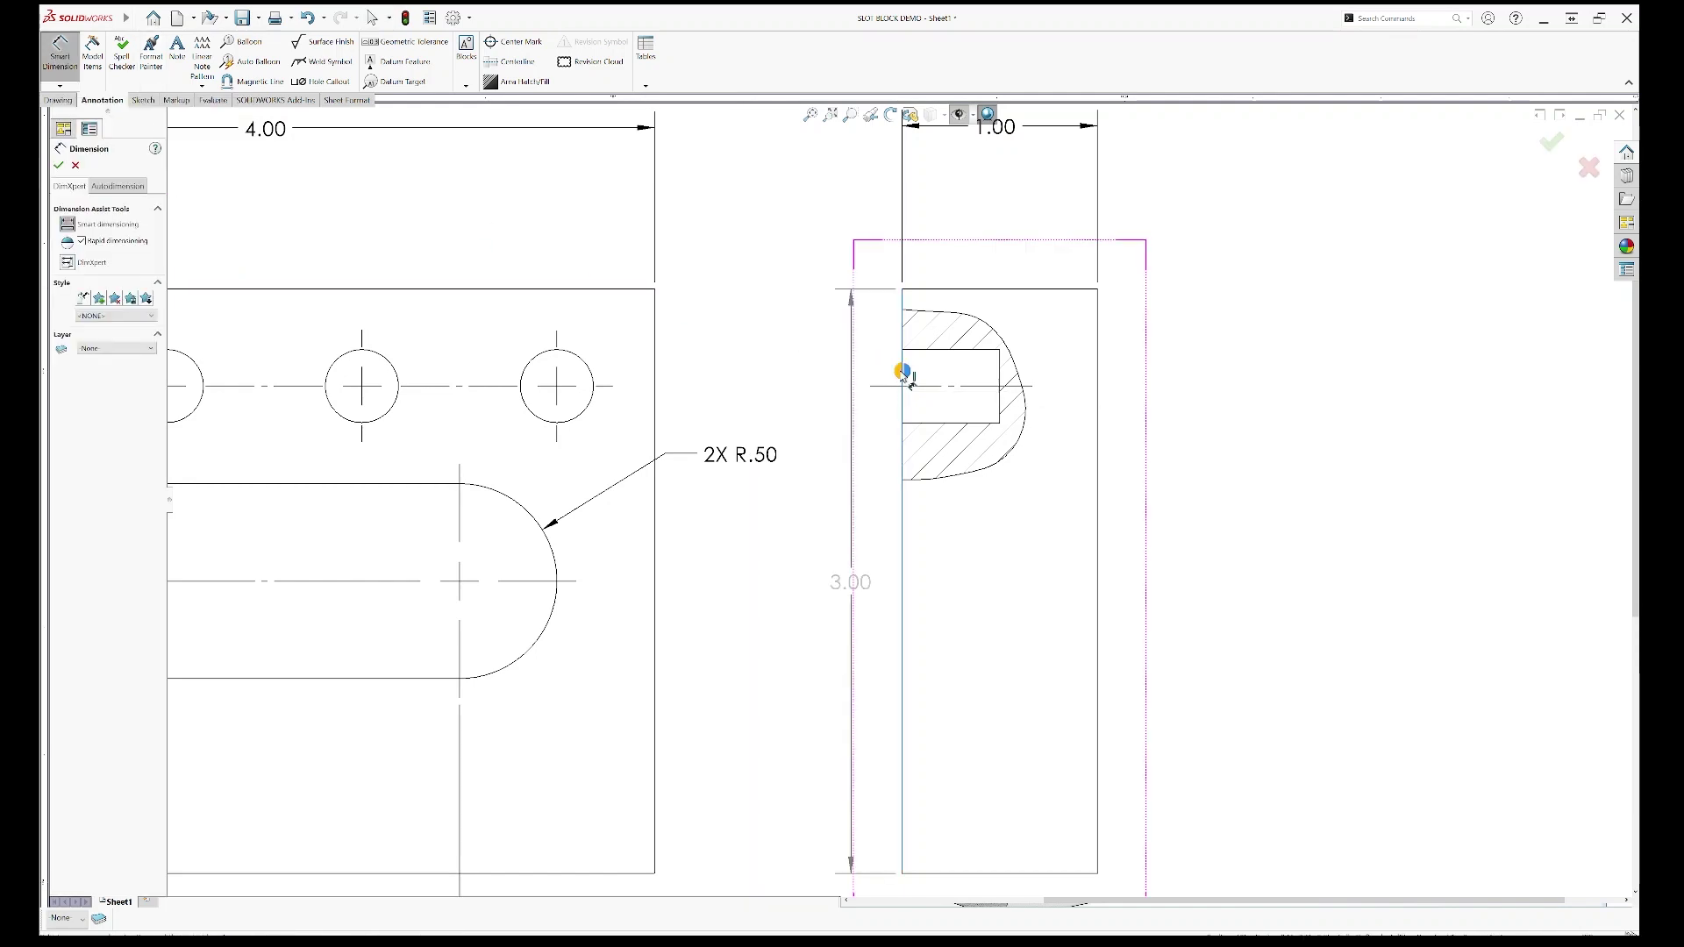
left_click(1002, 372)
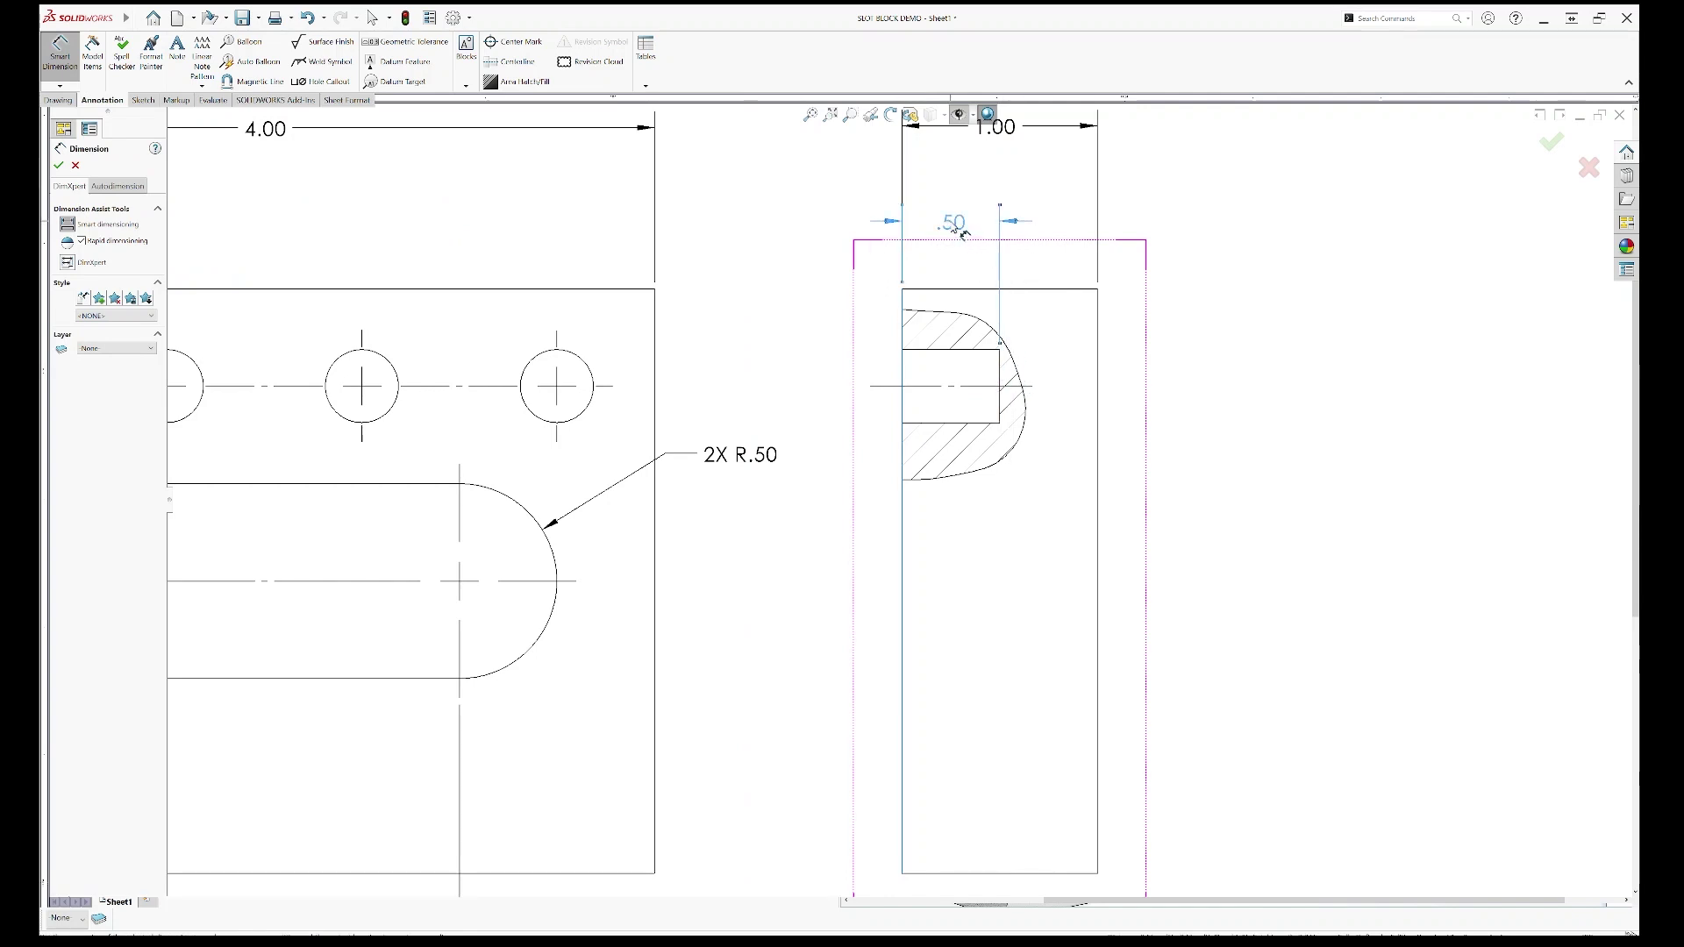
left_click(964, 224)
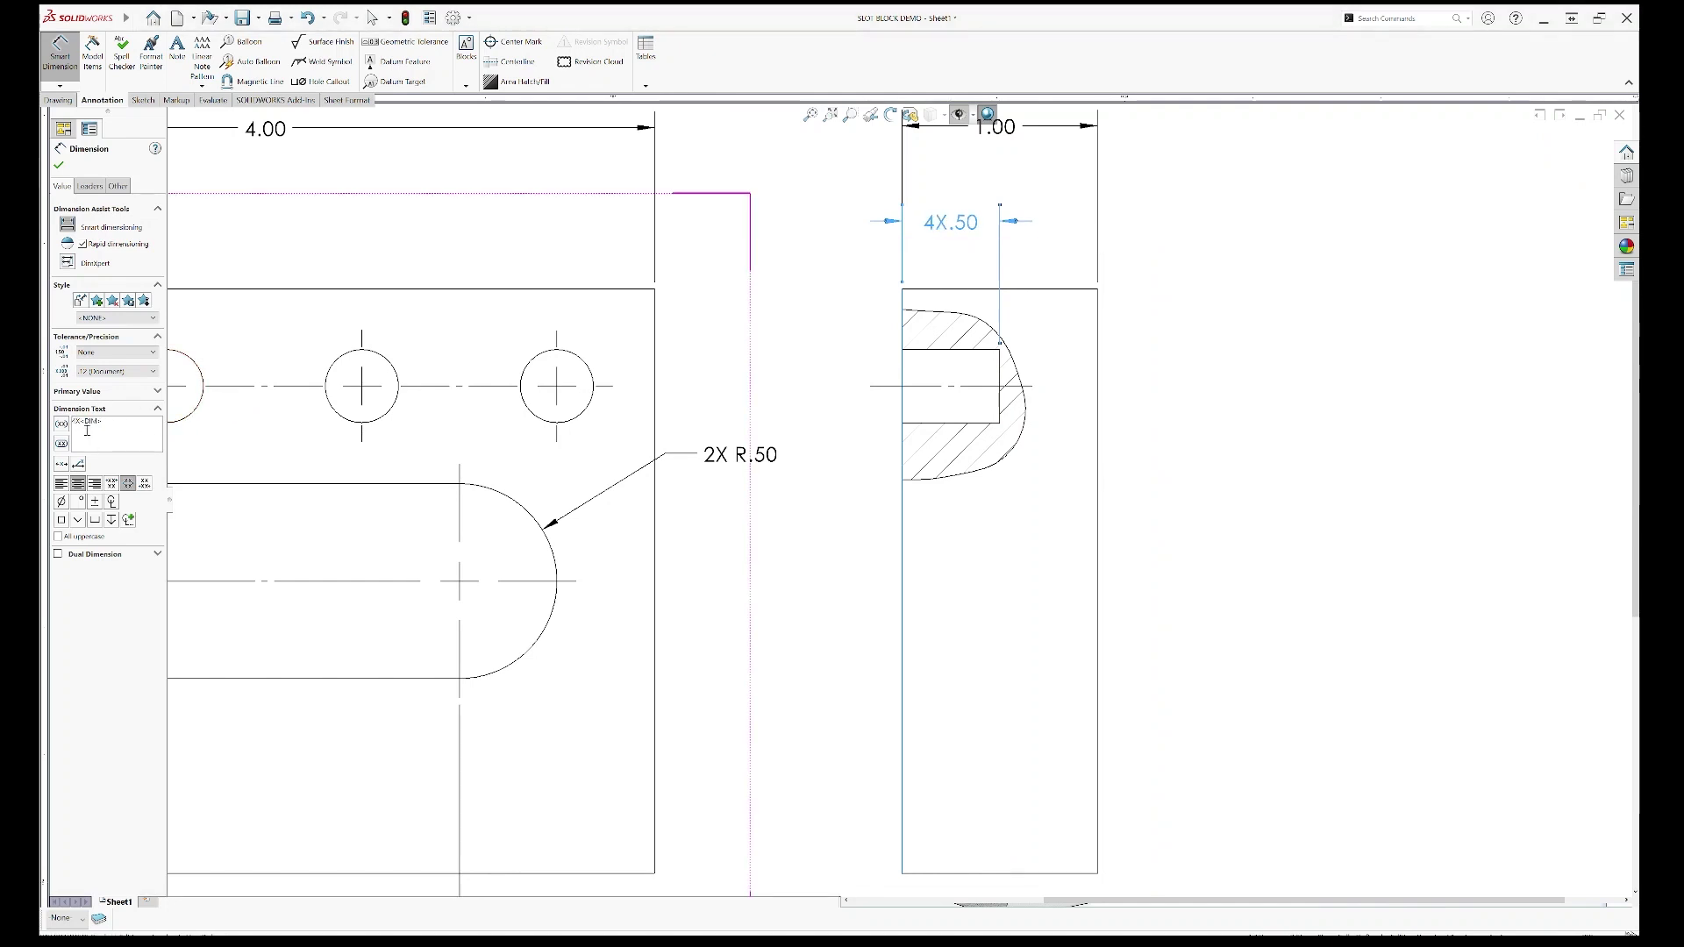
left_click(60, 165)
scroll(900, 508, "up", 2)
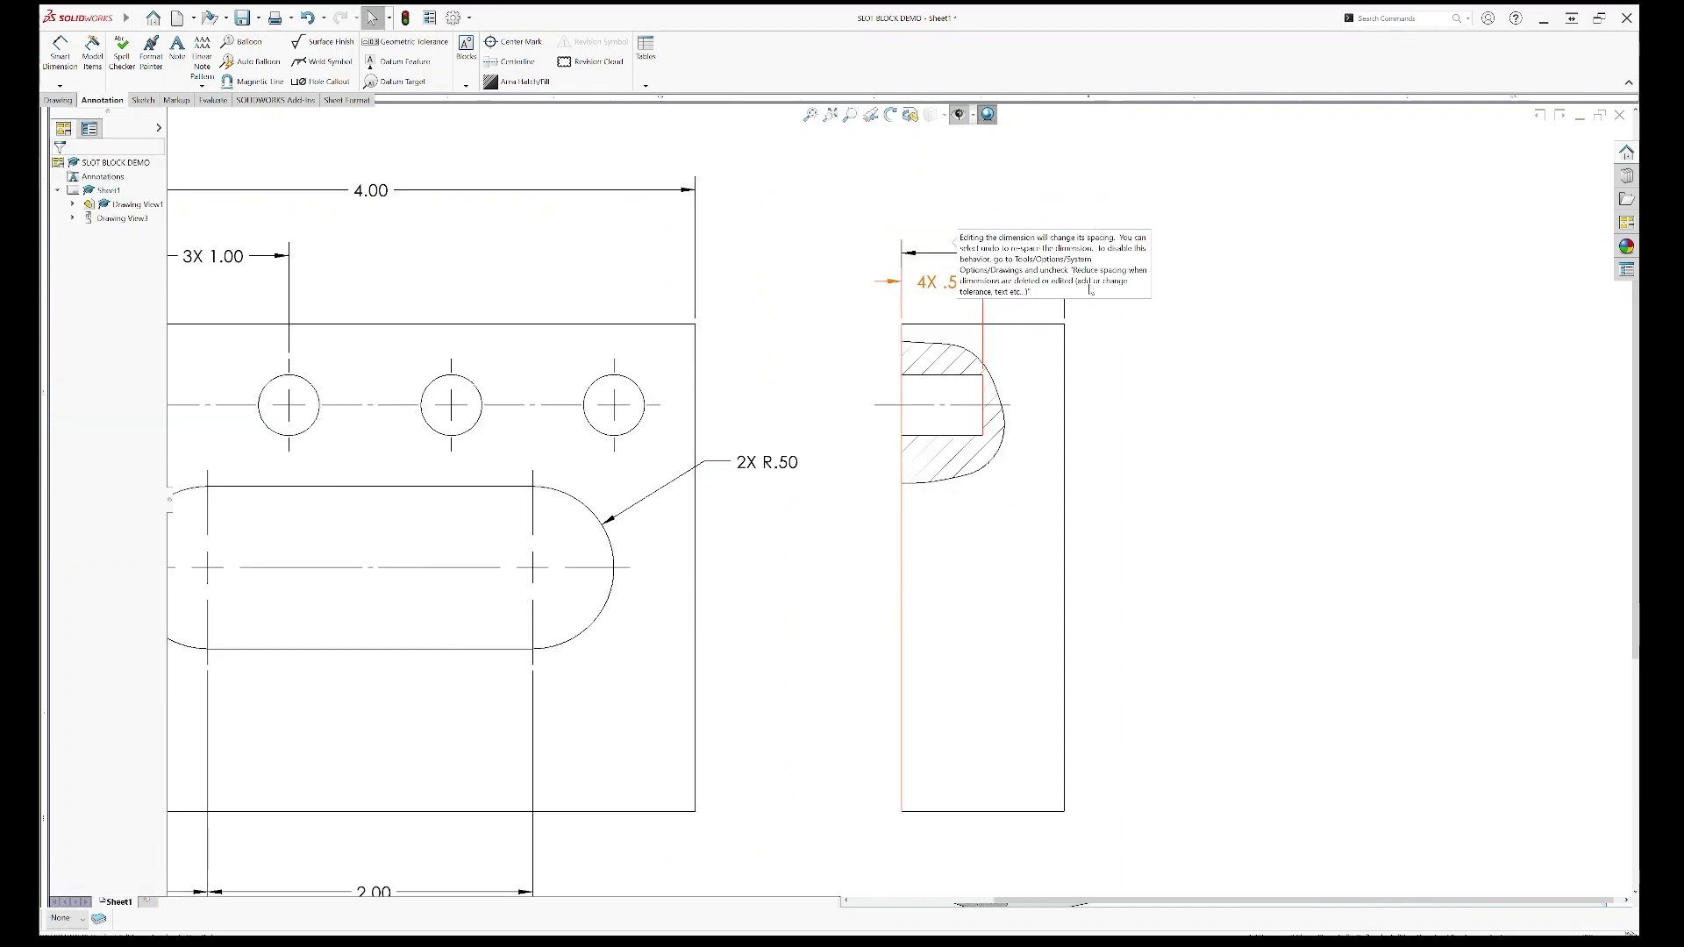
key("ctrl+z")
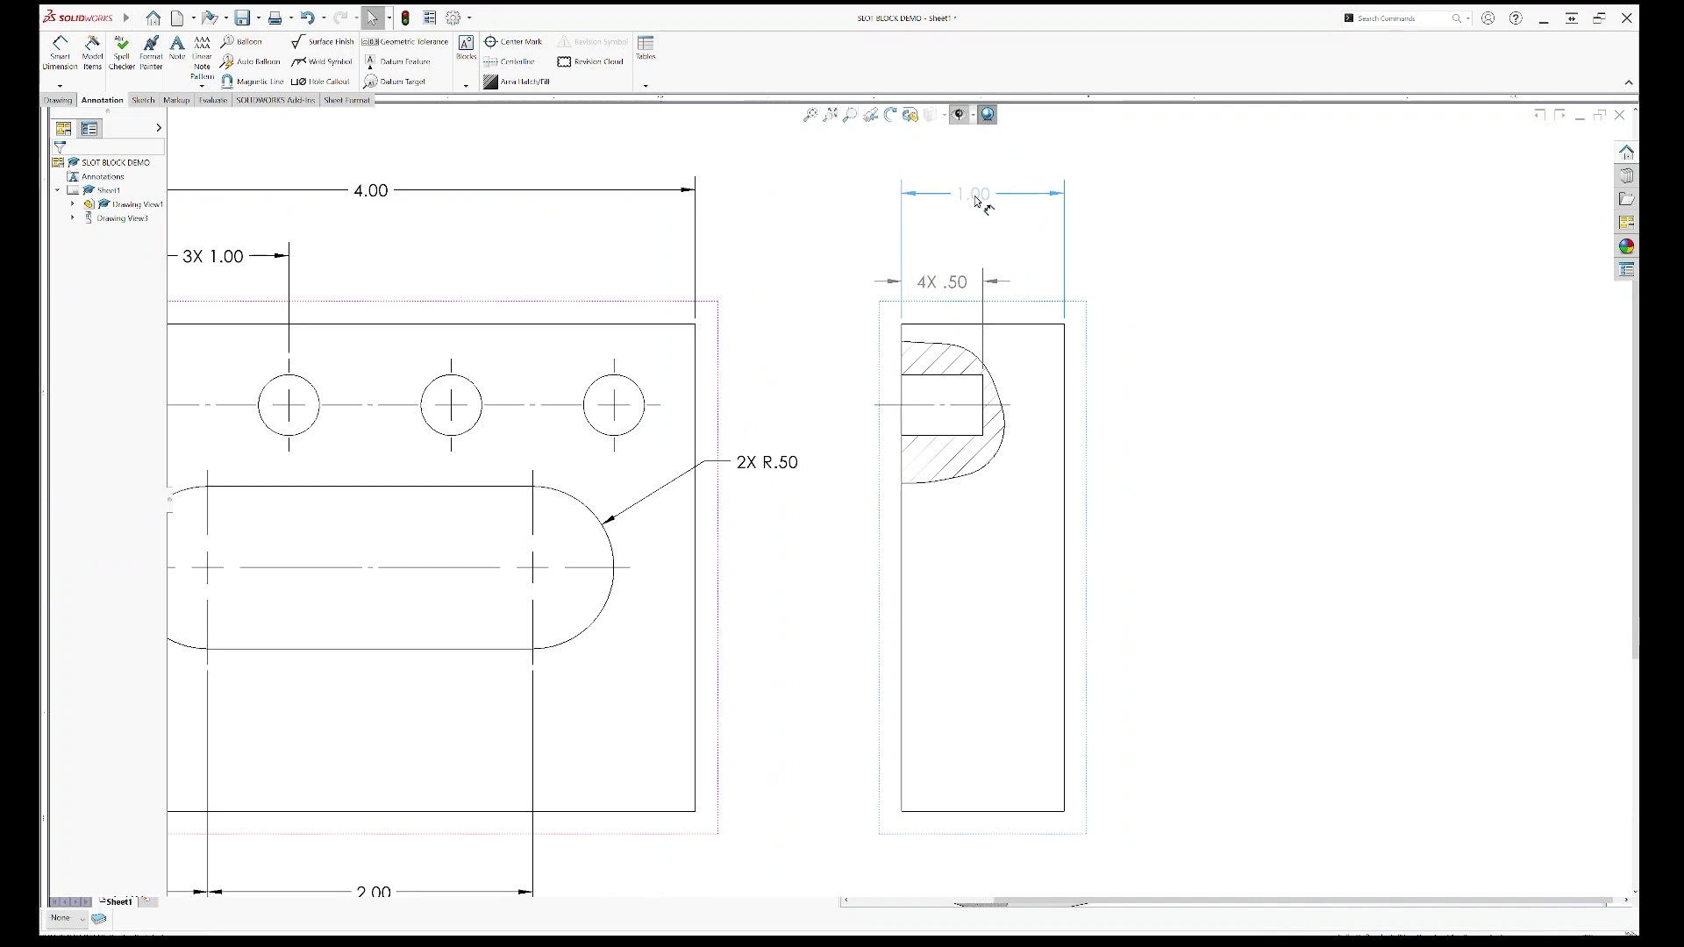
Step: Prefix the hole diameter with 4X to read 4X Ø.375 and nudge it left
left_click(976, 196)
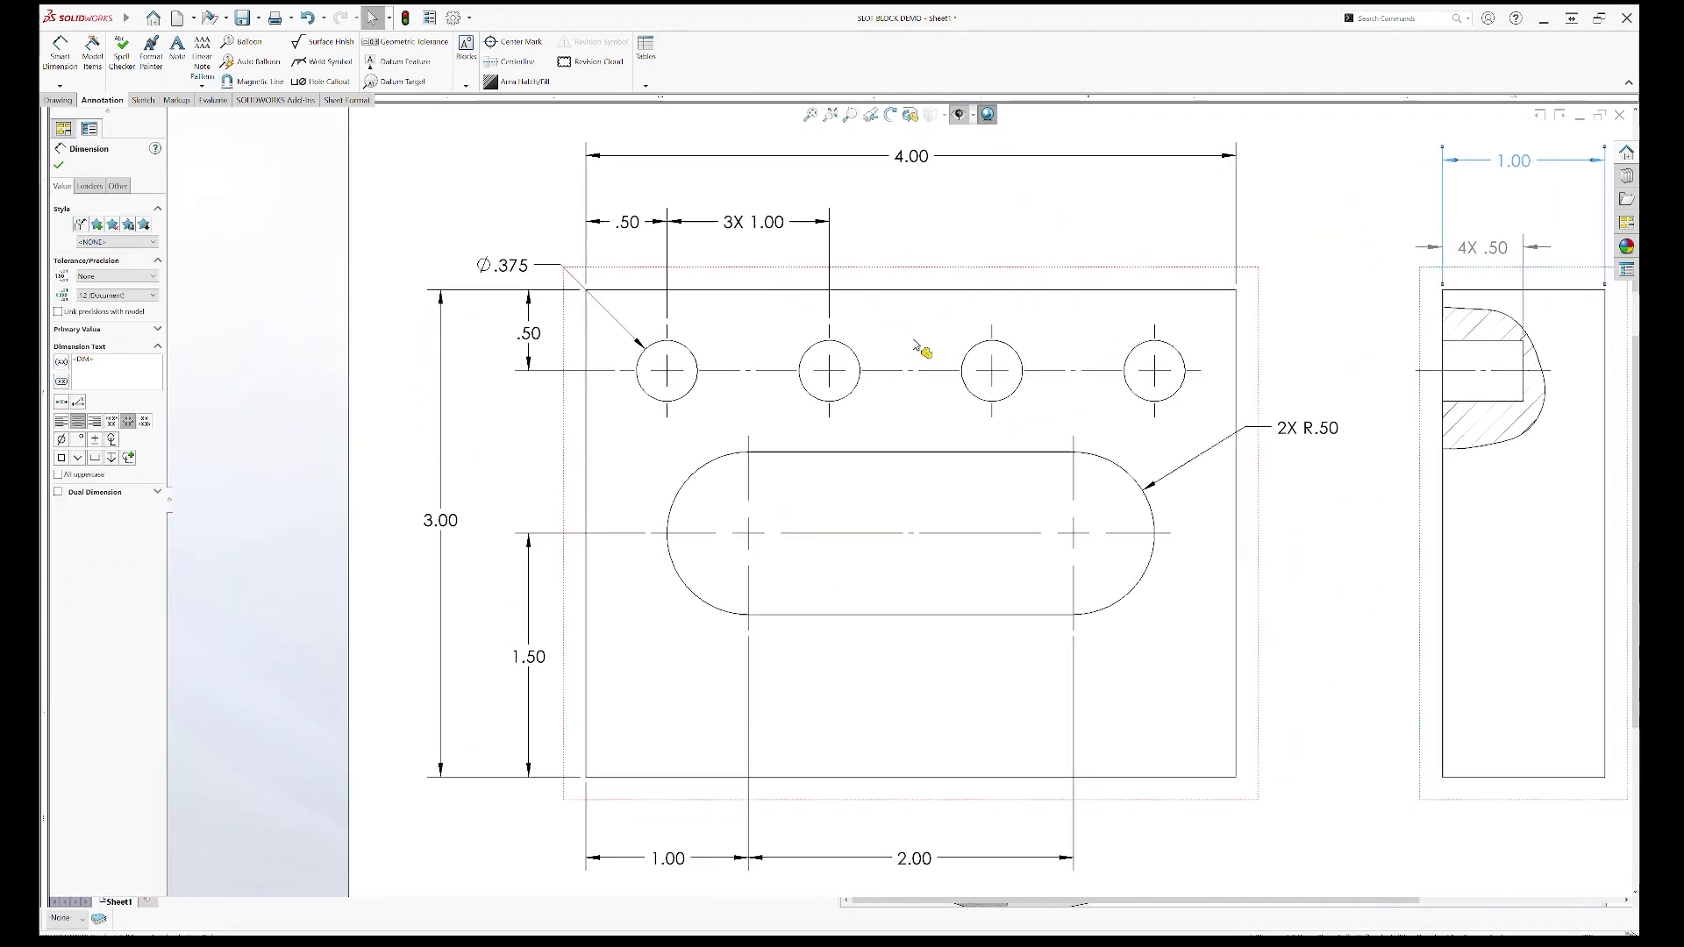
left_click(507, 268)
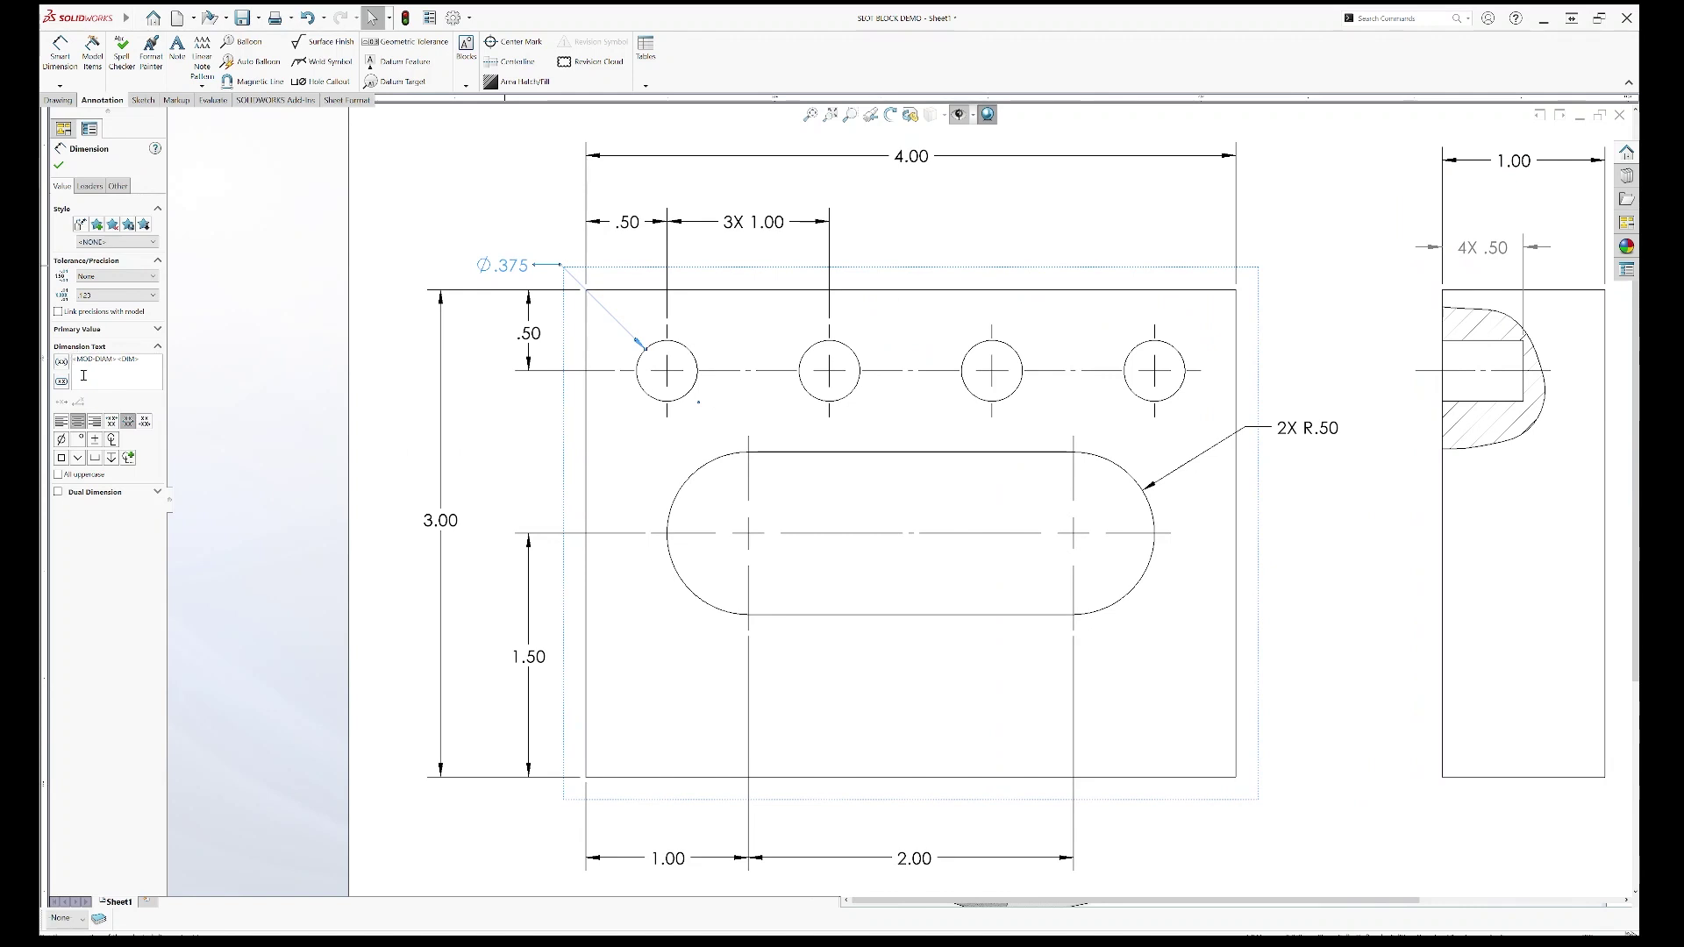
type("4X")
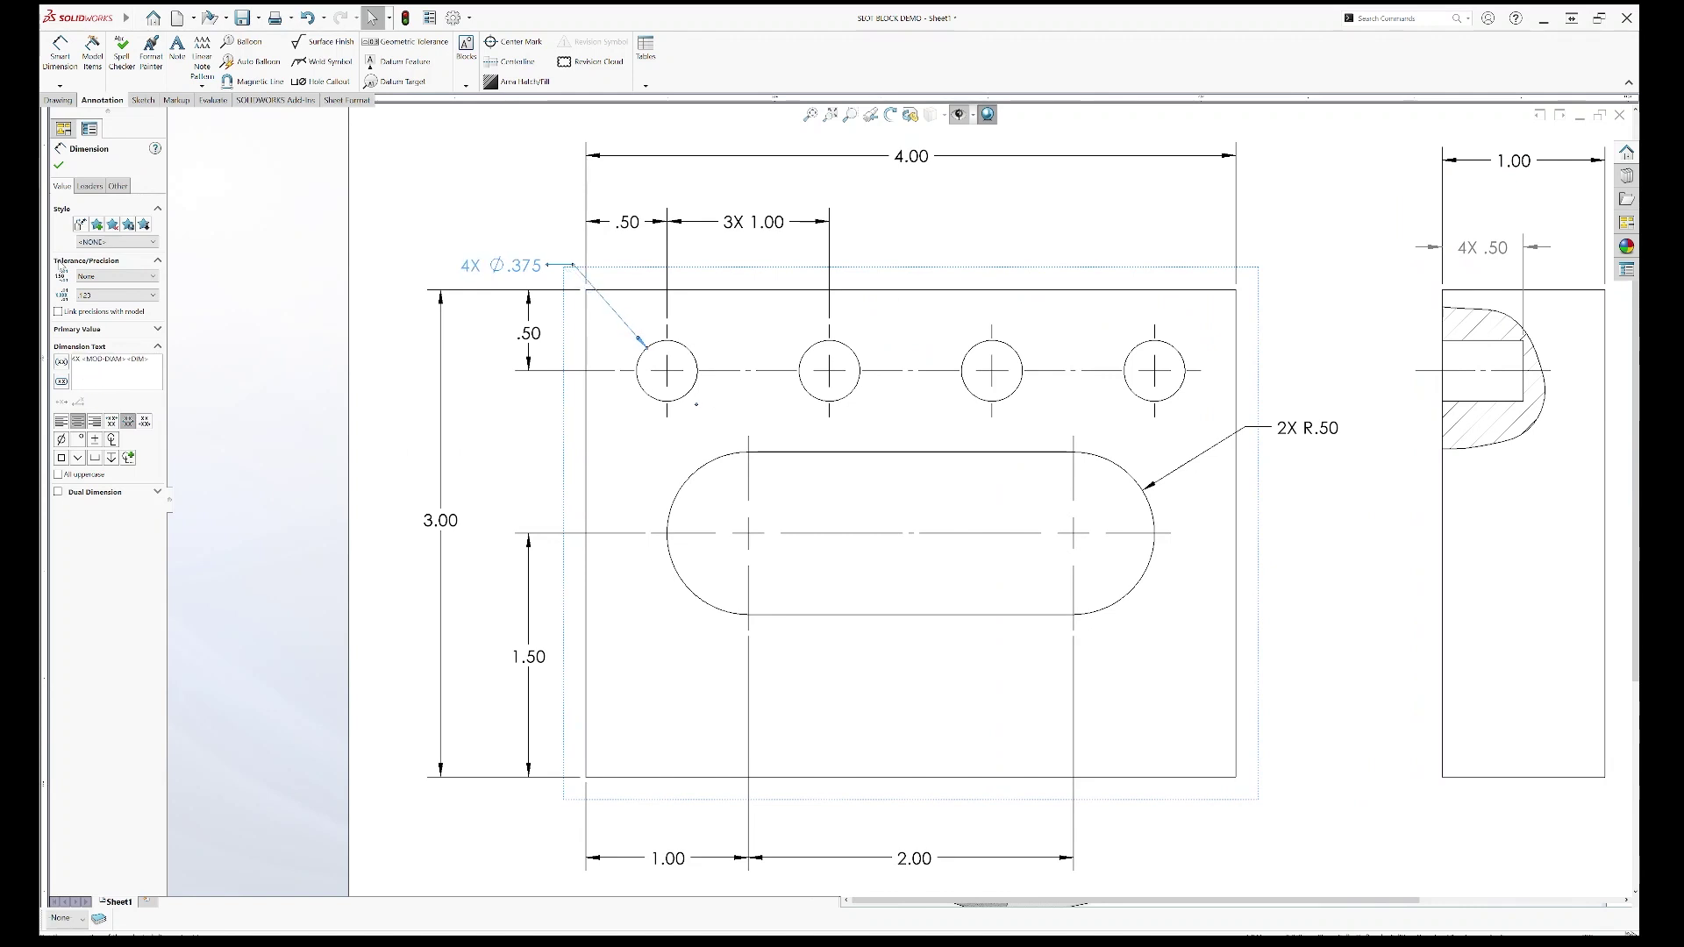
left_click(60, 164)
left_click_drag(508, 266, 494, 265)
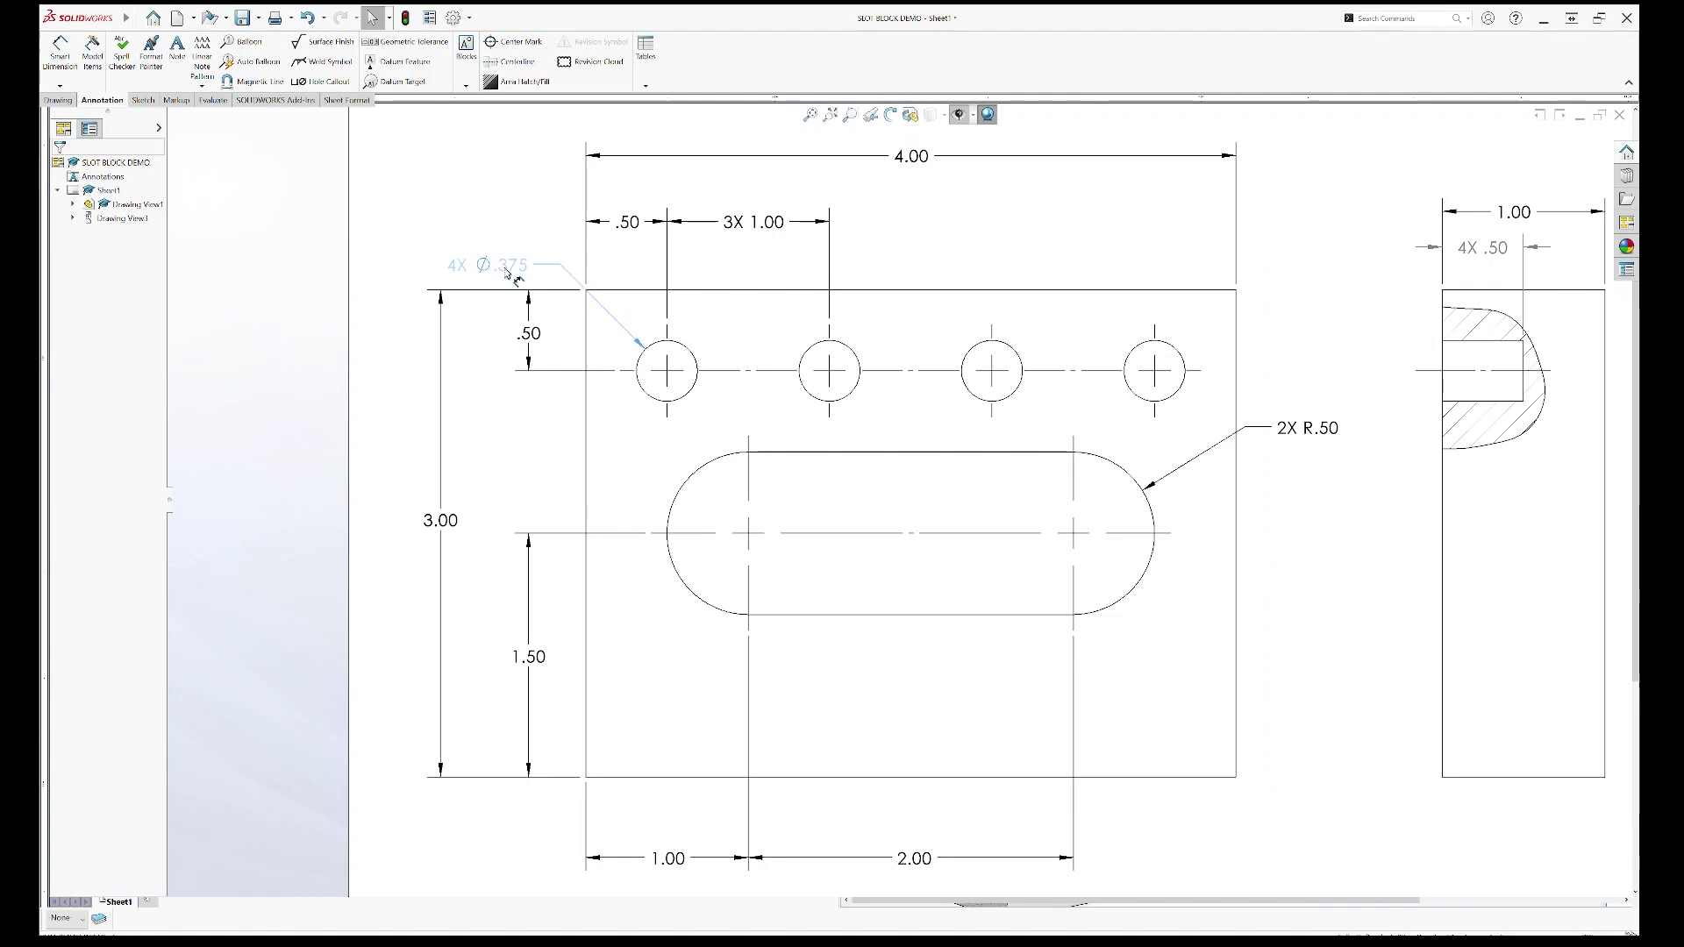
left_click(1312, 364)
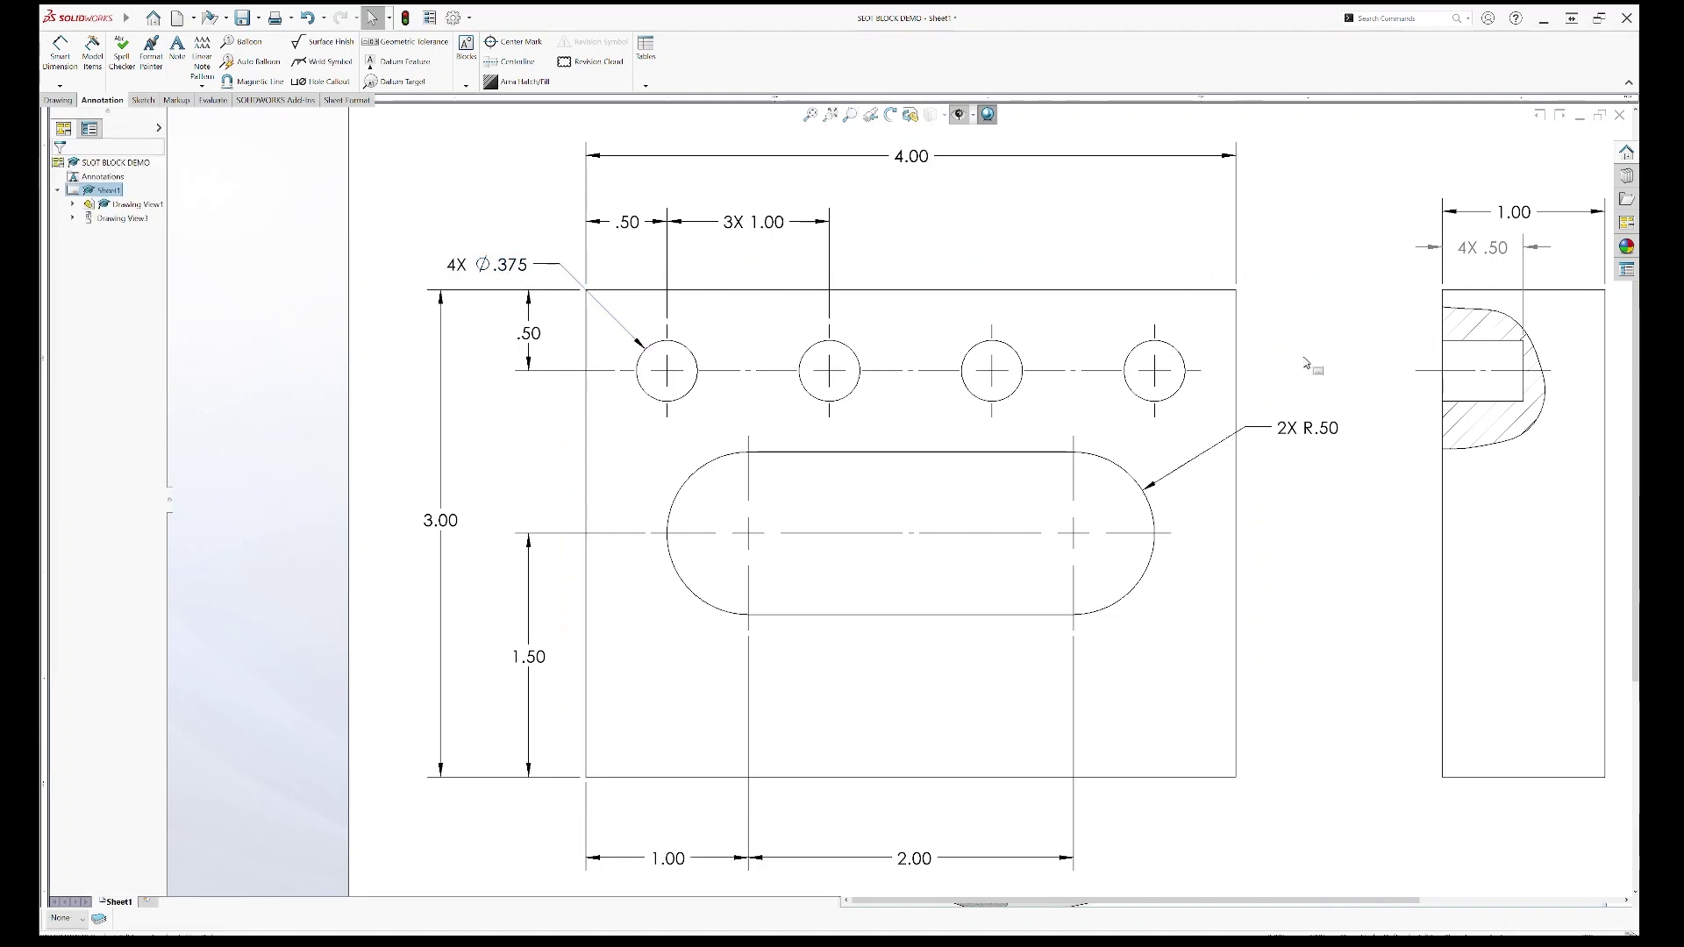
mouse_move(1311, 365)
middle_mouse_down()
mouse_move(1032, 361)
mouse_move(1228, 345)
middle_mouse_up()
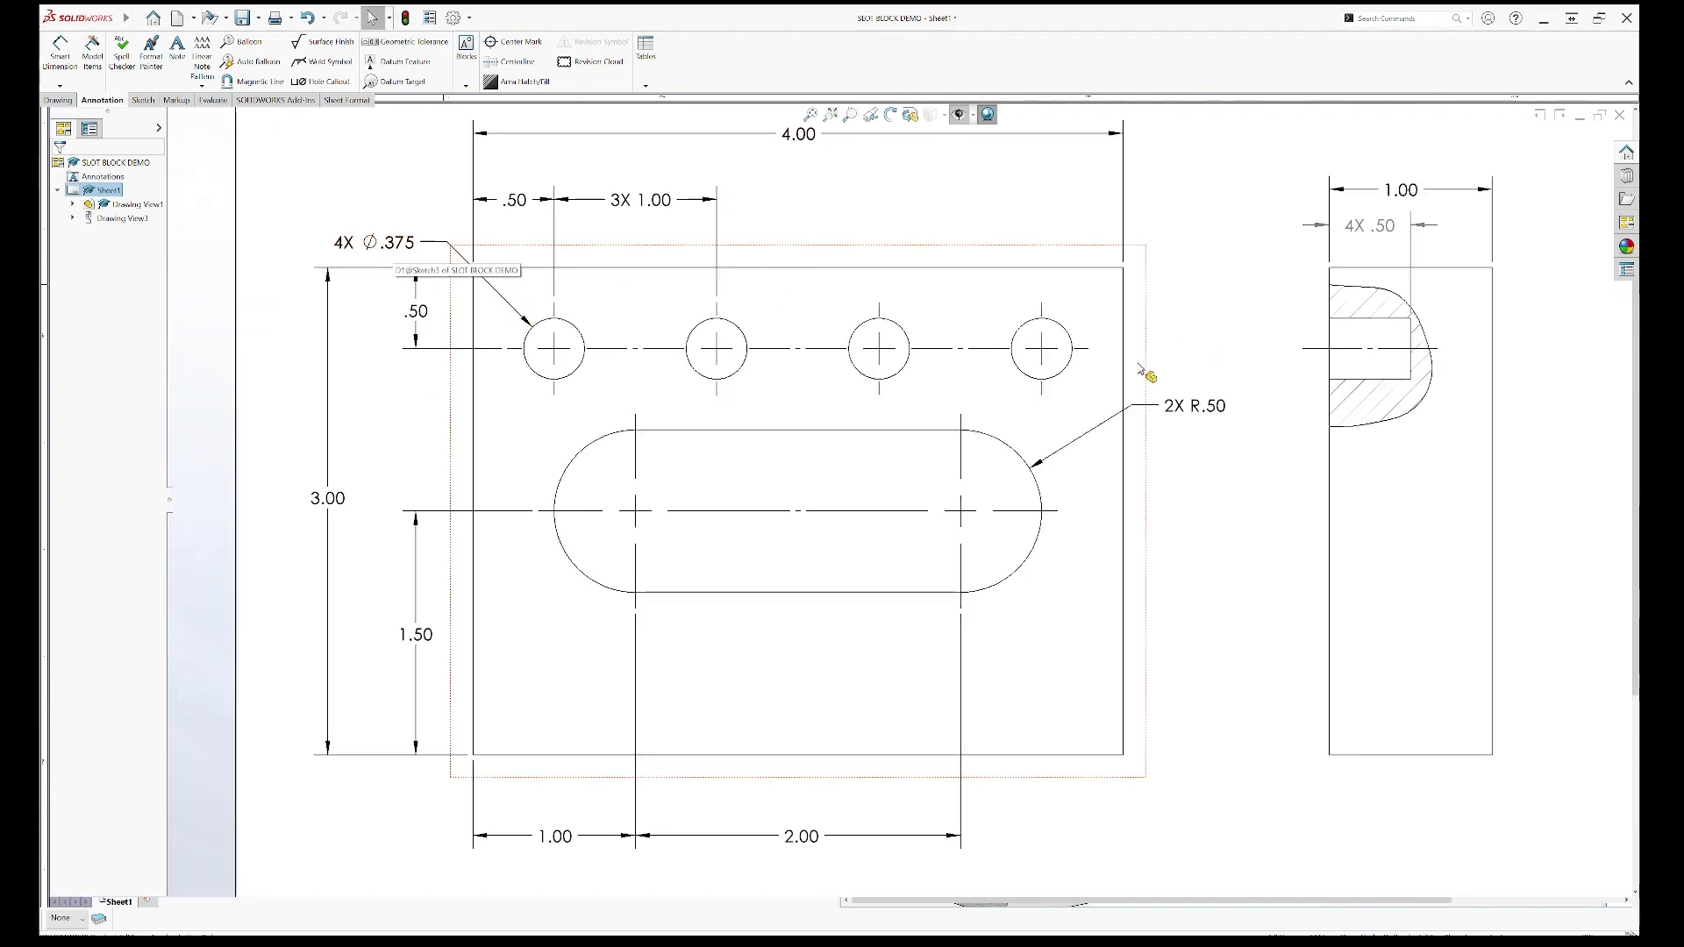
middle_click_drag(1139, 369, 718, 386)
Step: Move the side view's 1.00 dimension higher so it clears 4X .50
scroll(1012, 271, "down", 3)
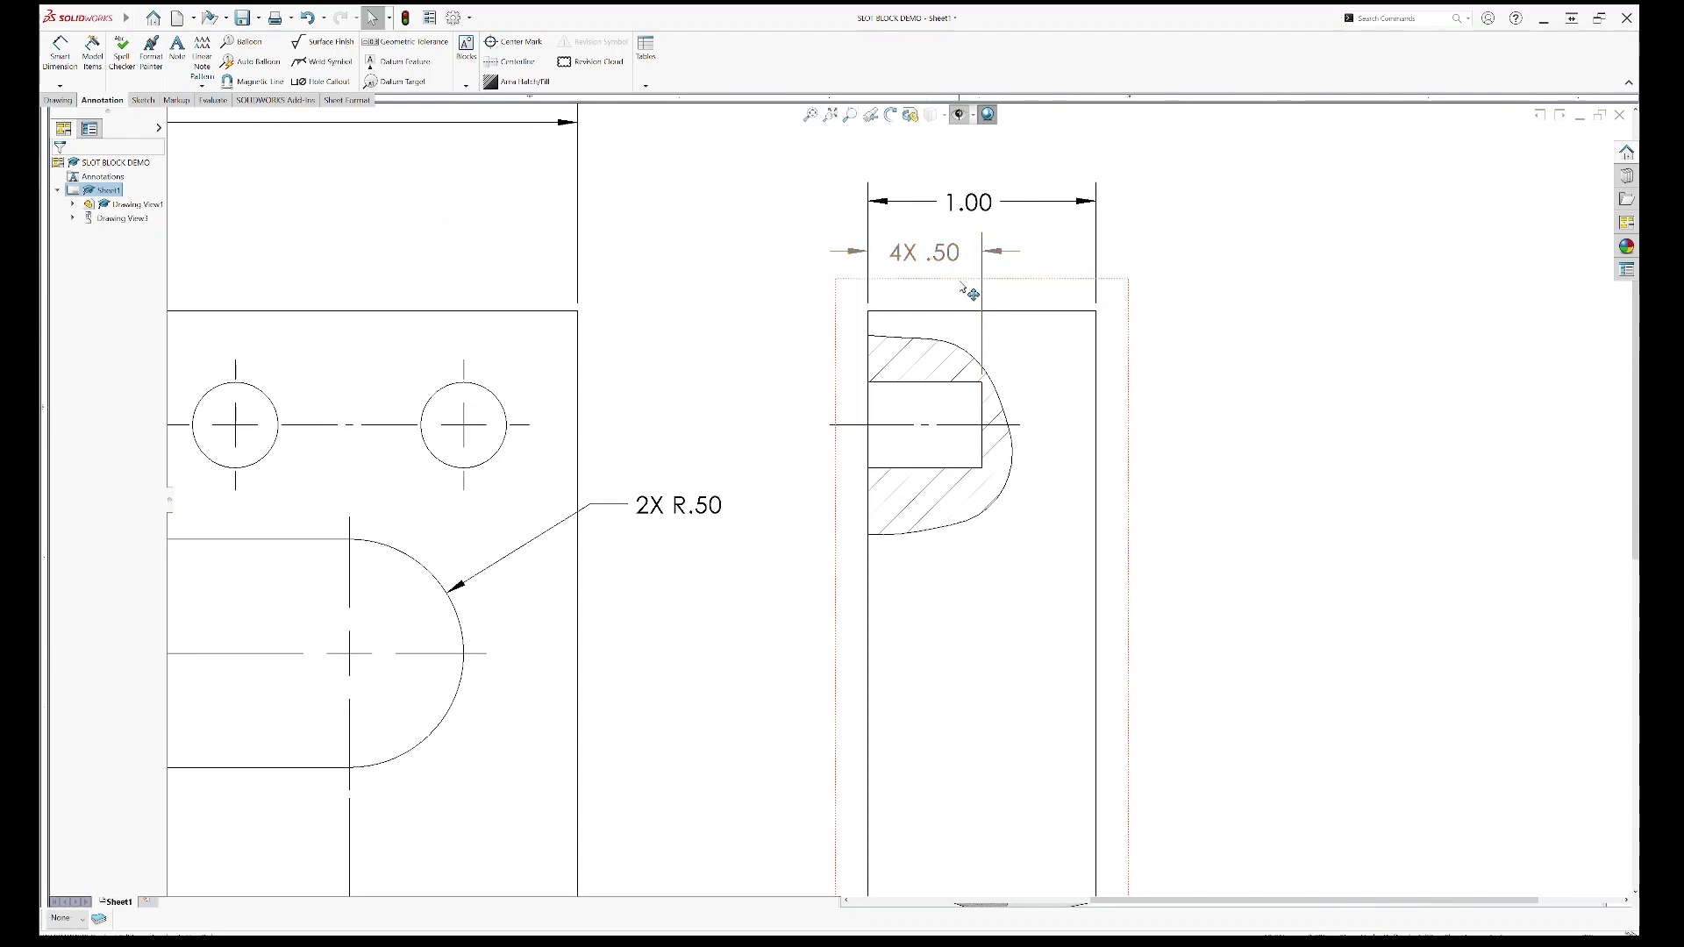
left_click(940, 266)
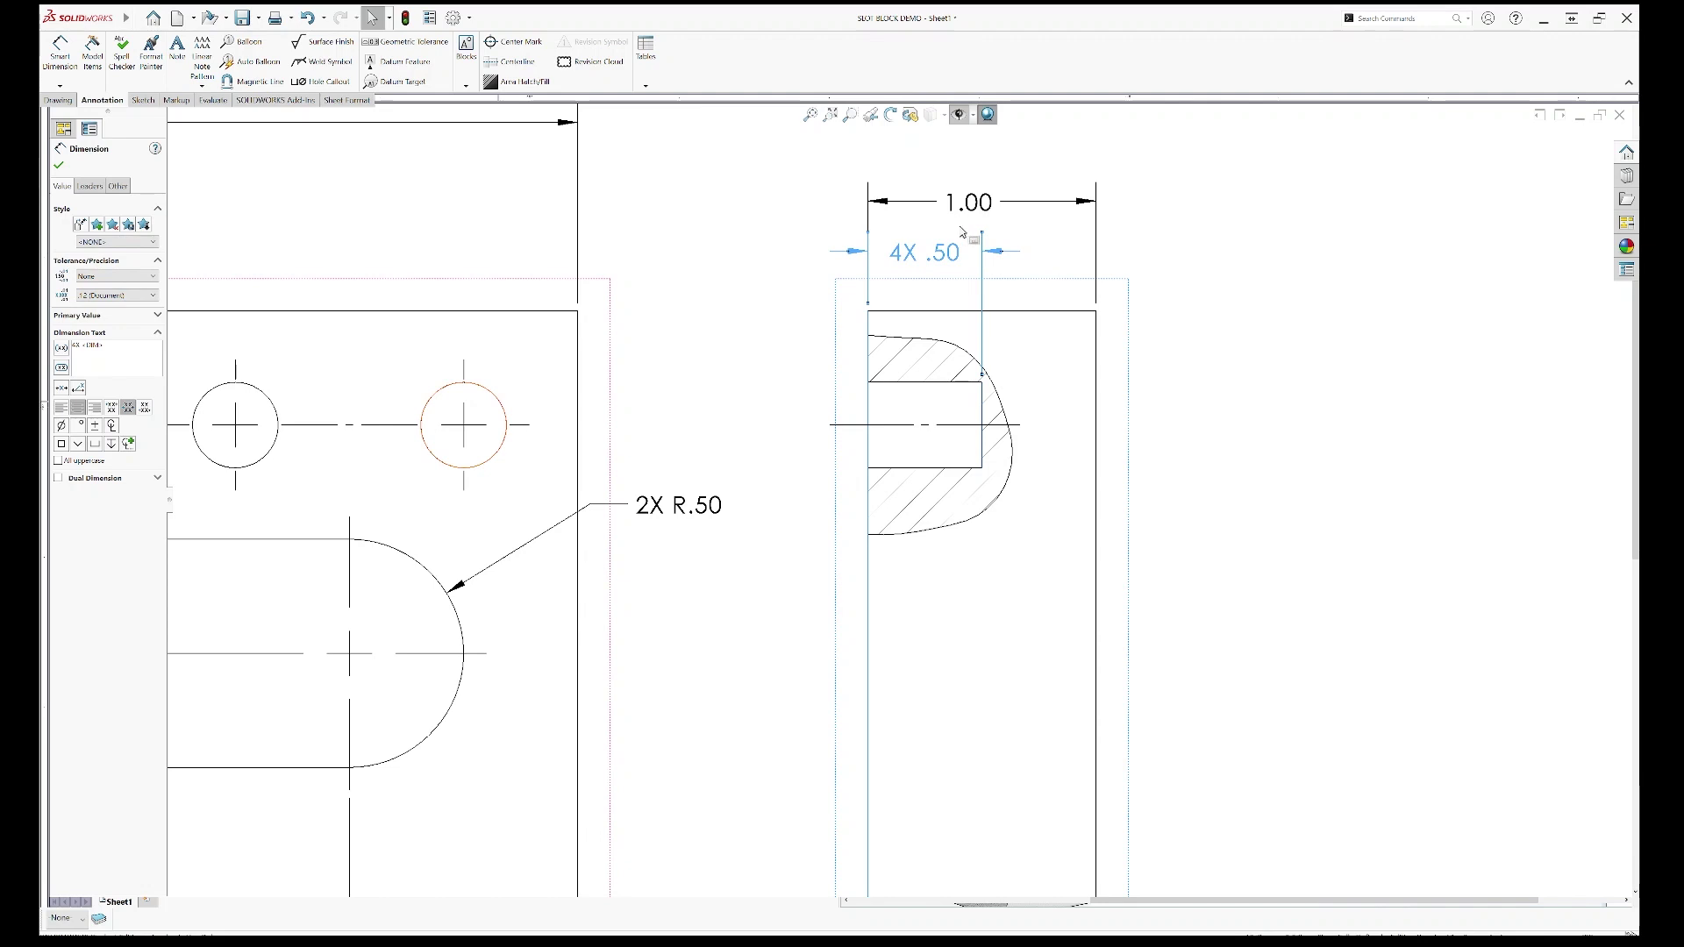
left_click(1268, 313)
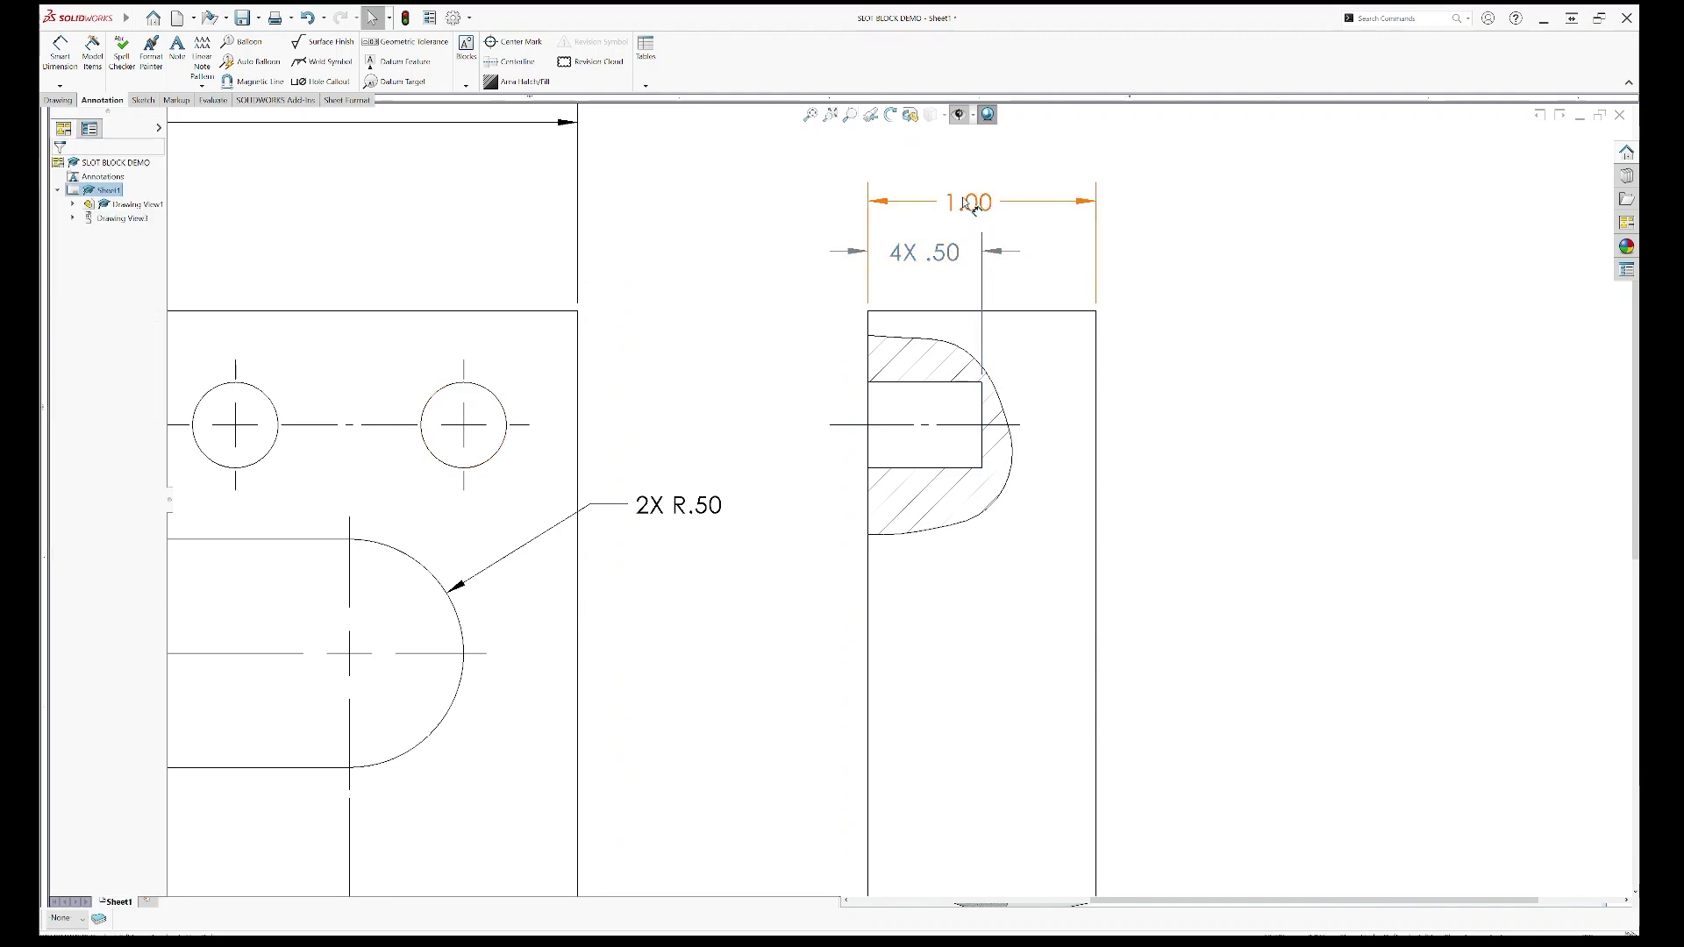
left_click_drag(981, 205, 986, 140)
Step: Change the side view's 1.00 depth dimension to 1.25
scroll(915, 196, "up", 2)
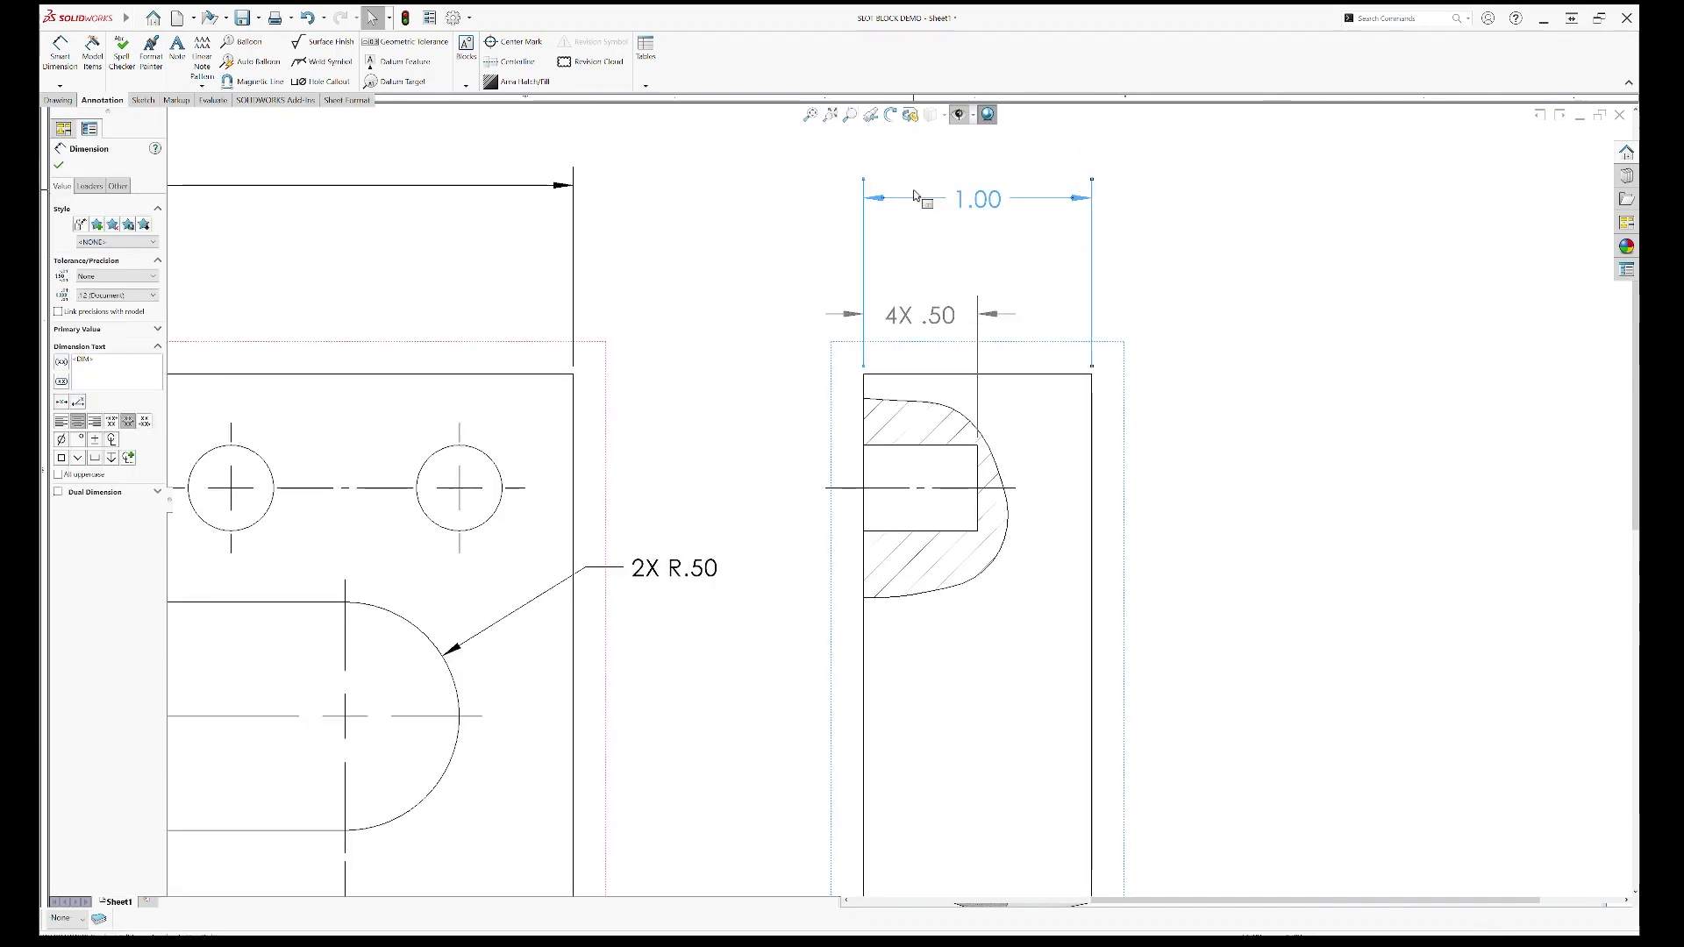
double_click(978, 201)
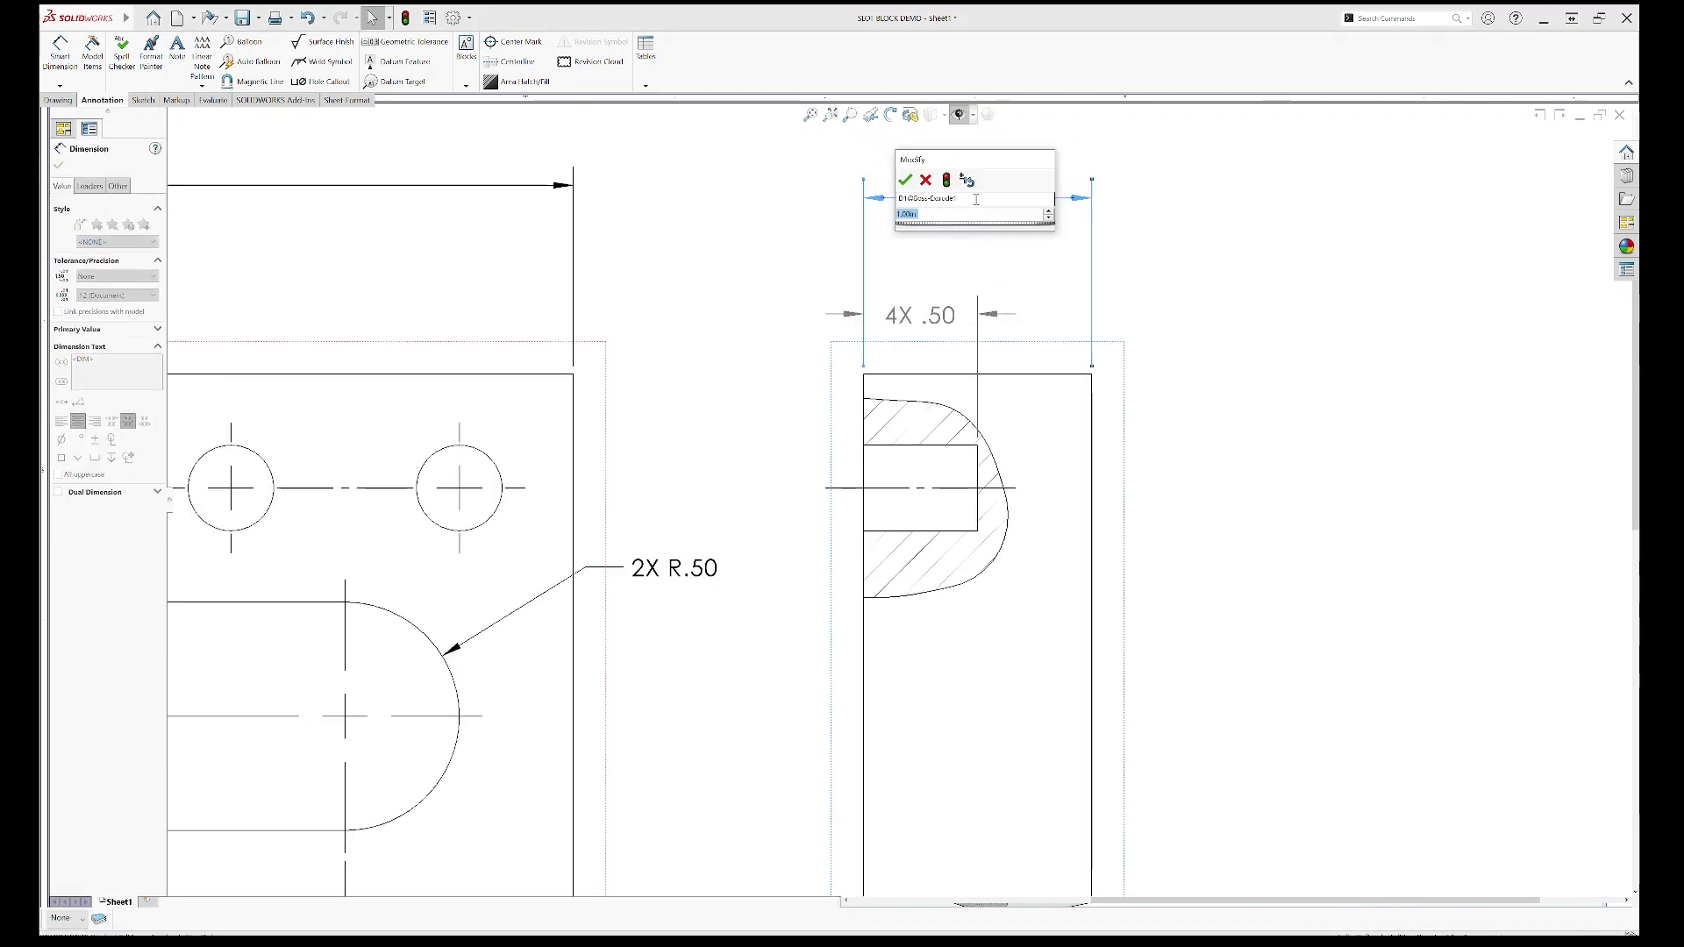
key("Return")
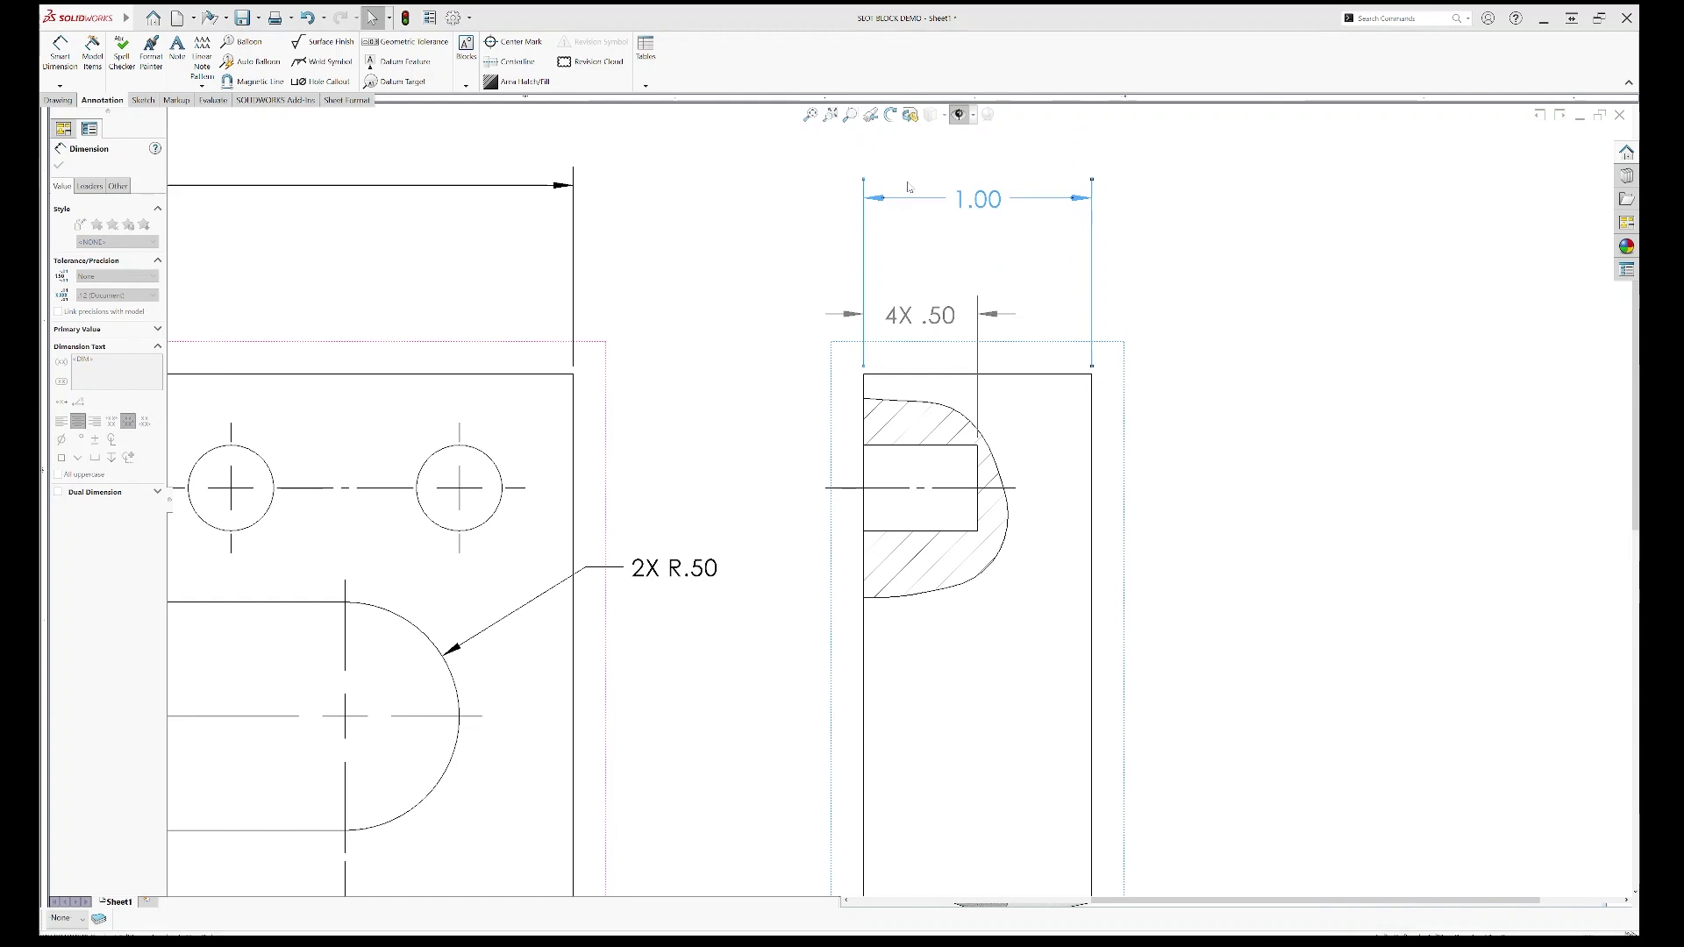
left_click(908, 322)
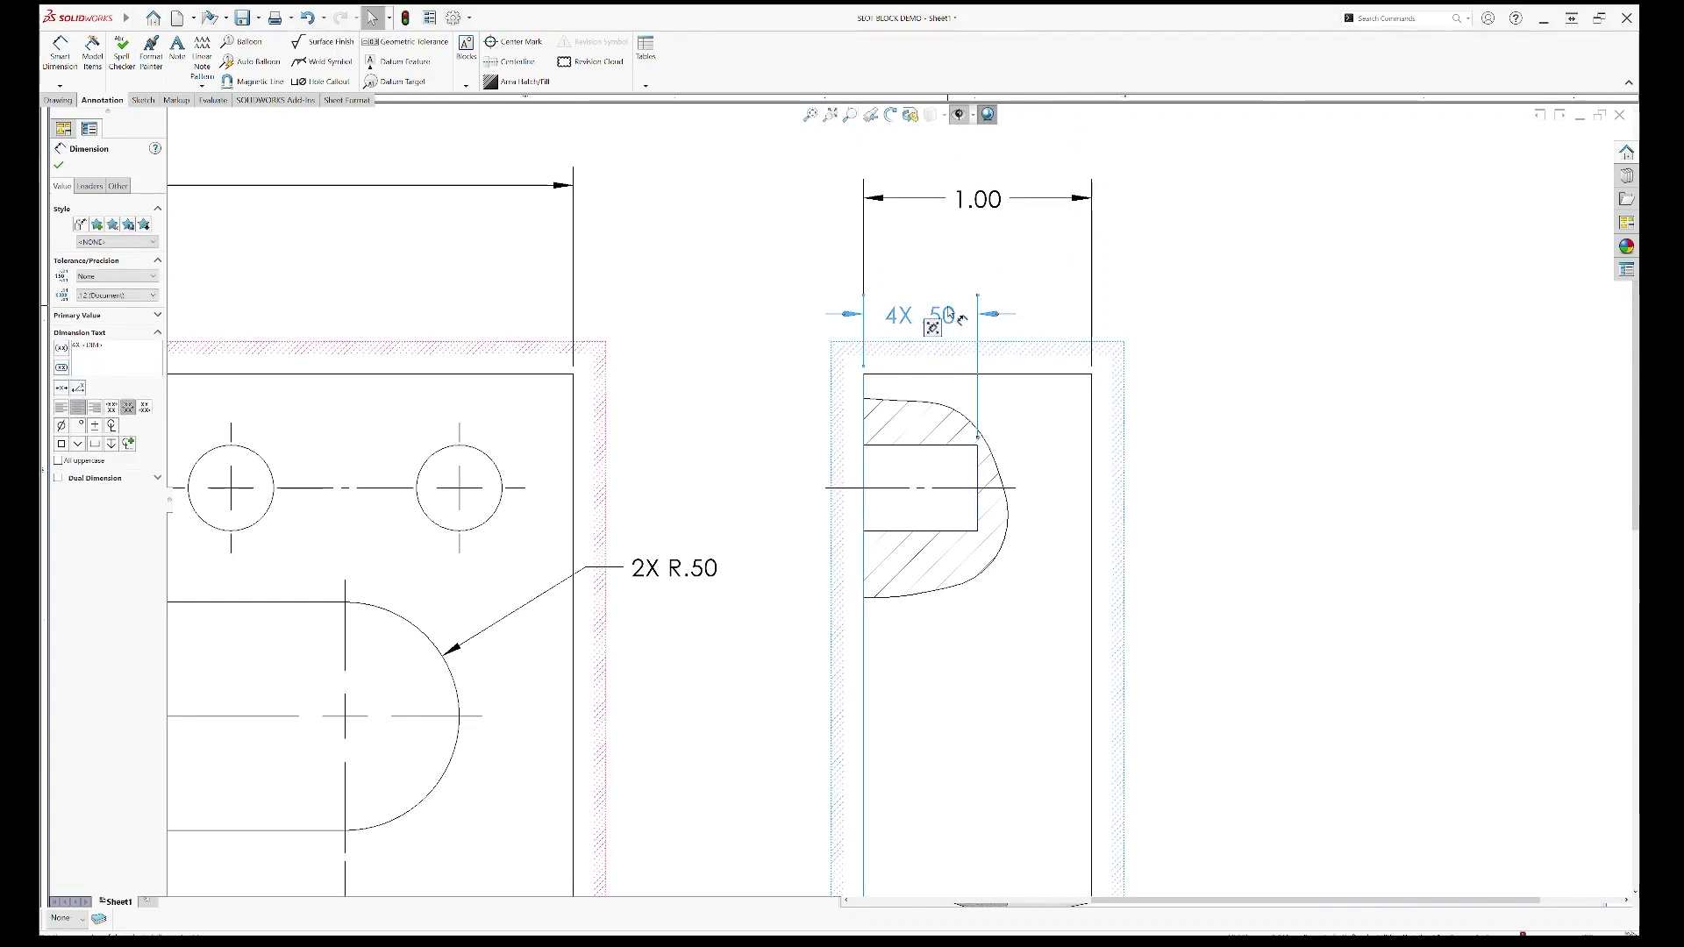
double_click(990, 205)
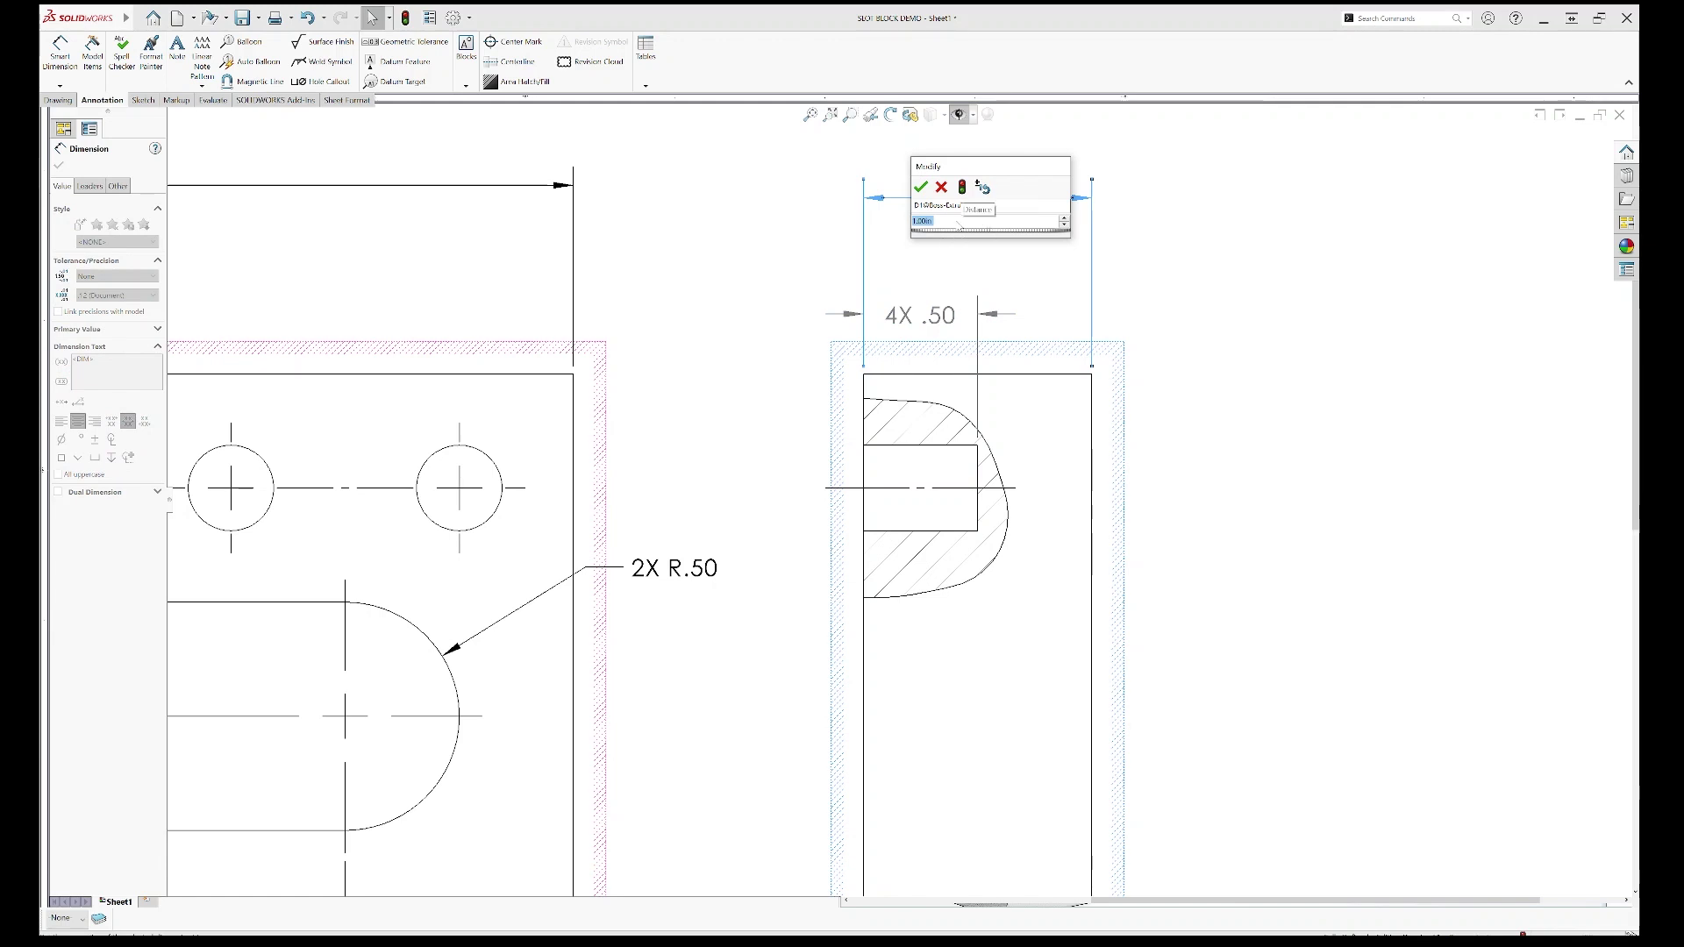
type("1")
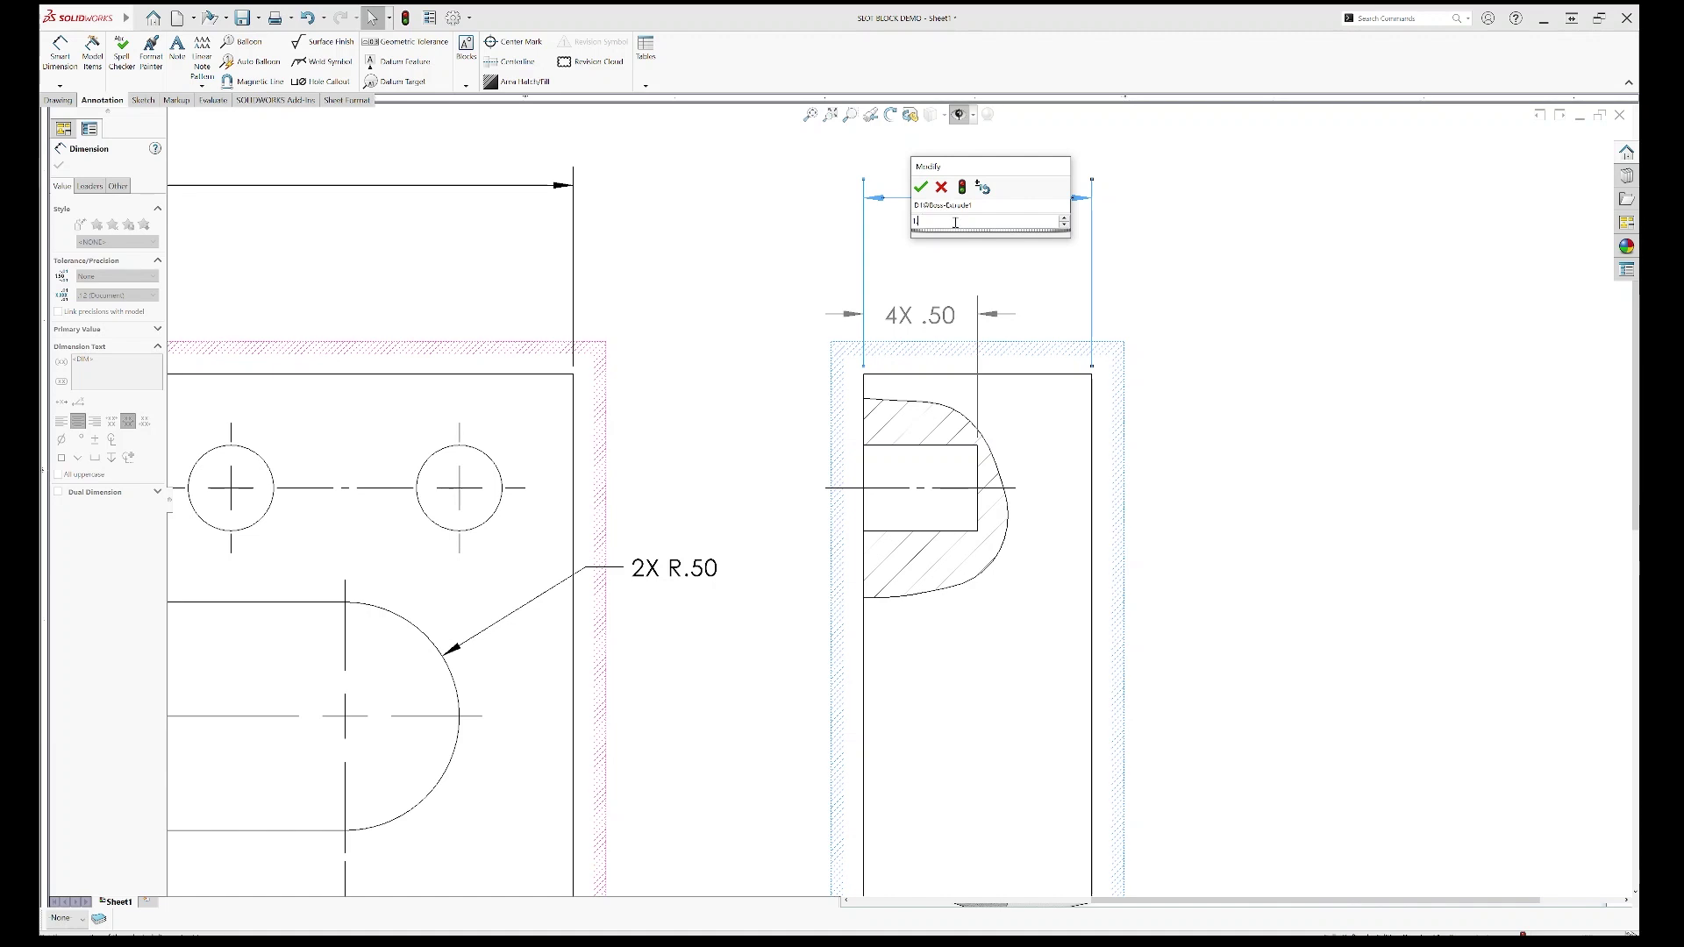
type(".25")
left_click(921, 187)
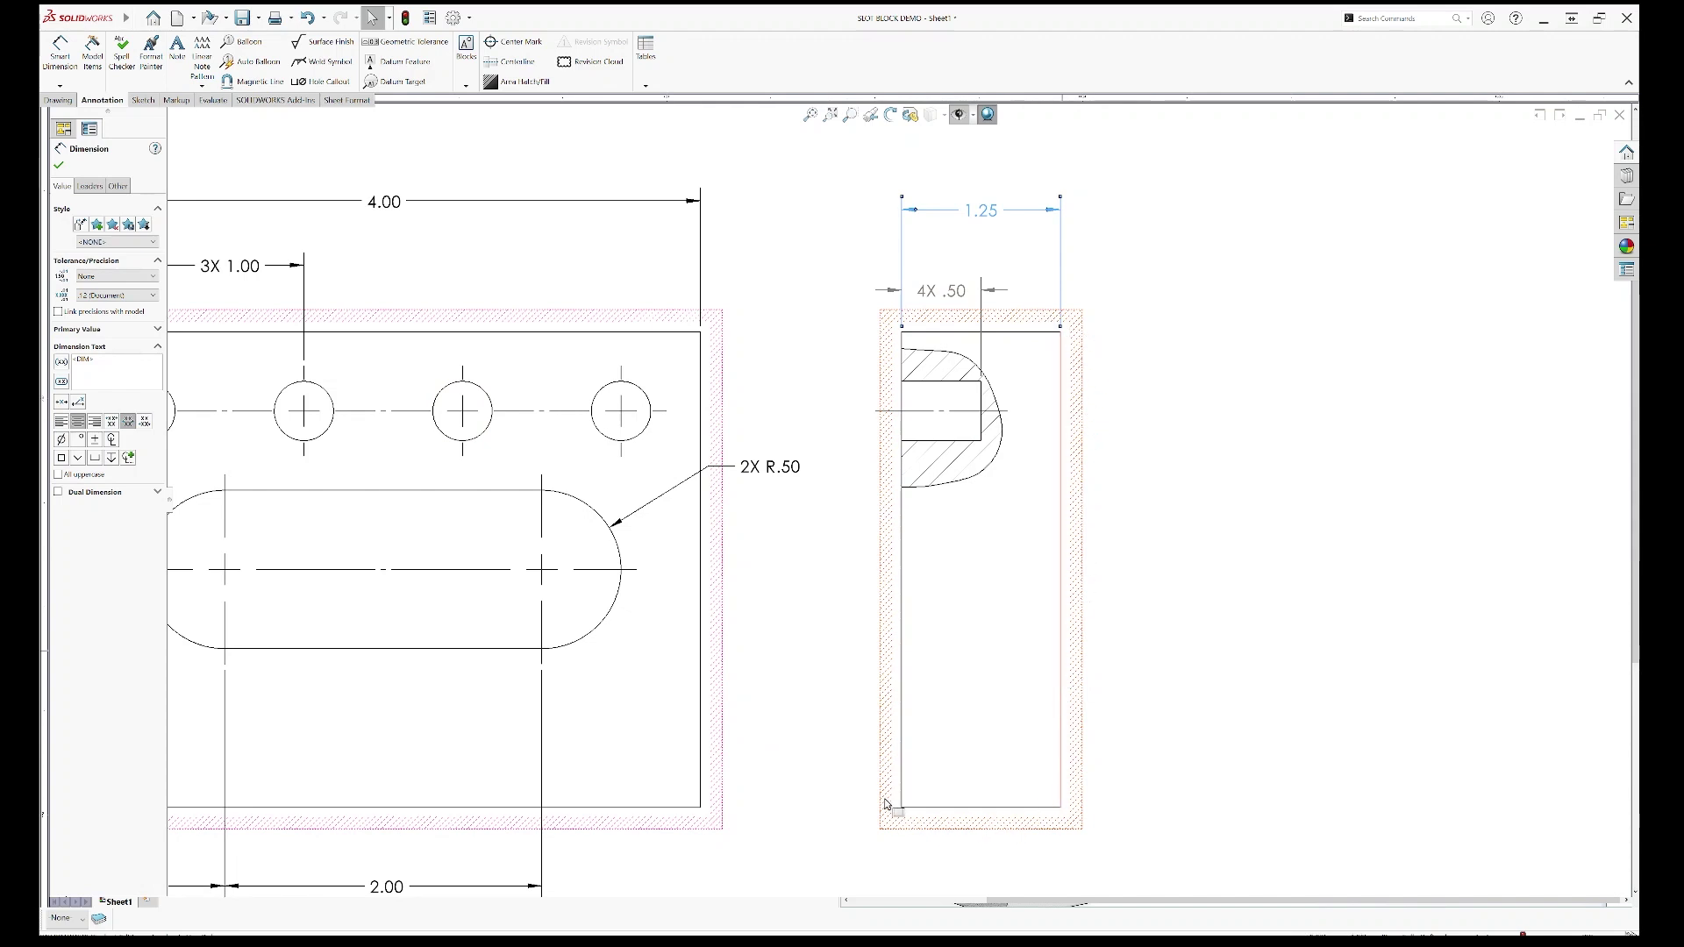
Step: Rebuild the drawing and bring the SLOT BLOCK DEMO part window forward
left_click(1146, 403)
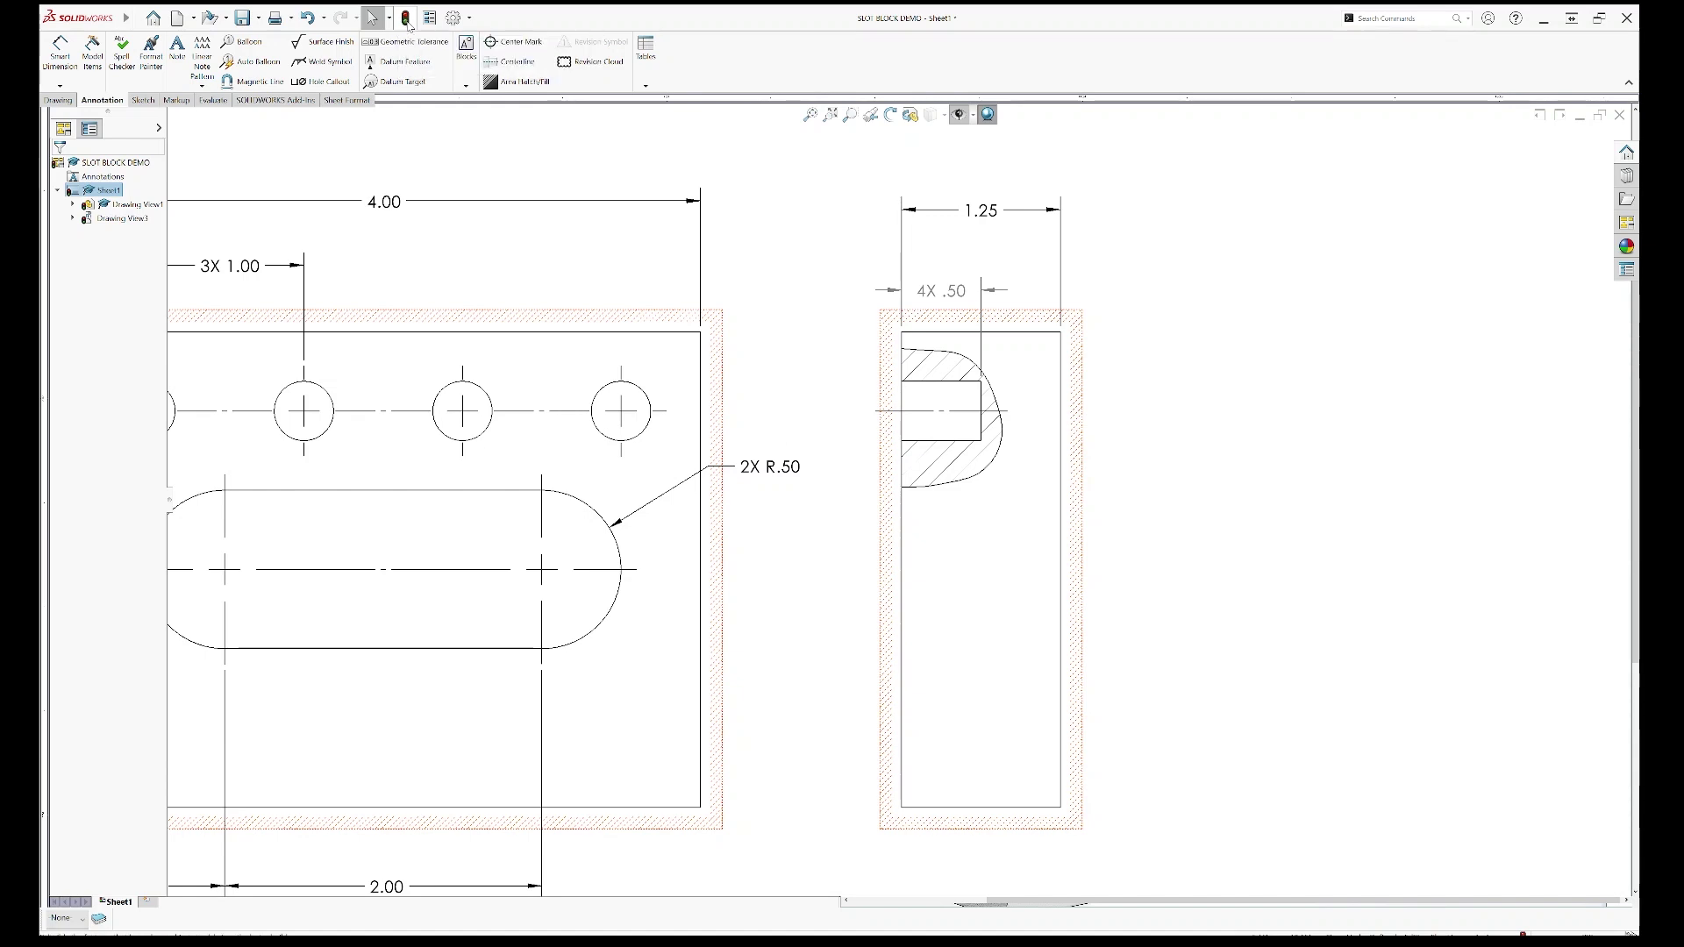
left_click(407, 19)
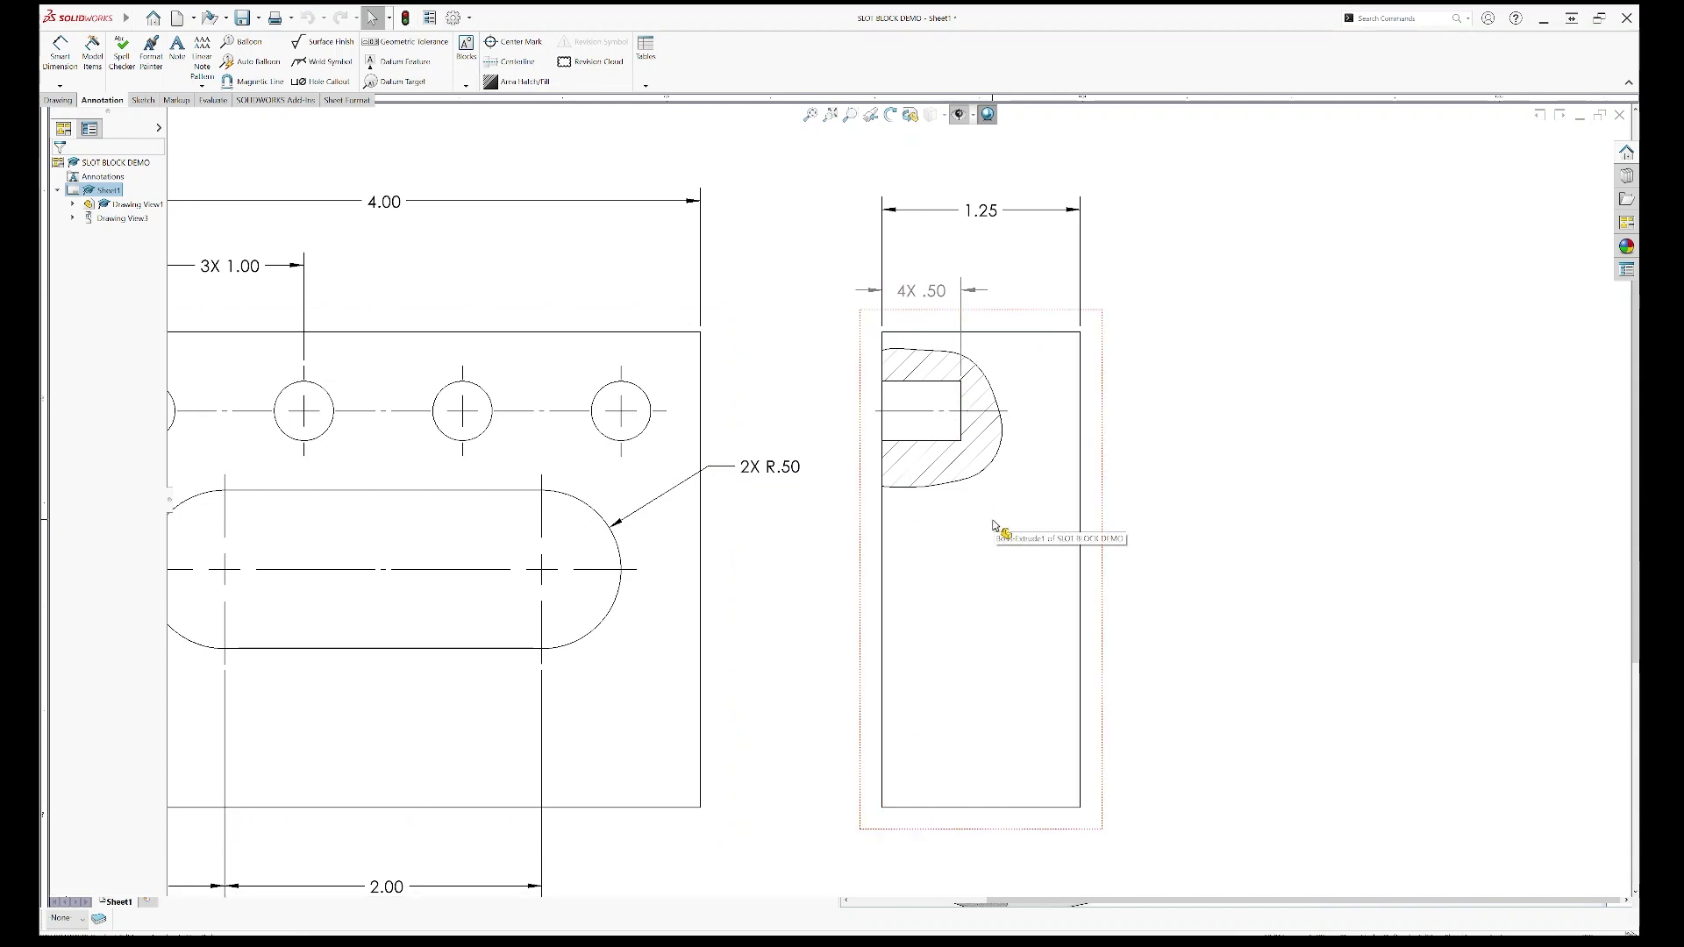
scroll(982, 566, "up", 2)
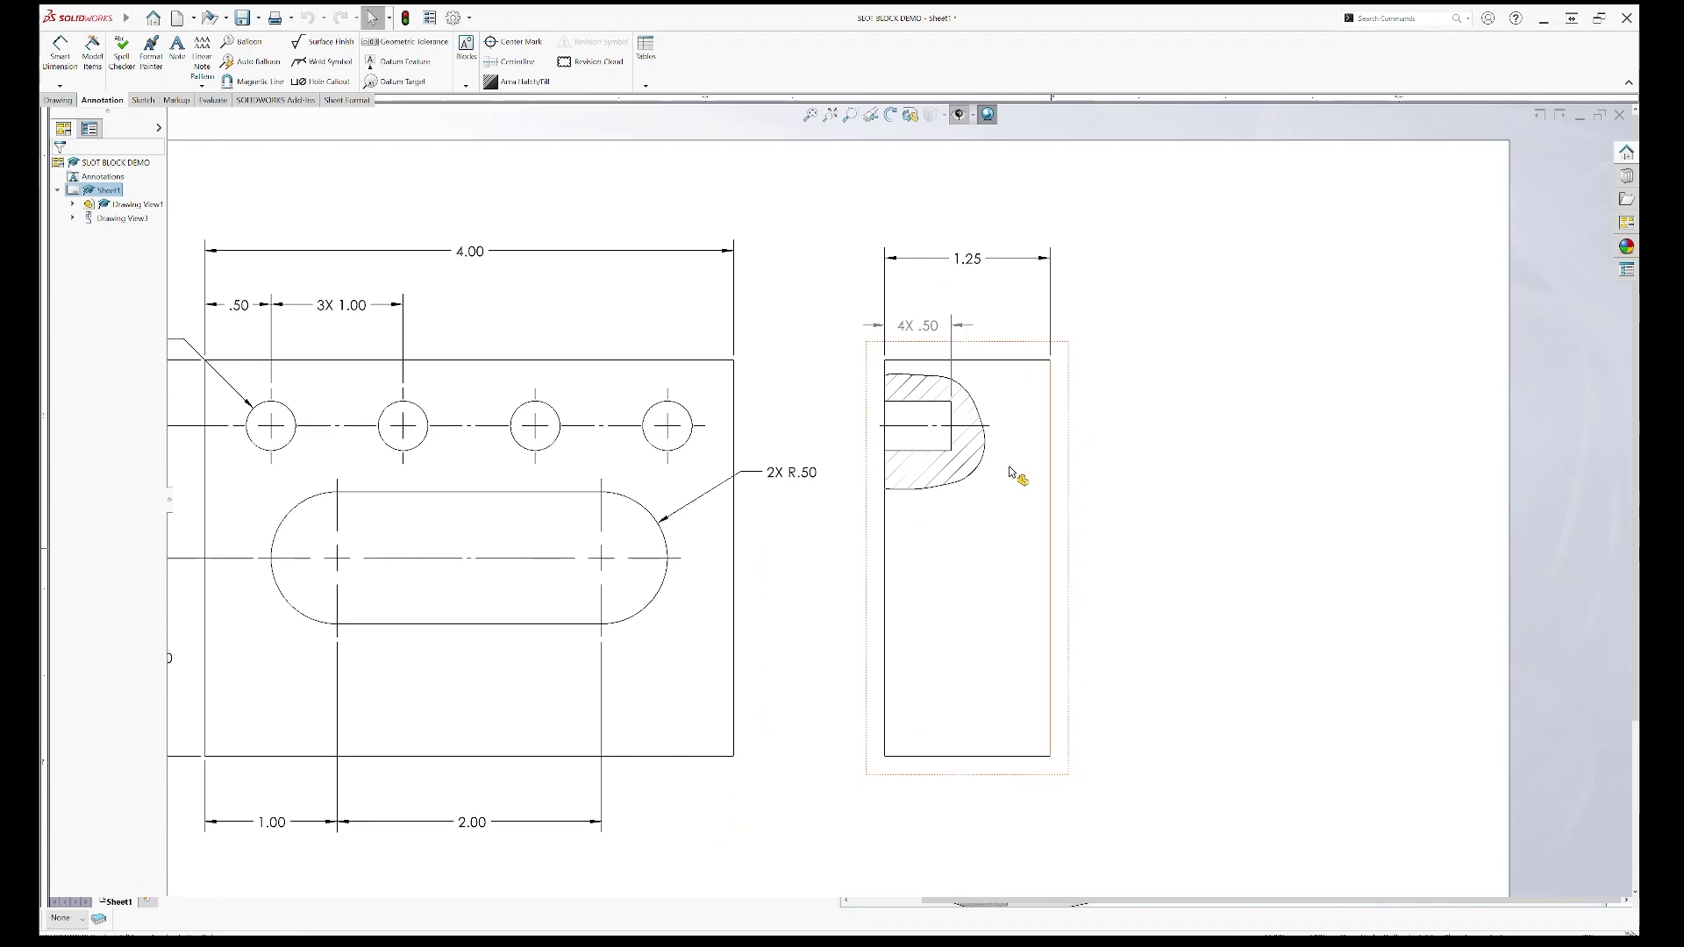
left_click(1541, 116)
left_click(1149, 476)
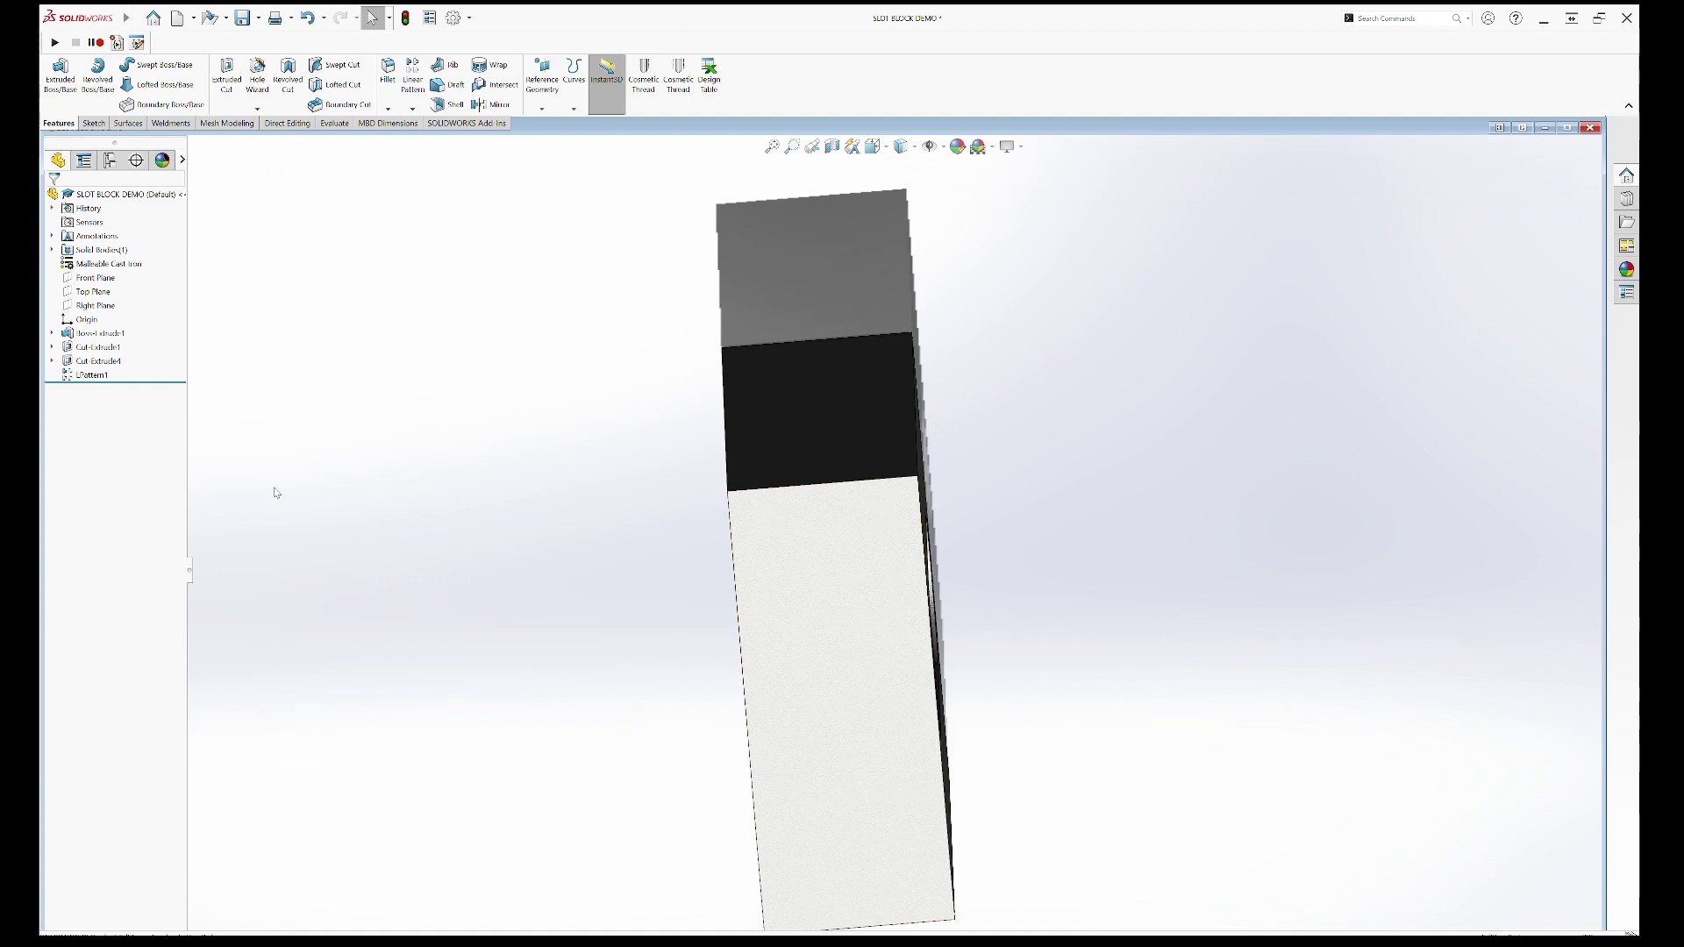
Step: Orbit the part and select the slot and hole cuts to show their dimensions
left_click(887, 521)
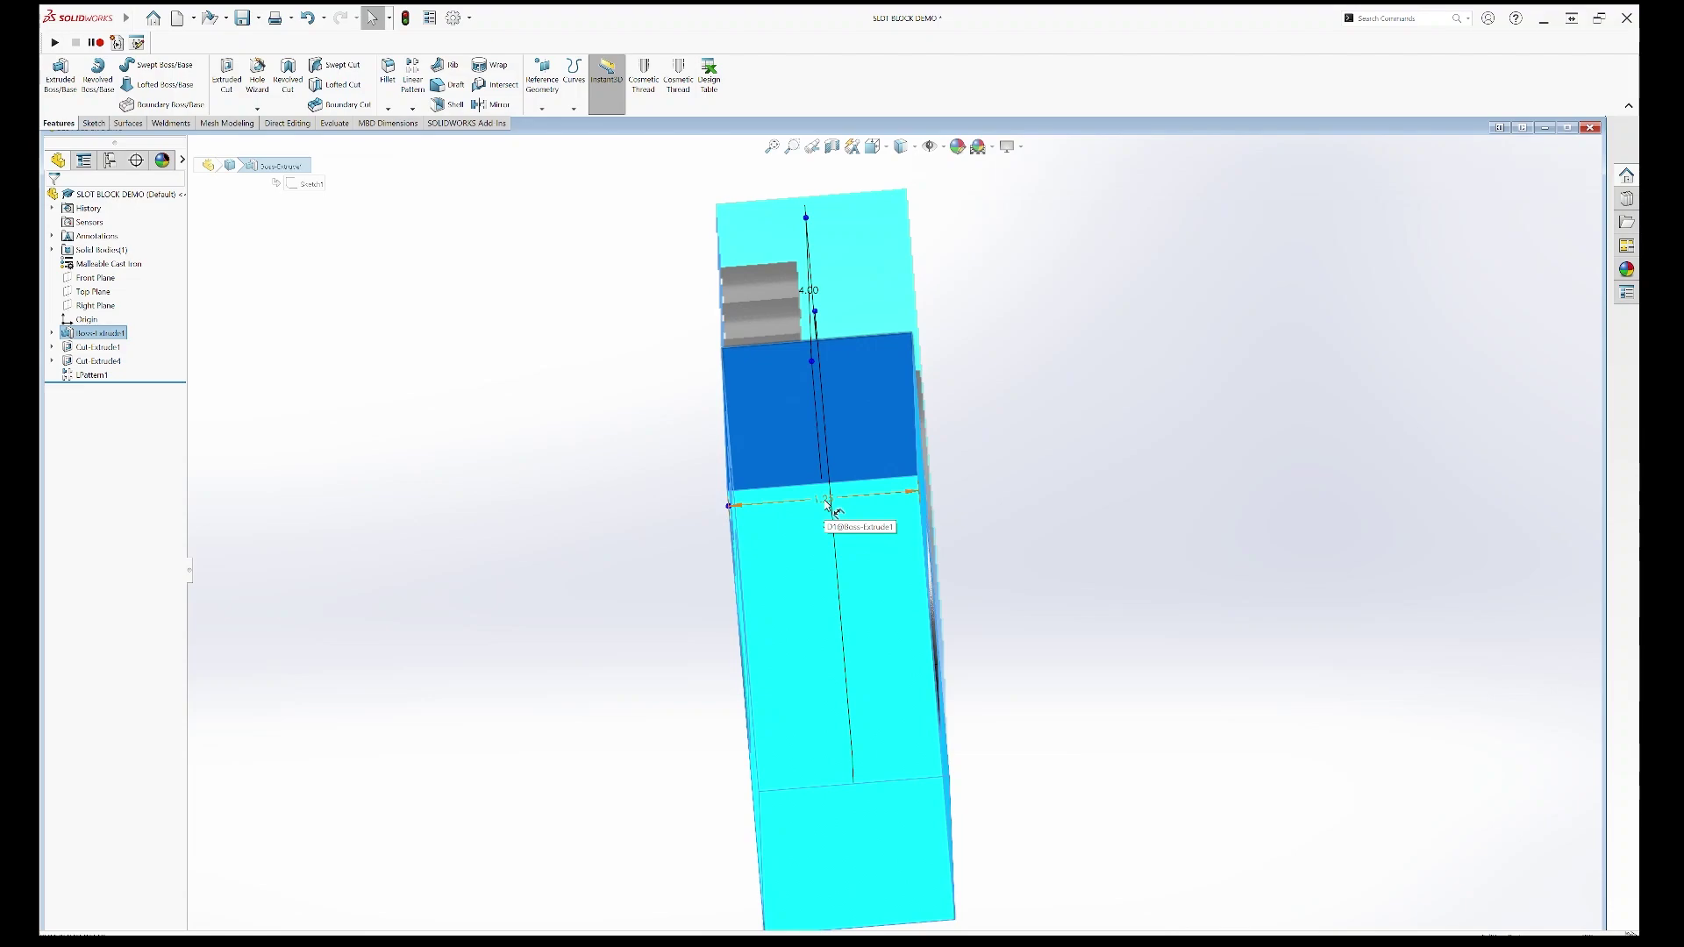
left_click(538, 564)
middle_click_drag(538, 564, 720, 561)
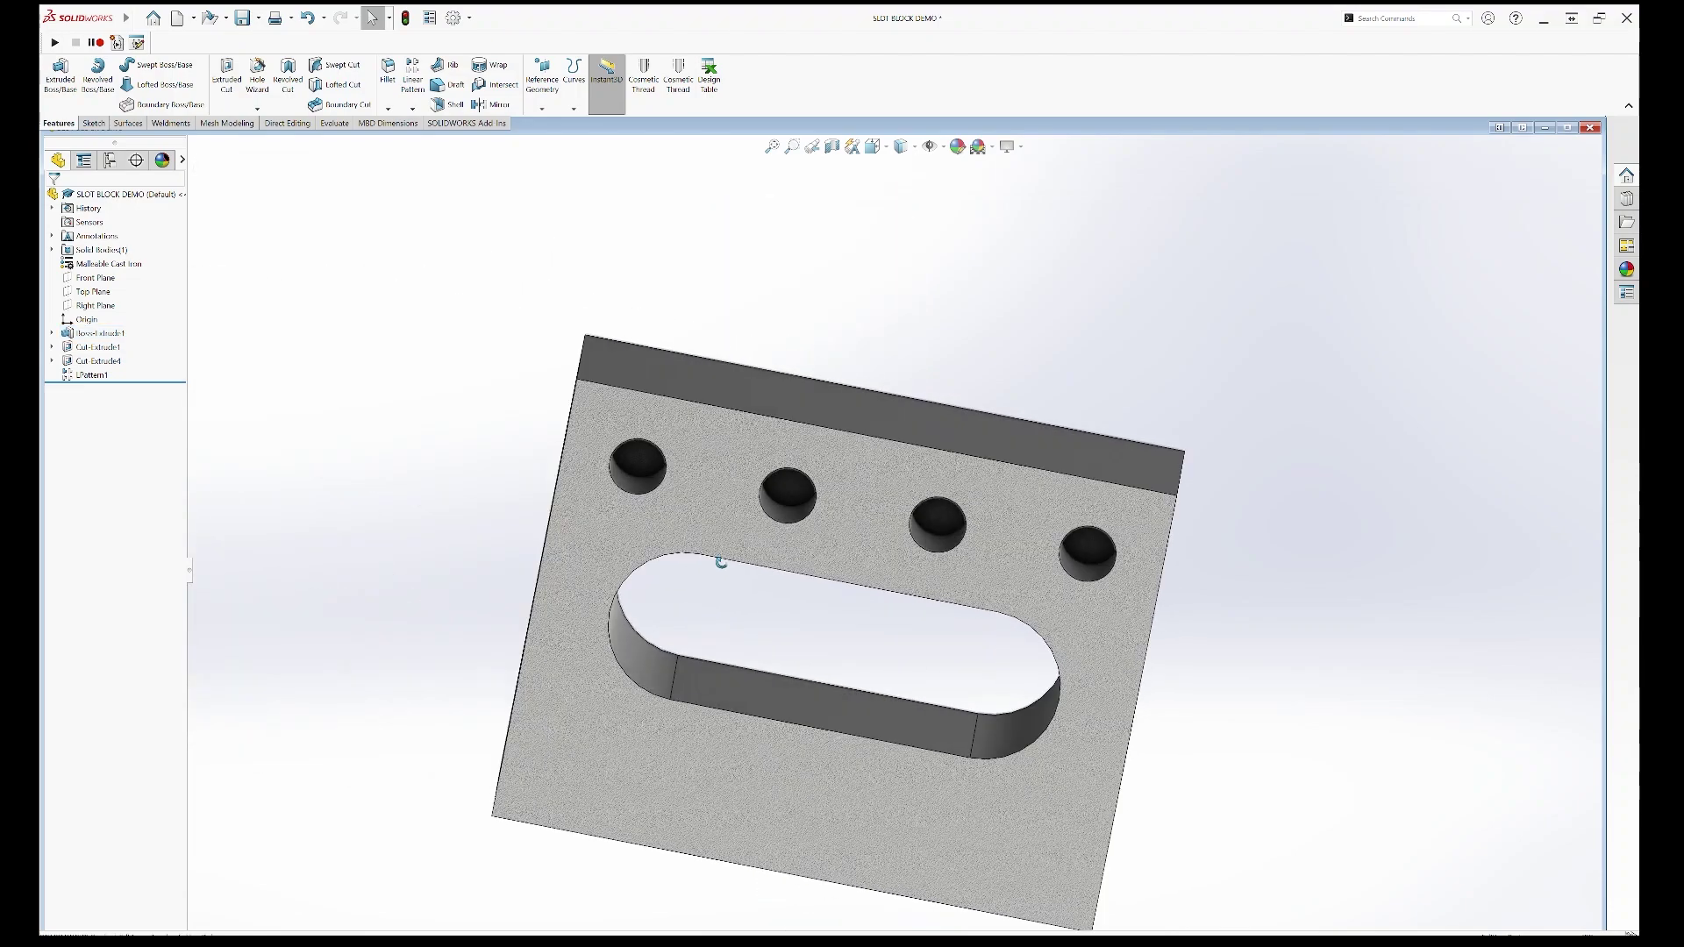
left_click(105, 348)
left_click(426, 465)
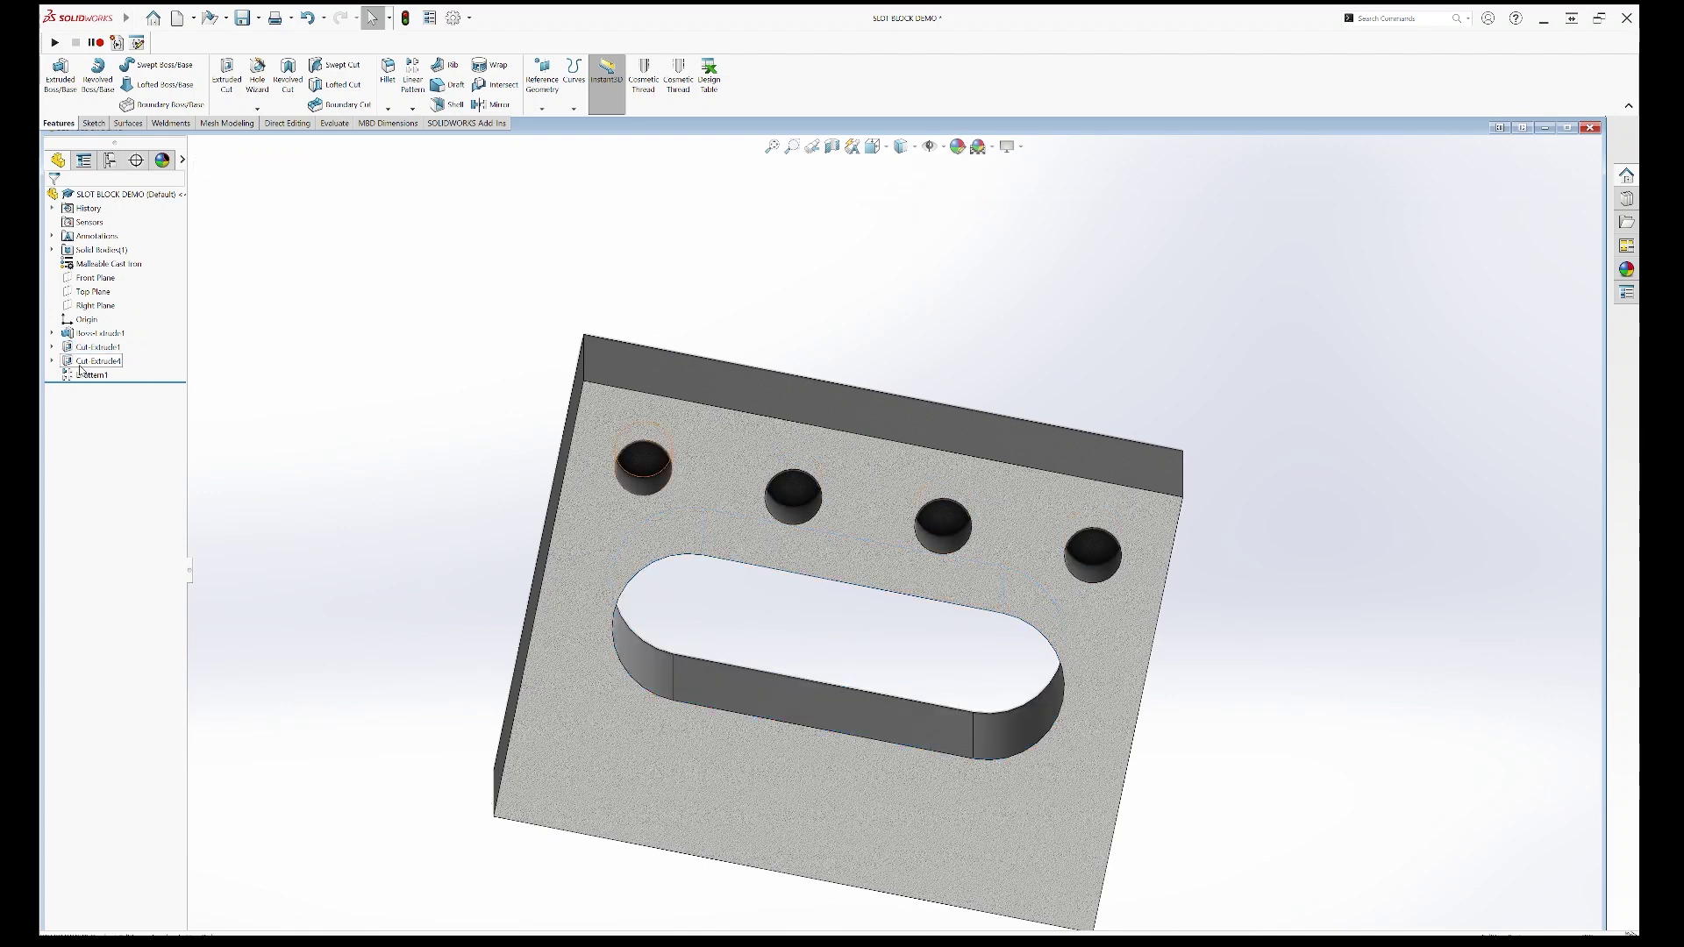
left_click(92, 360)
scroll(465, 331, "down", 2)
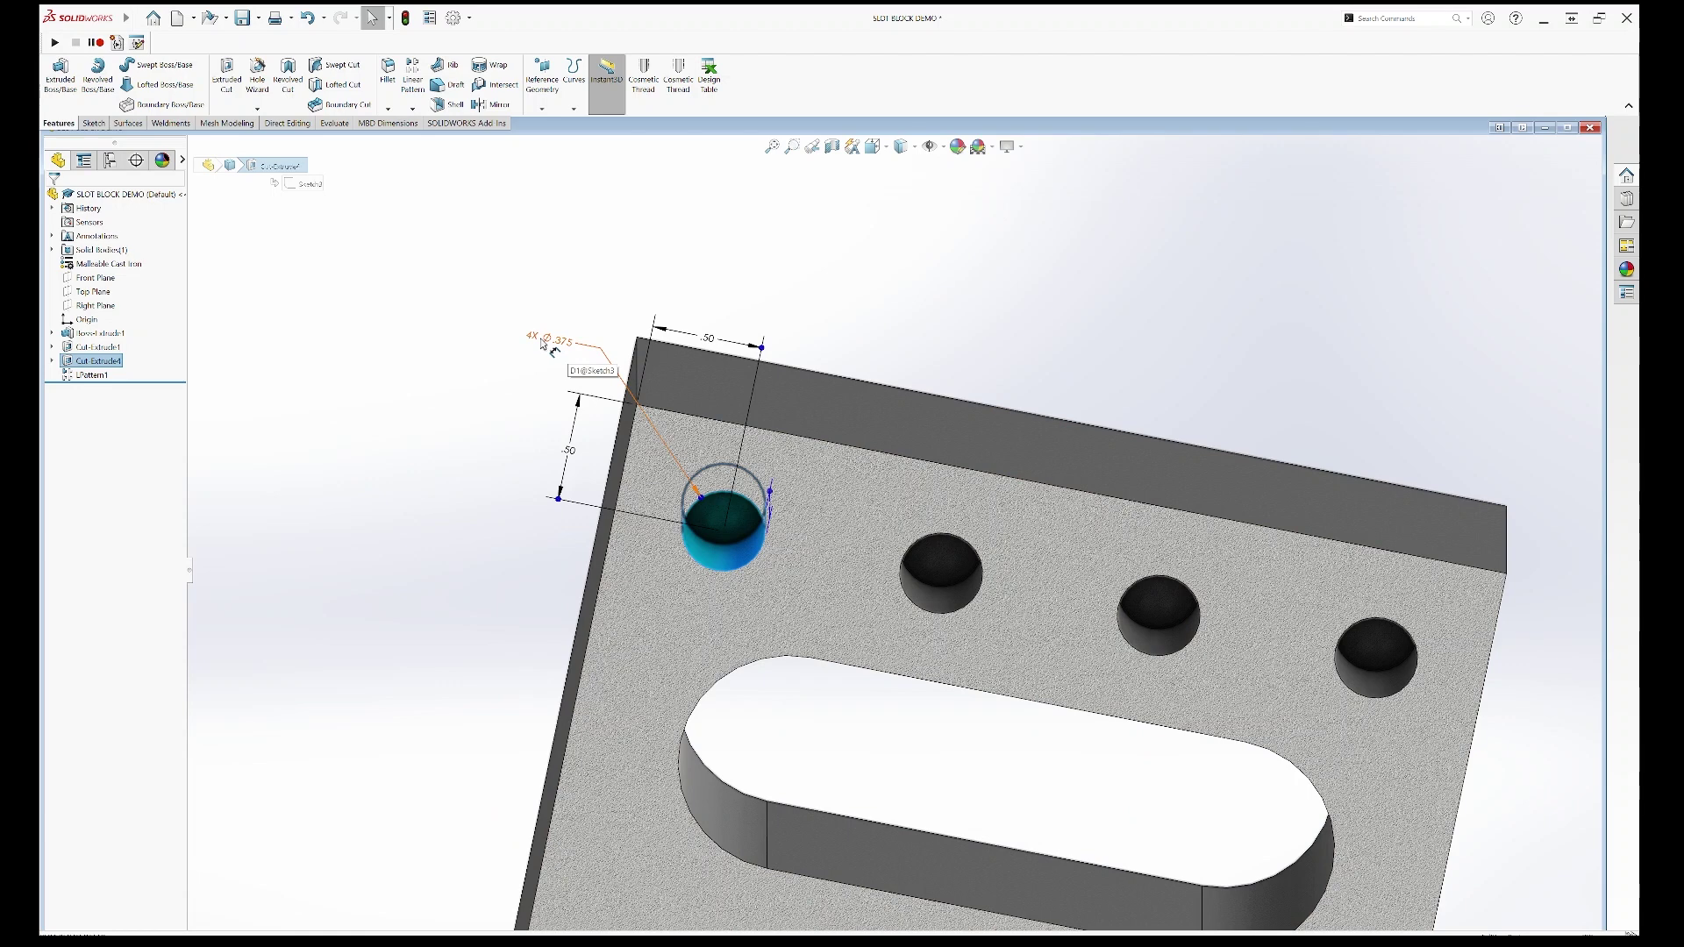
Step: Edit the hole diameter value, rebuild the enlarged holes, and return to the drawing
double_click(564, 344)
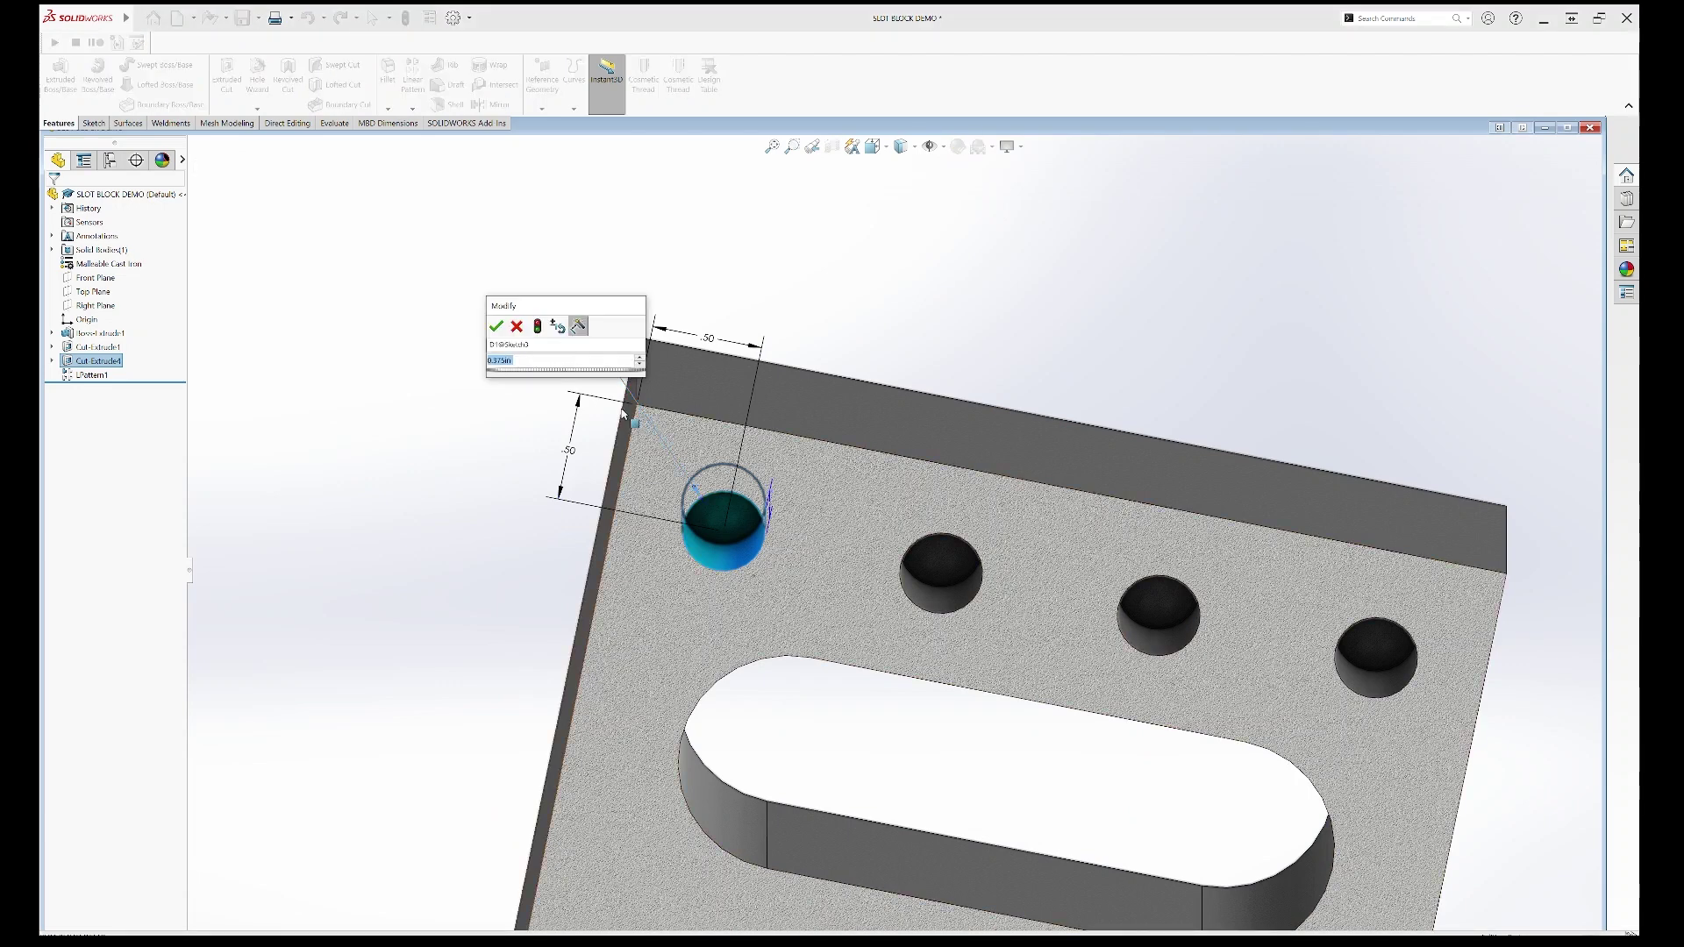
type(".")
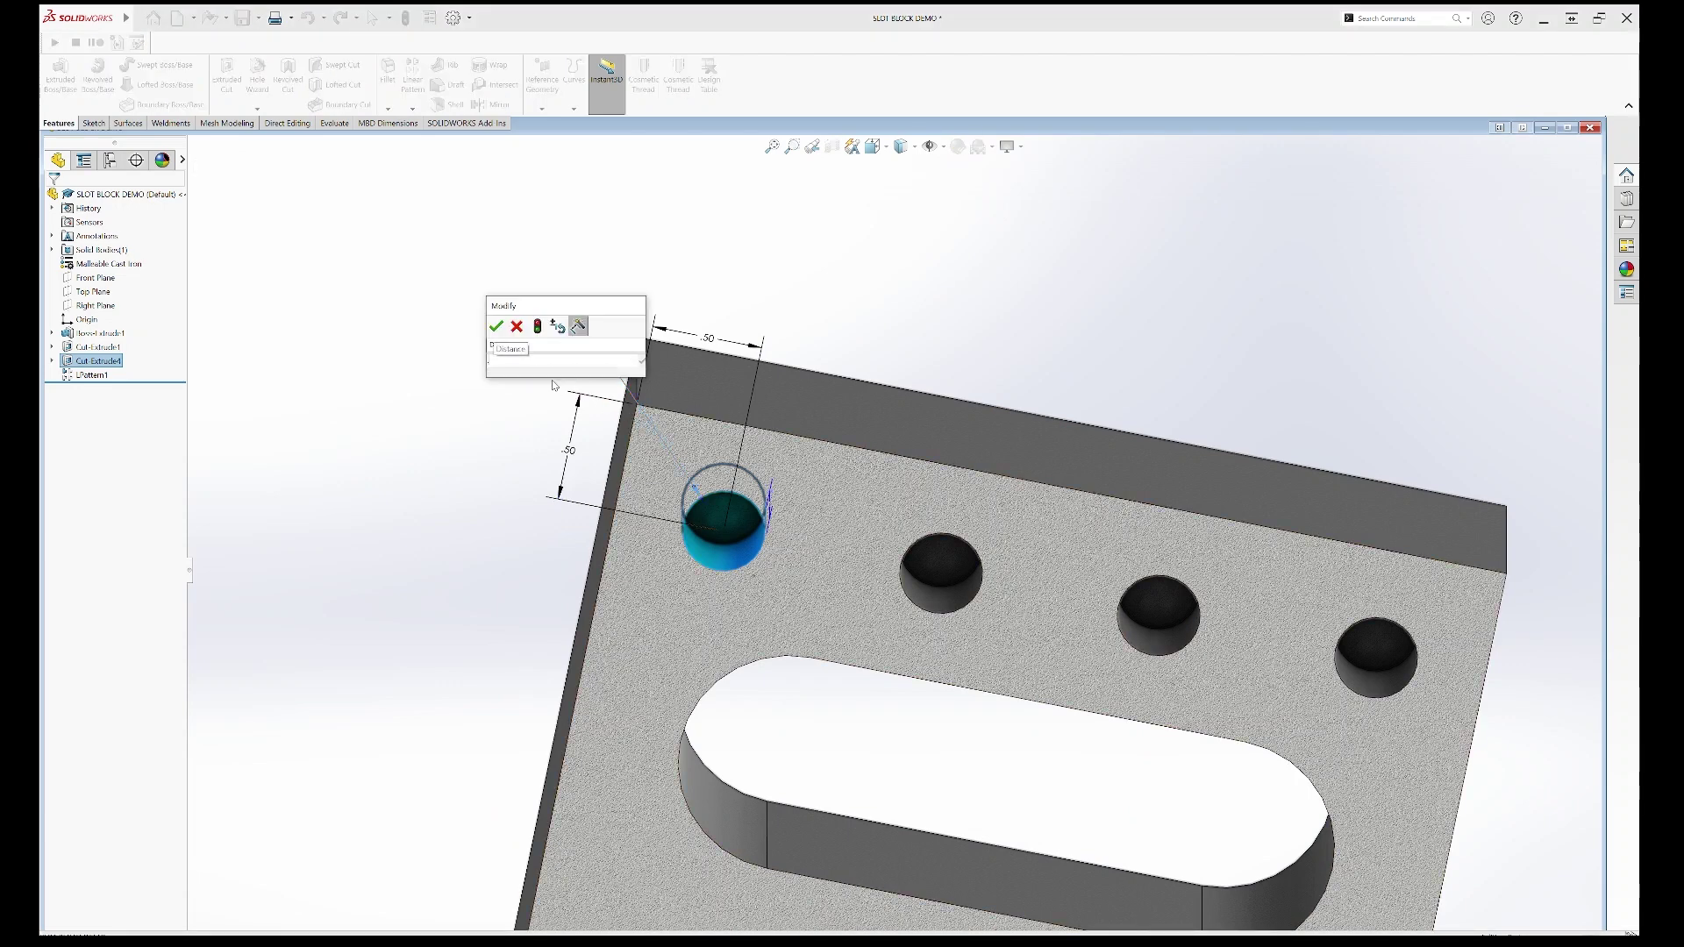
type("375")
left_click(497, 332)
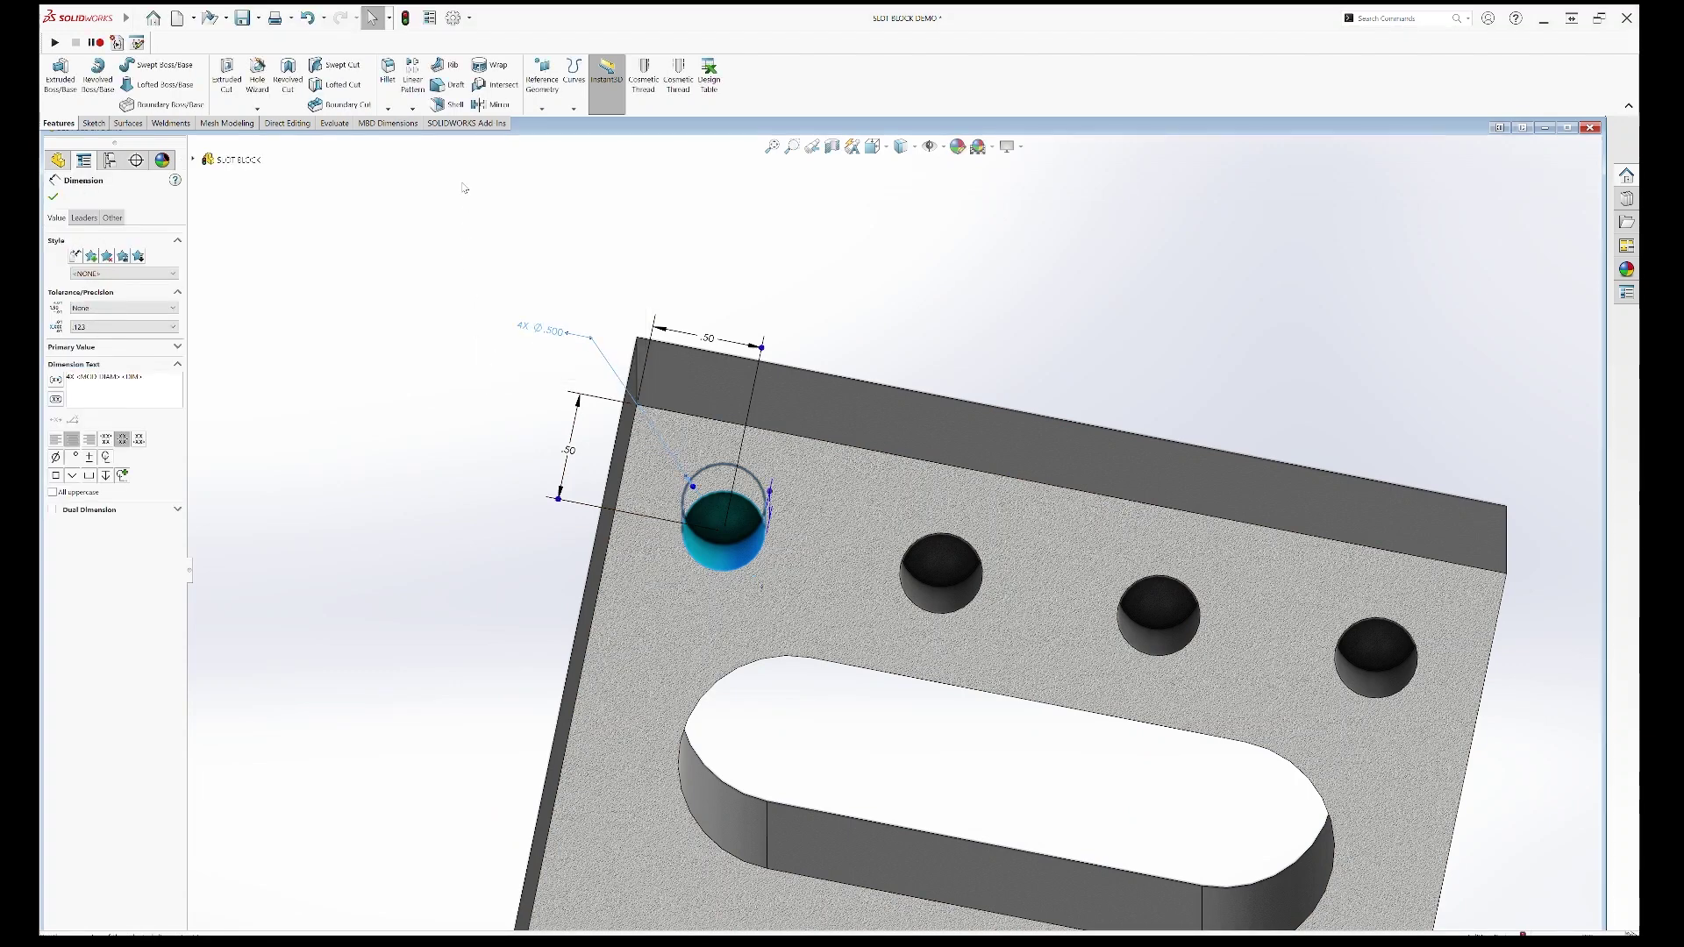
left_click(539, 462)
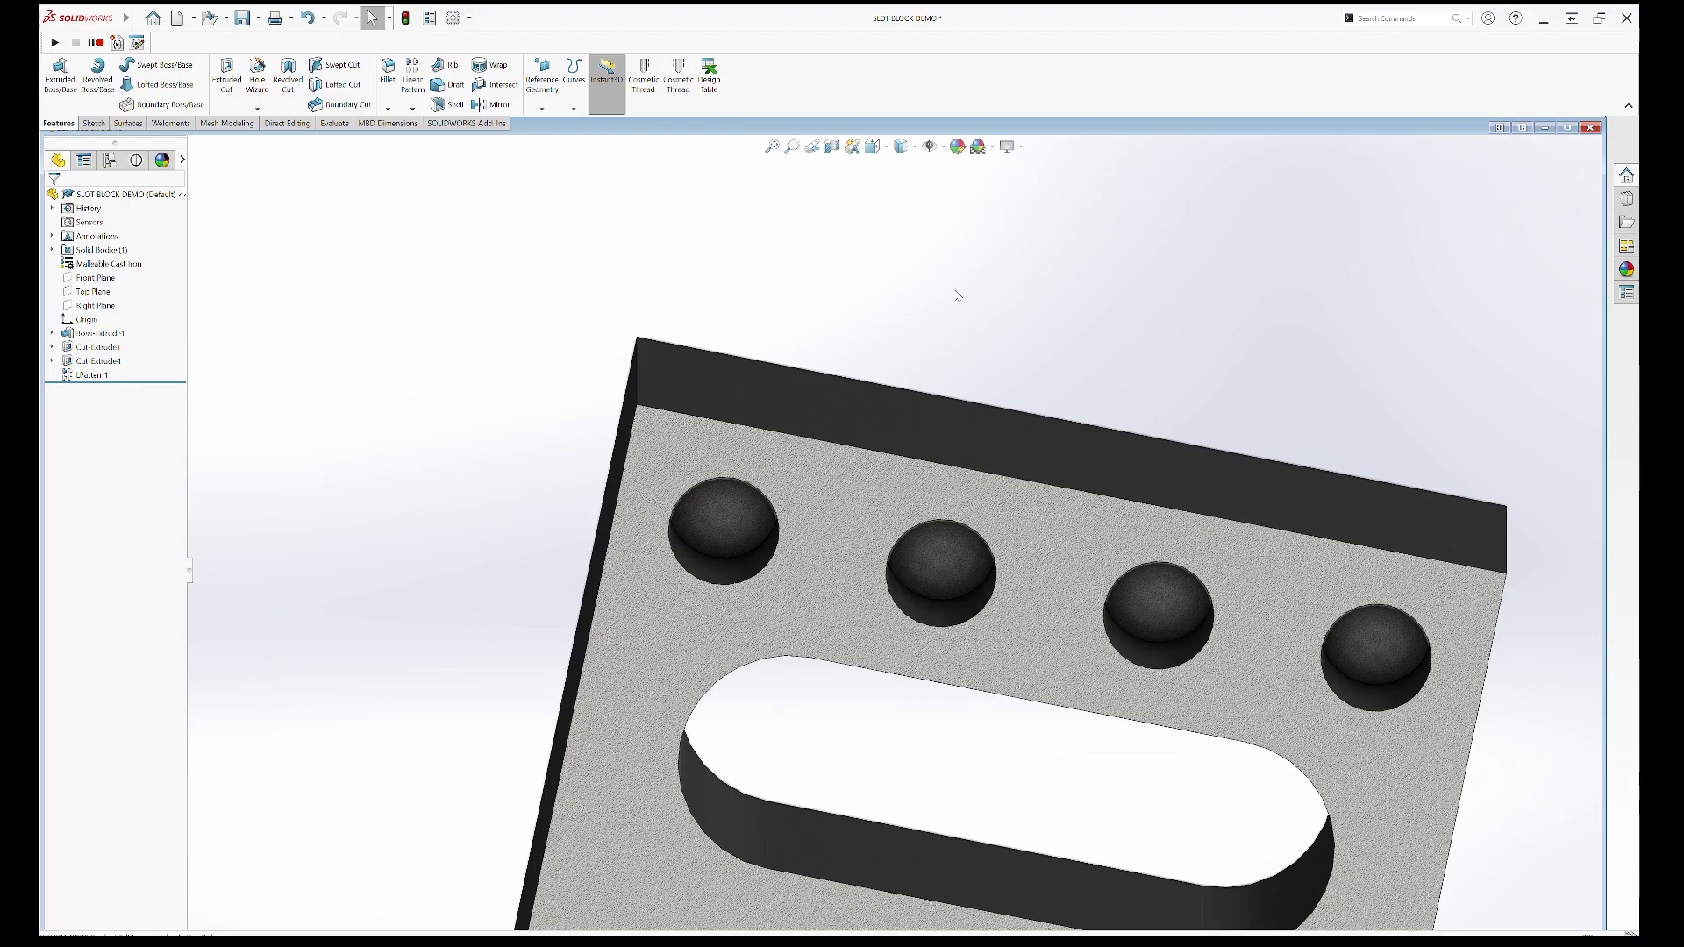
middle_click_drag(939, 569, 1035, 601)
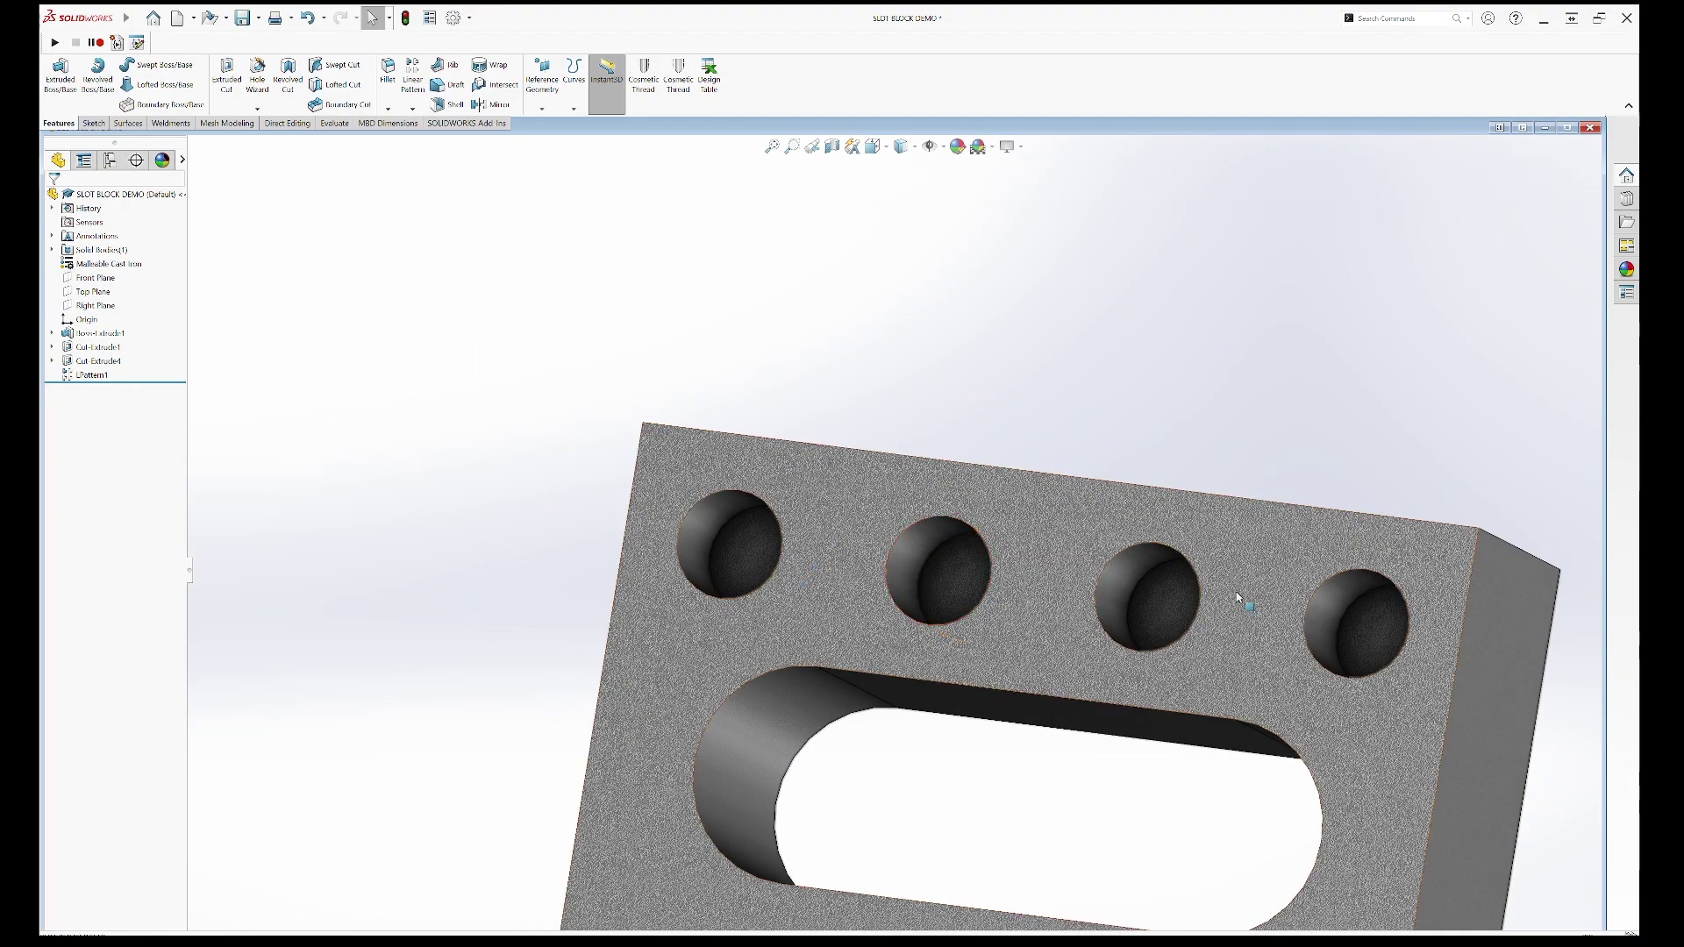
left_click(1546, 127)
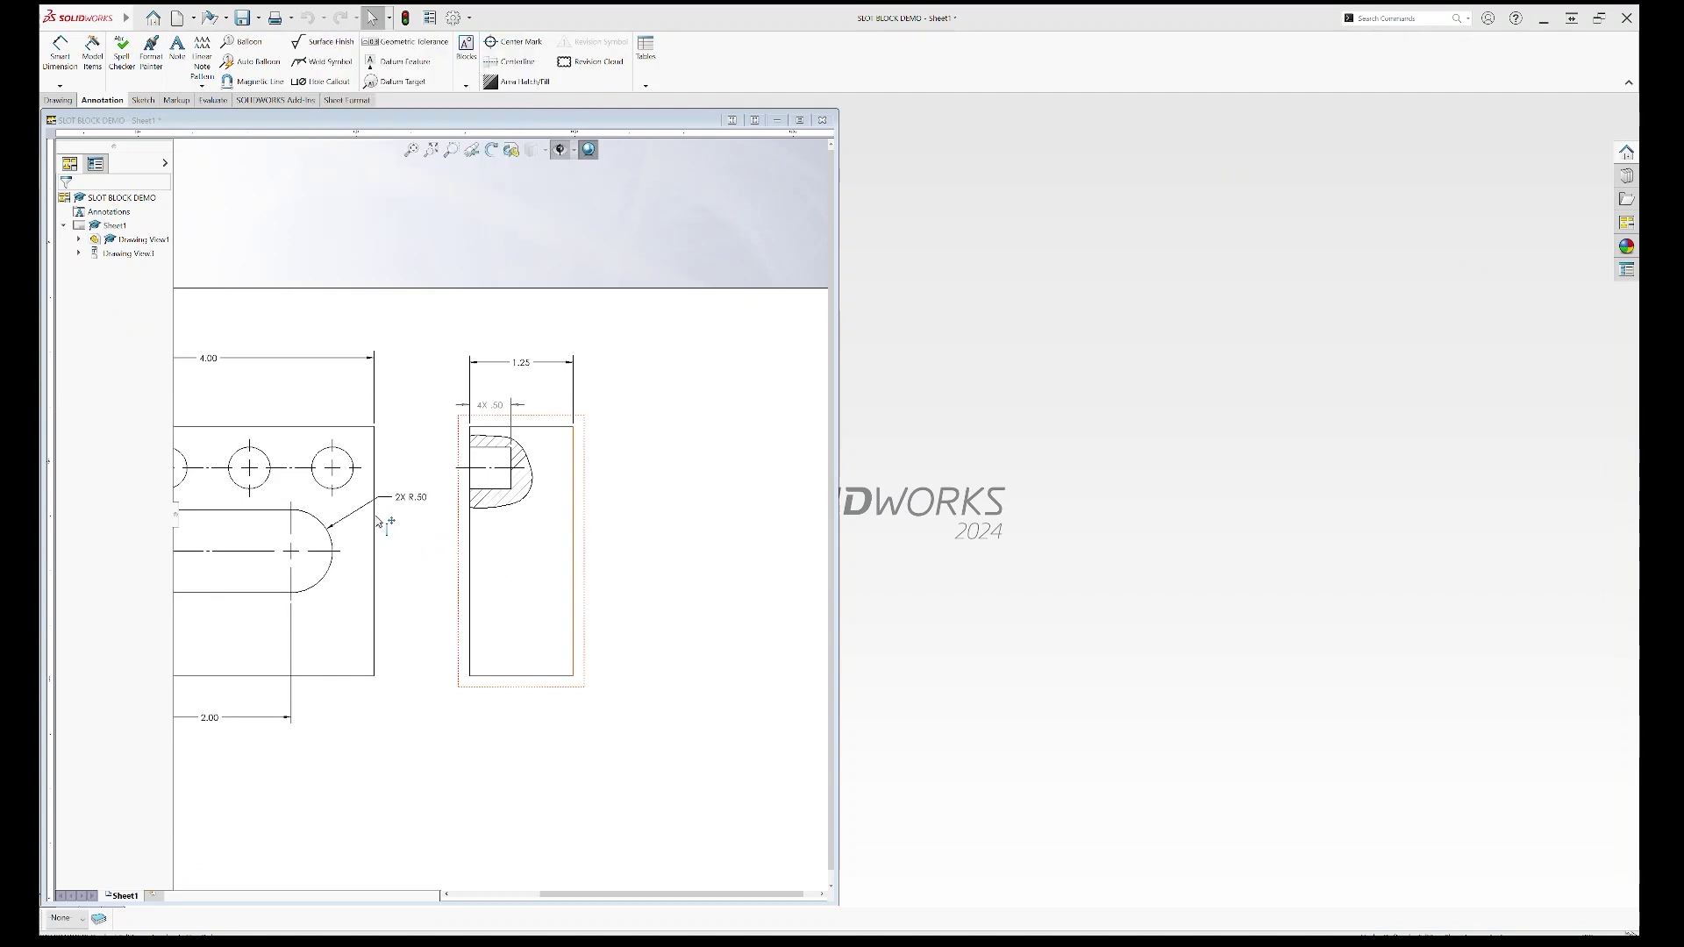
Step: Relabel the vertical .50 hole position dimension as 4X .50
scroll(379, 518, "up", 5)
scroll(384, 473, "down", 10)
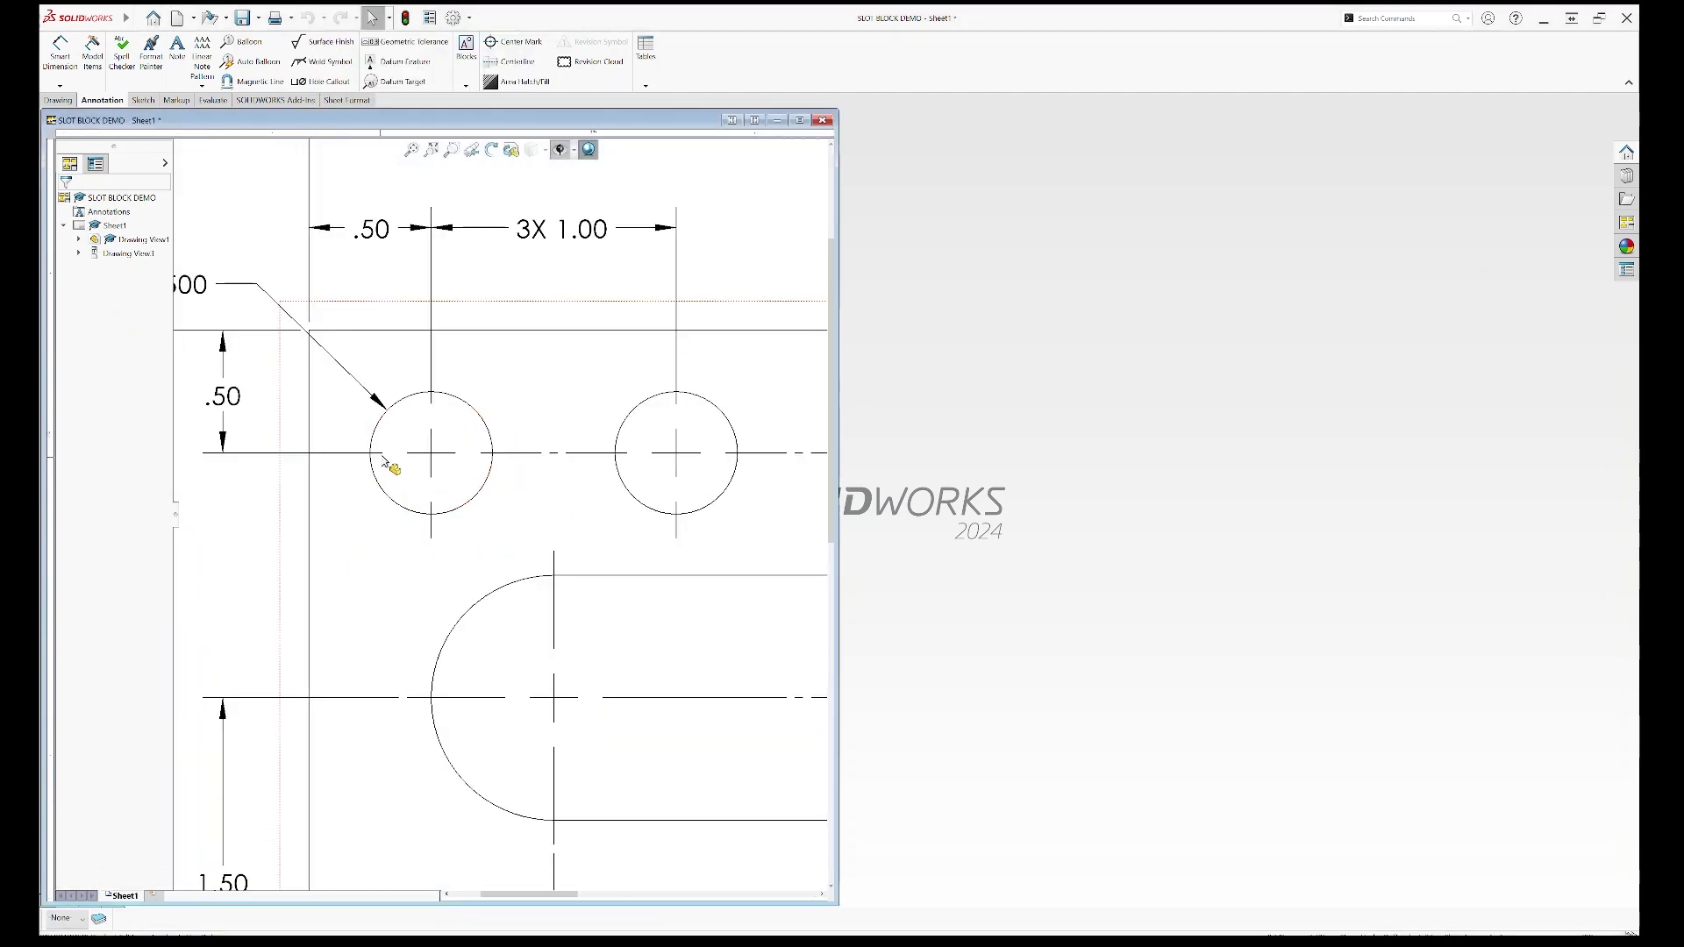
scroll(391, 466, "up", 2)
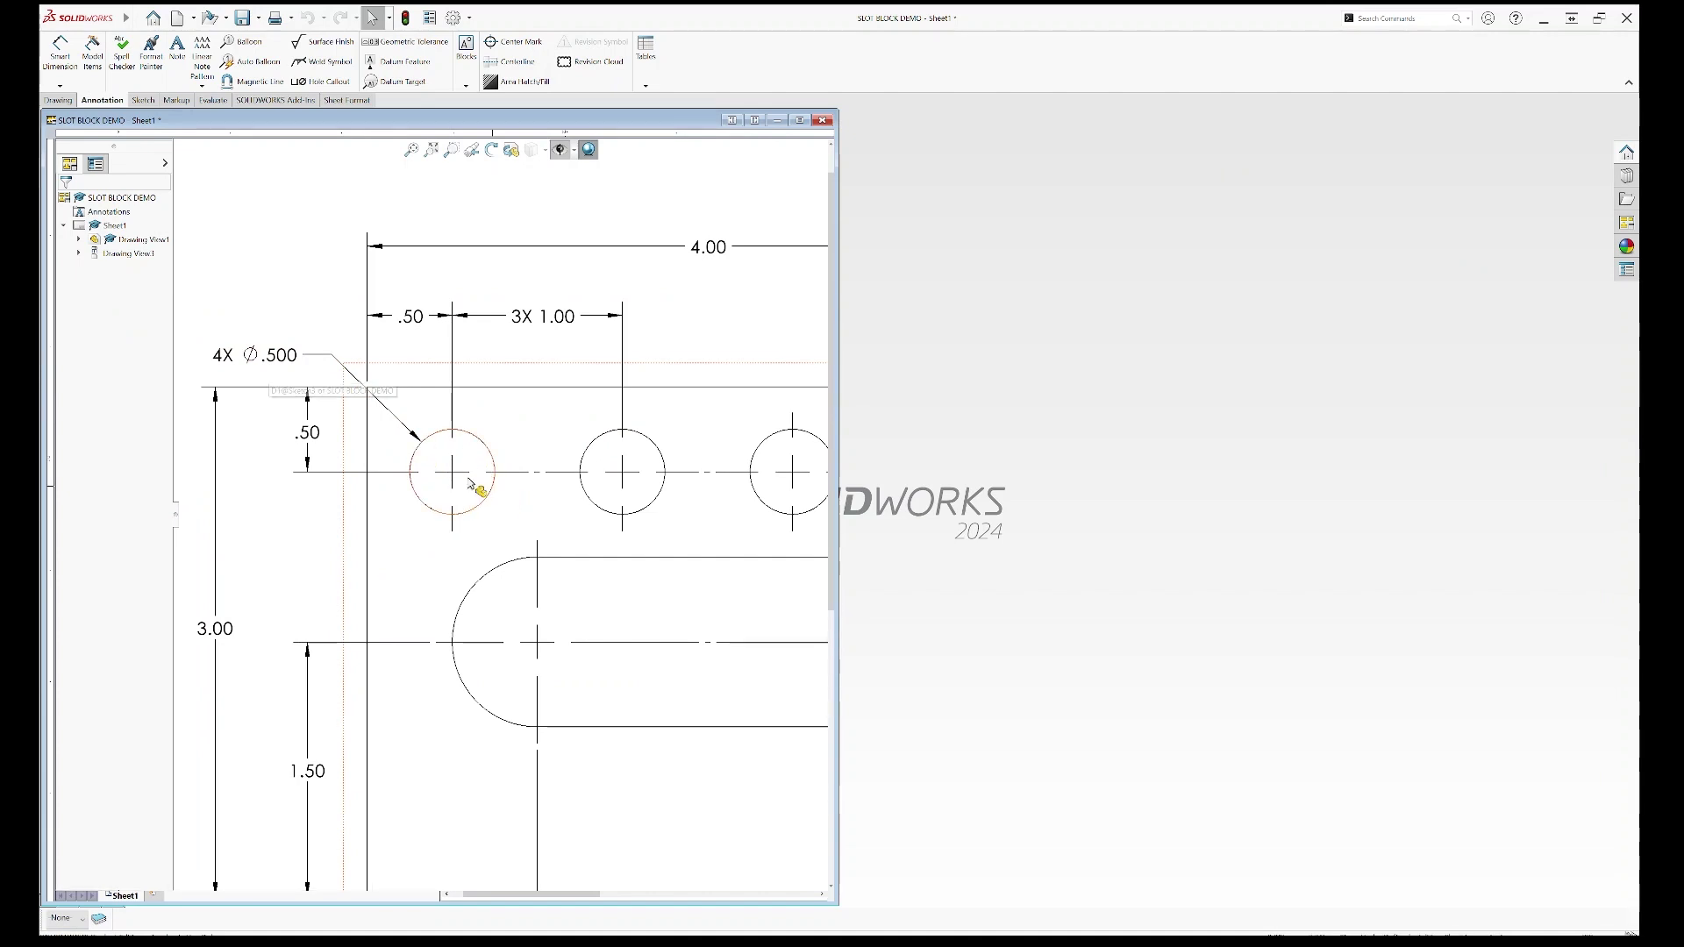
scroll(625, 605, "up", 2)
scroll(561, 571, "up", 3)
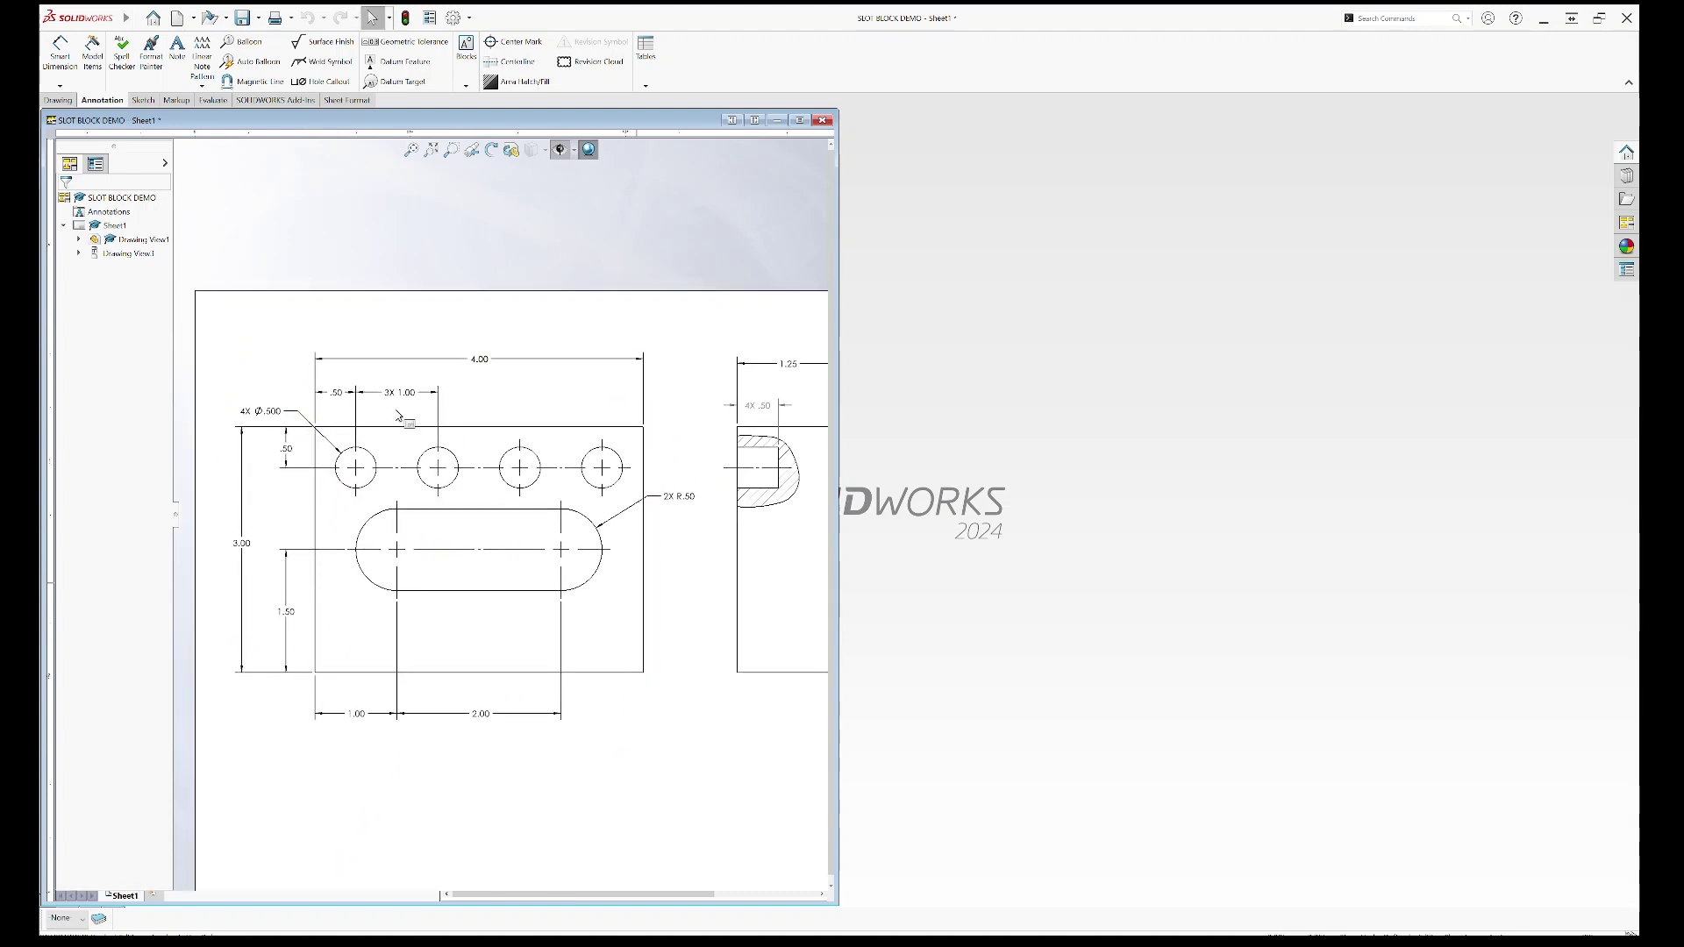
left_click(287, 450)
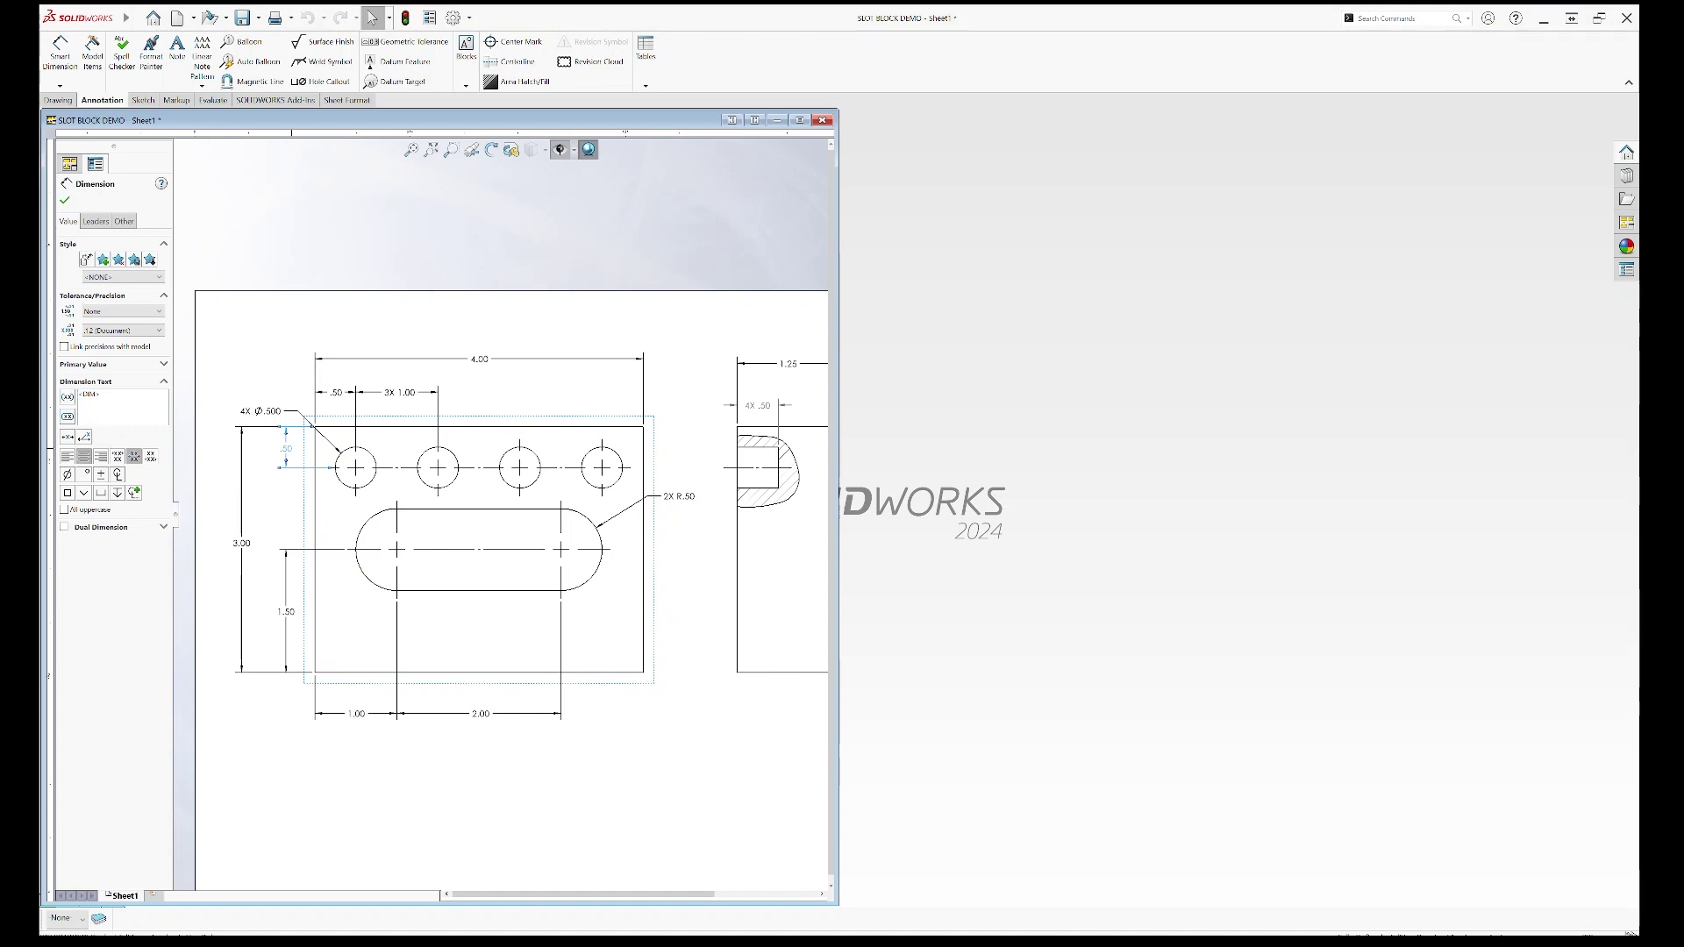
type("4X")
left_click(65, 203)
Step: Reposition the 3.00 height dimension close beside the front view
left_click_drag(241, 543, 275, 543)
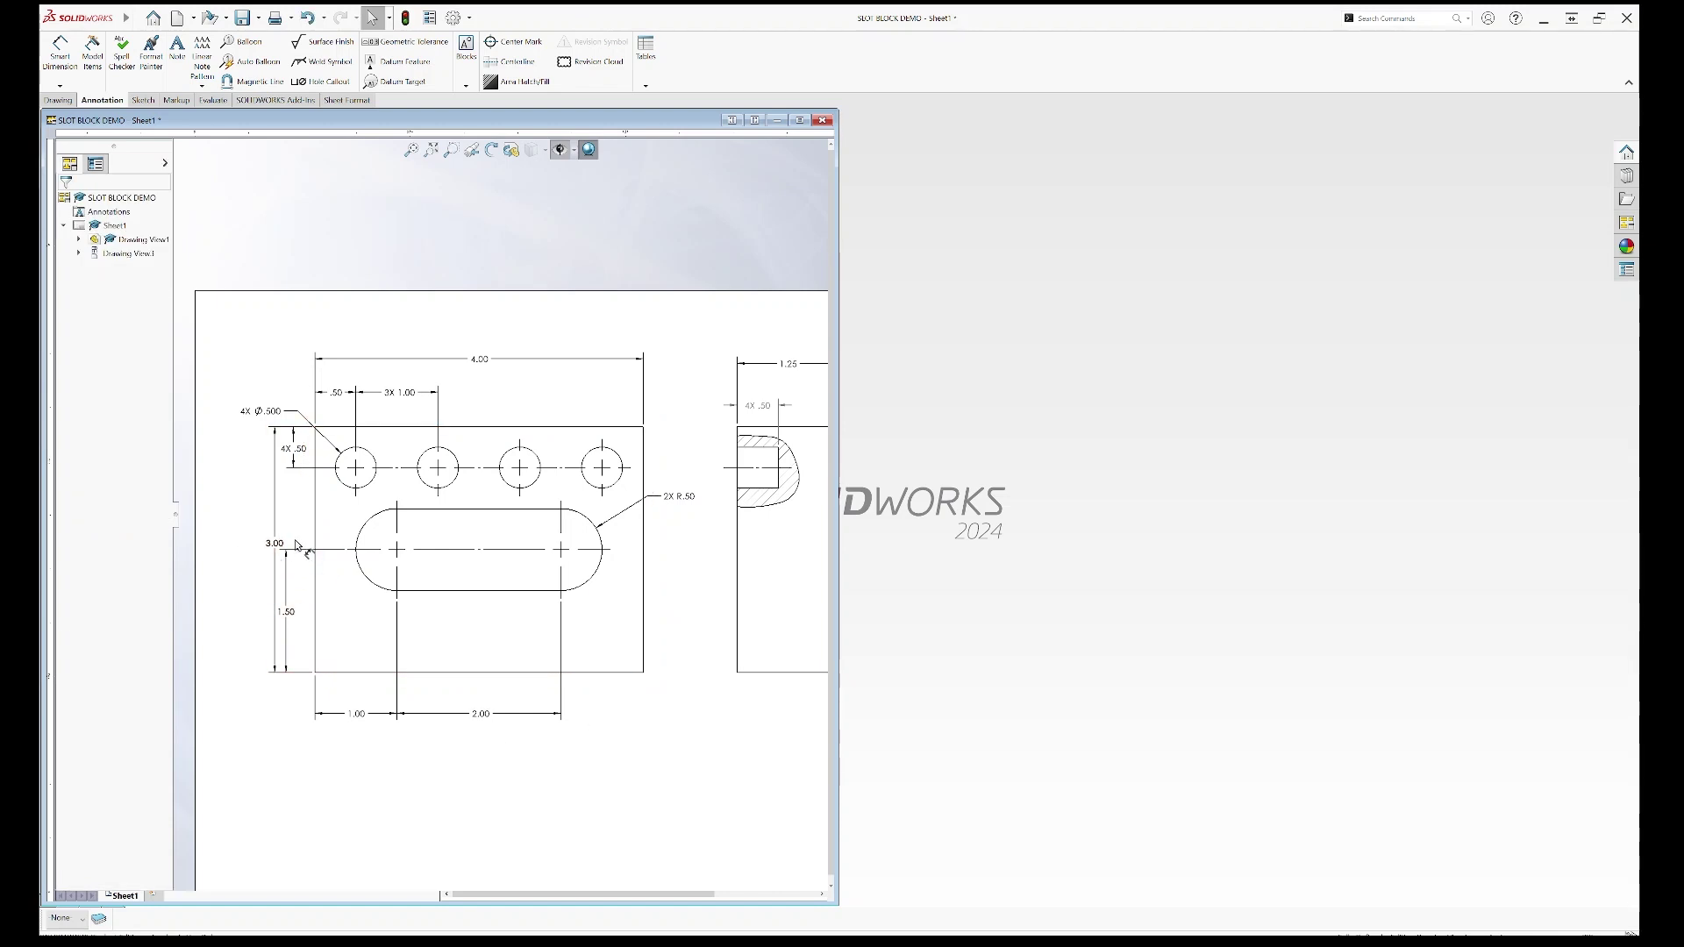
left_click_drag(277, 548, 251, 545)
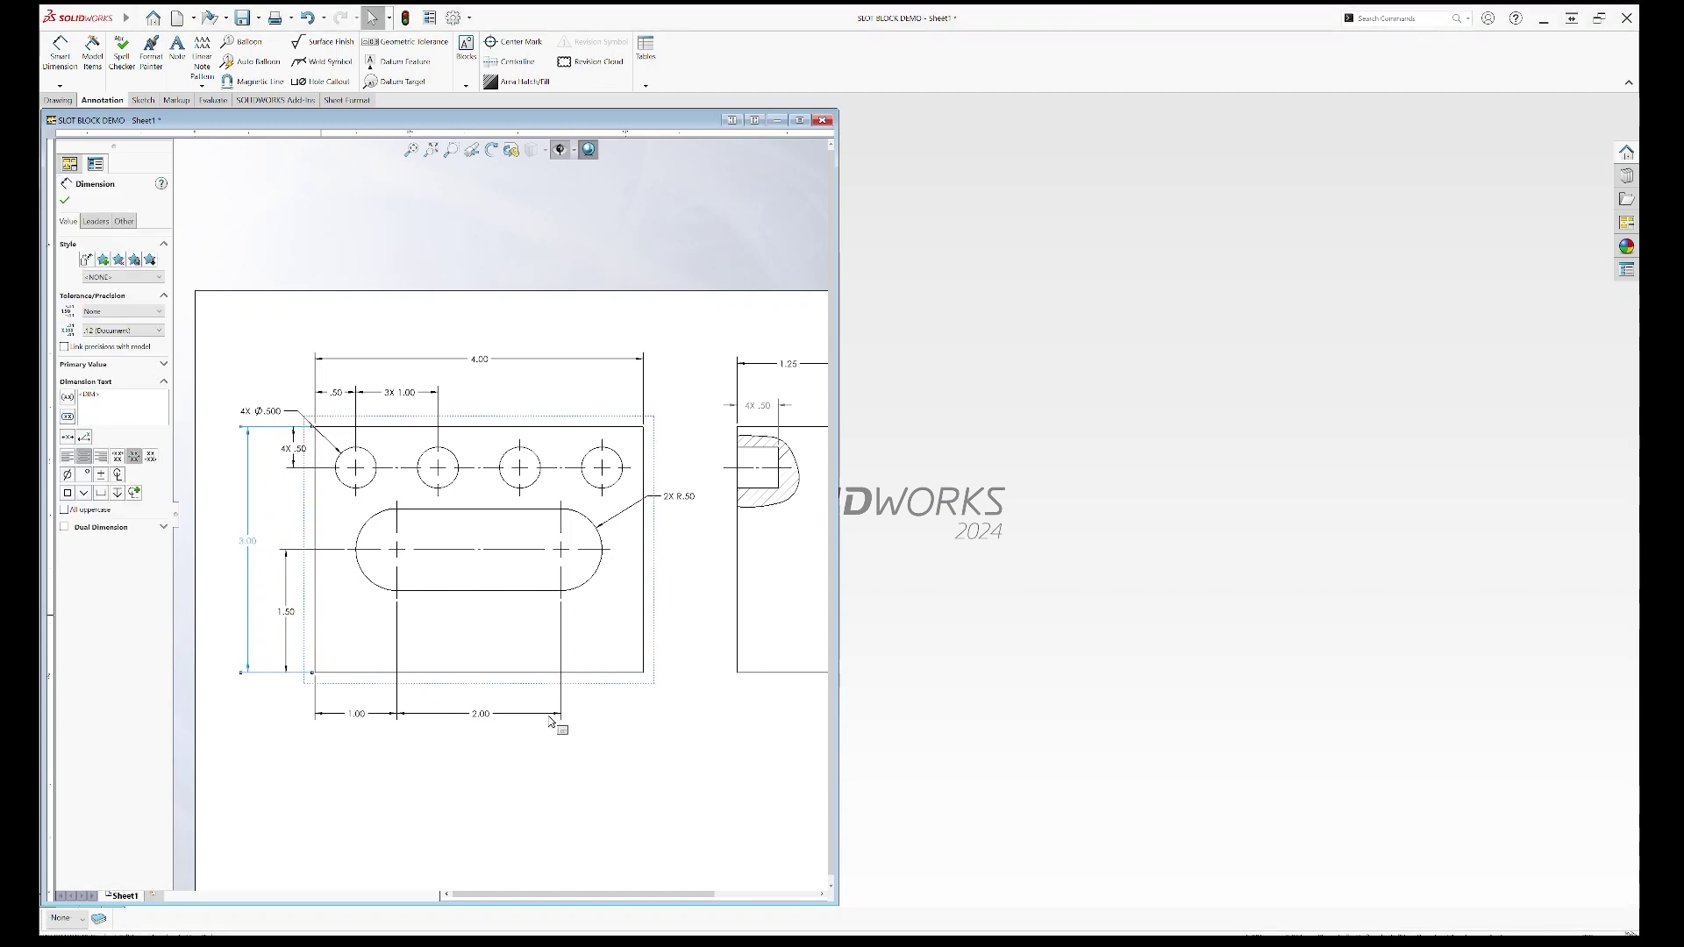
left_click_drag(560, 715, 518, 726)
scroll(538, 771, "up", 2)
left_click(552, 776)
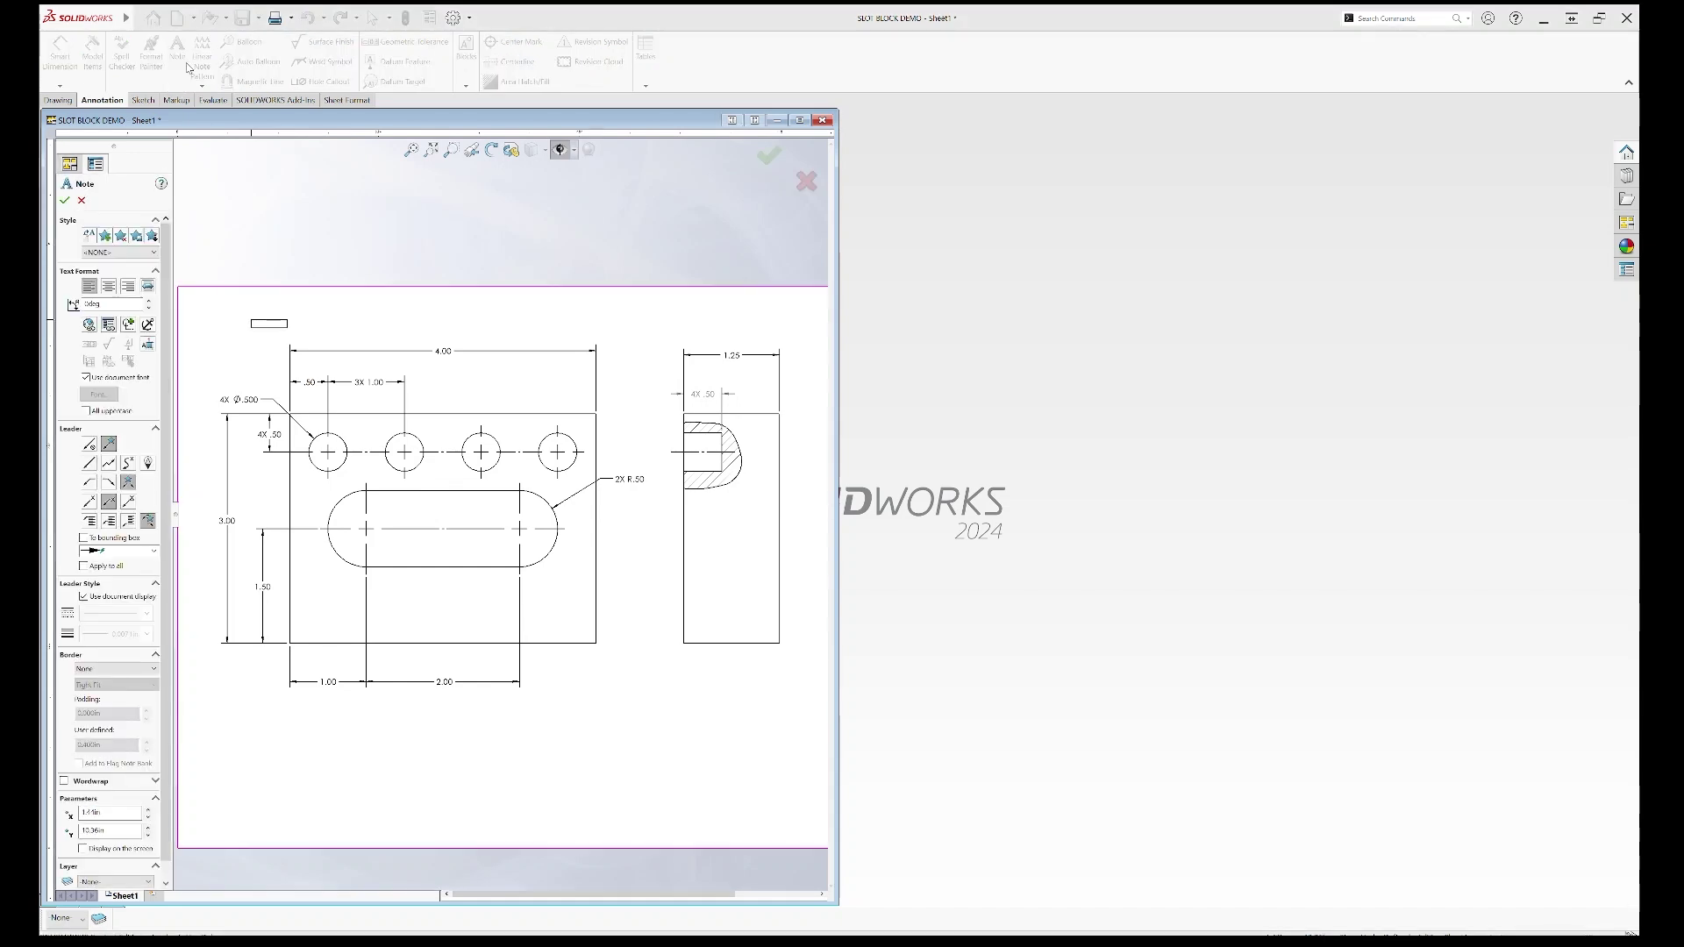
Step: Place a note with the author's name in all uppercase at the sheet's top left
left_click(82, 201)
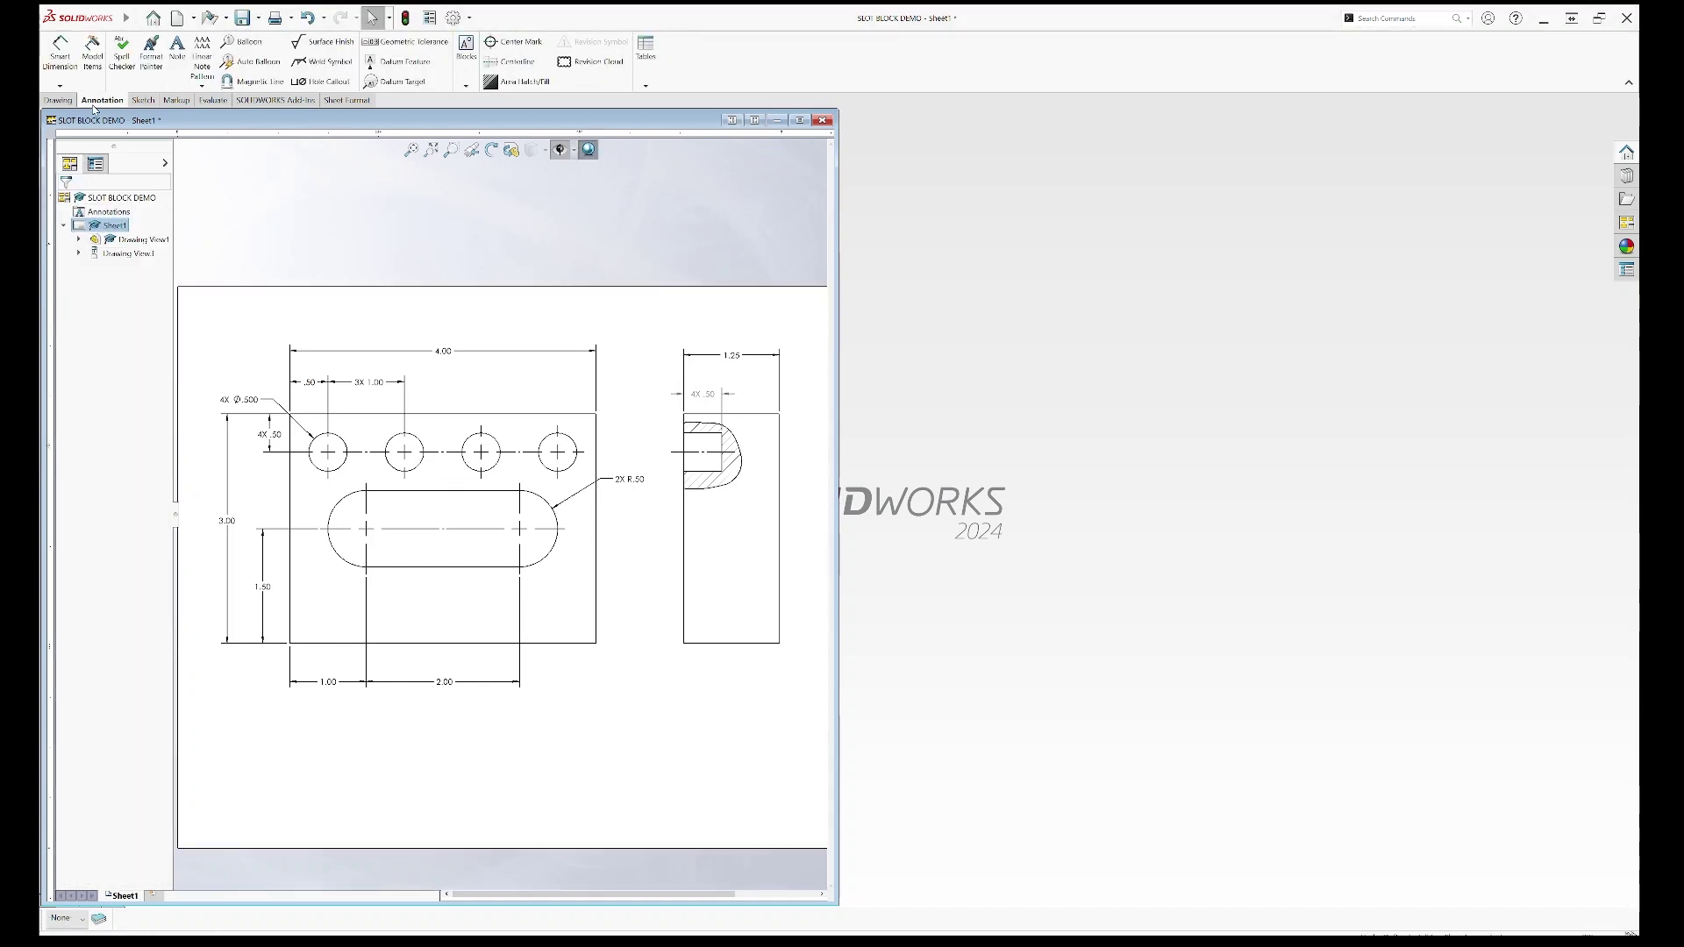
left_click(186, 60)
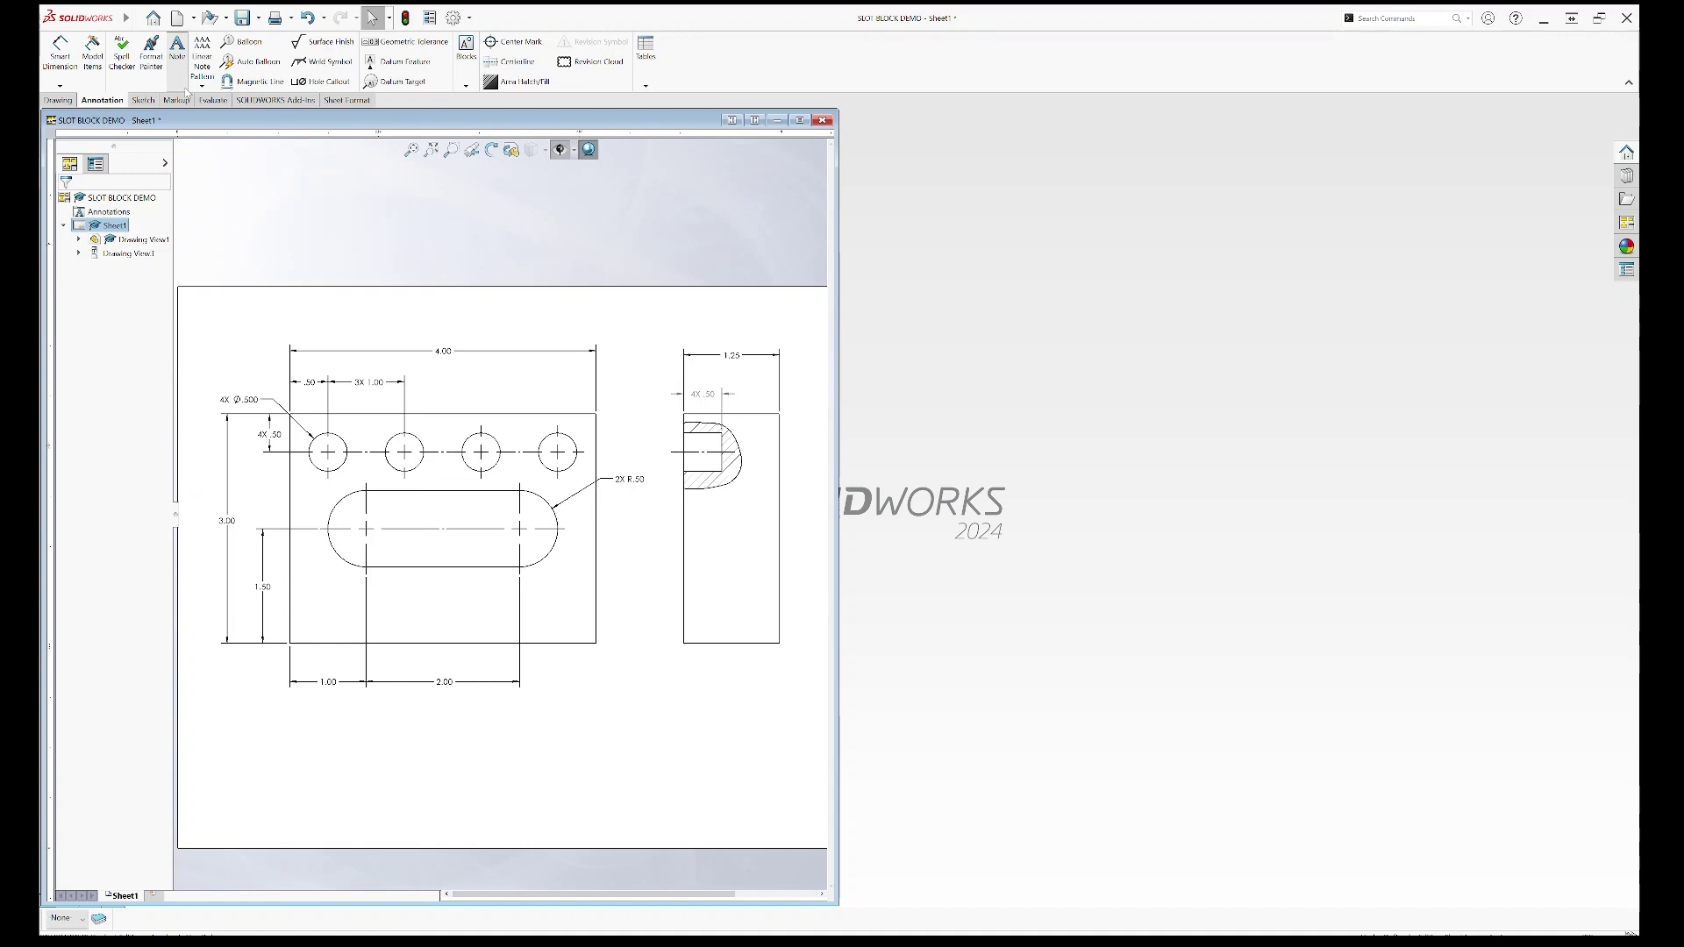
left_click(250, 322)
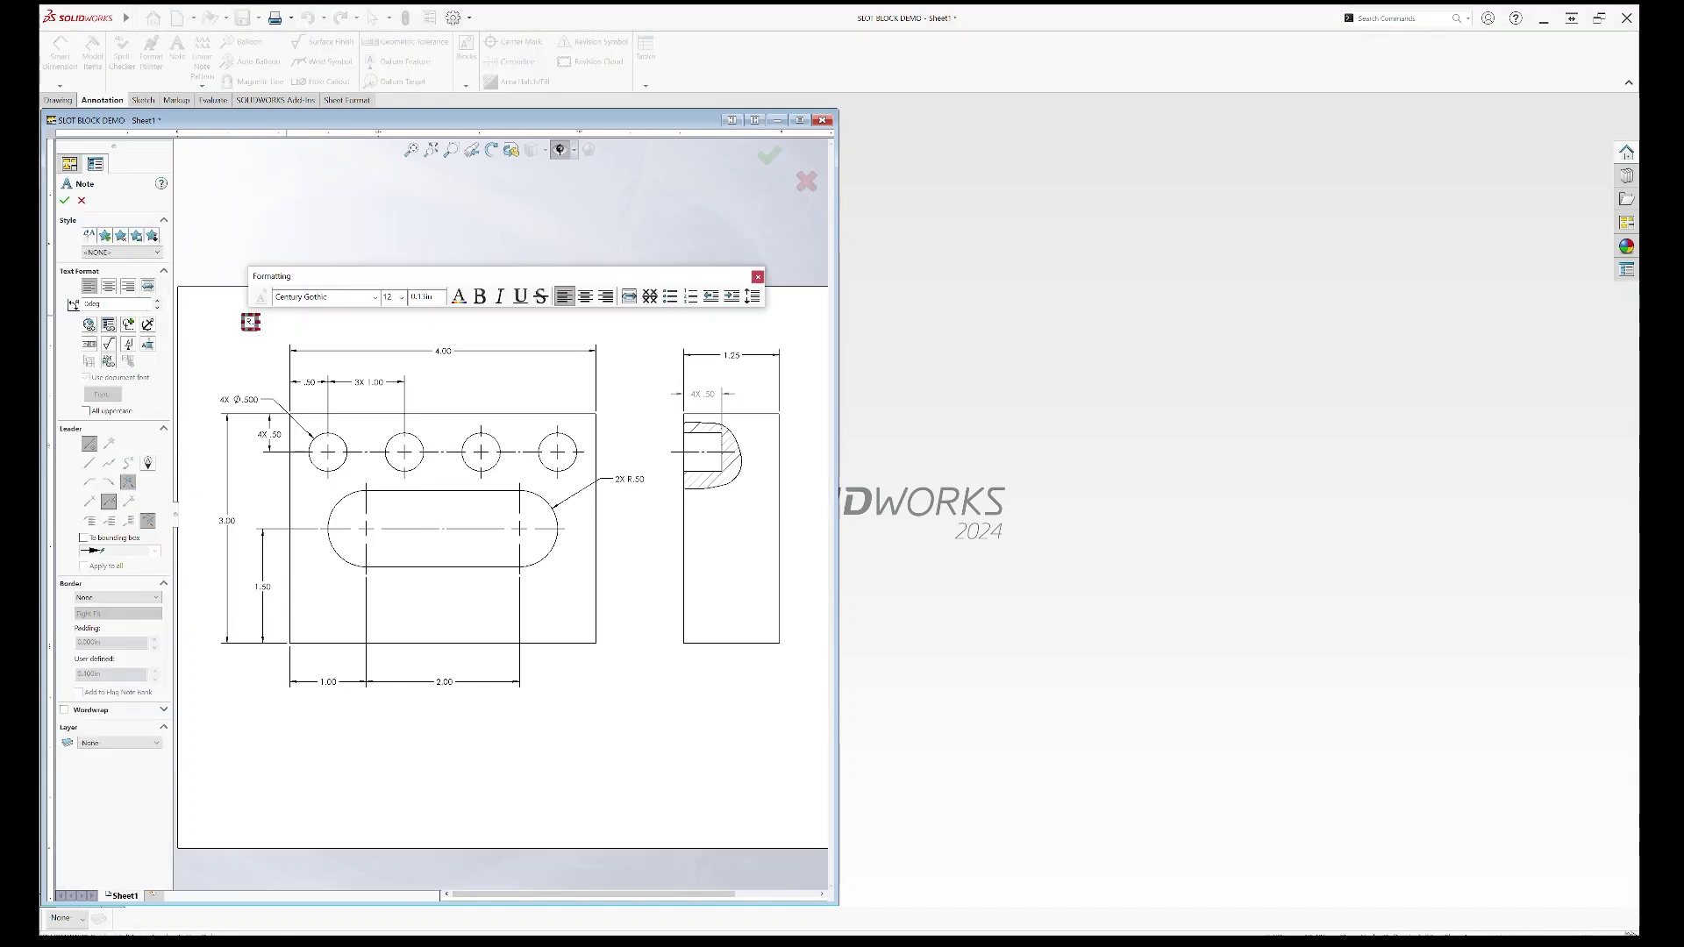
type("R. Dean Odell")
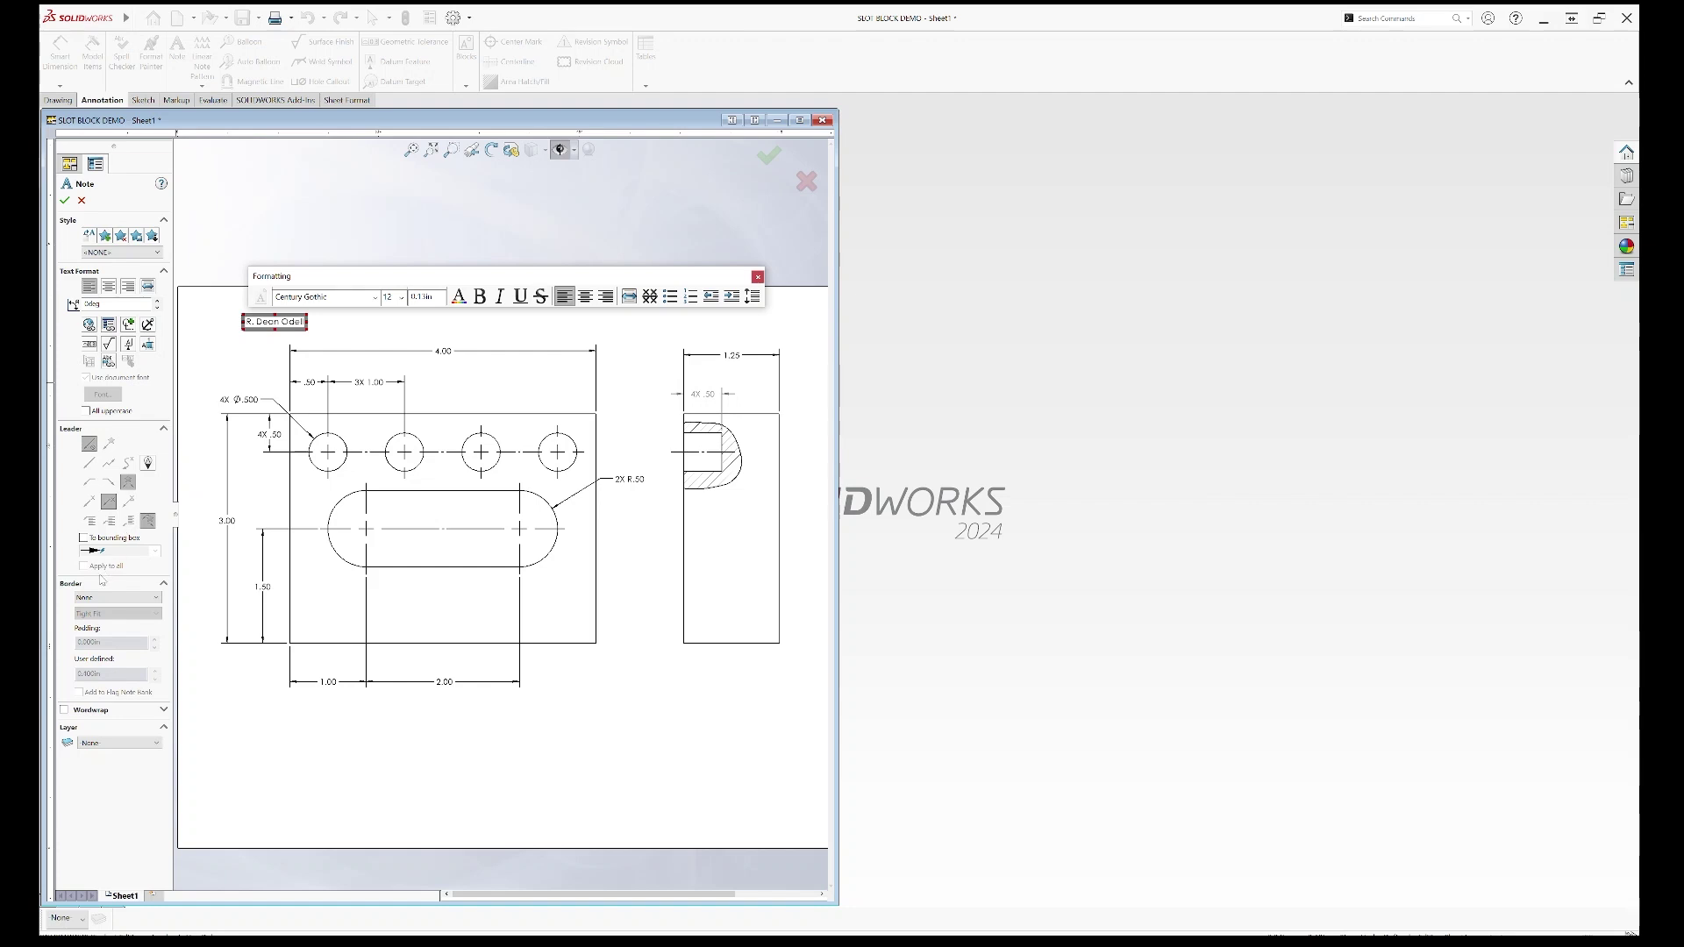
left_click(86, 411)
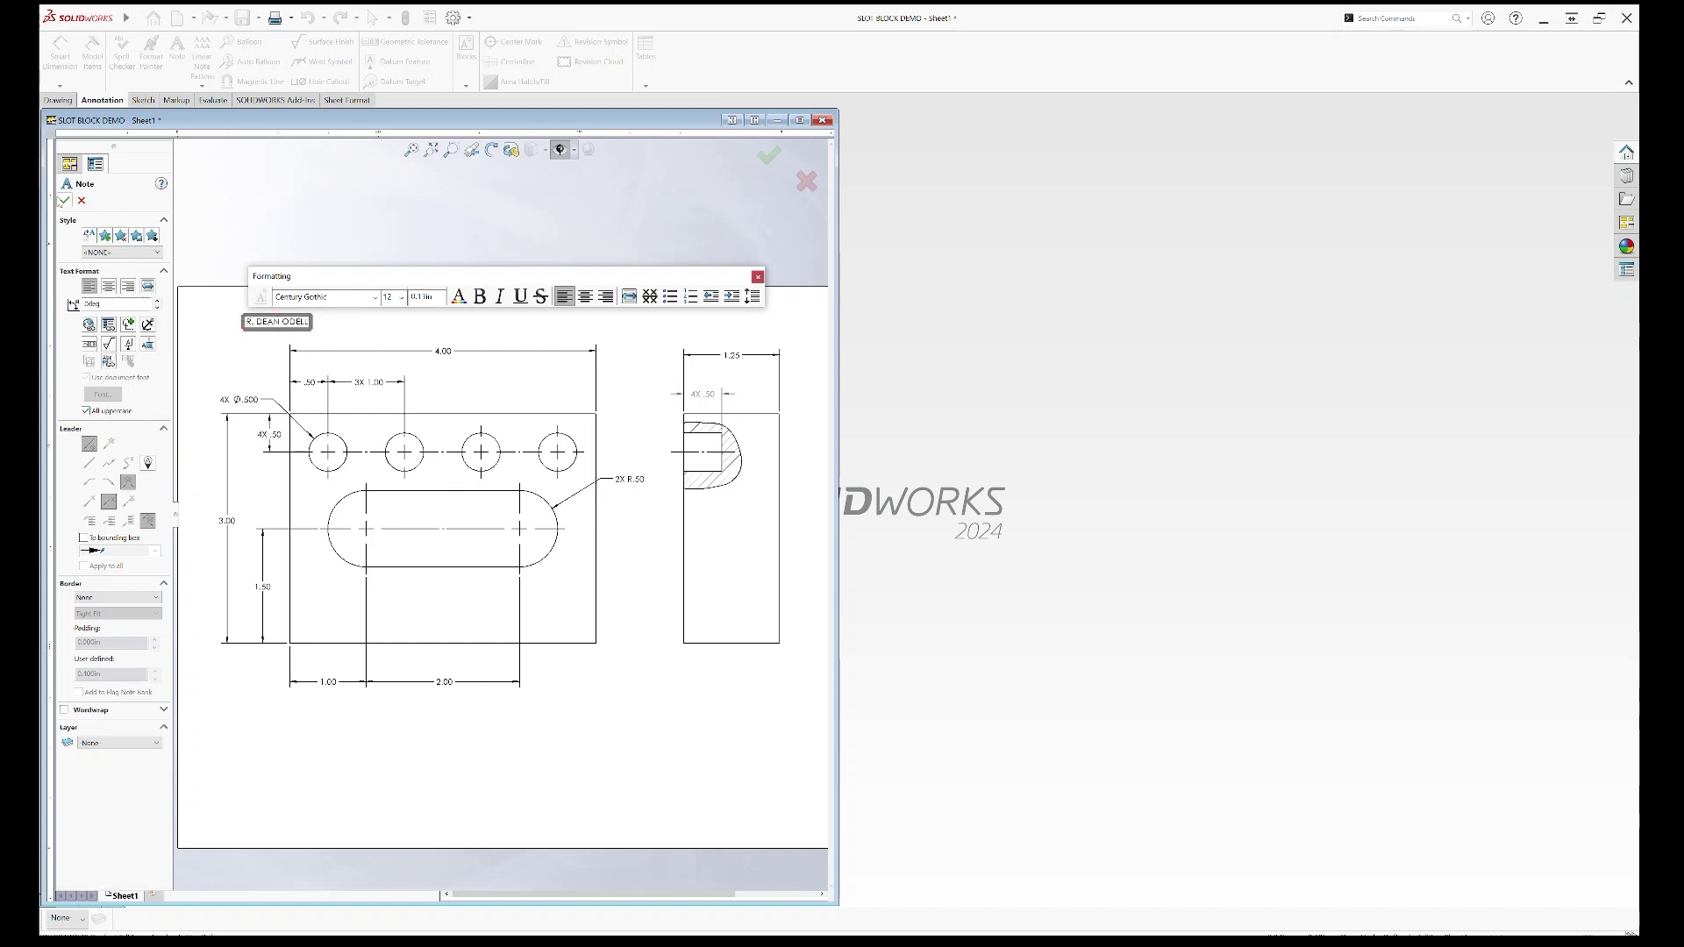
left_click(64, 202)
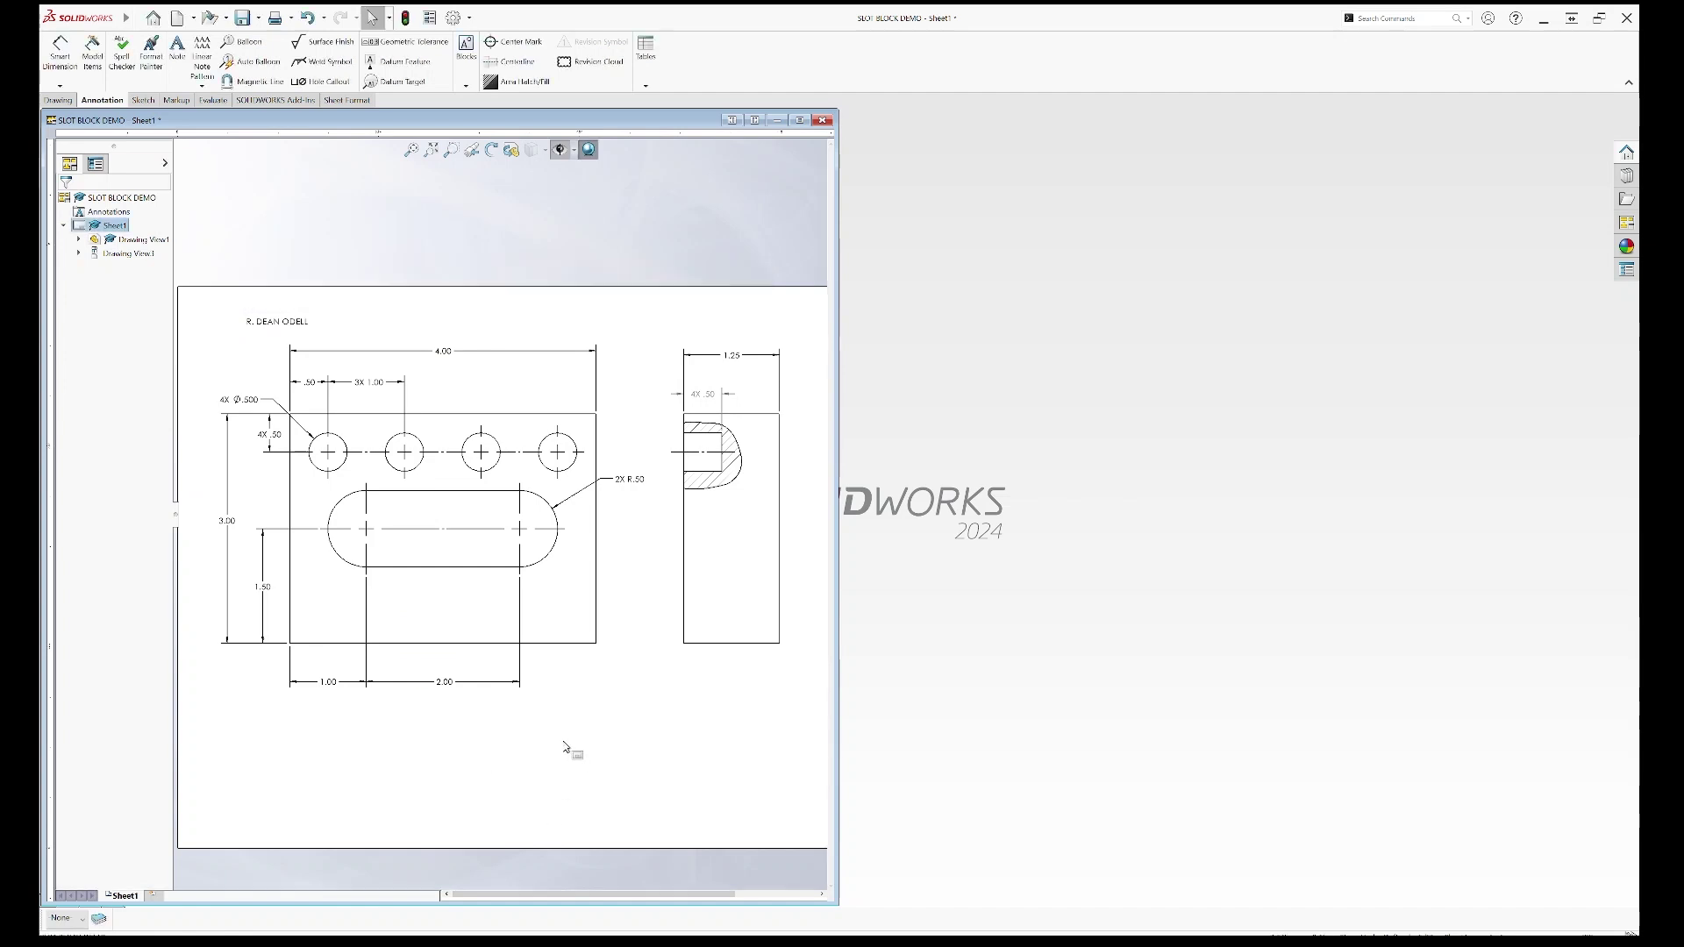
middle_click_drag(571, 749, 519, 729, "ctrl")
scroll(531, 693, "up", 2)
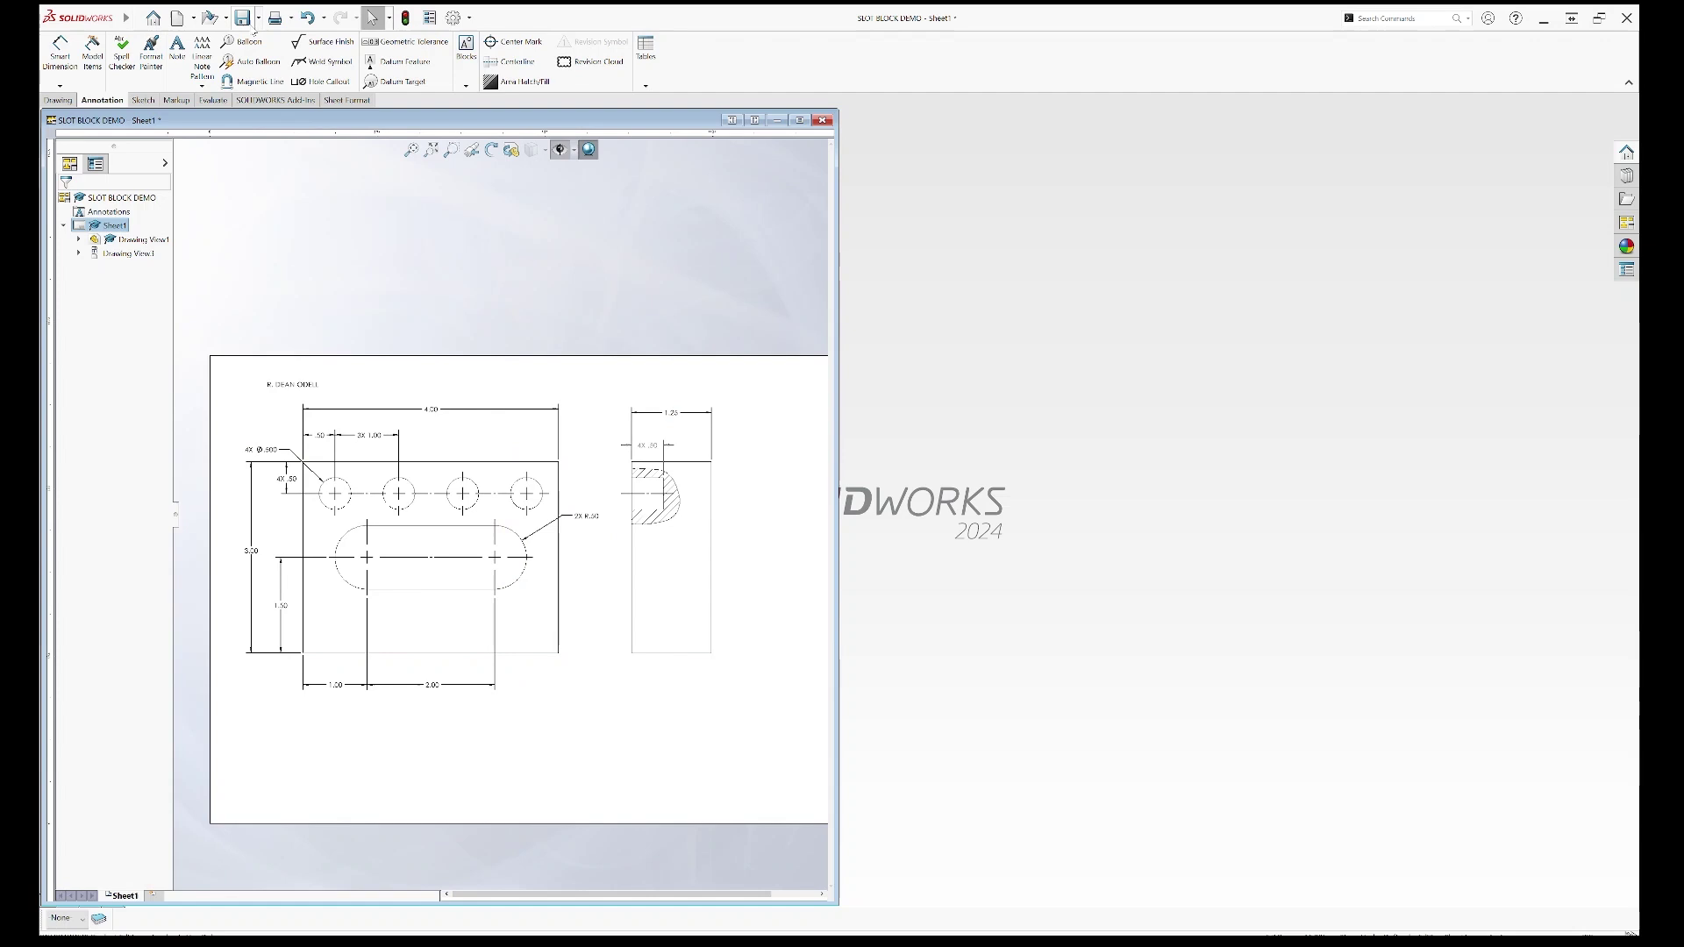
Step: Save the drawing as the PDF 'SLOT BLOCK DEMO' with View PDF after saving enabled
left_click(260, 24)
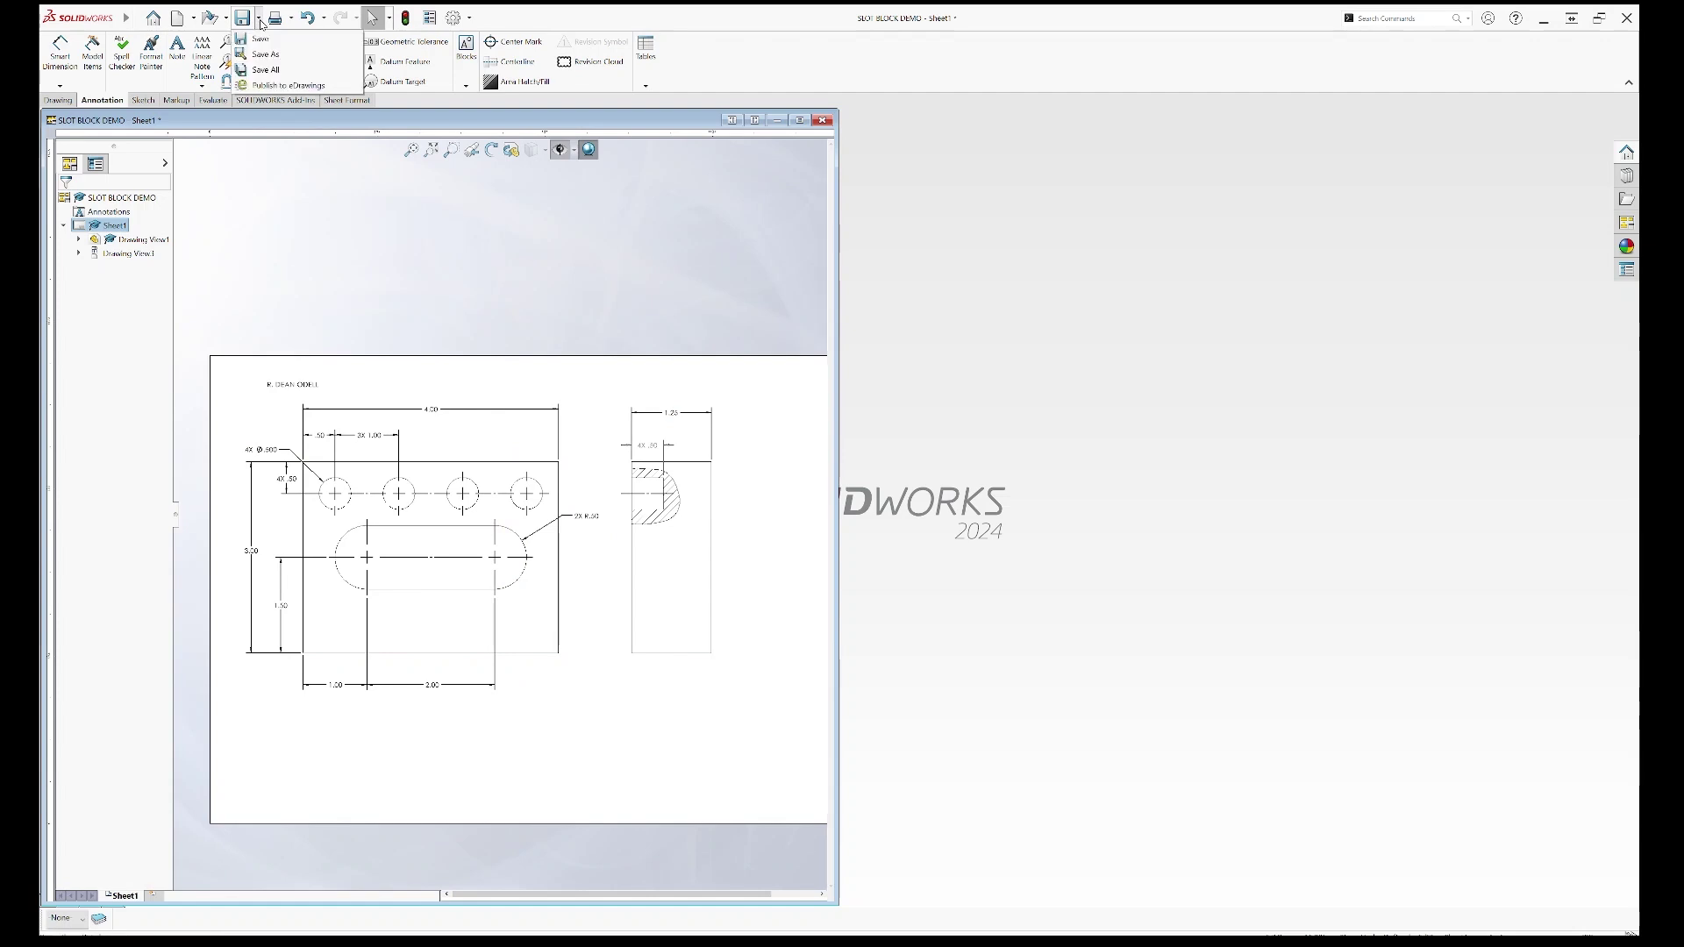
left_click(267, 55)
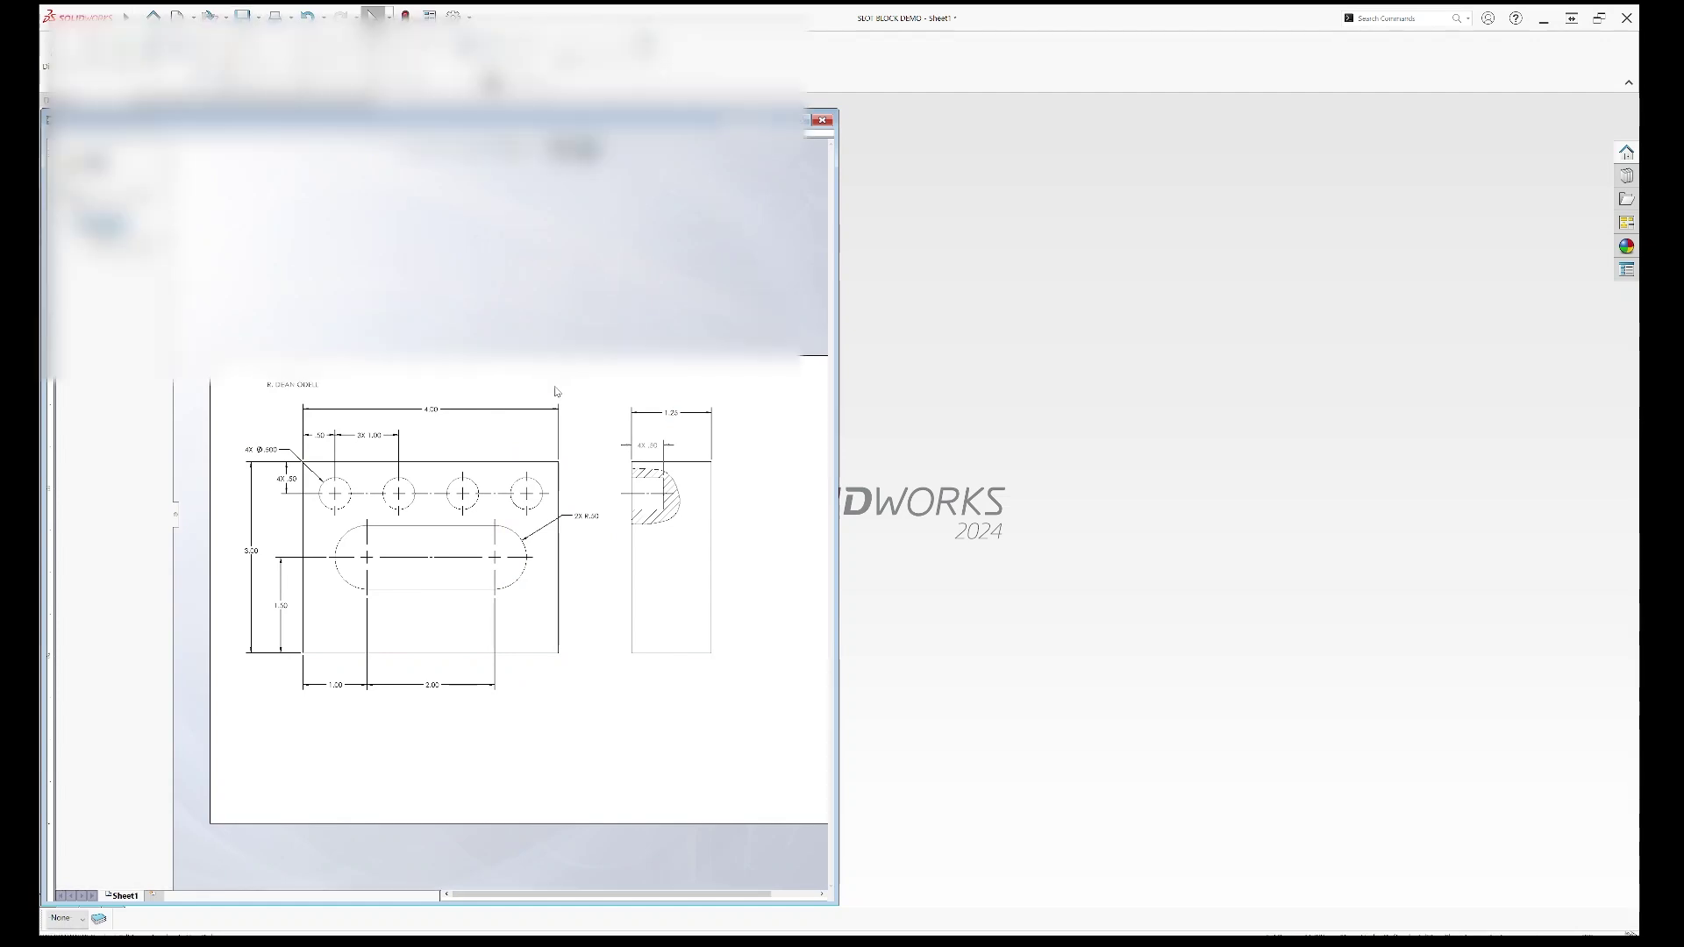
left_click(308, 415)
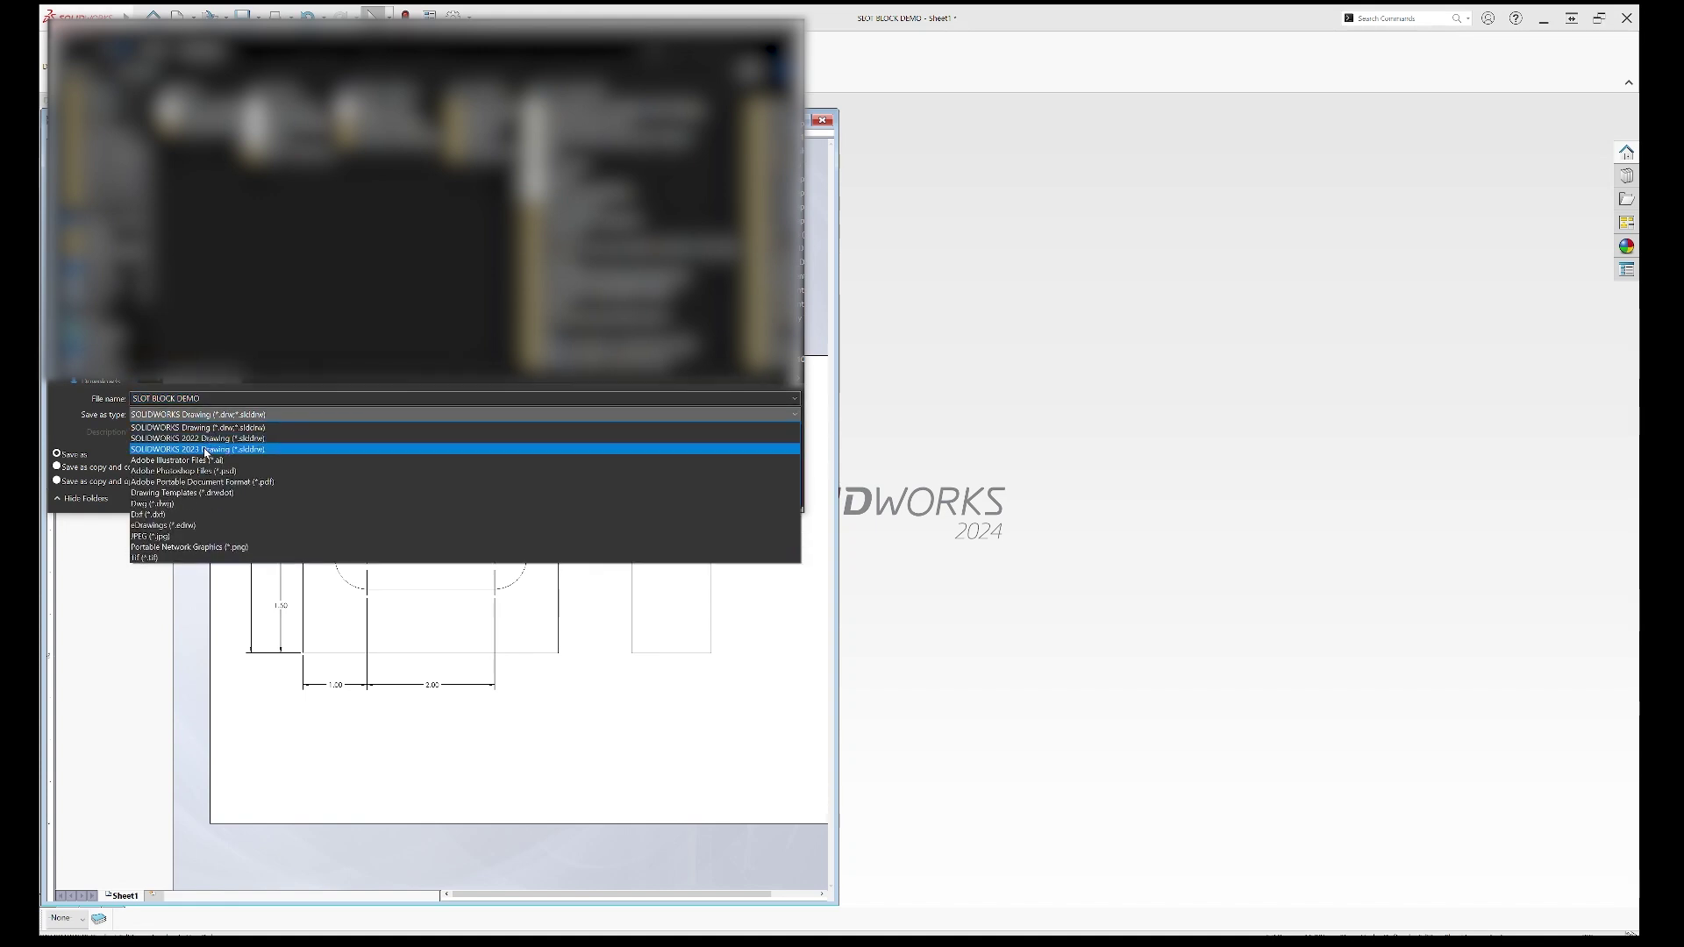
left_click(212, 482)
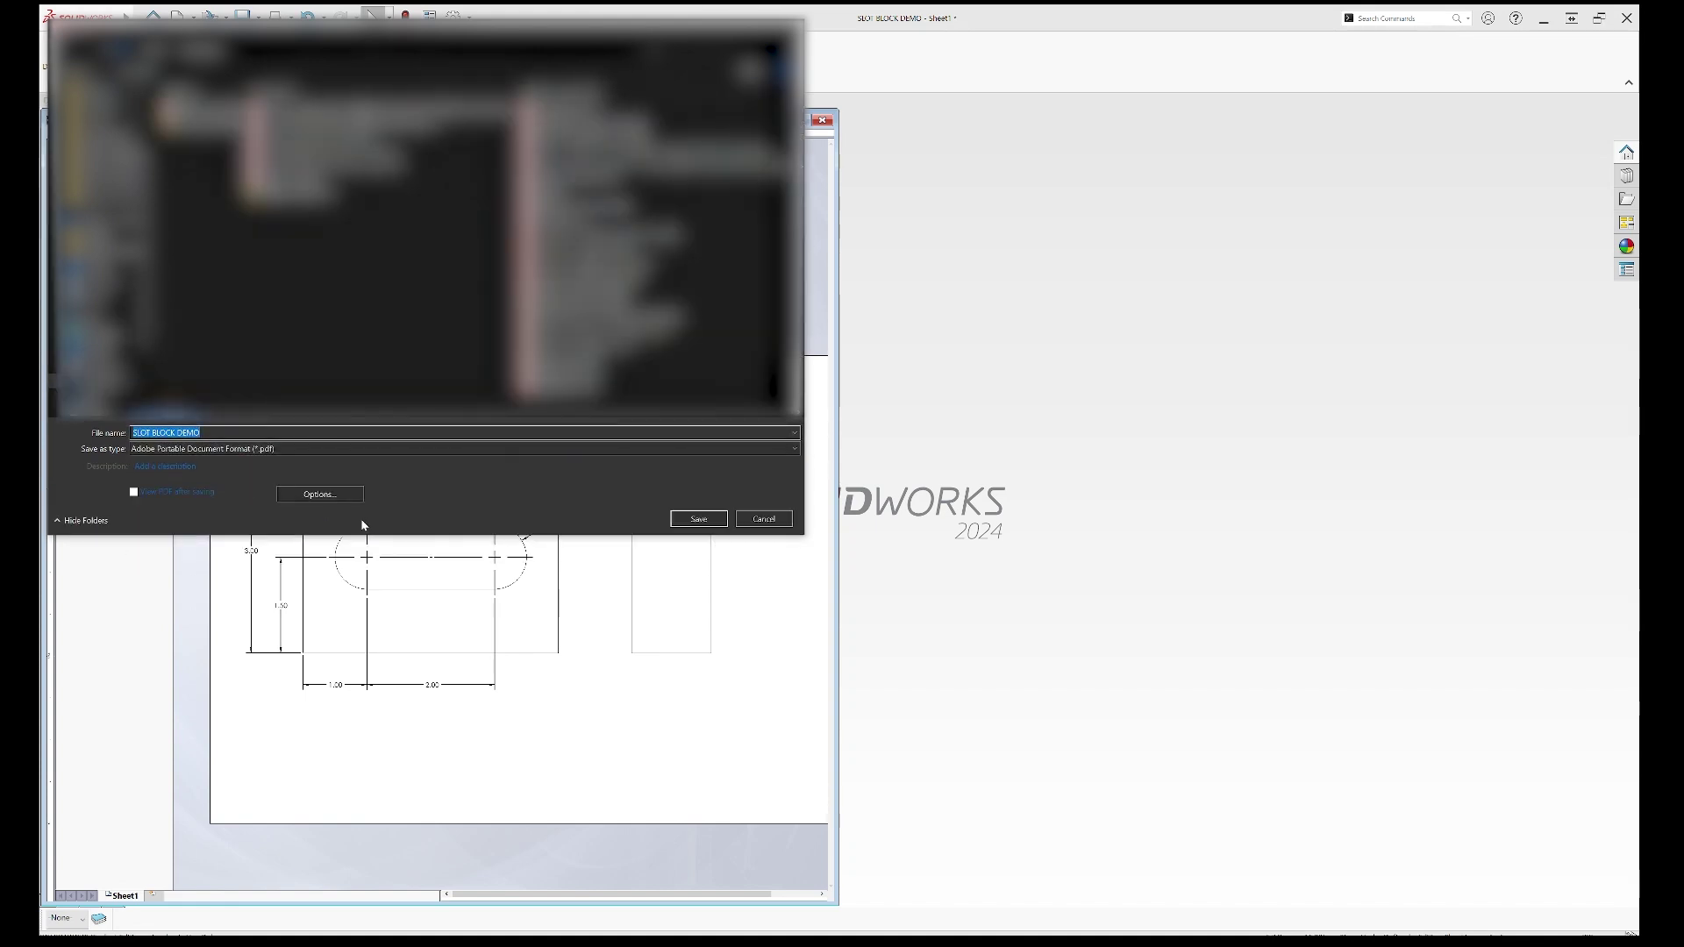
left_click(135, 493)
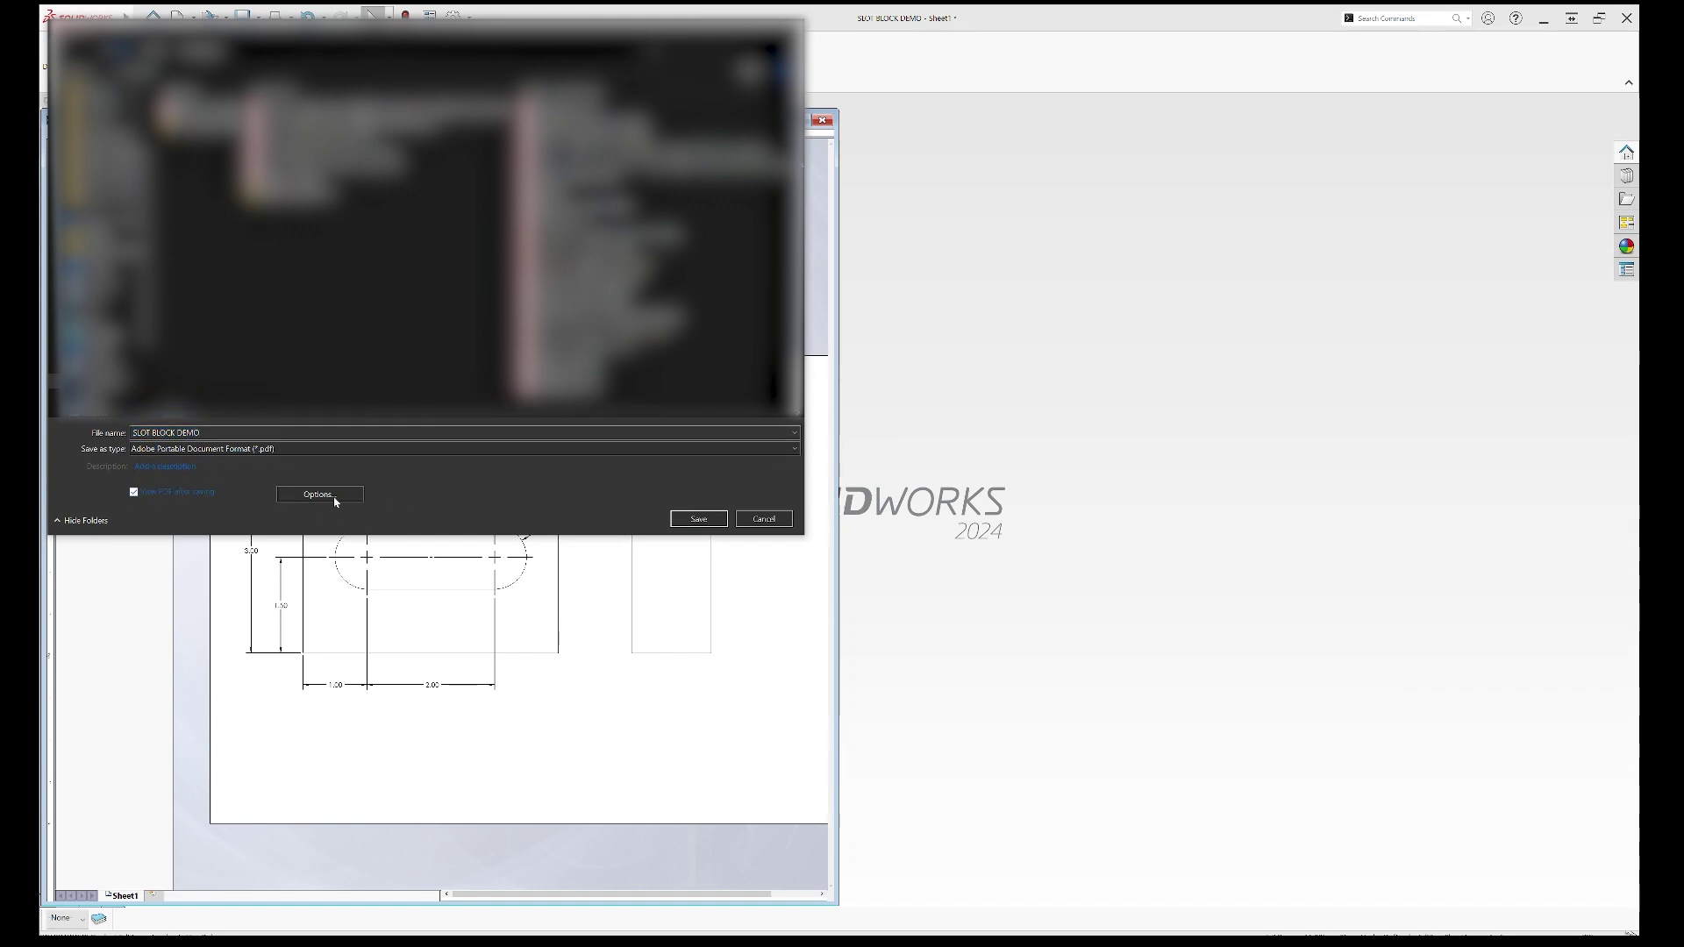
left_click(699, 518)
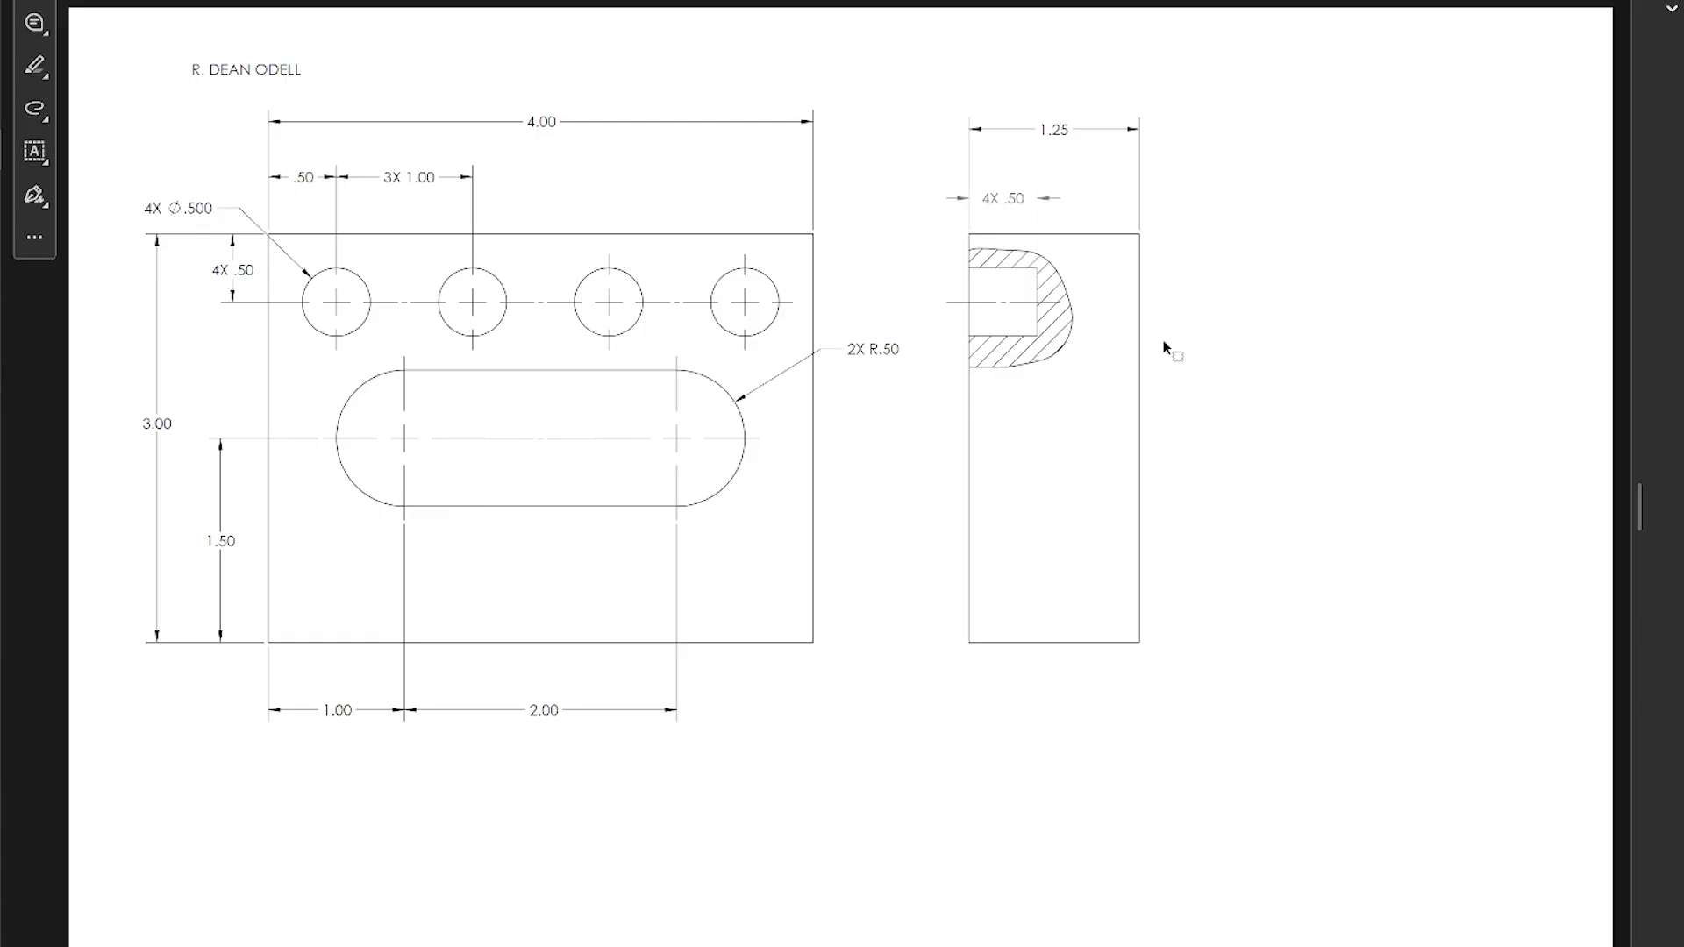
left_click_drag(289, 661, 866, 784)
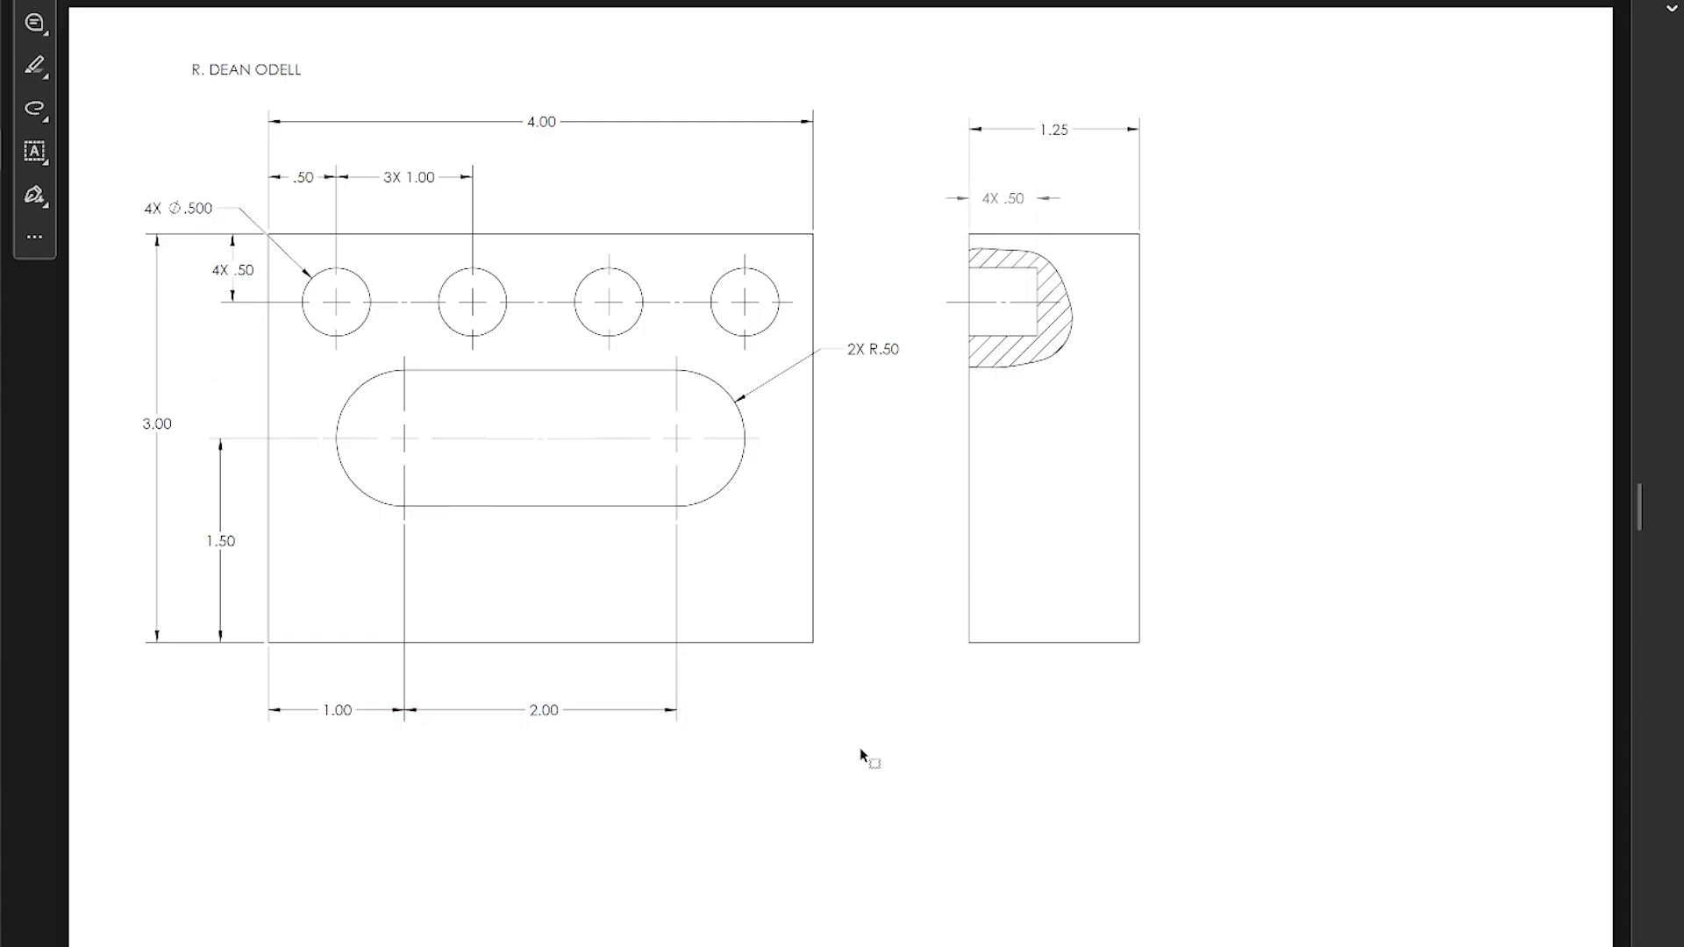